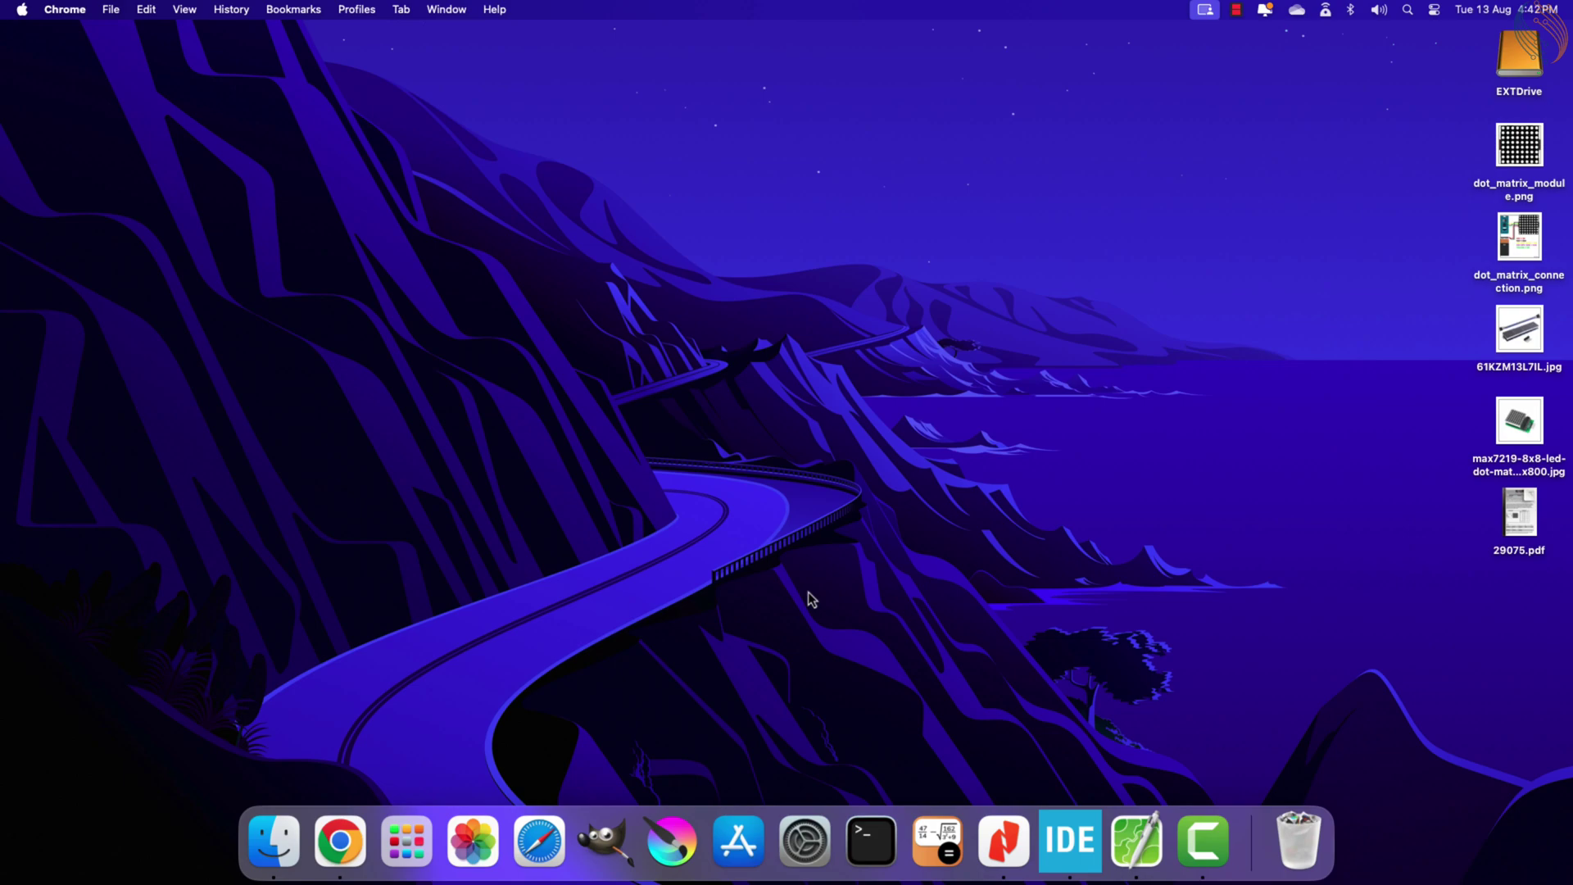
- Open the four-module matrix photo, mark out its first 8x8 module, then close it
click(1531, 424)
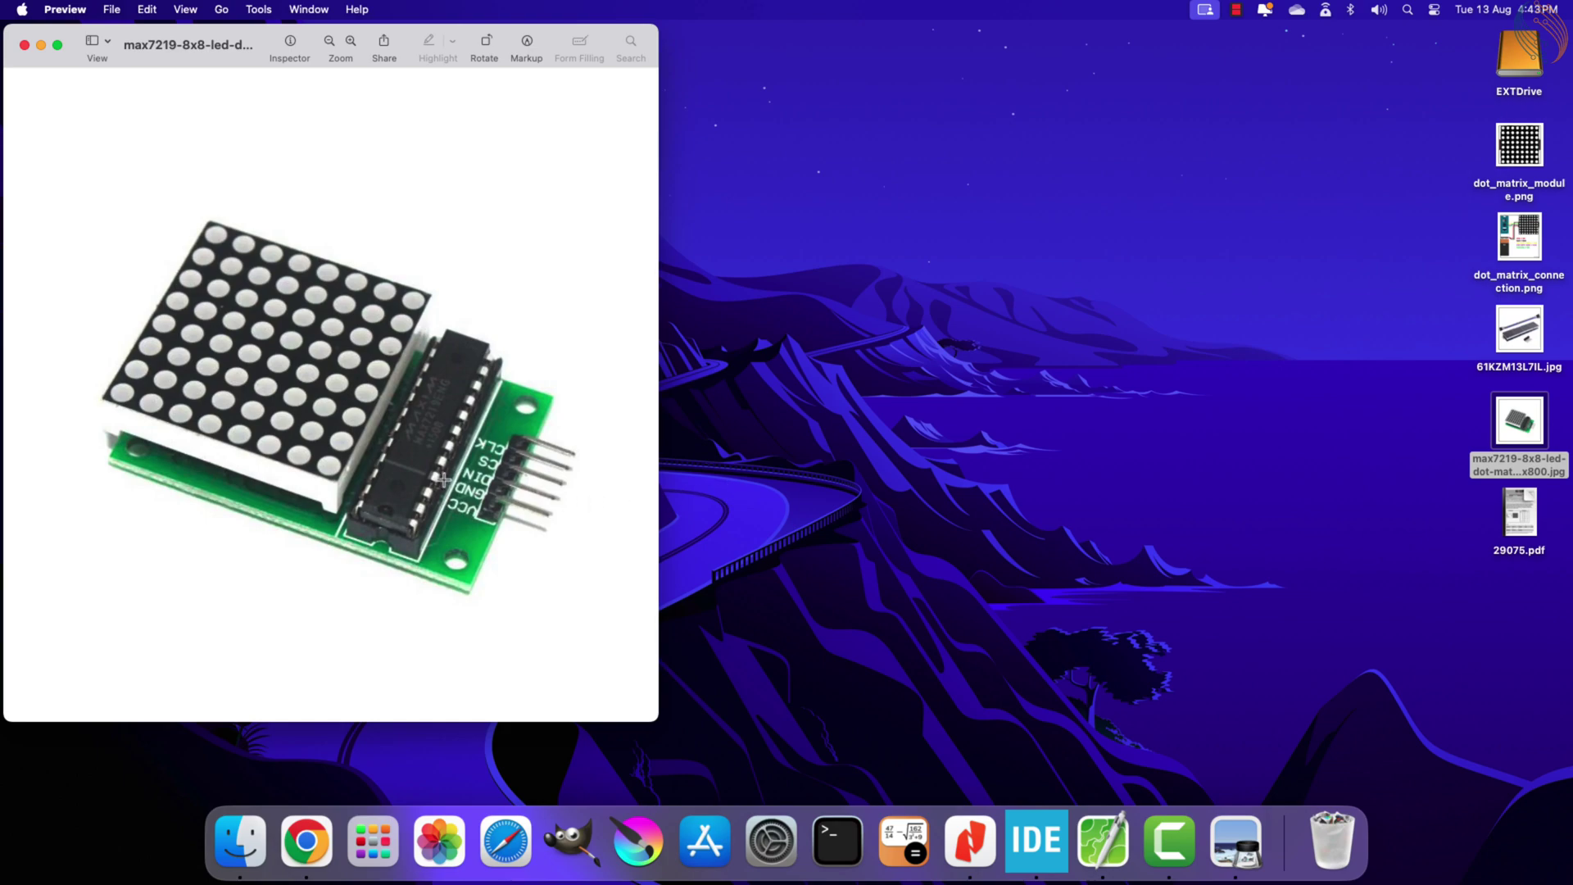
click(24, 46)
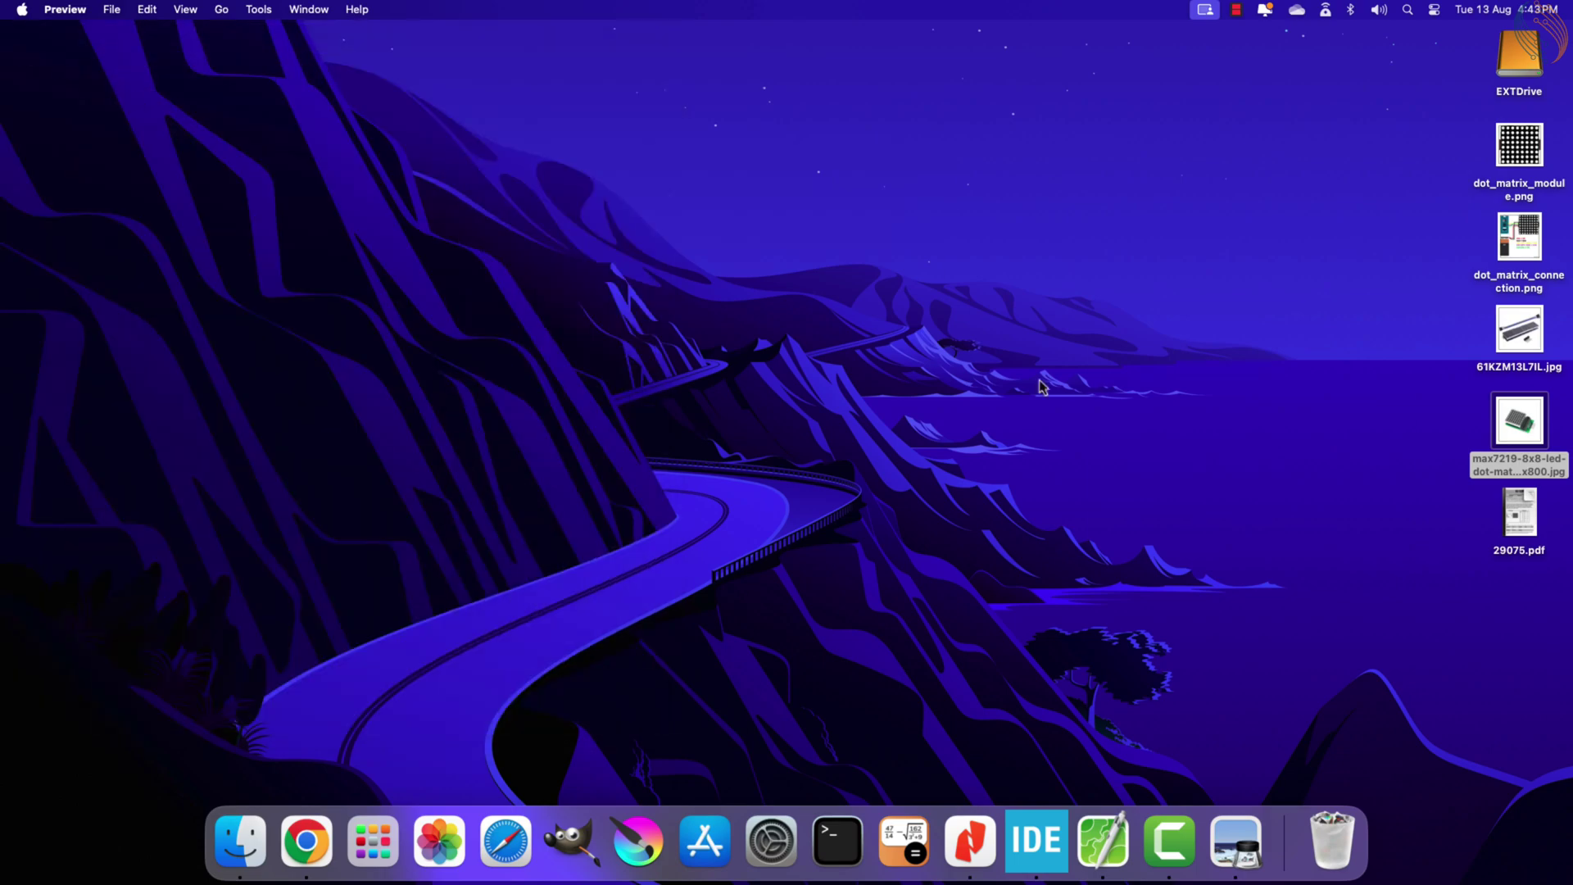
click(1519, 330)
double_click(1520, 331)
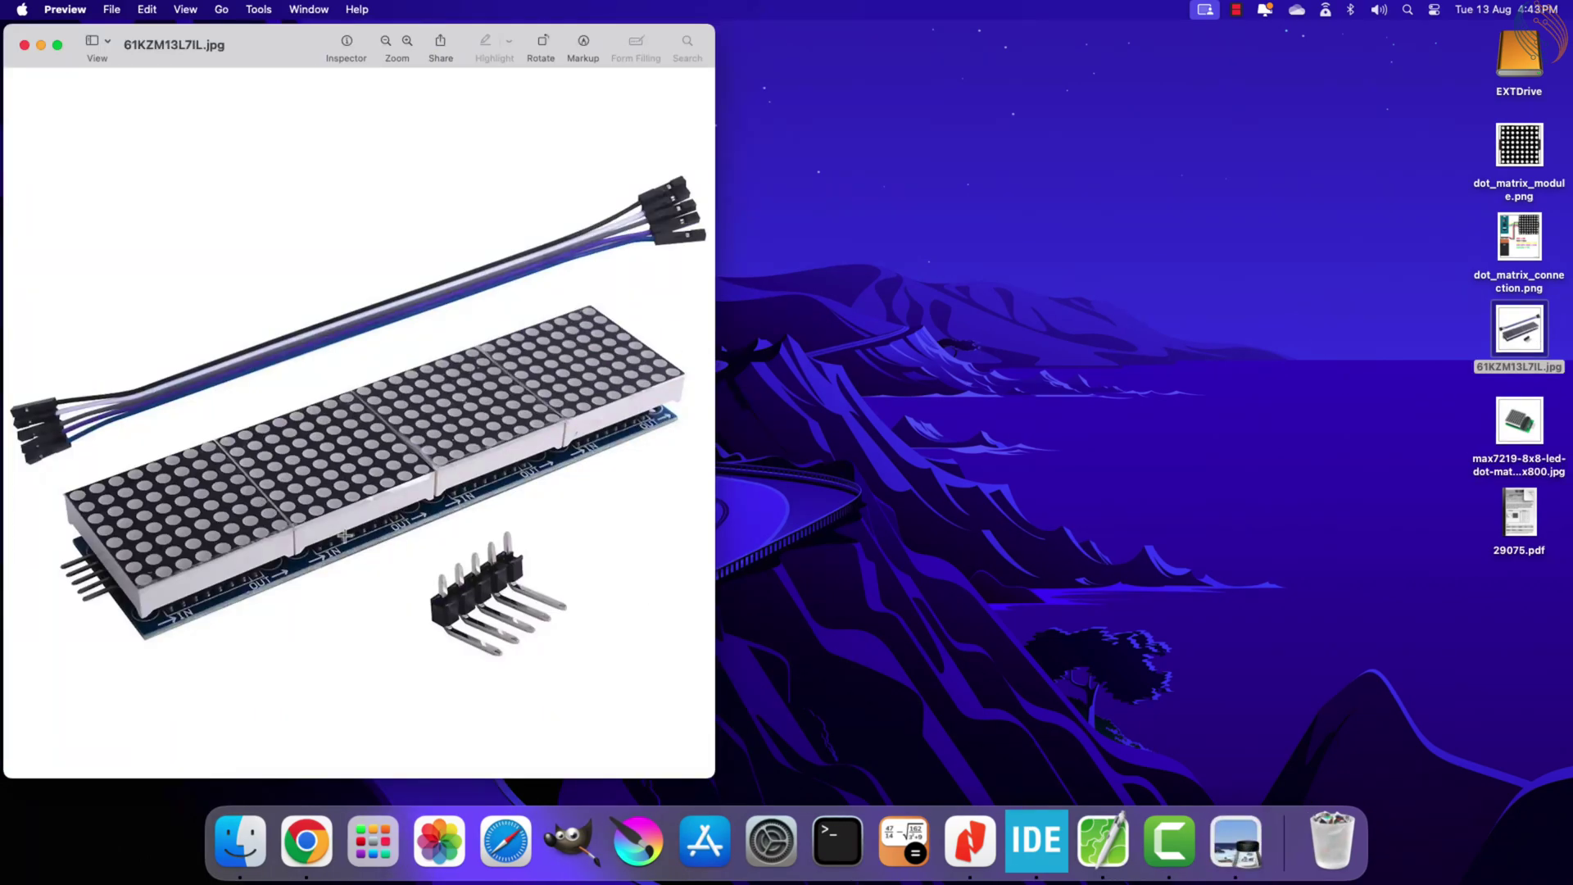
drag(49, 451, 298, 639)
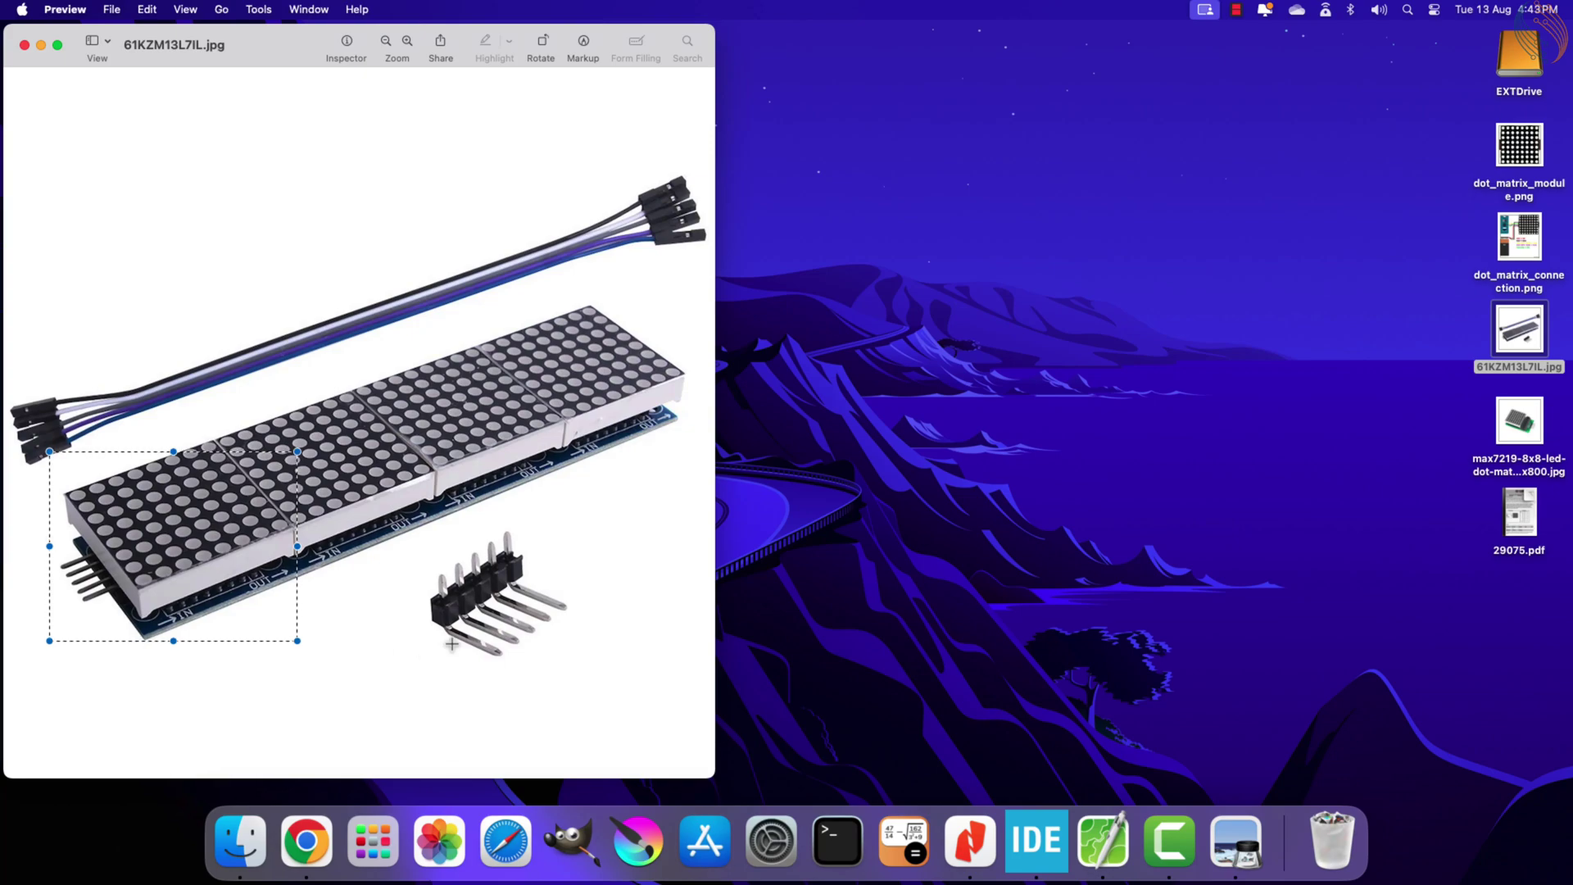
key(super+h)
key(super+Tab)
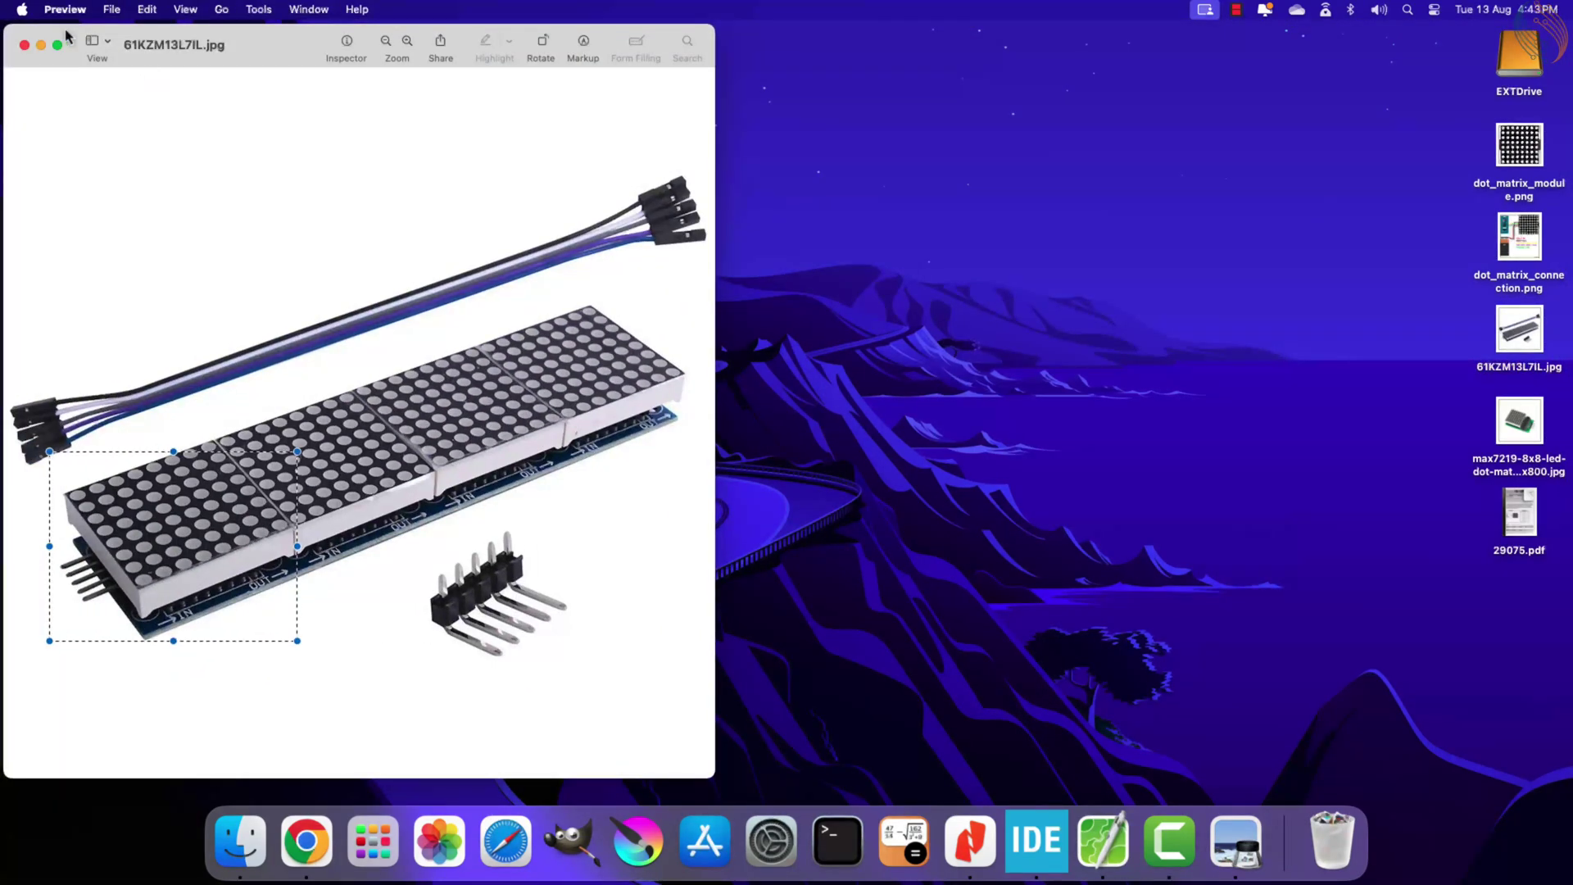
click(25, 46)
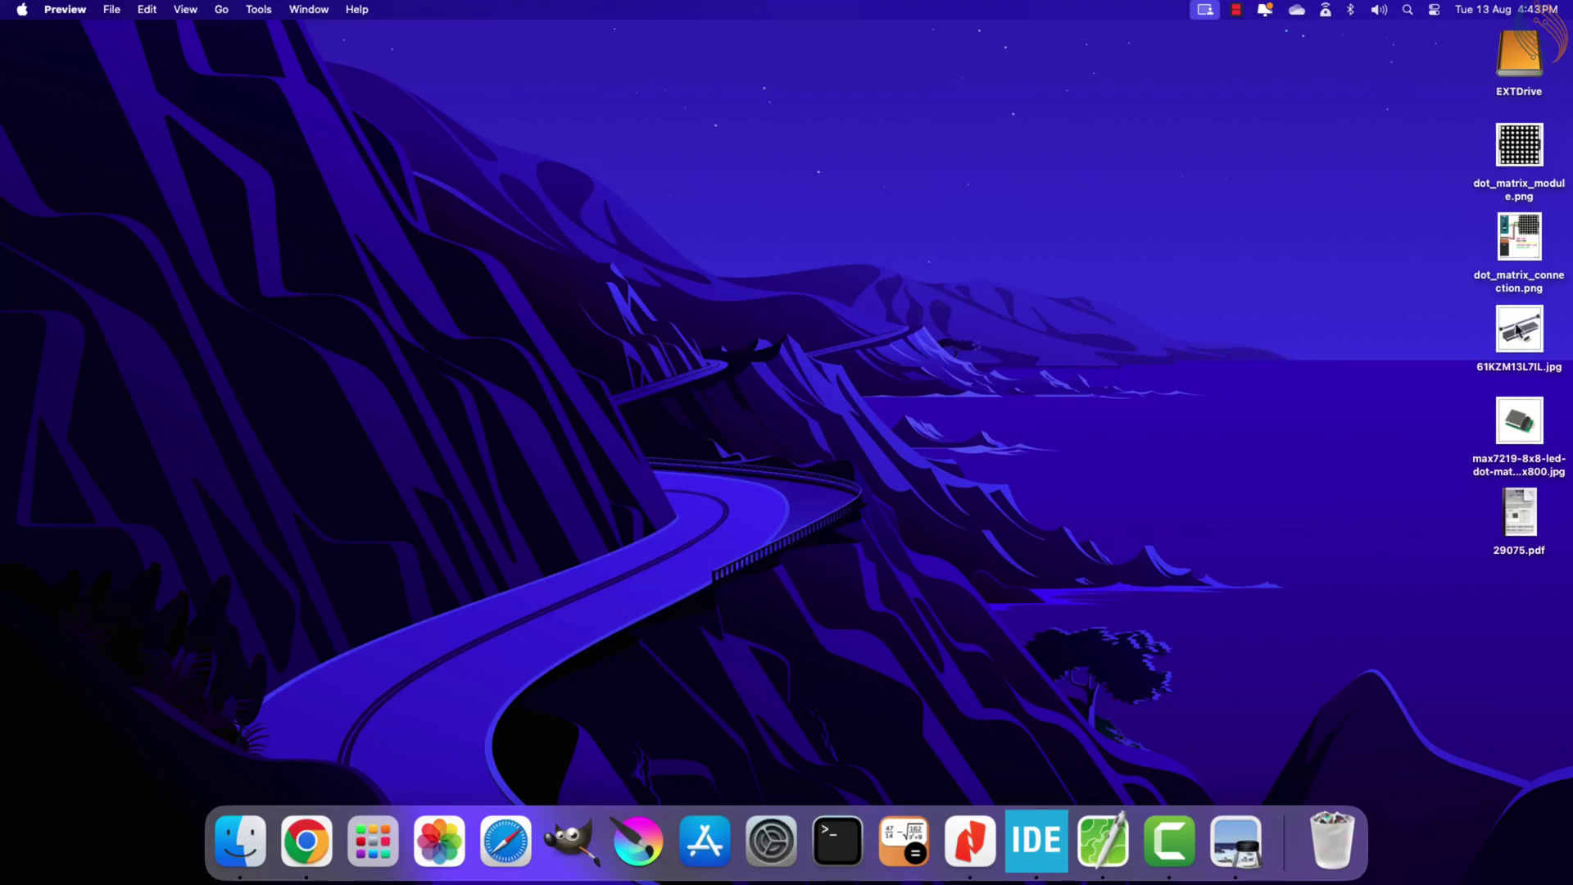
- Open 29075.pdf in Preview and maximise the window
click(1521, 517)
double_click(1521, 517)
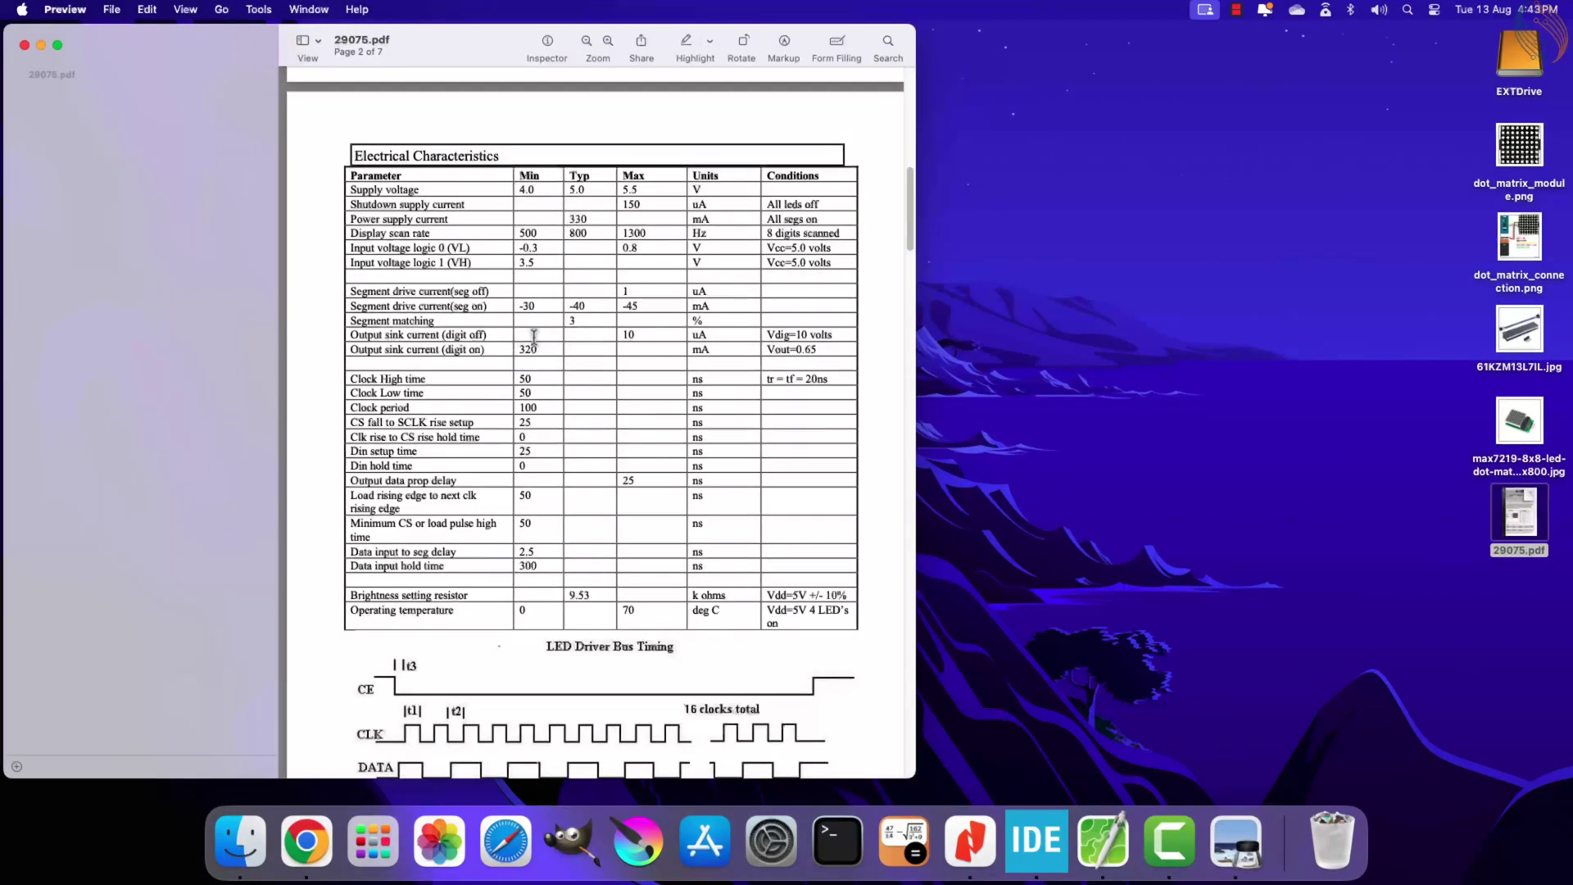
scroll(932, 217, up, 10)
scroll(929, 104, up, 10)
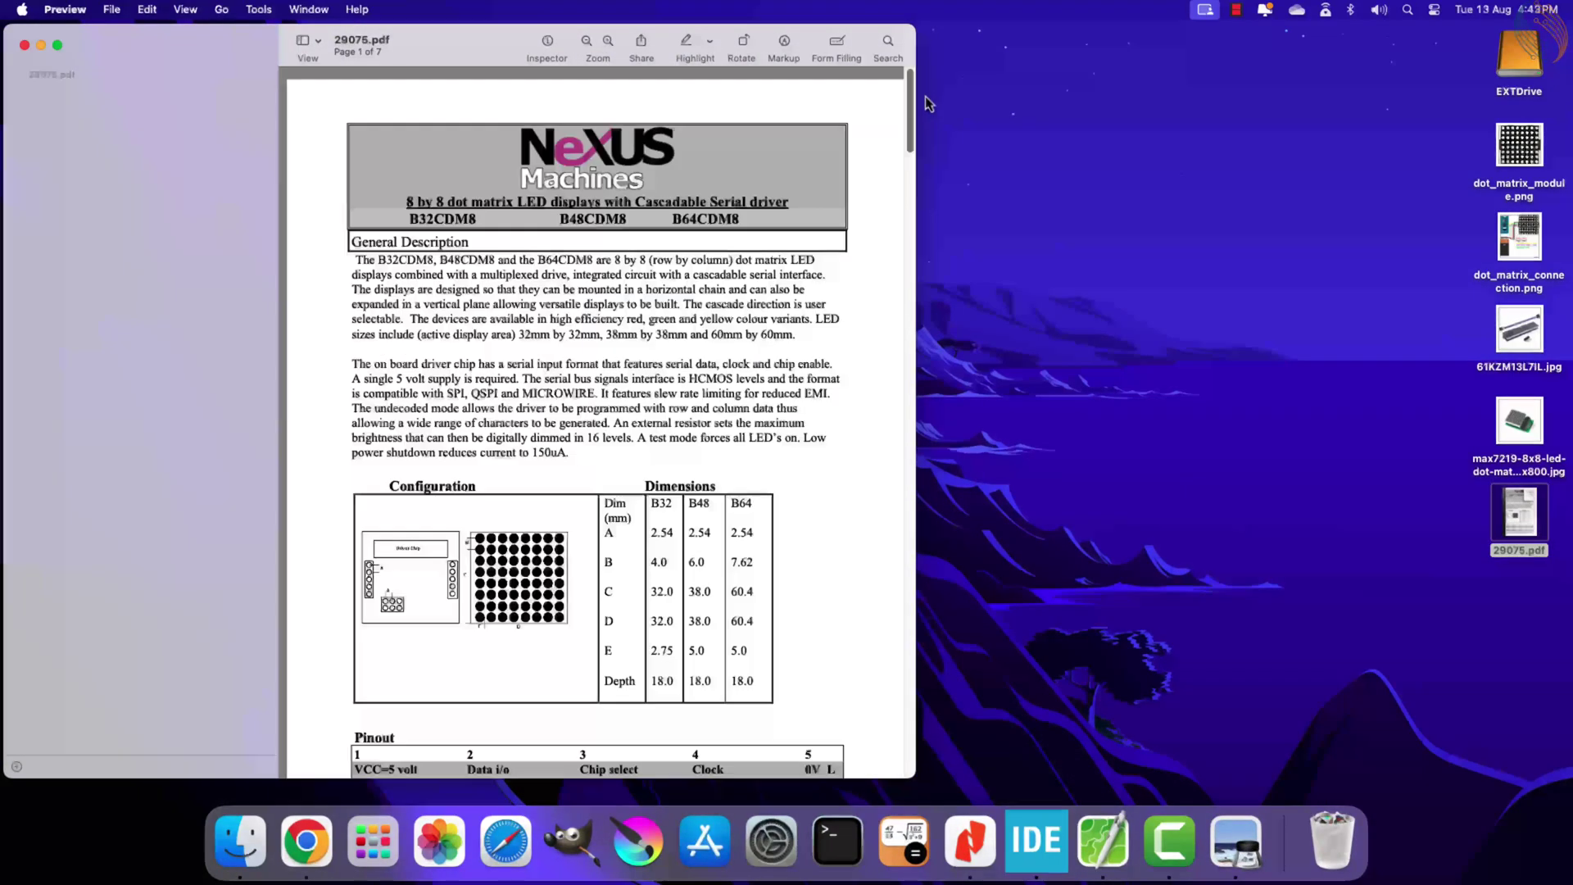
double_click(467, 48)
scroll(1029, 556, down, 5)
scroll(1044, 541, down, 5)
scroll(1058, 536, down, 5)
scroll(1062, 528, down, 4)
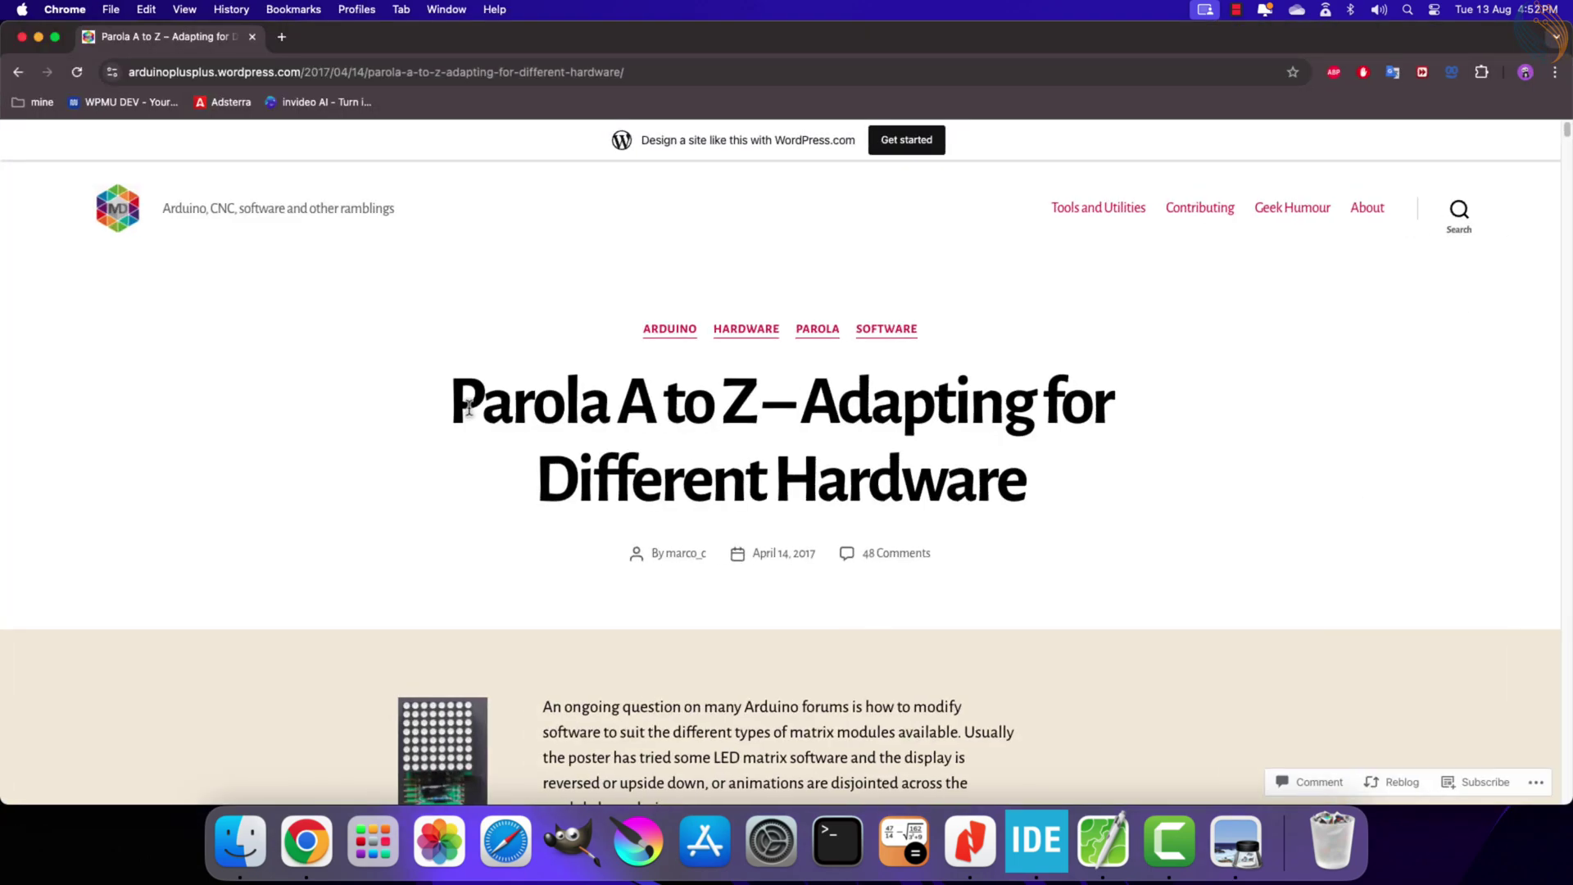
- Highlight the Parola title and passages on 7-segment digits, LED mapping, and row/column wiring
drag(480, 402, 944, 460)
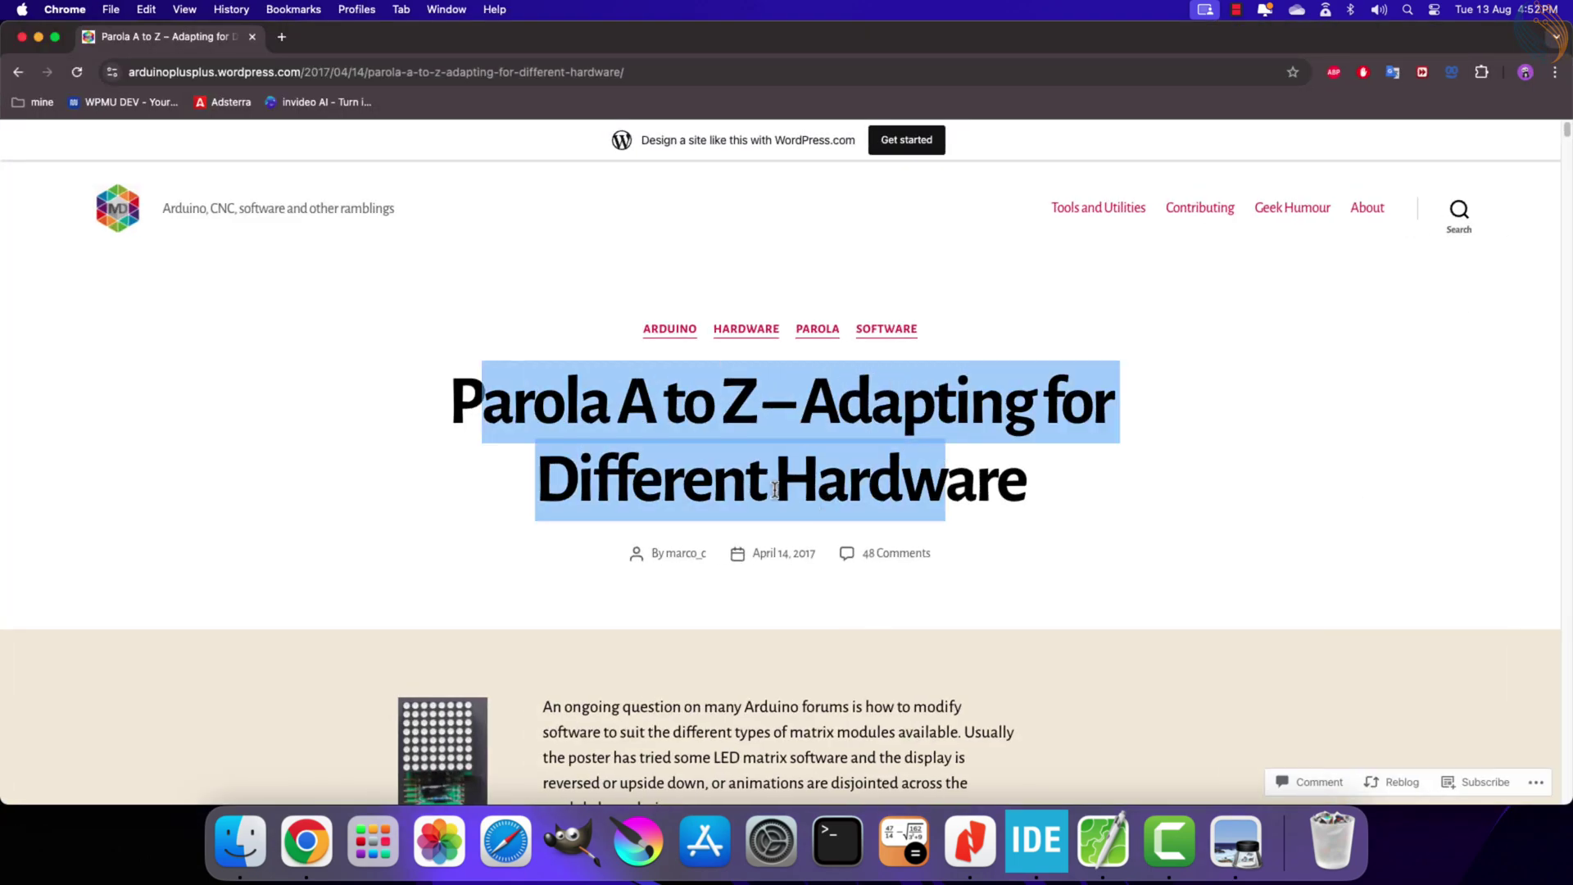
scroll(703, 498, down, 10)
scroll(710, 506, up, 3)
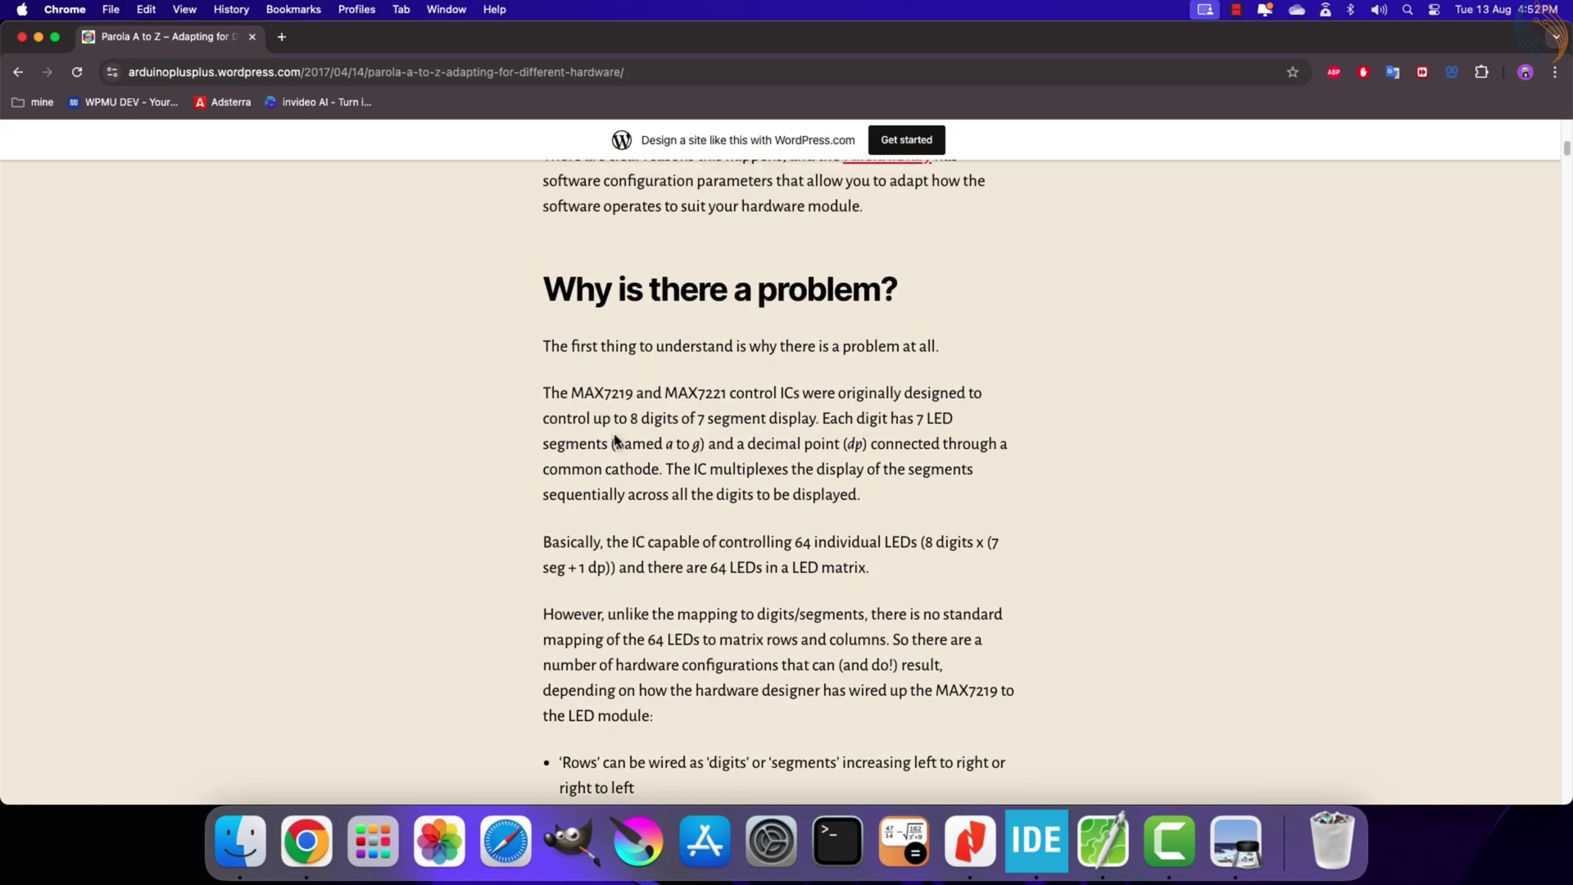
mouse_move(778, 397)
mouse_down()
mouse_move(787, 424)
mouse_move(934, 472)
mouse_up()
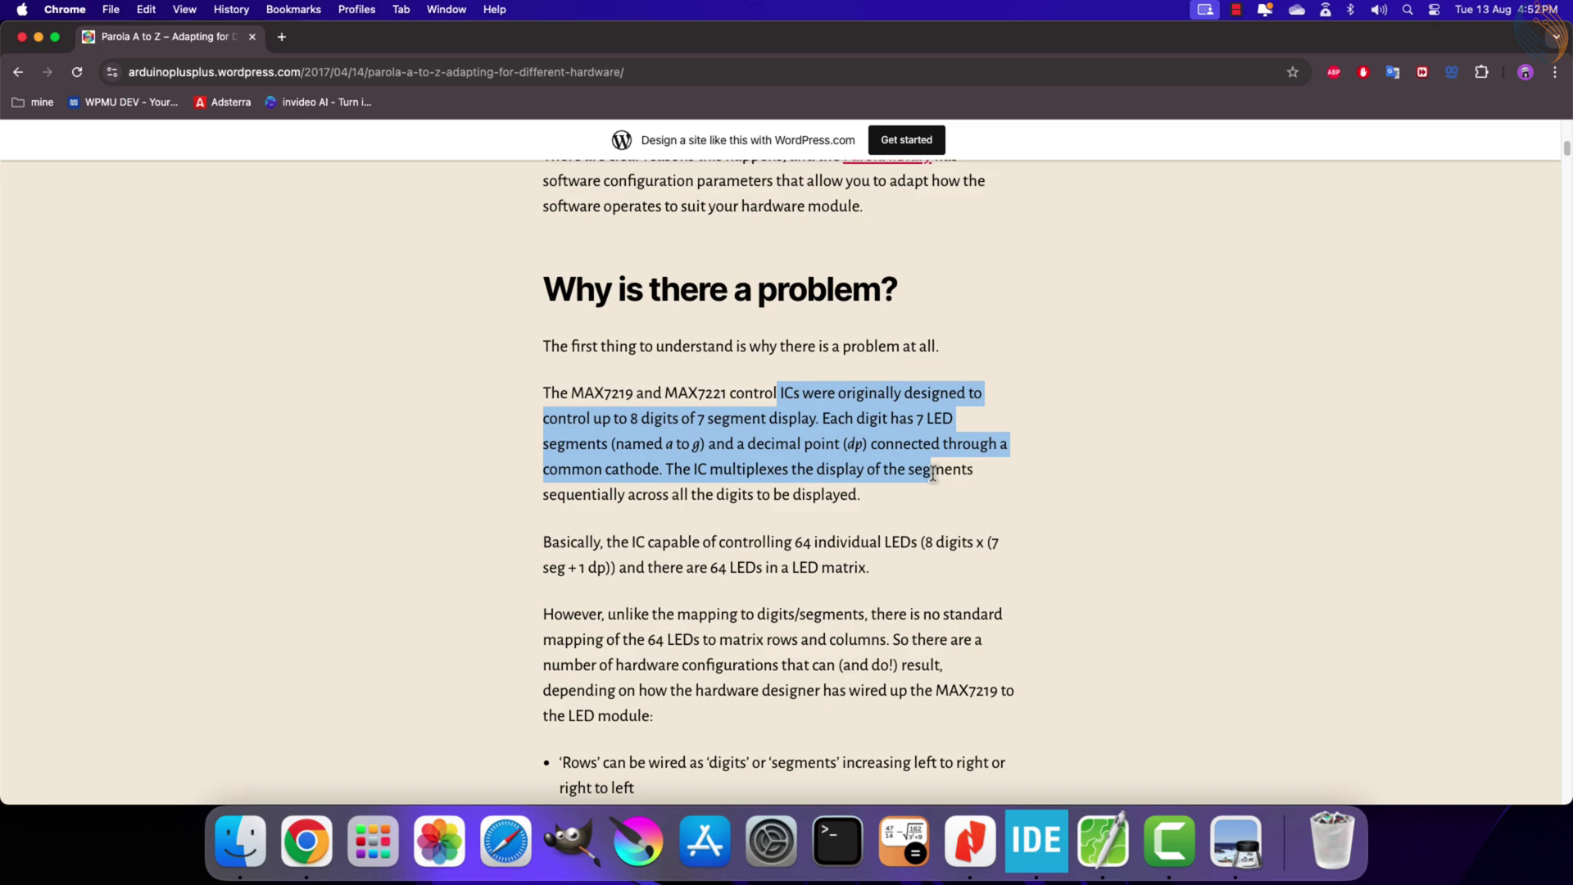
scroll(764, 612, down, 1)
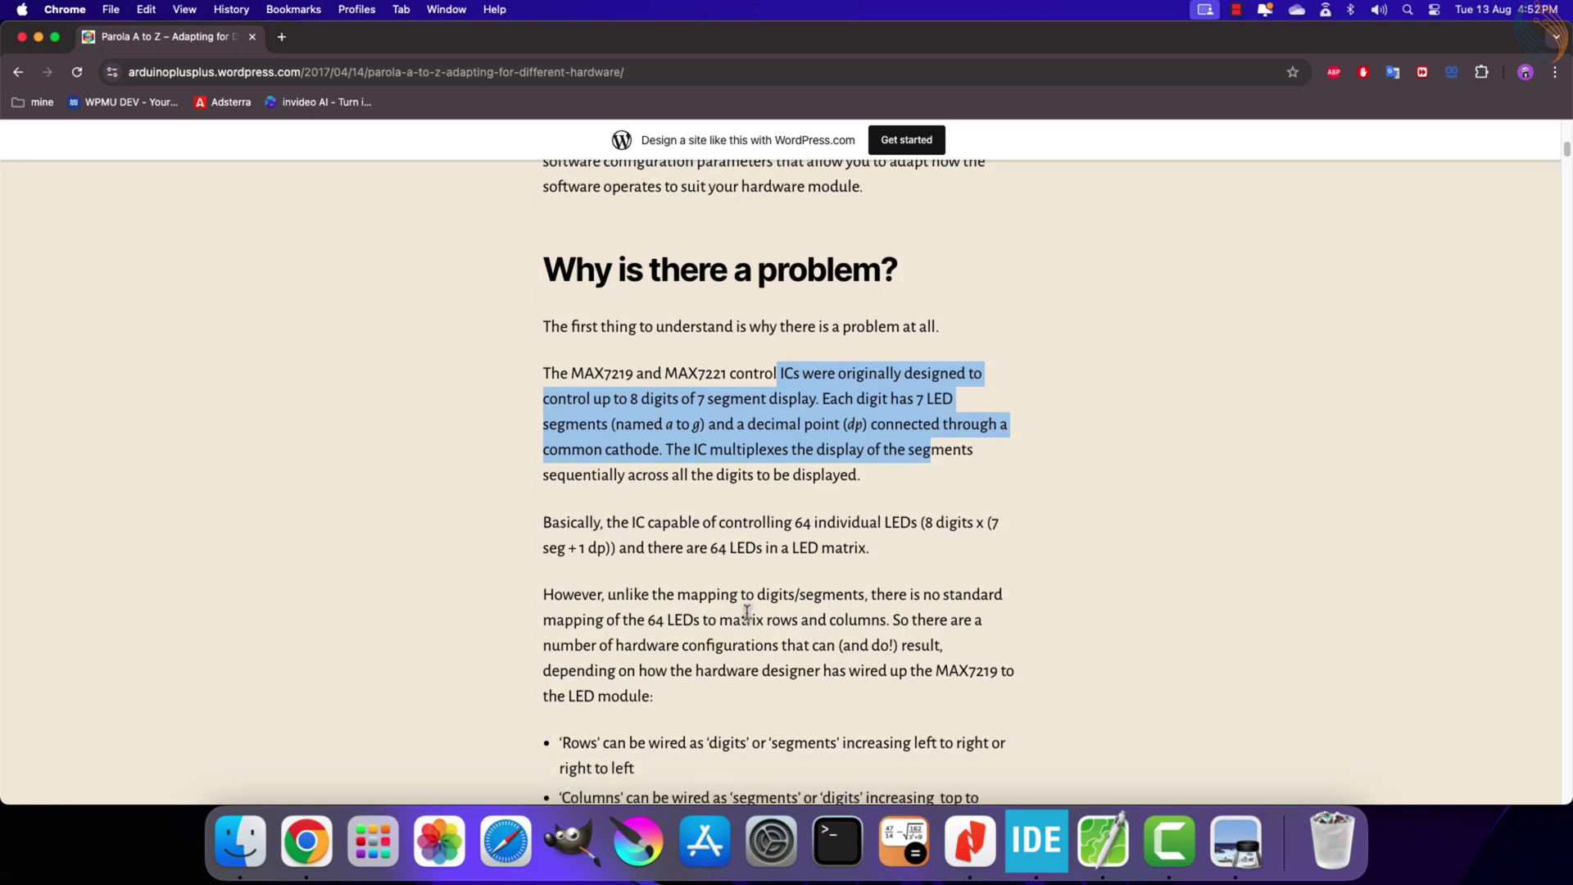
scroll(683, 628, down, 1)
mouse_move(647, 579)
mouse_down()
mouse_move(883, 609)
mouse_move(879, 635)
mouse_up()
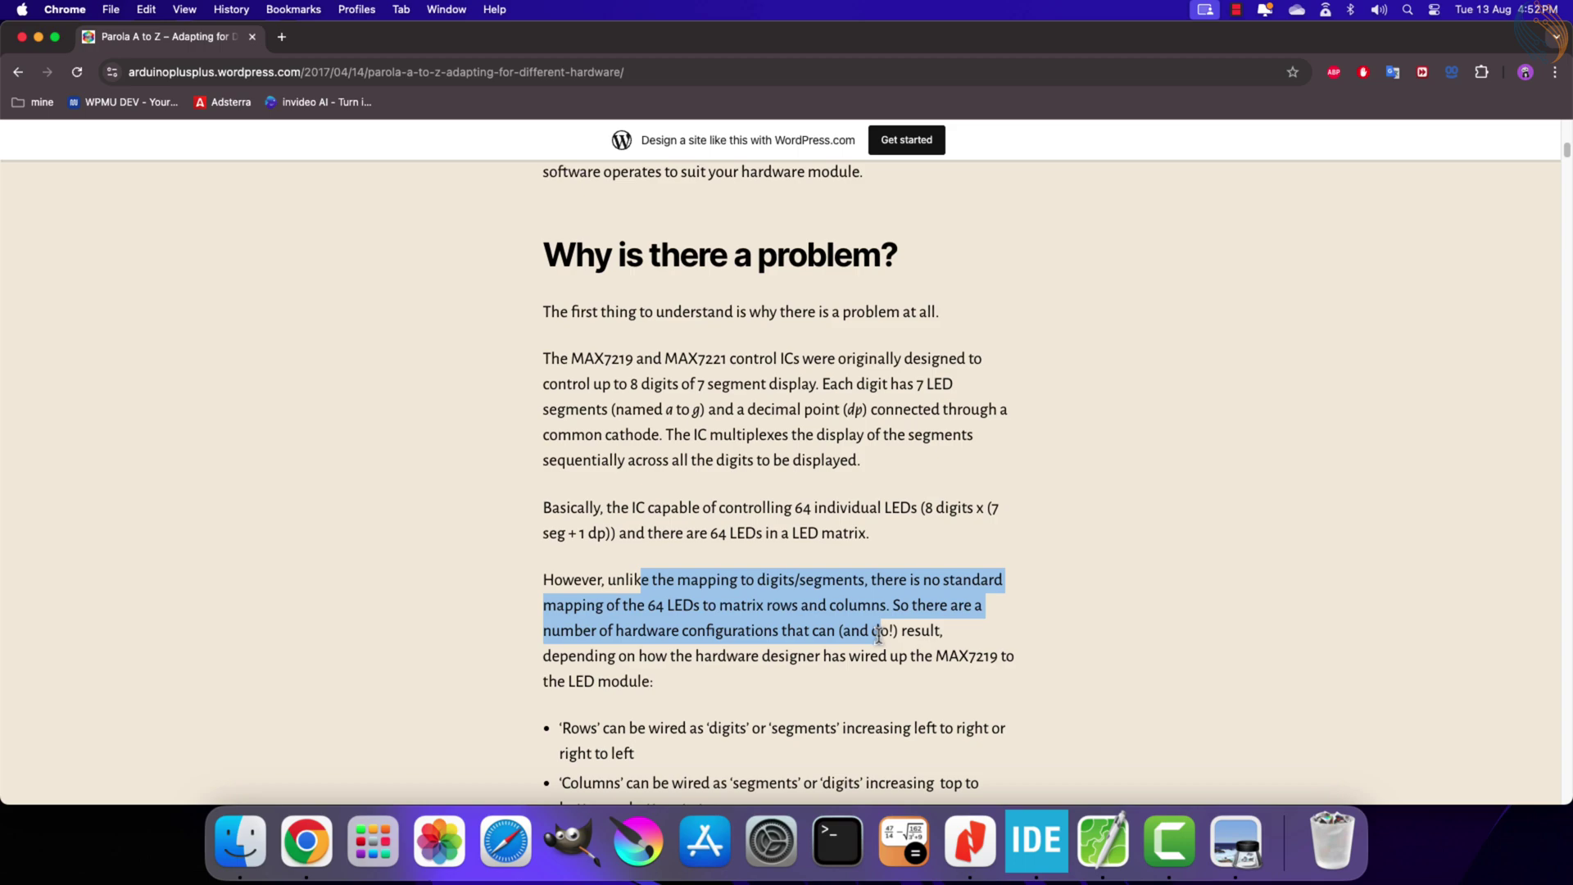
drag(685, 658, 1026, 679)
drag(650, 682, 543, 681)
scroll(565, 682, down, 3)
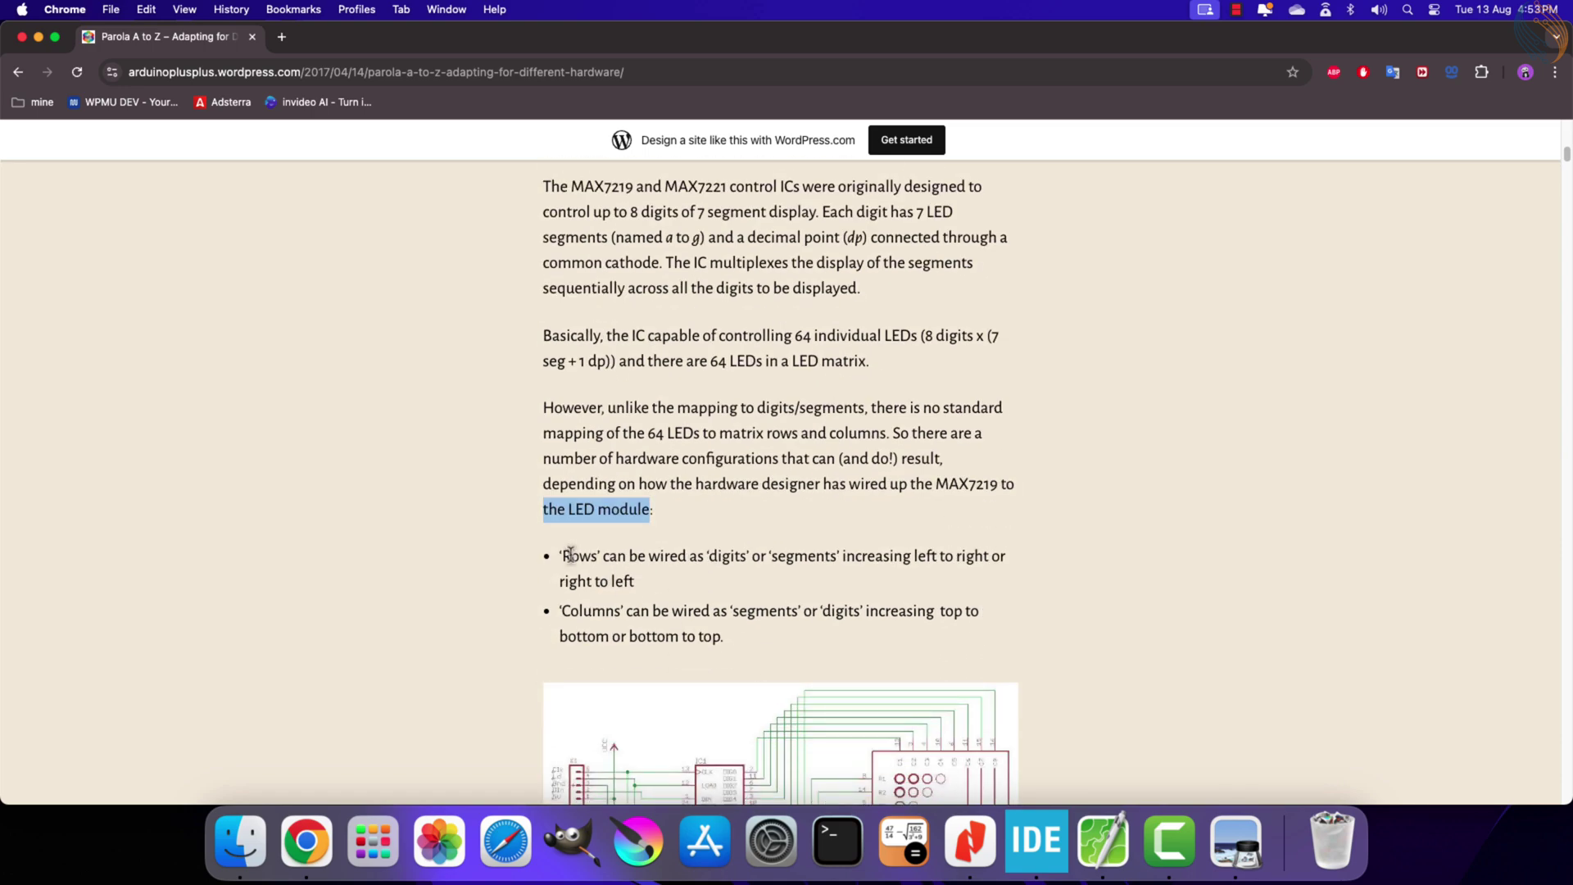
drag(570, 556, 1011, 589)
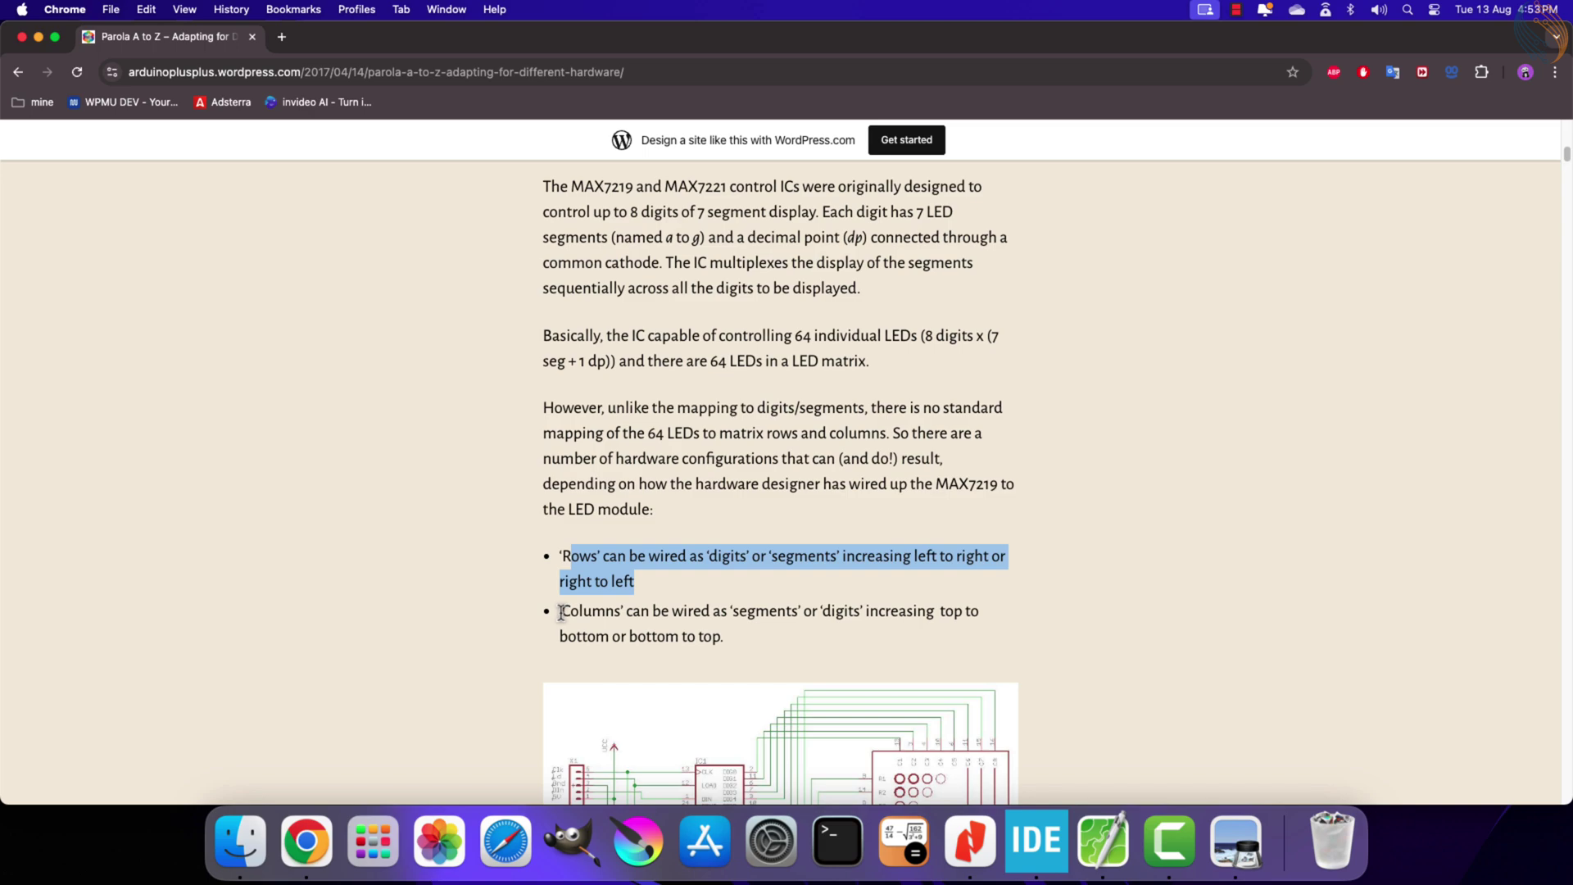
drag(563, 612, 745, 642)
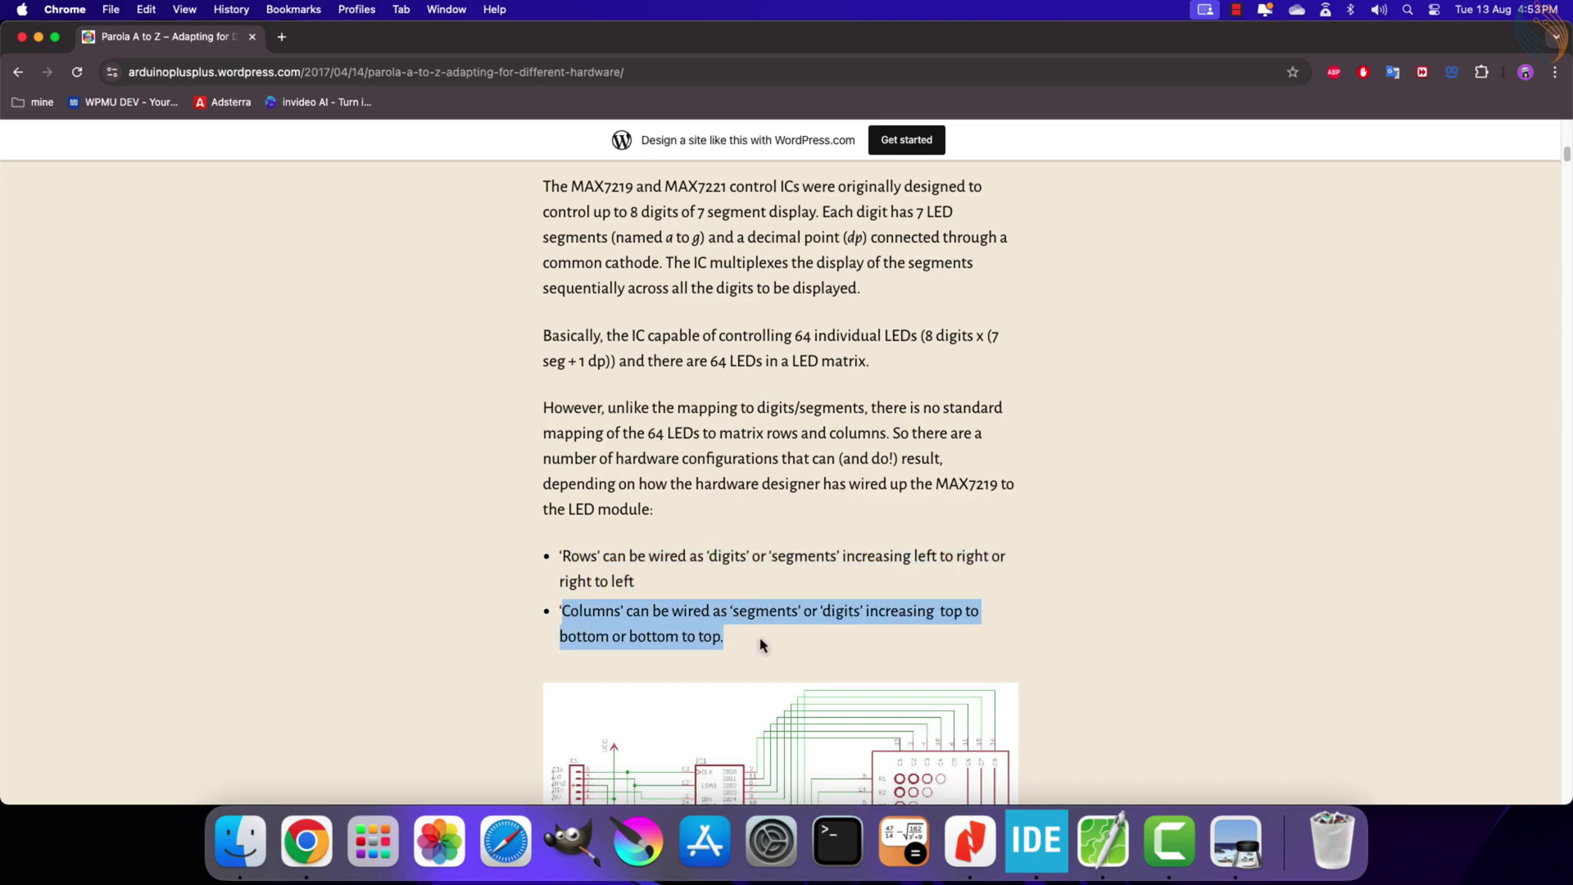
scroll(762, 644, down, 4)
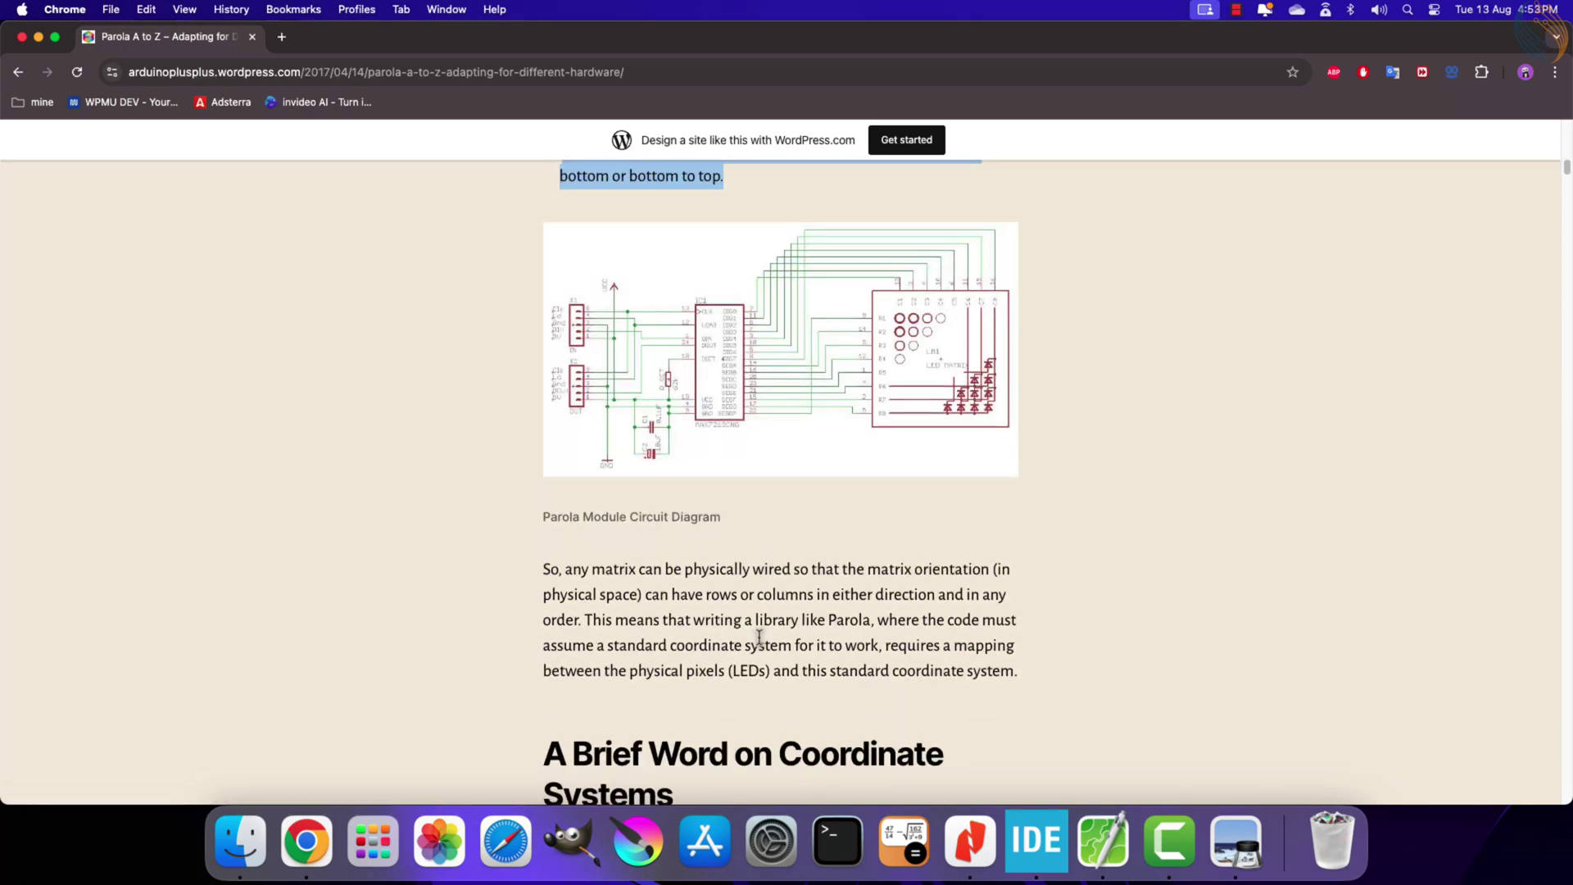
scroll(763, 634, down, 2)
scroll(763, 639, up, 5)
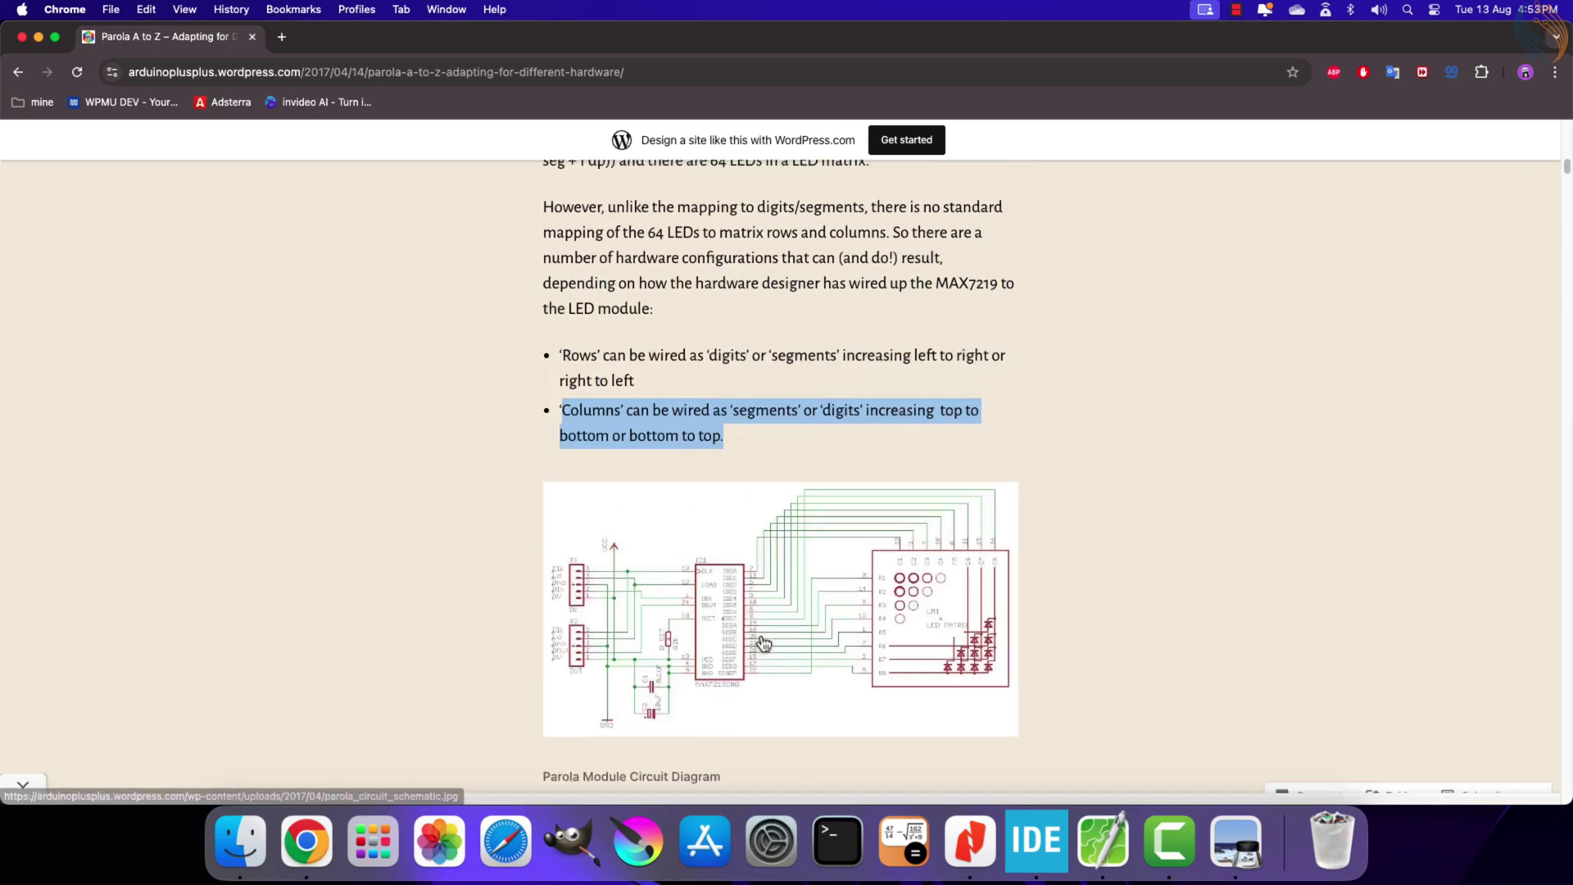
scroll(528, 615, down, 5)
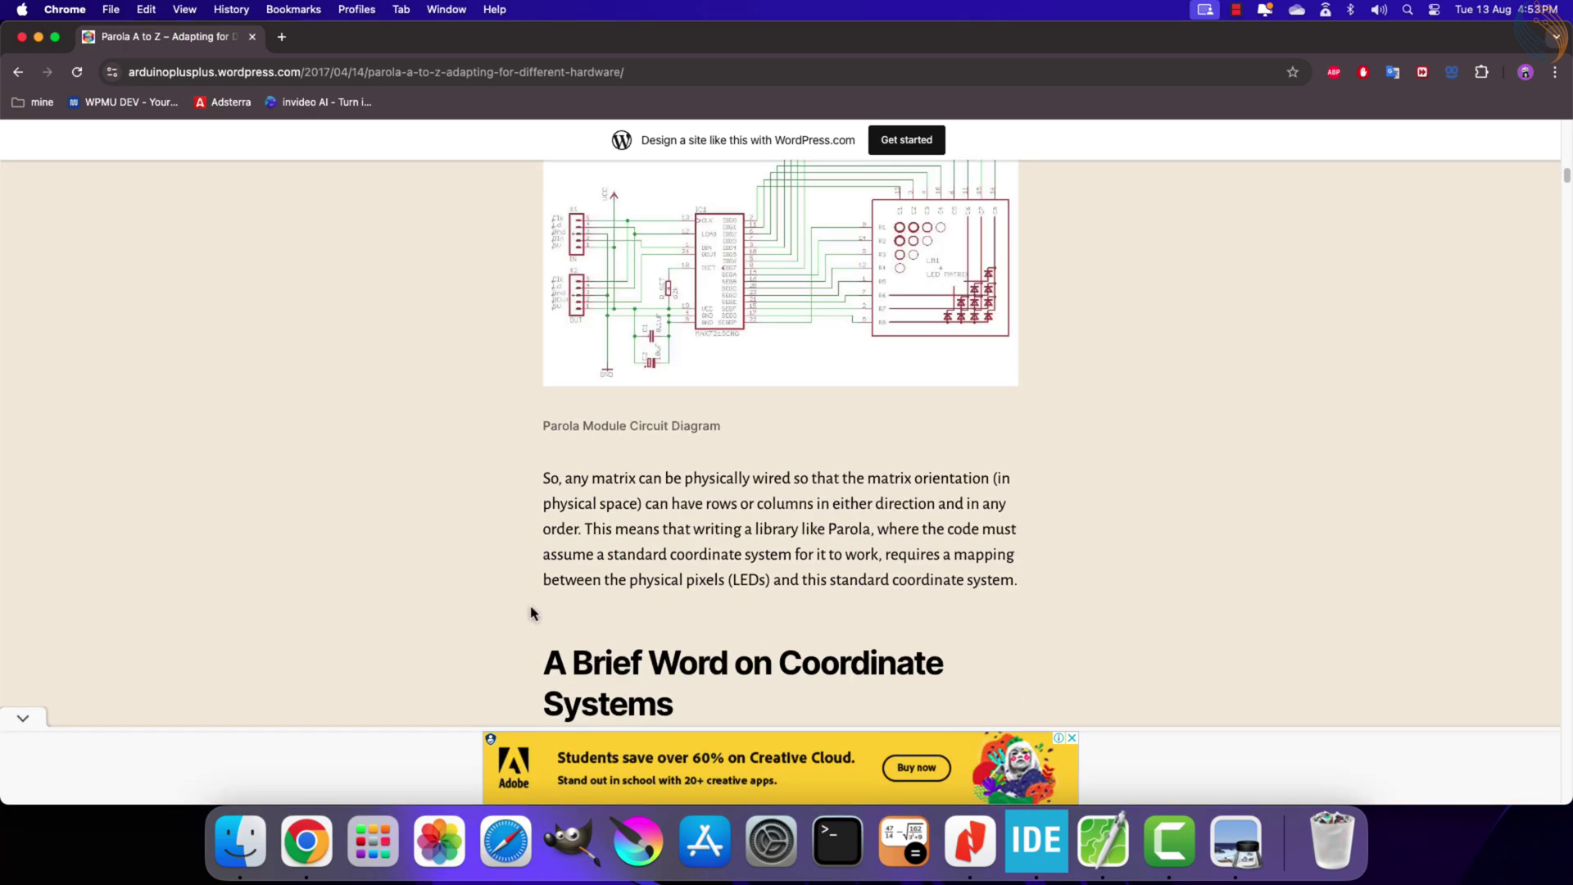
scroll(532, 614, down, 4)
scroll(532, 614, down, 4)
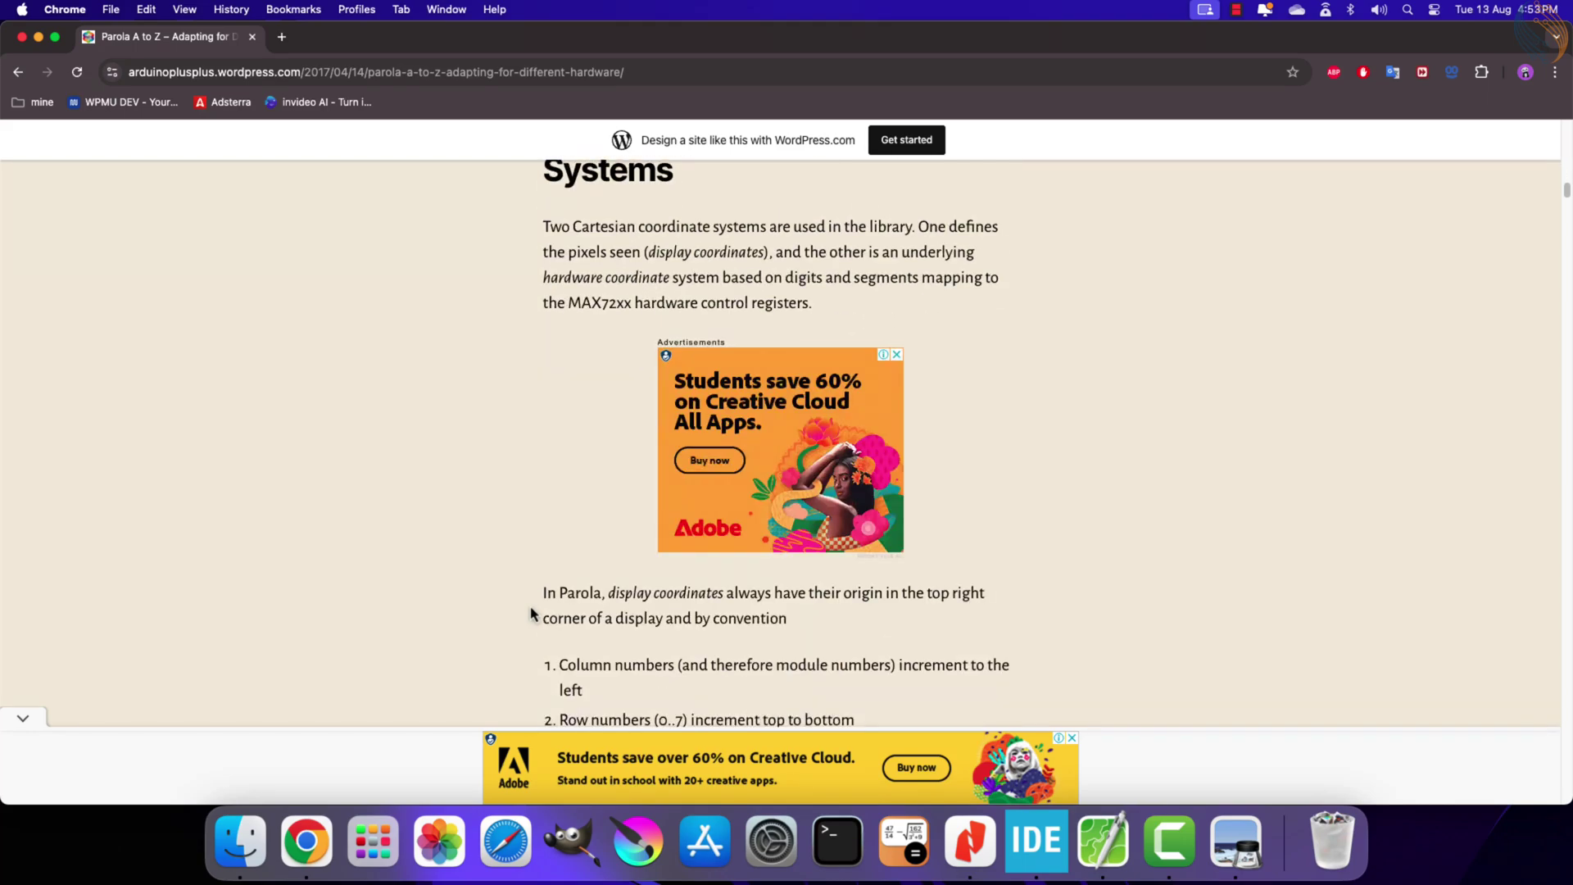
scroll(532, 613, down, 3)
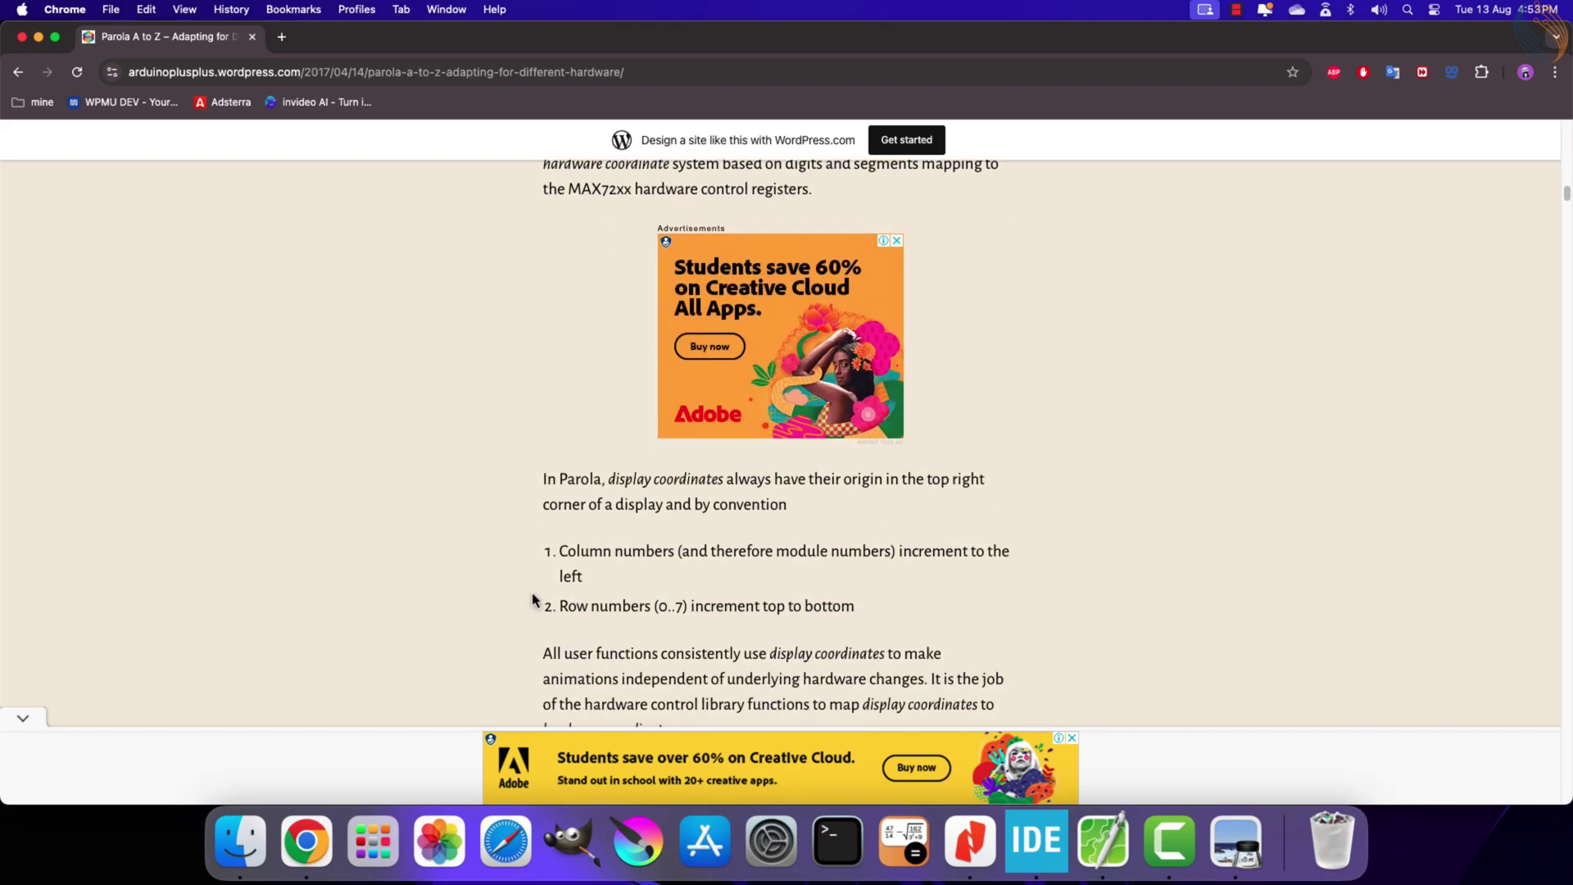
scroll(531, 609, down, 6)
scroll(531, 602, down, 4)
scroll(532, 603, down, 8)
scroll(533, 602, down, 6)
scroll(532, 603, down, 8)
scroll(532, 603, down, 3)
scroll(534, 602, down, 8)
scroll(534, 602, up, 4)
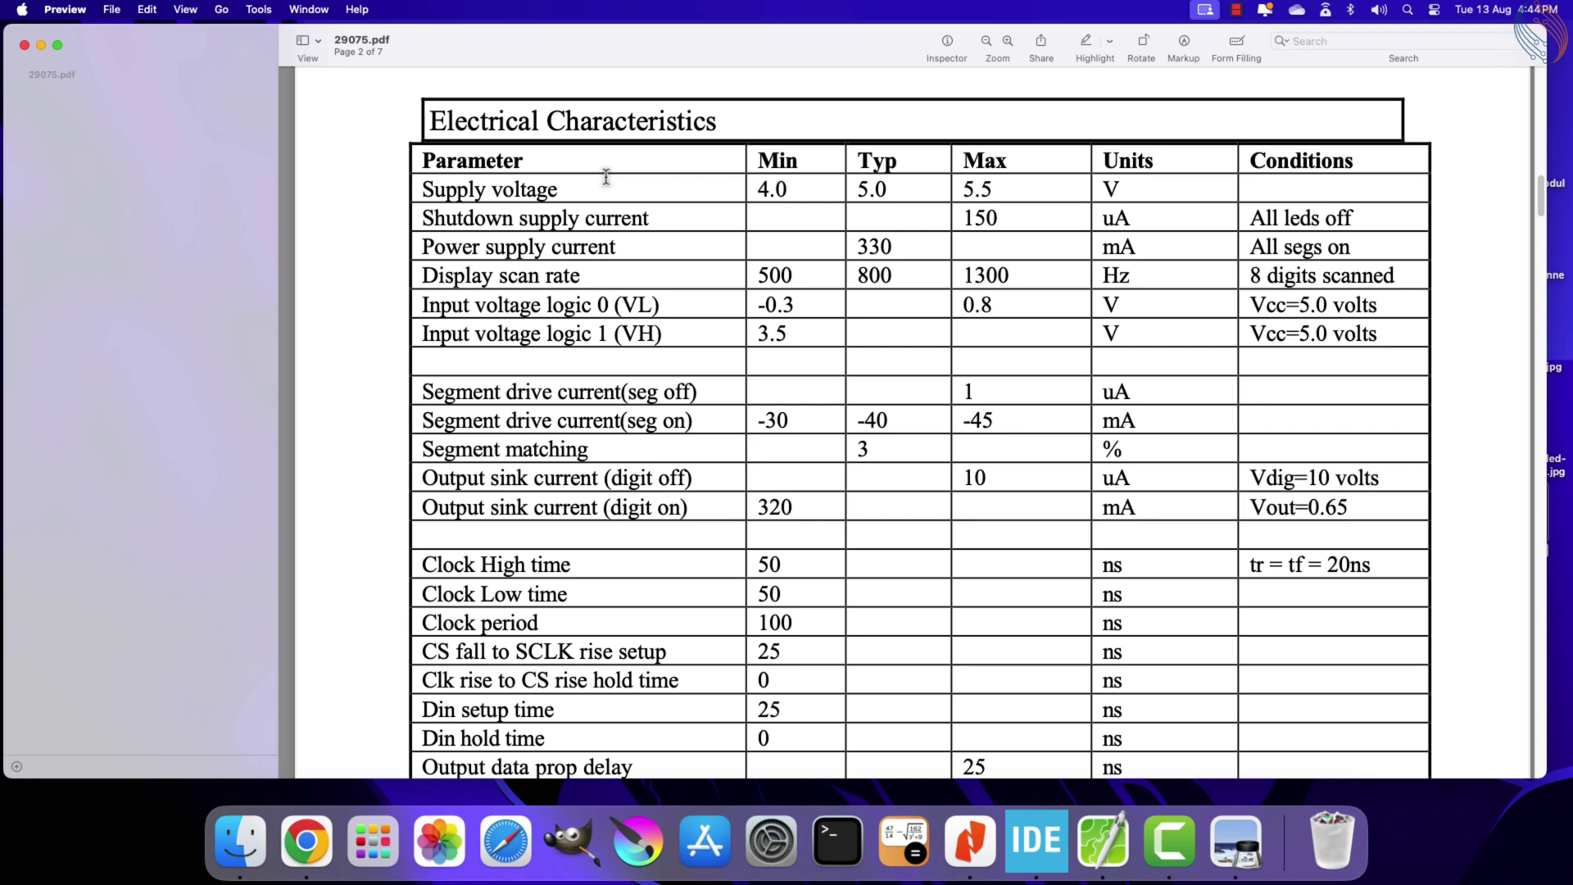
- Highlight the typical 5.0 V supply voltage and close the Preview window
drag(430, 197, 890, 197)
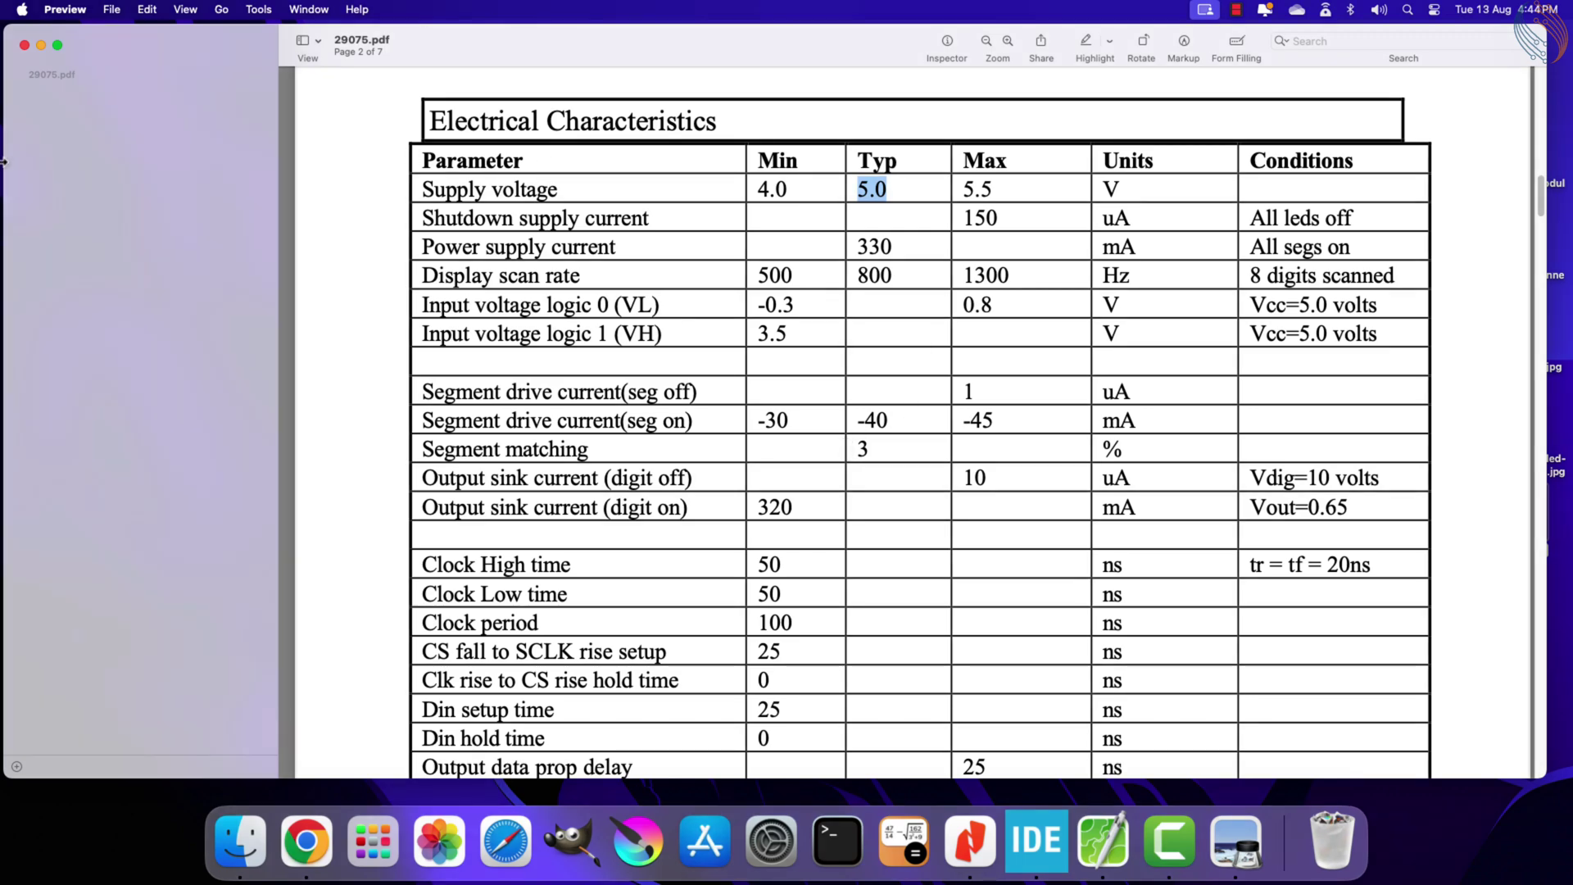
click(43, 54)
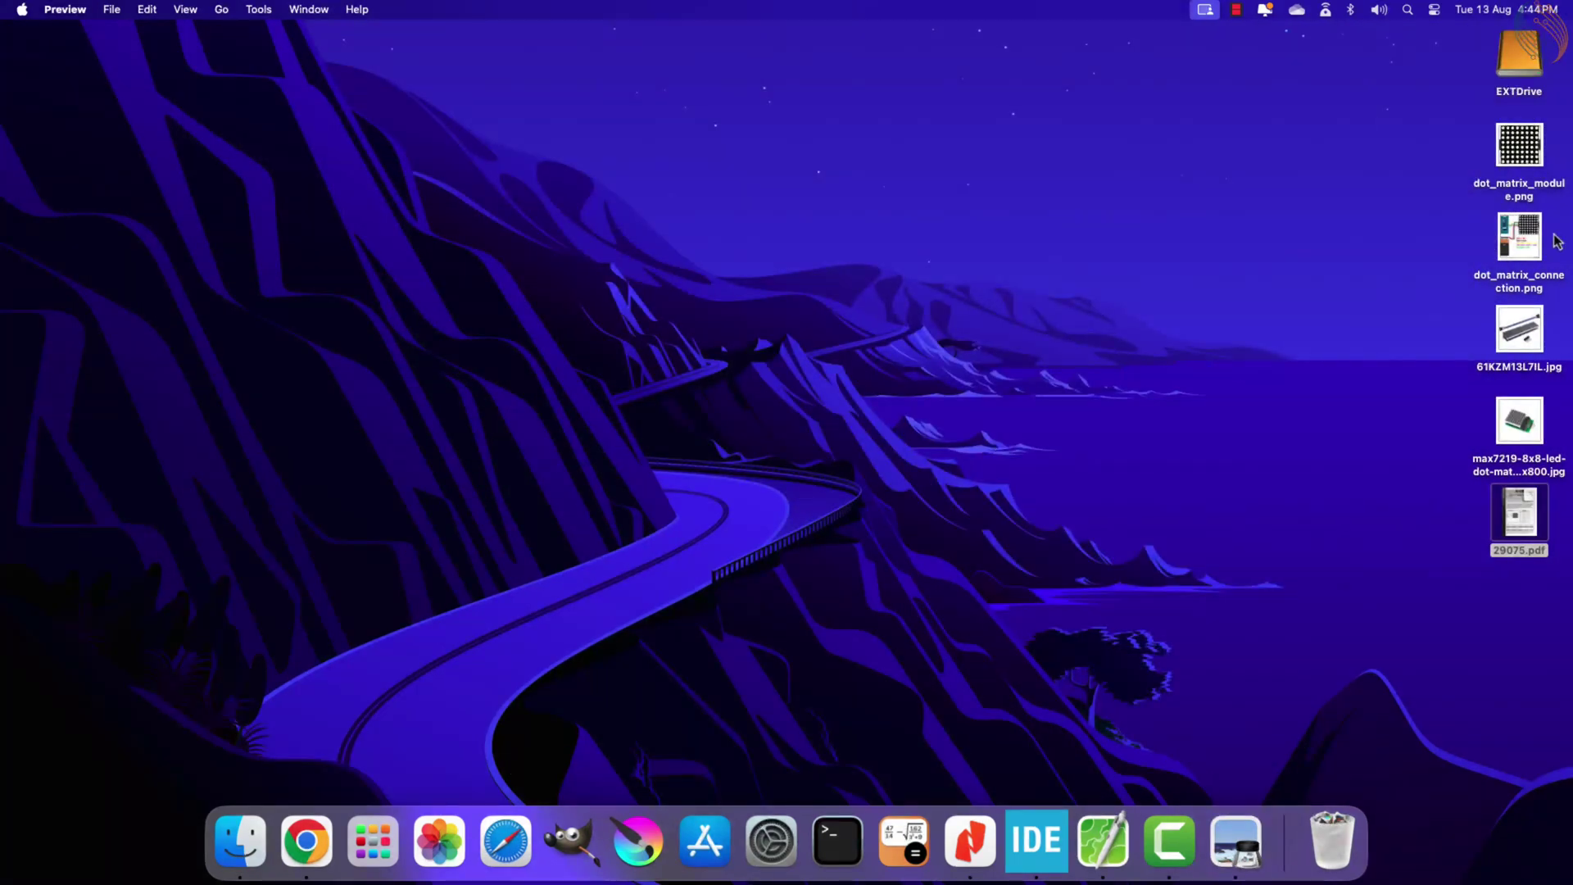
double_click(1519, 245)
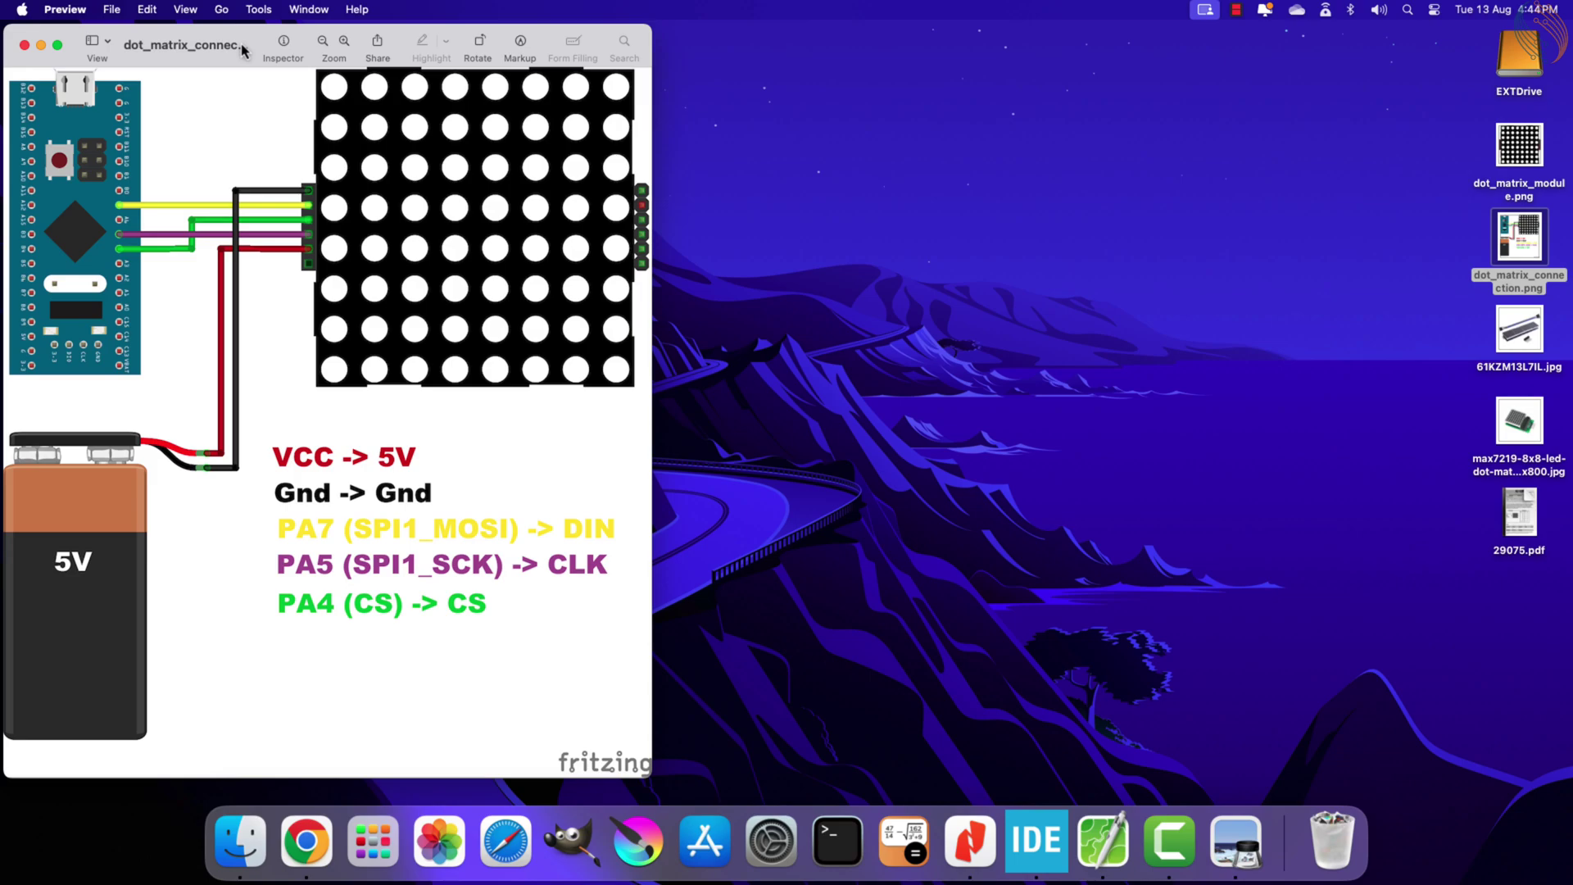
double_click(234, 54)
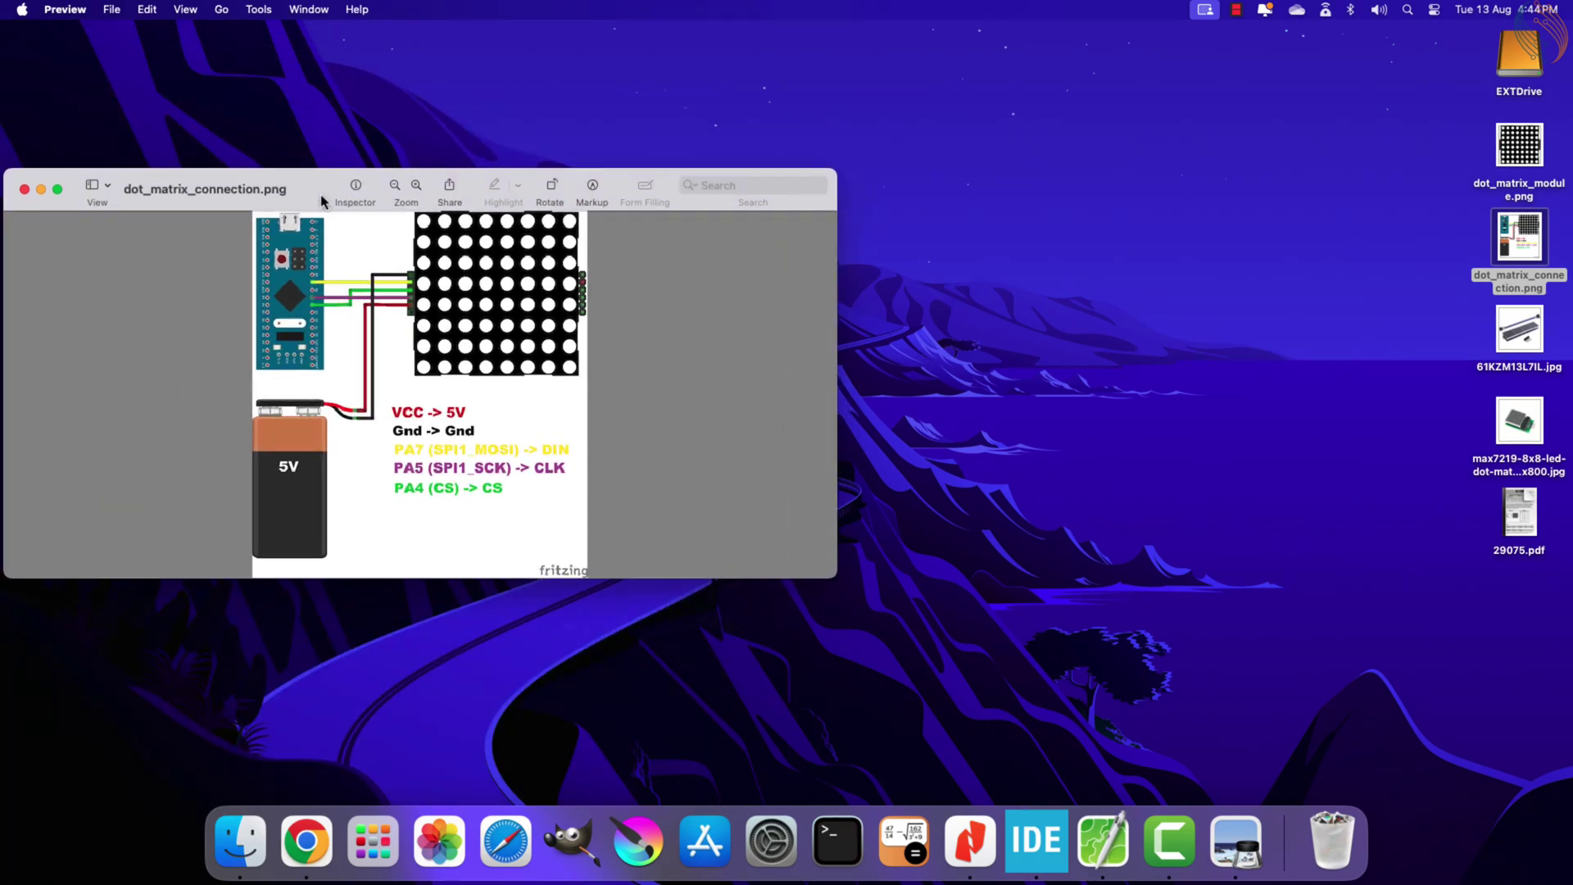
click(416, 190)
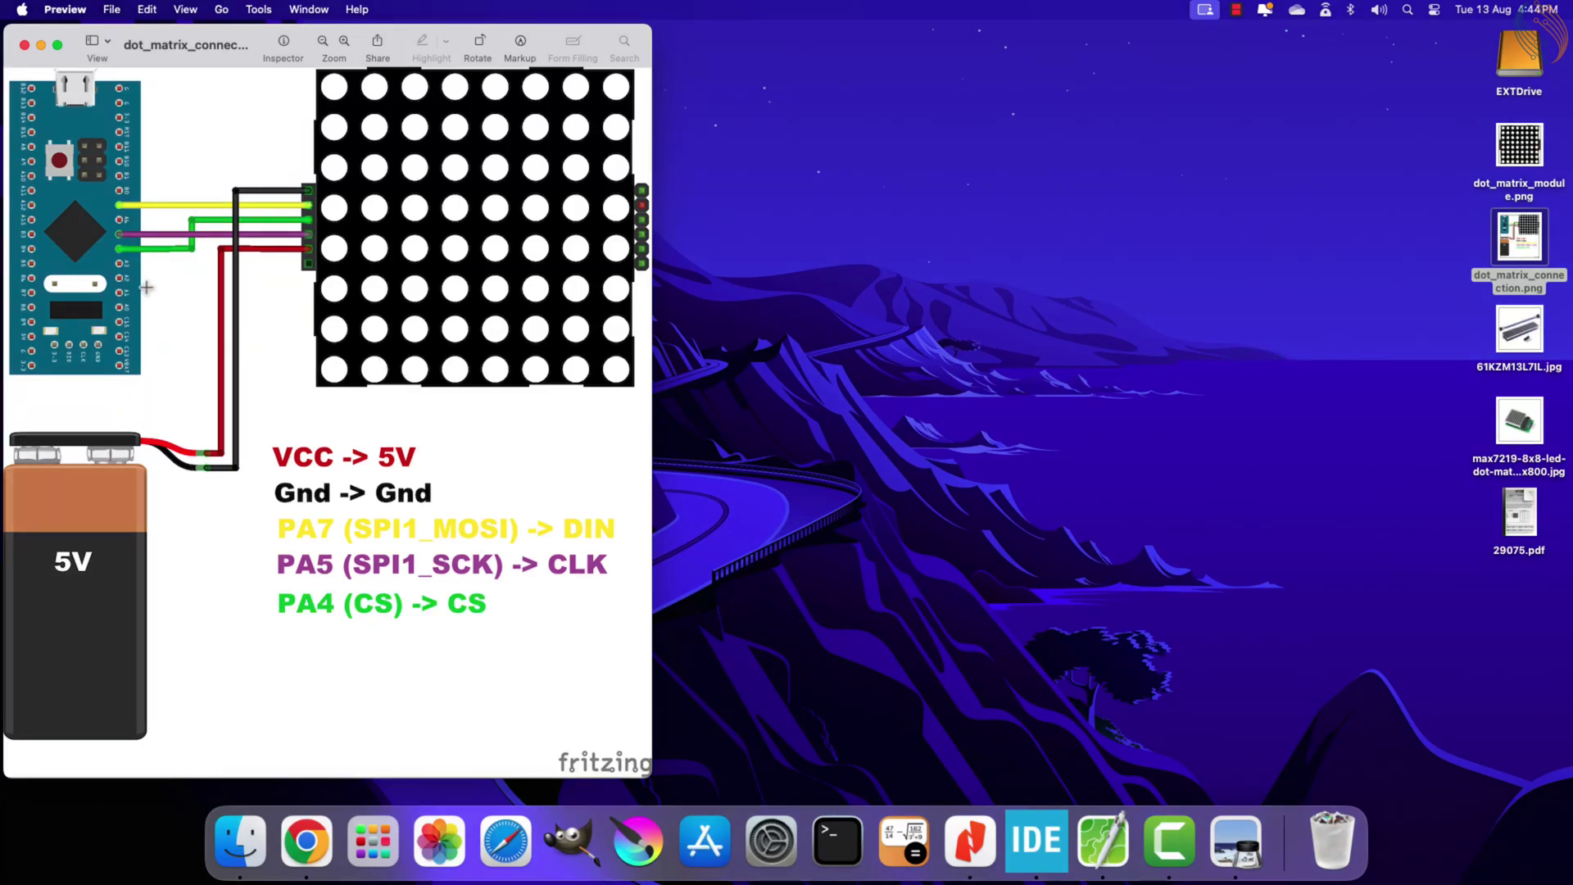
drag(115, 199, 322, 217)
drag(109, 230, 335, 249)
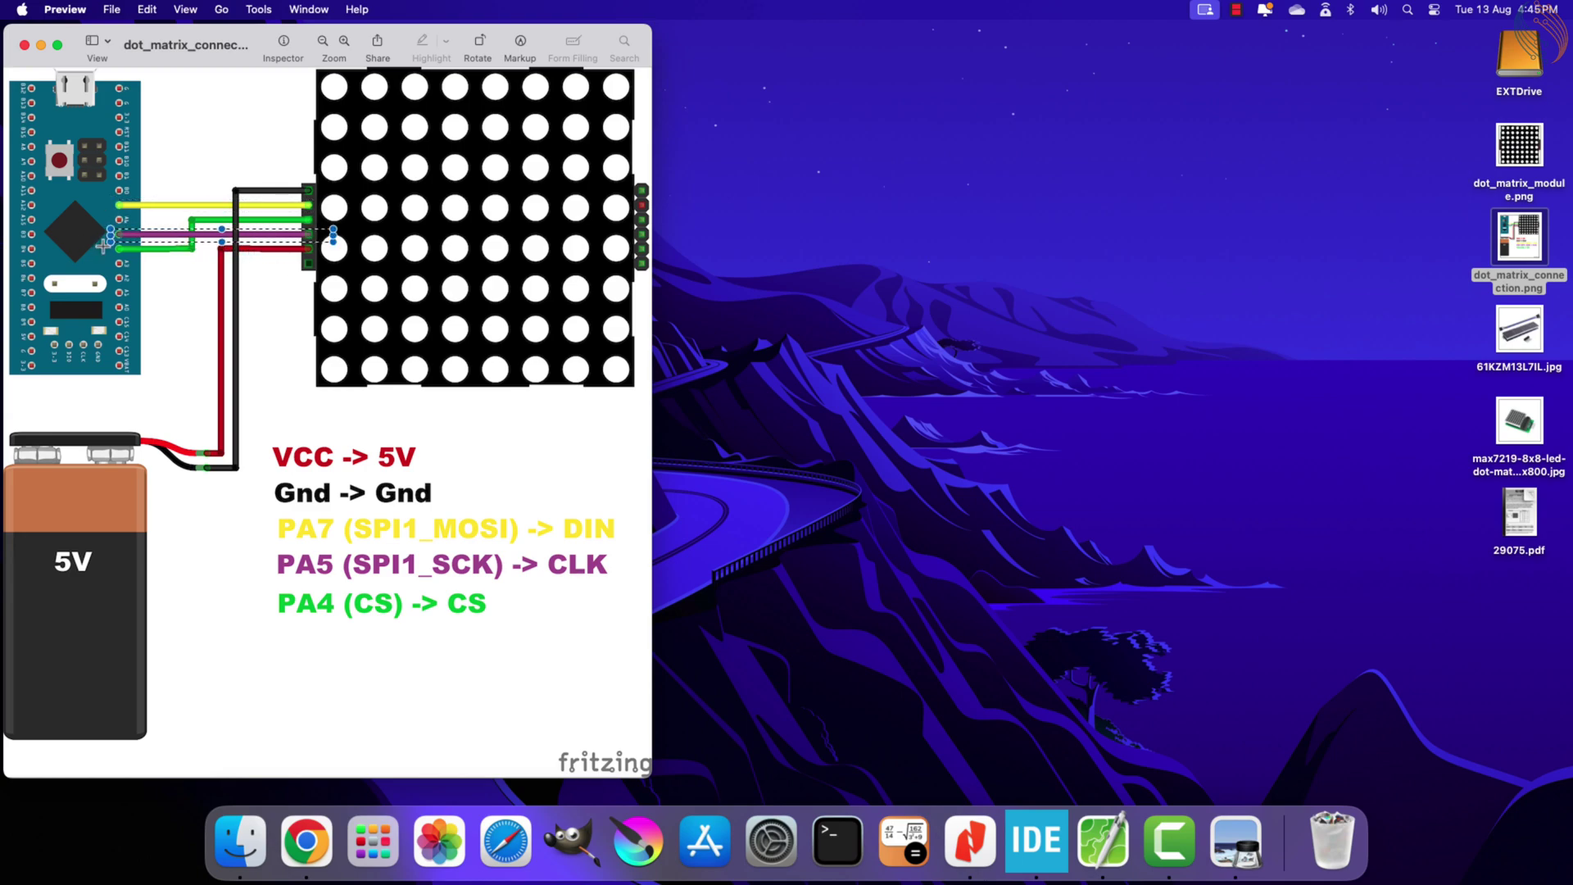
drag(104, 247, 200, 259)
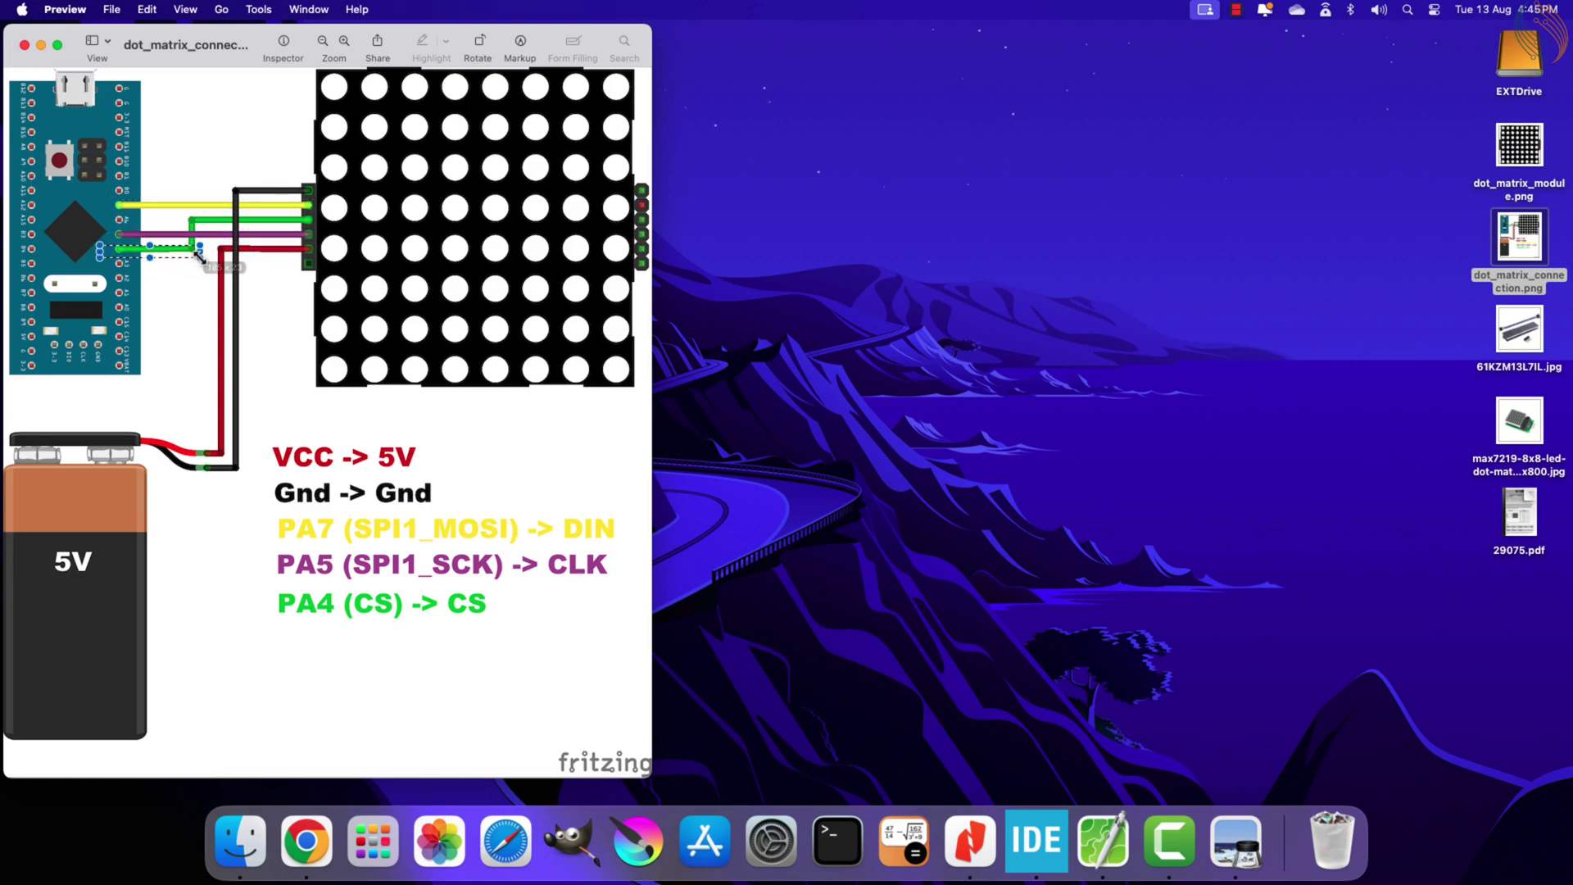
drag(285, 217, 329, 227)
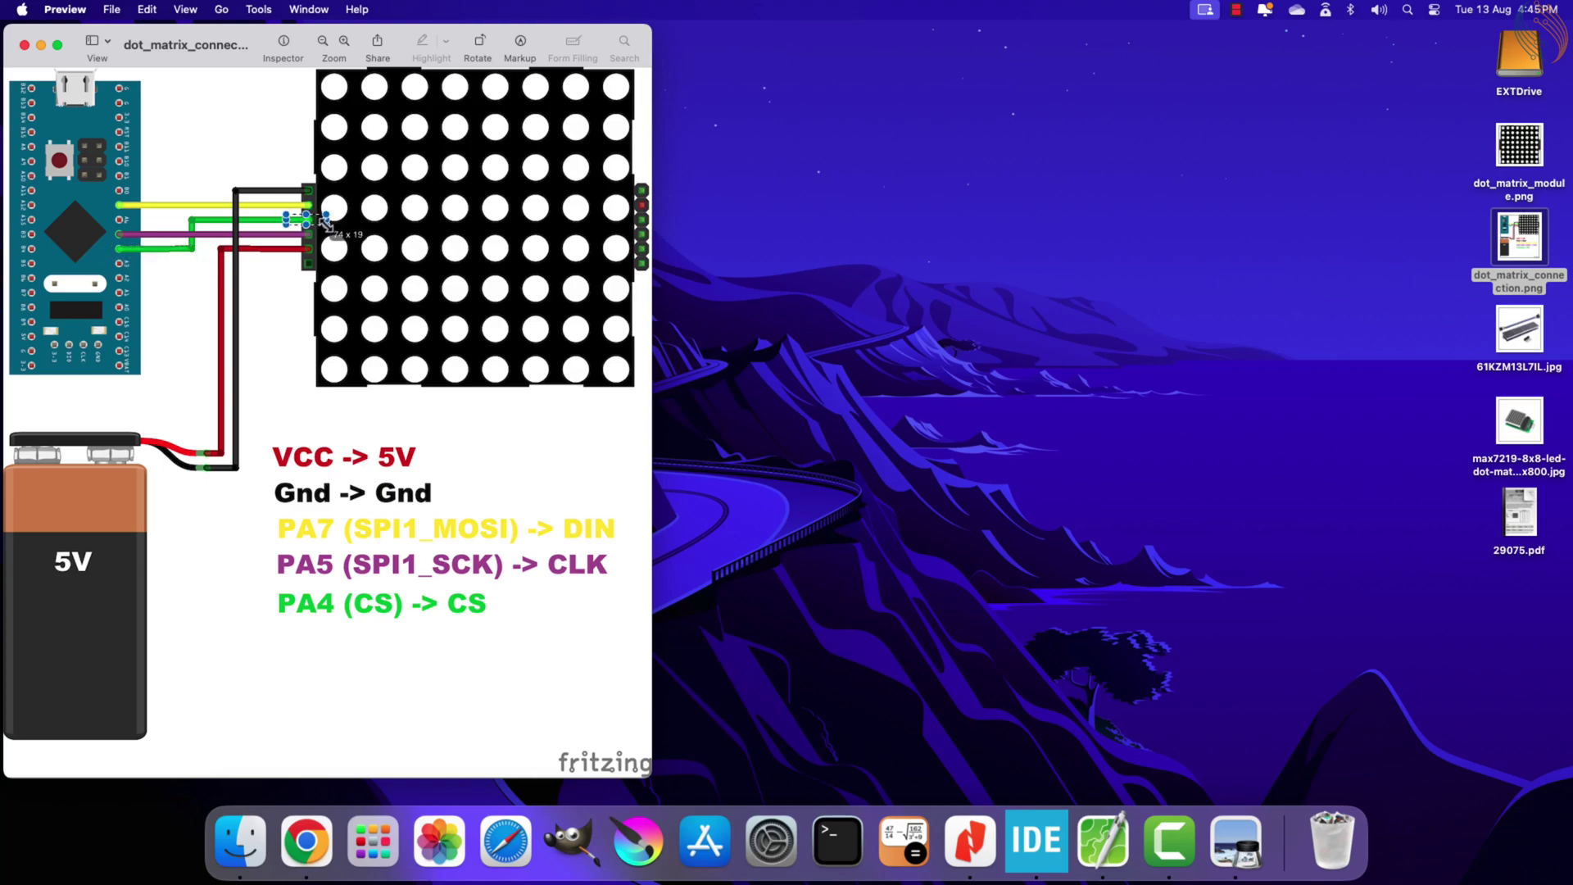
drag(22, 533, 127, 591)
click(127, 590)
- Close the wiring diagram, reopen 29075.pdf and highlight the Serial Data Format's D7–D0 bits
click(27, 49)
click(1235, 844)
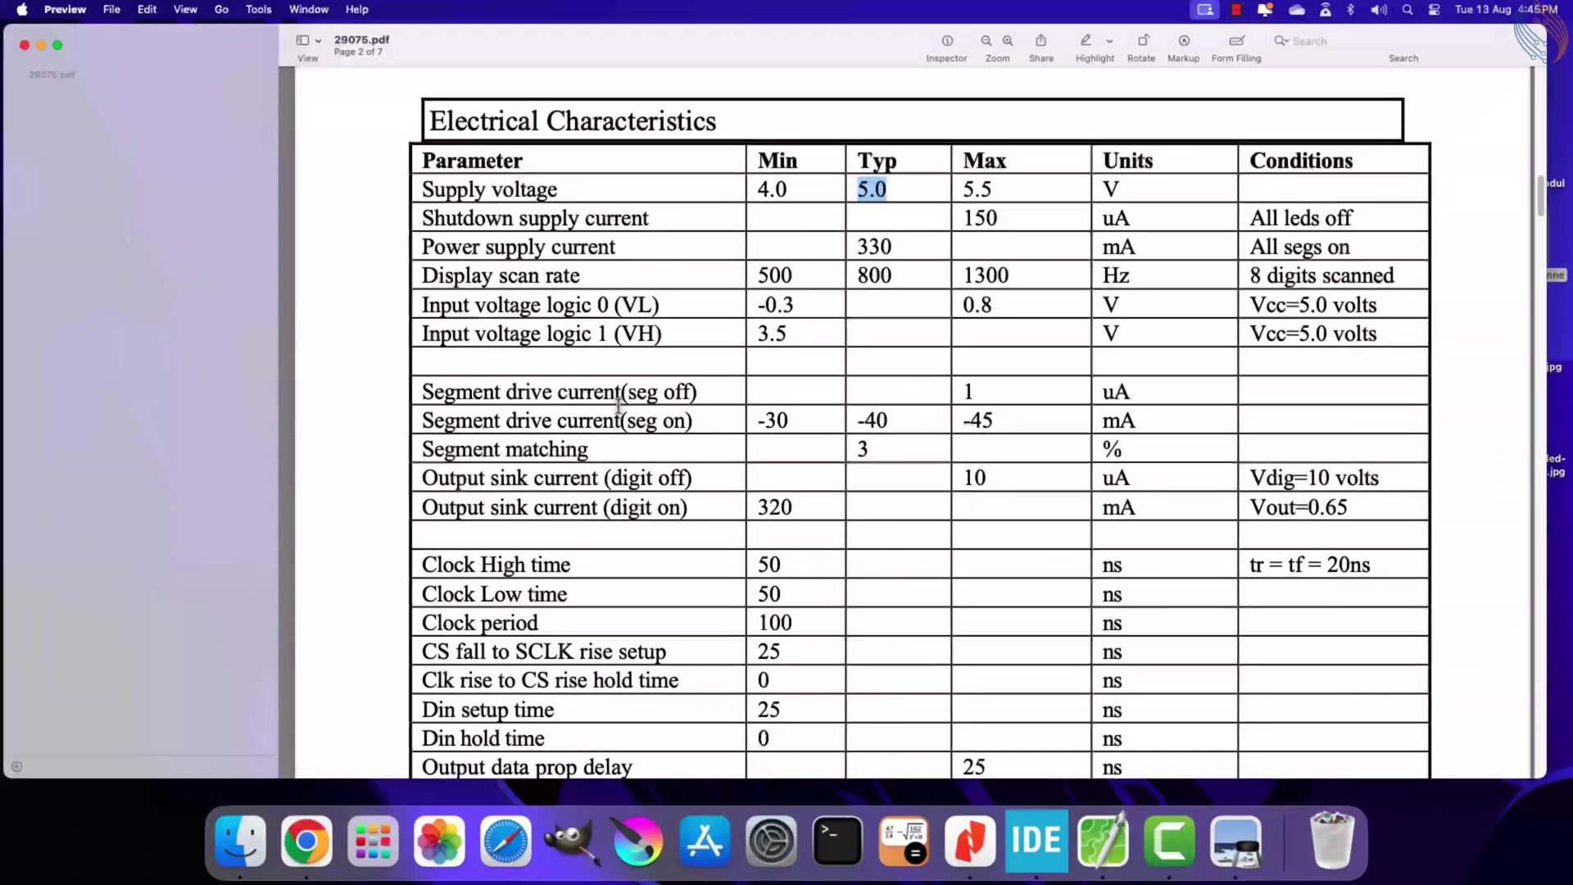
scroll(618, 418, down, 5)
scroll(619, 418, down, 5)
scroll(616, 443, down, 5)
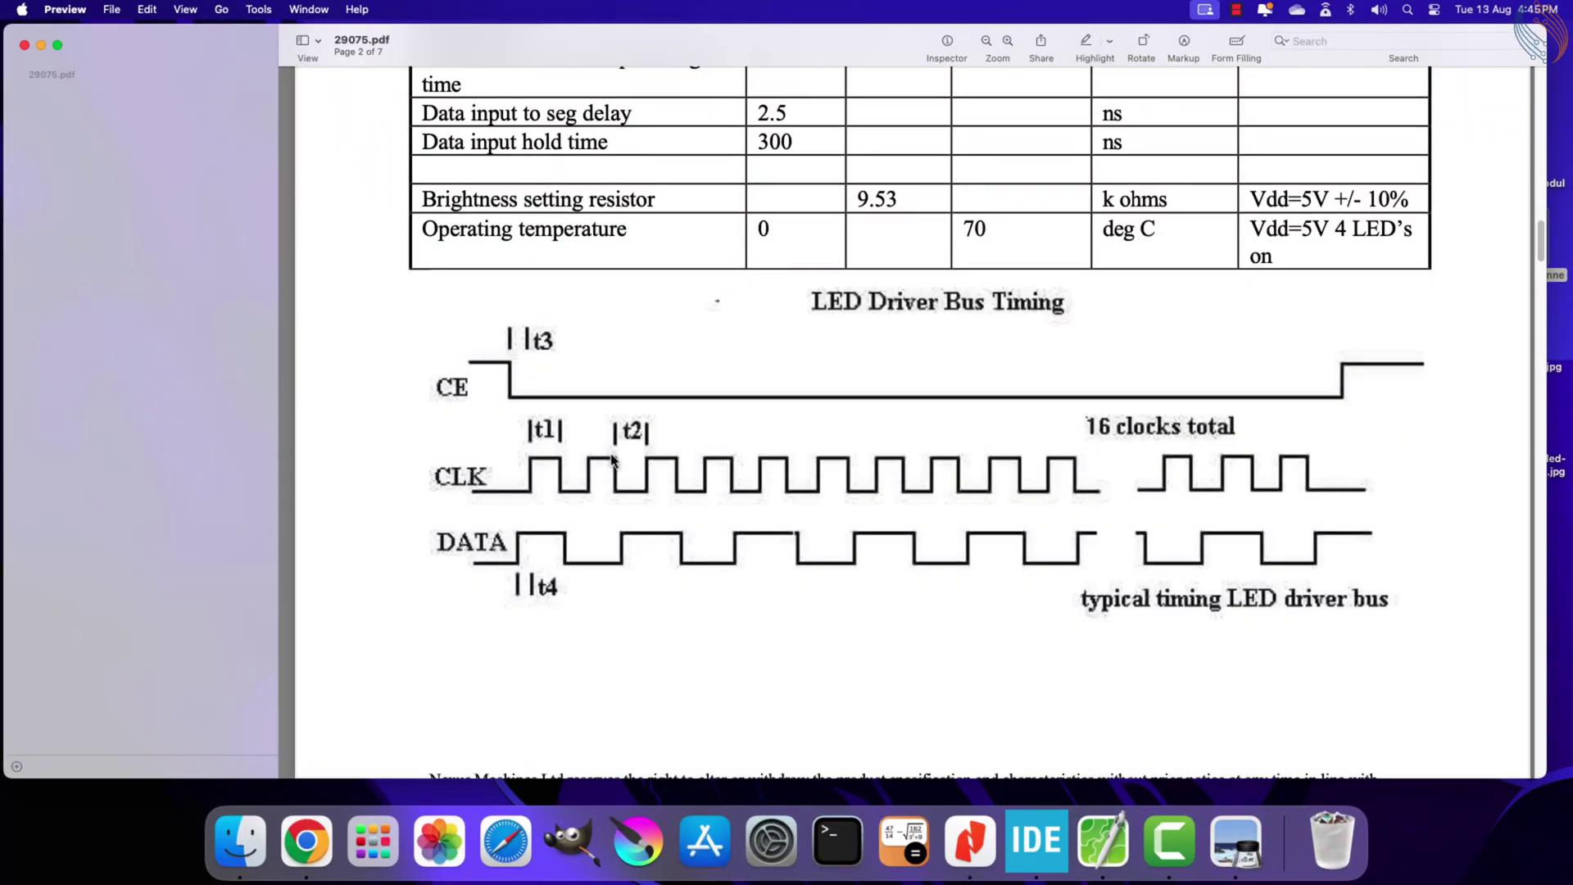
scroll(615, 462, down, 5)
scroll(616, 461, down, 5)
scroll(615, 461, down, 3)
scroll(615, 461, down, 2)
scroll(619, 452, down, 4)
scroll(619, 452, down, 4)
scroll(619, 452, down, 5)
scroll(618, 453, down, 4)
scroll(618, 453, down, 1)
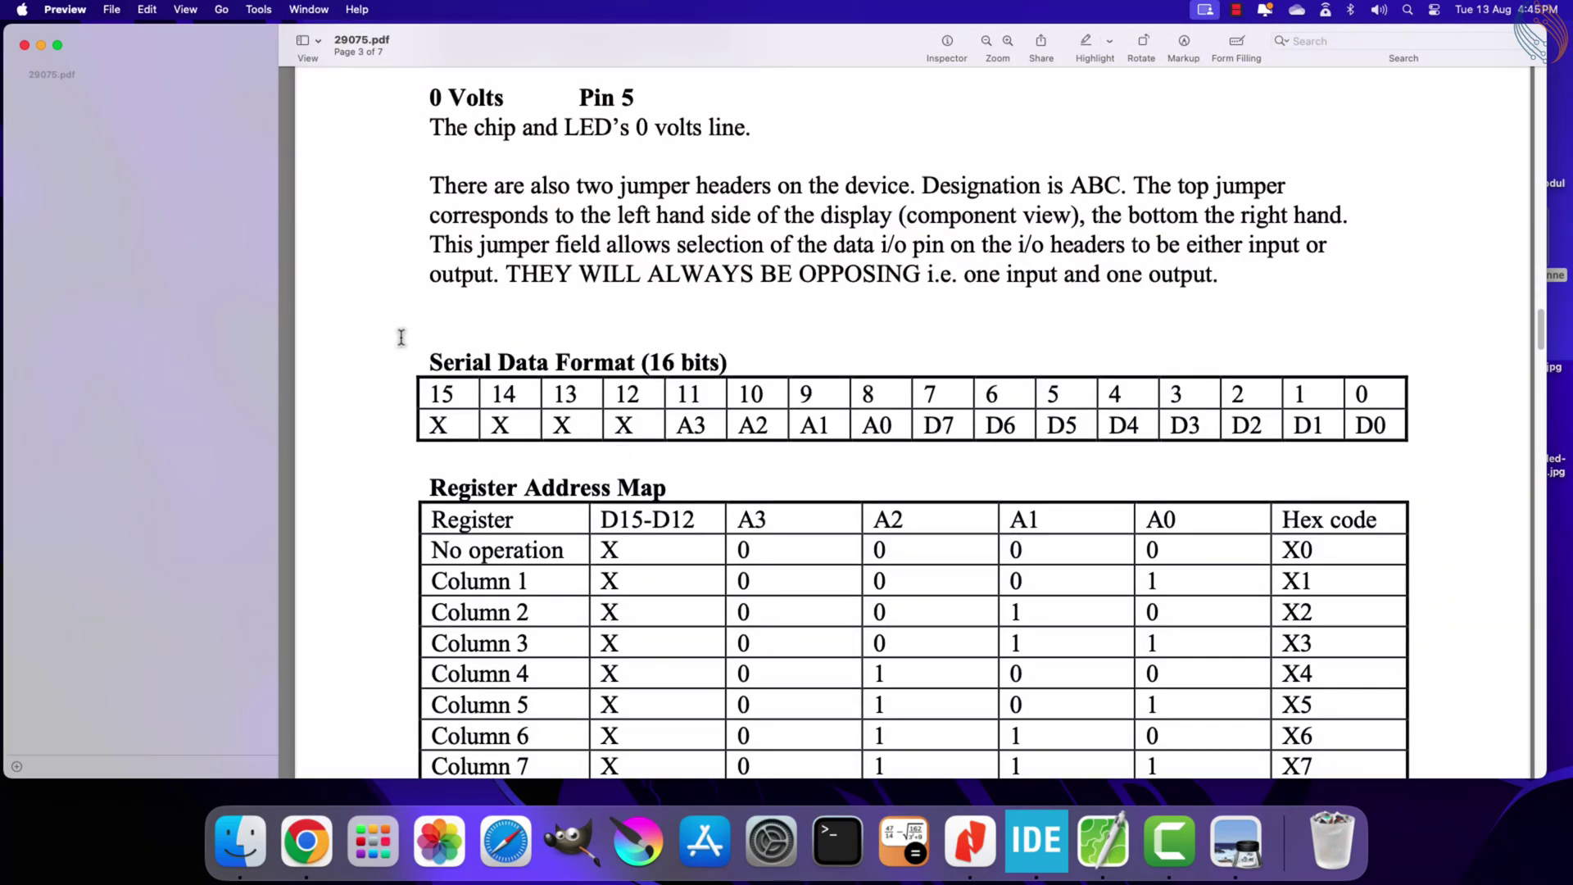
drag(393, 339, 613, 458)
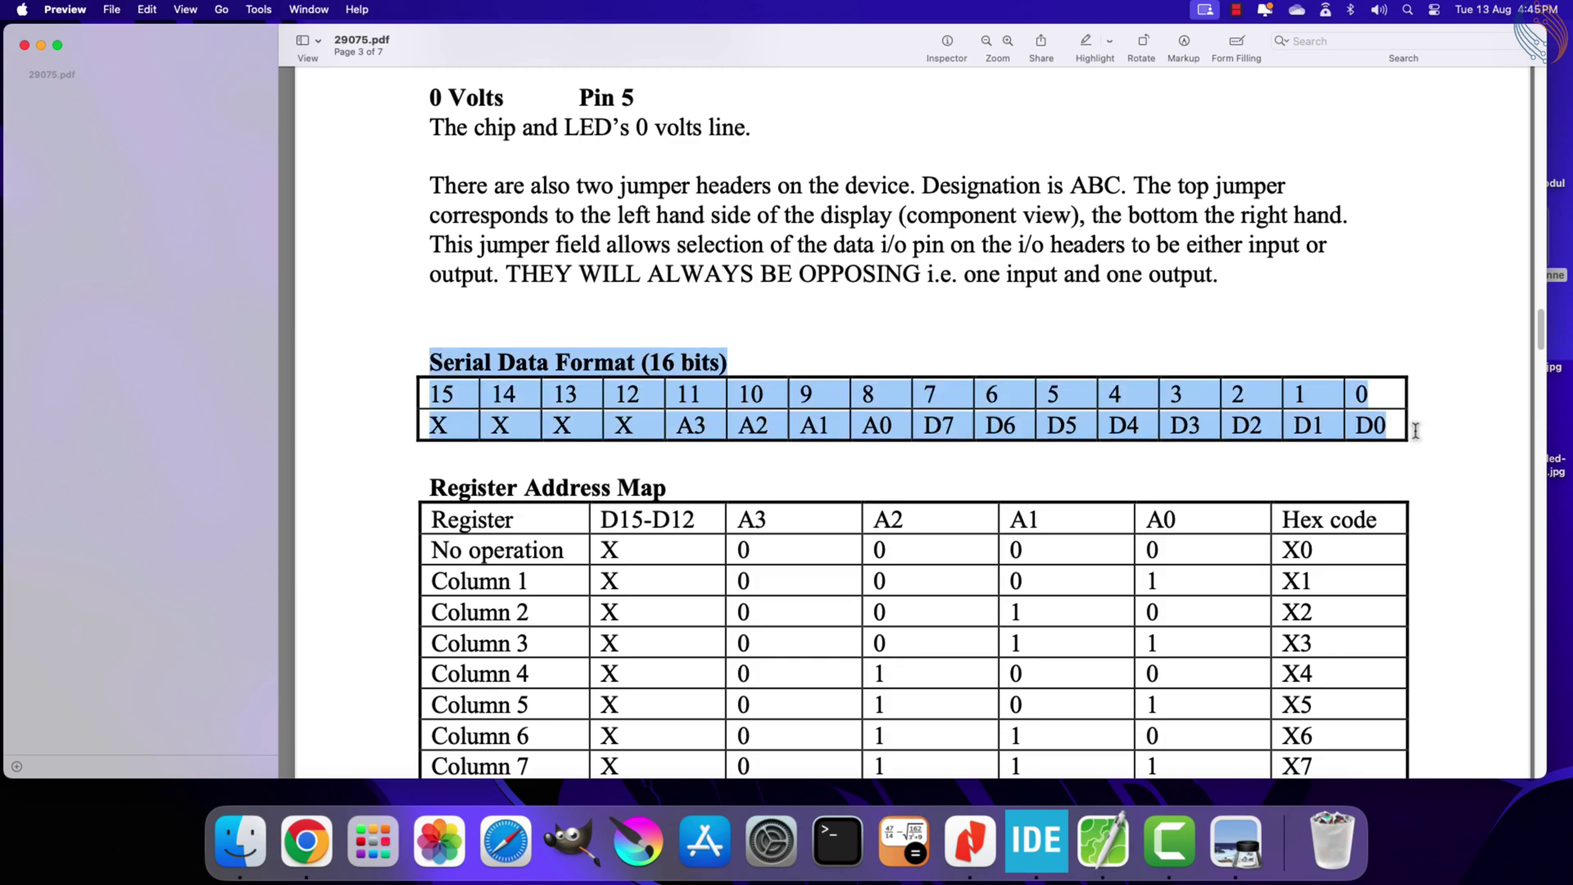
click(875, 396)
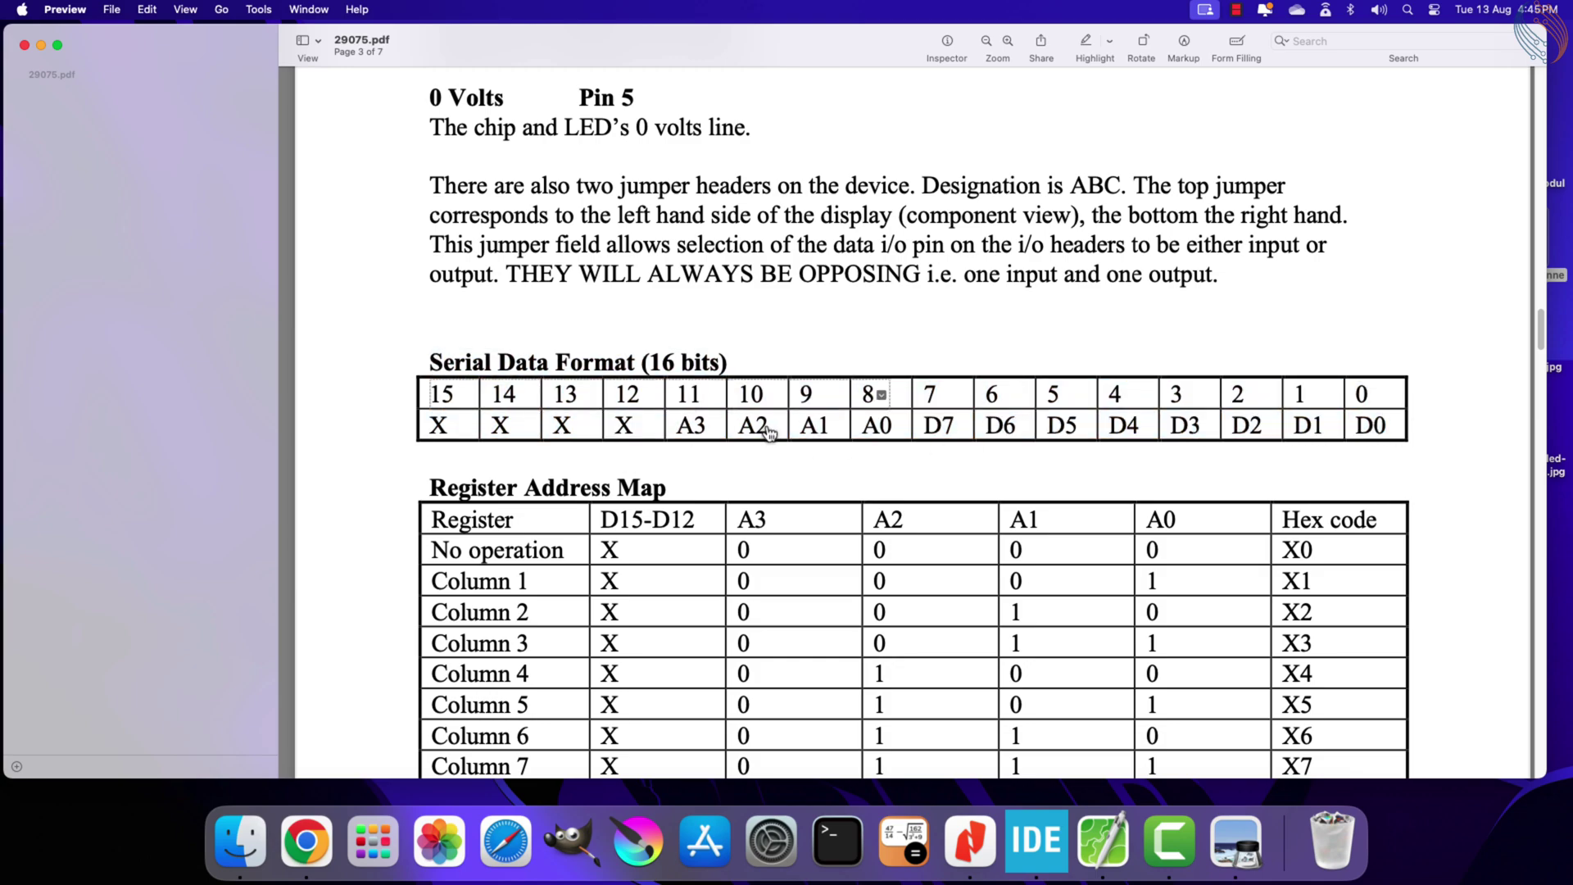
drag(682, 425, 1407, 430)
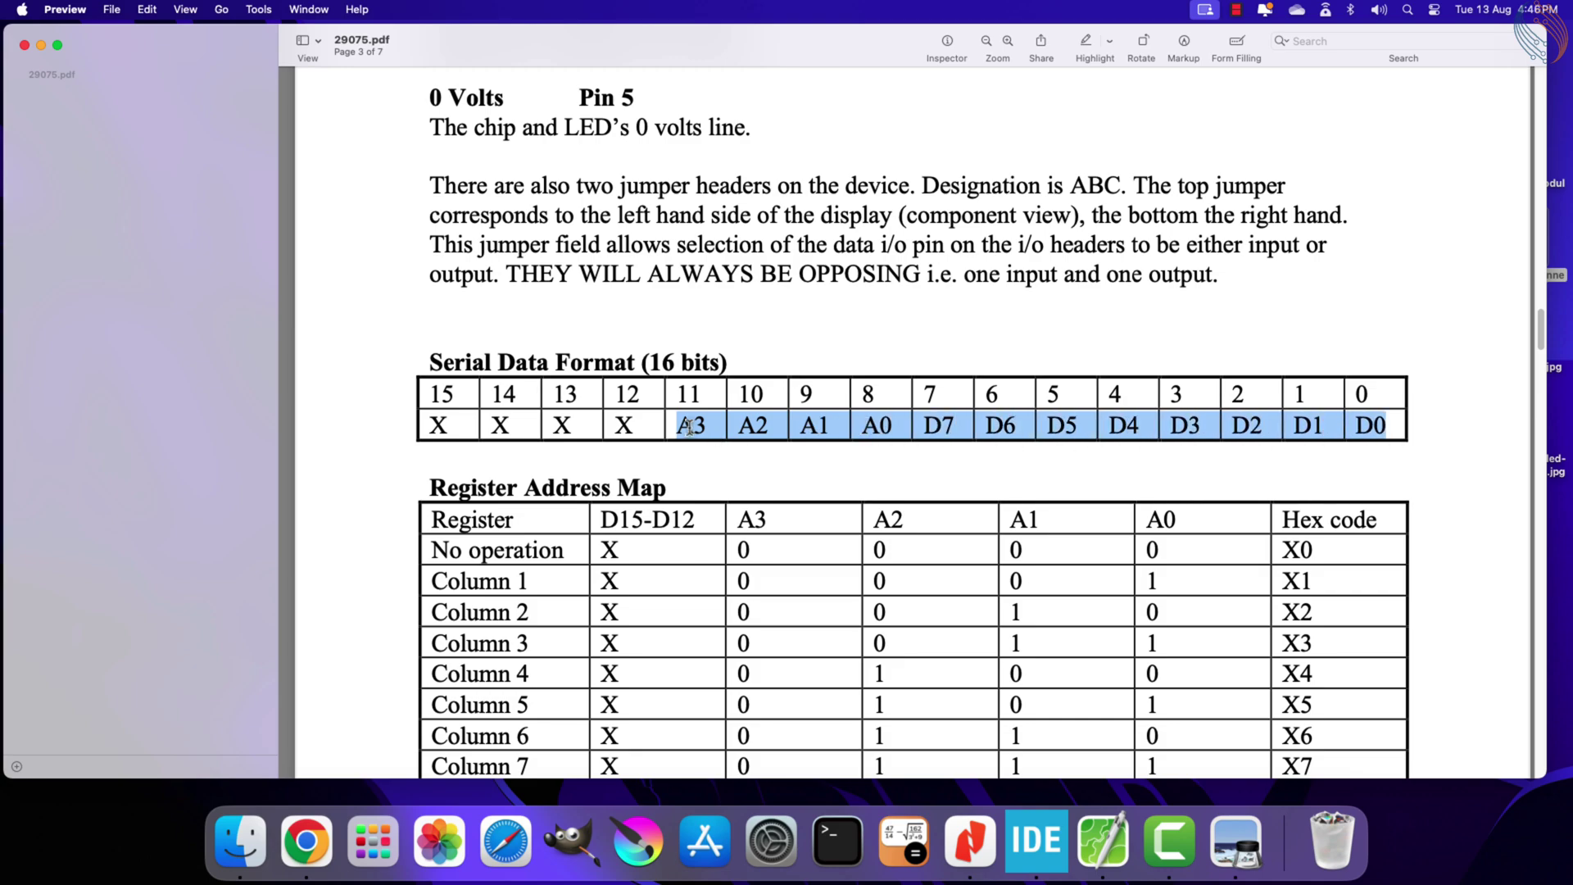
drag(665, 425, 1387, 428)
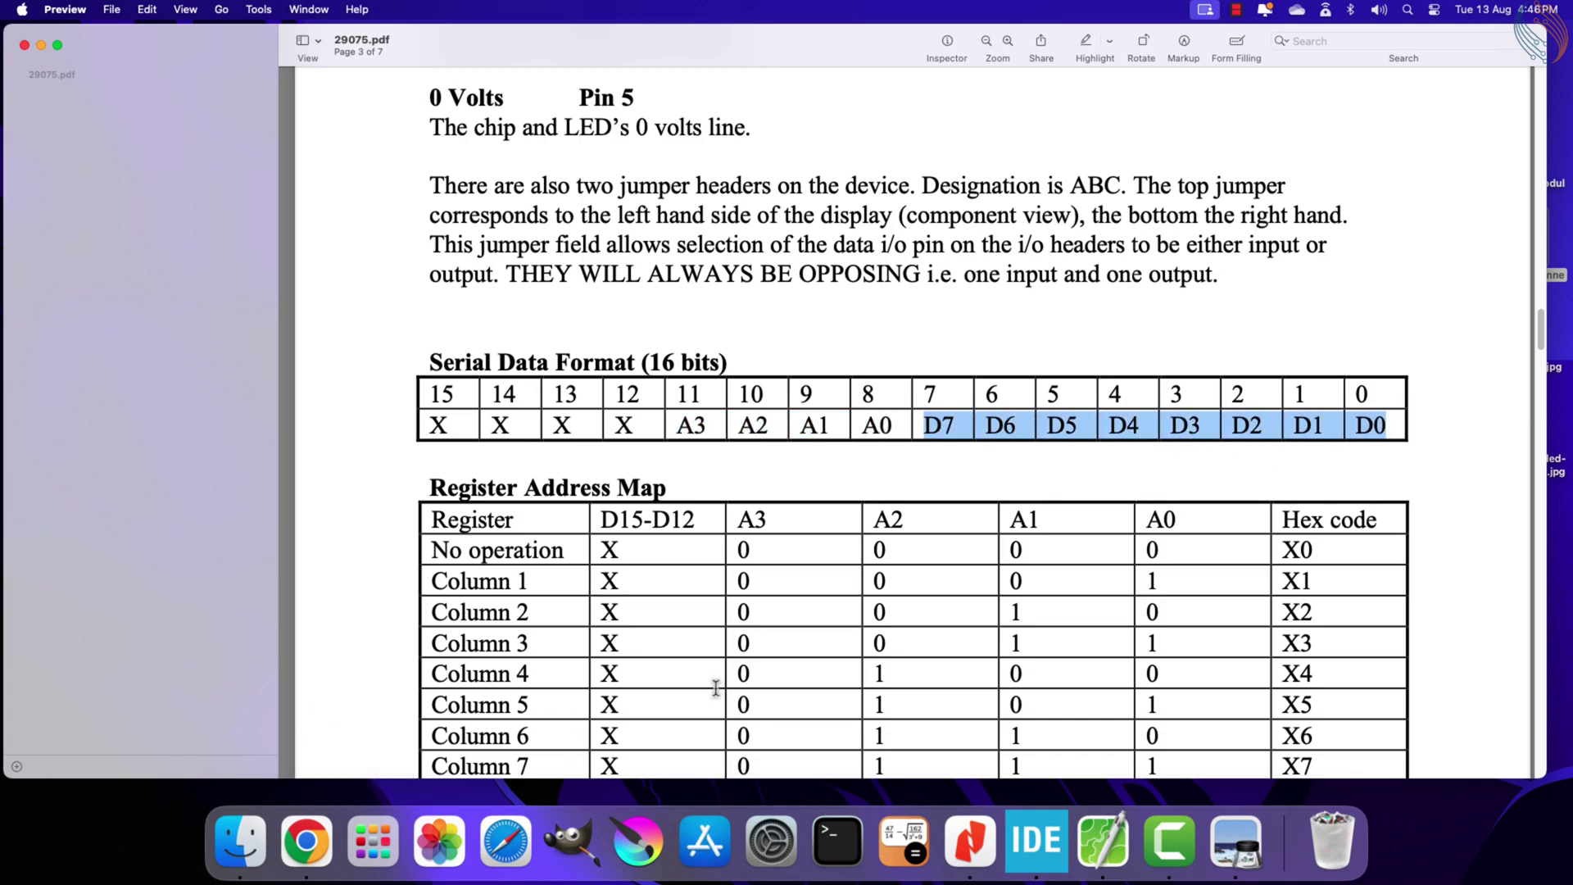
click(42, 47)
- Start a new STM32 project for the STM32F103C8T6 and finish it as DOT_MATRIX_F103_P1
click(1036, 843)
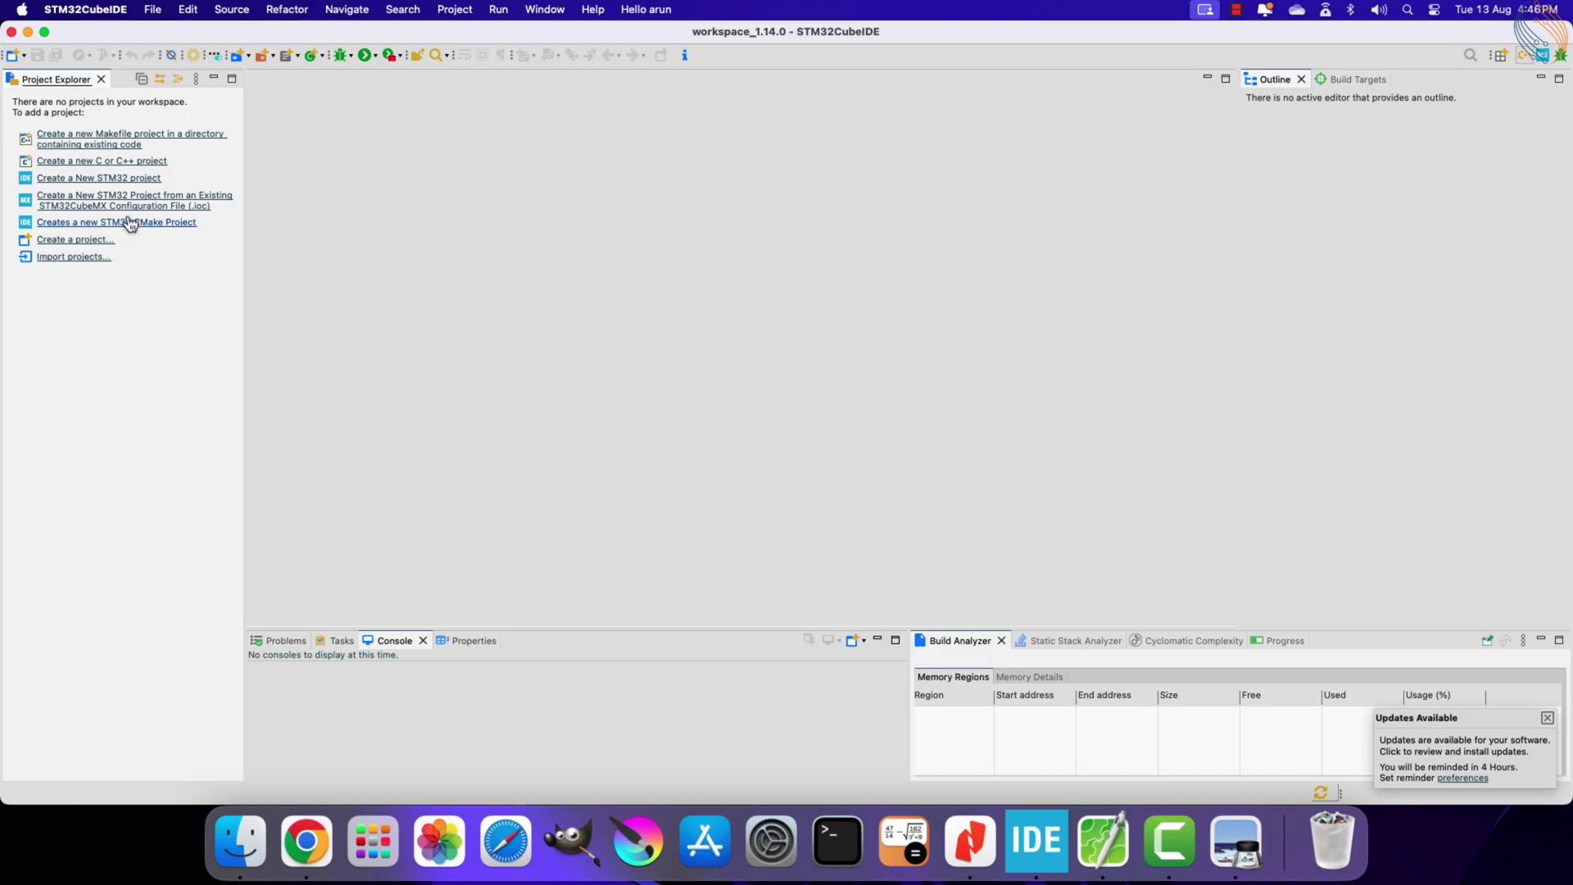
click(98, 178)
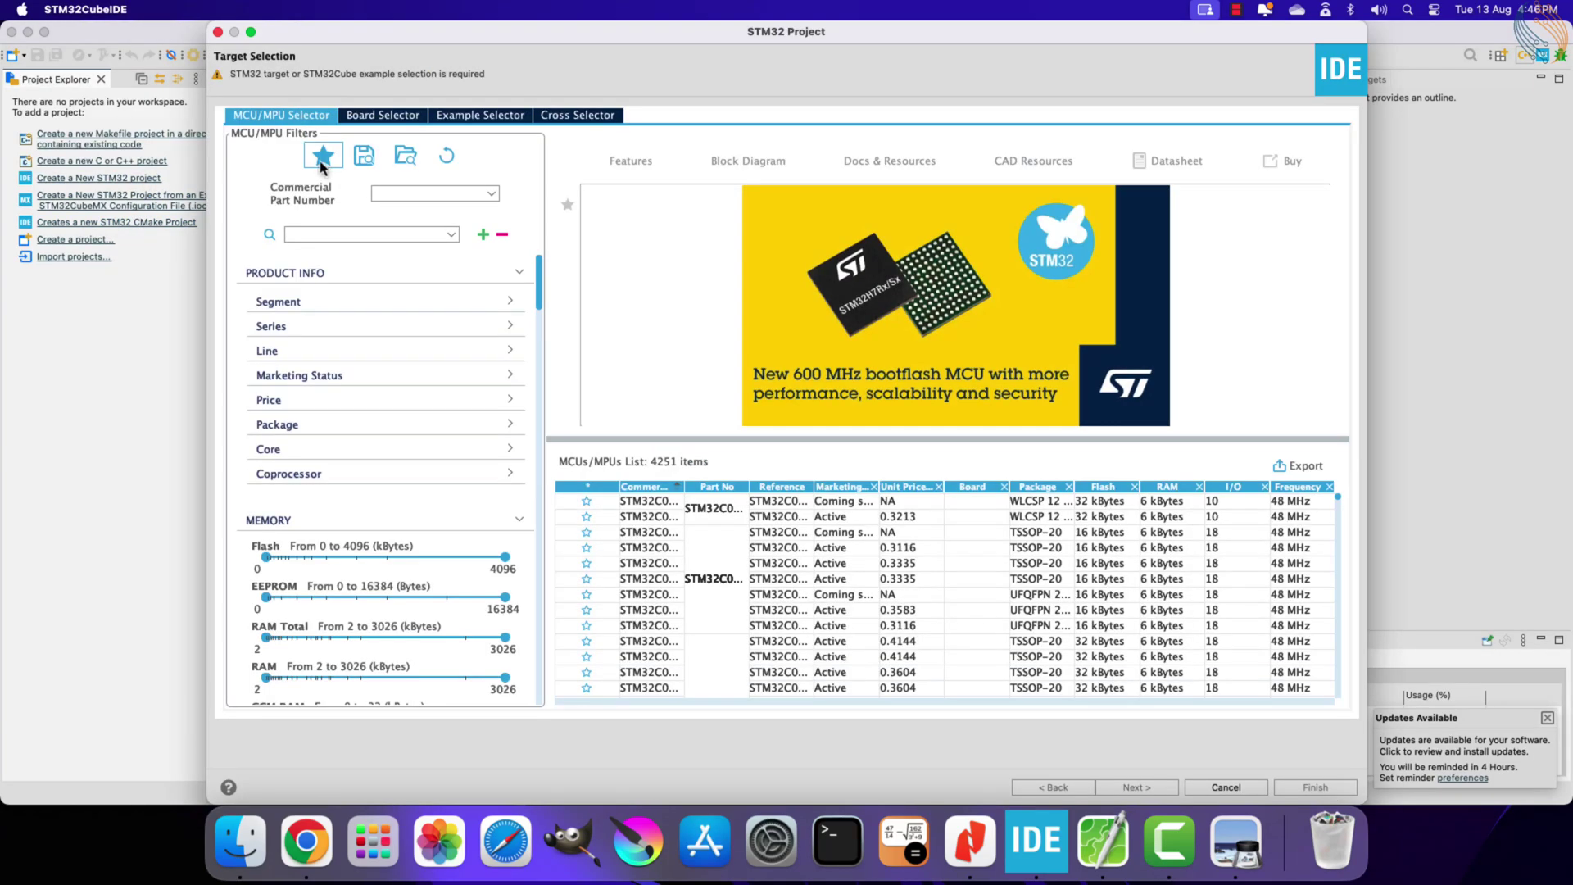
click(324, 156)
click(648, 502)
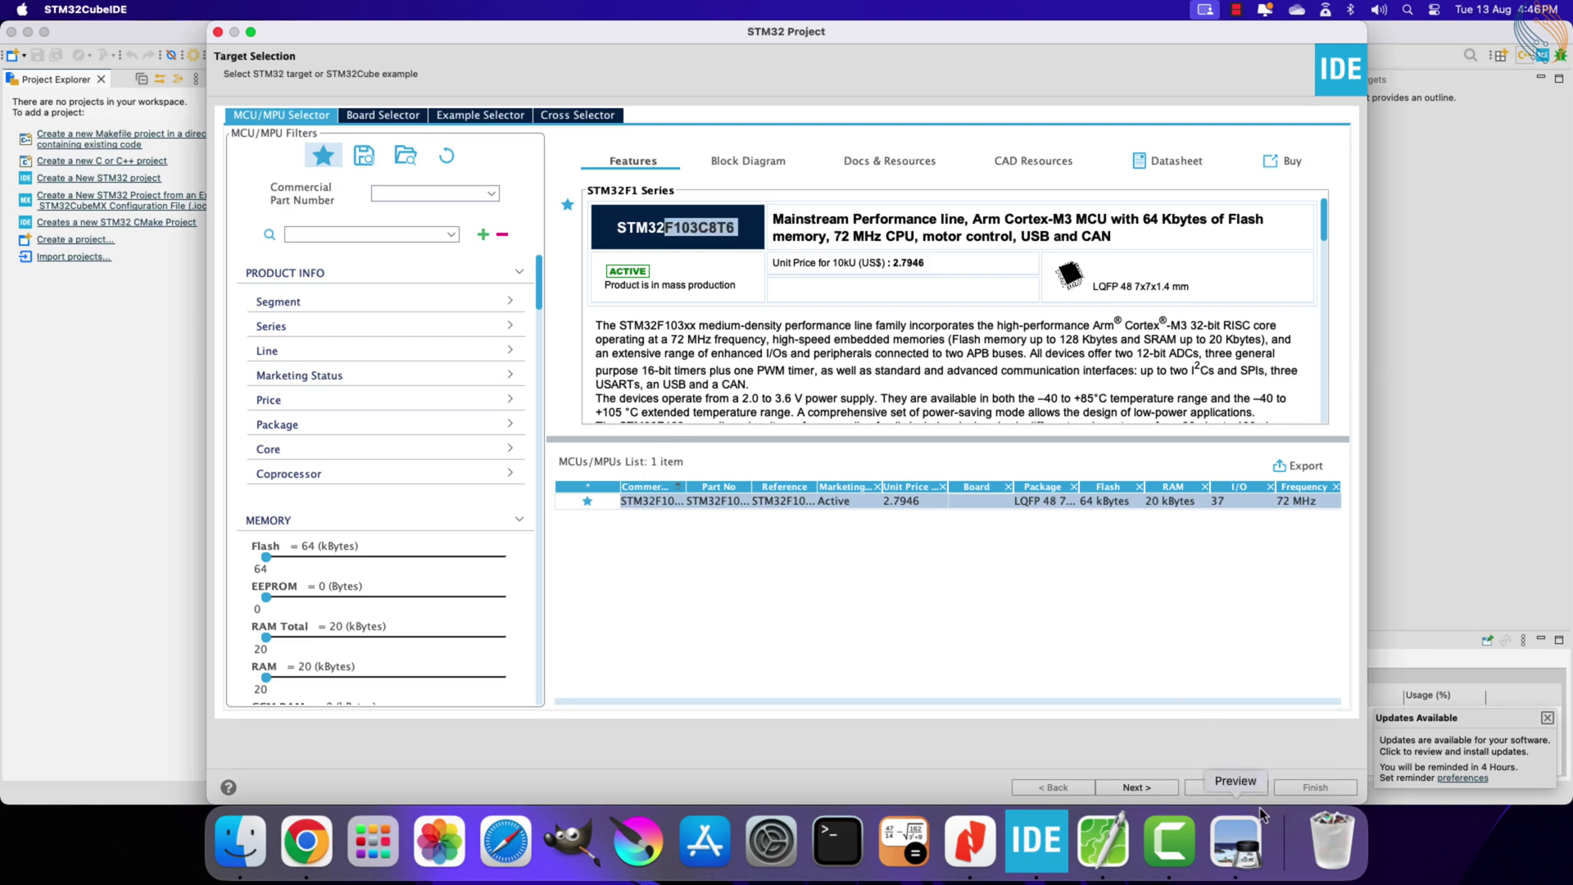
click(1136, 787)
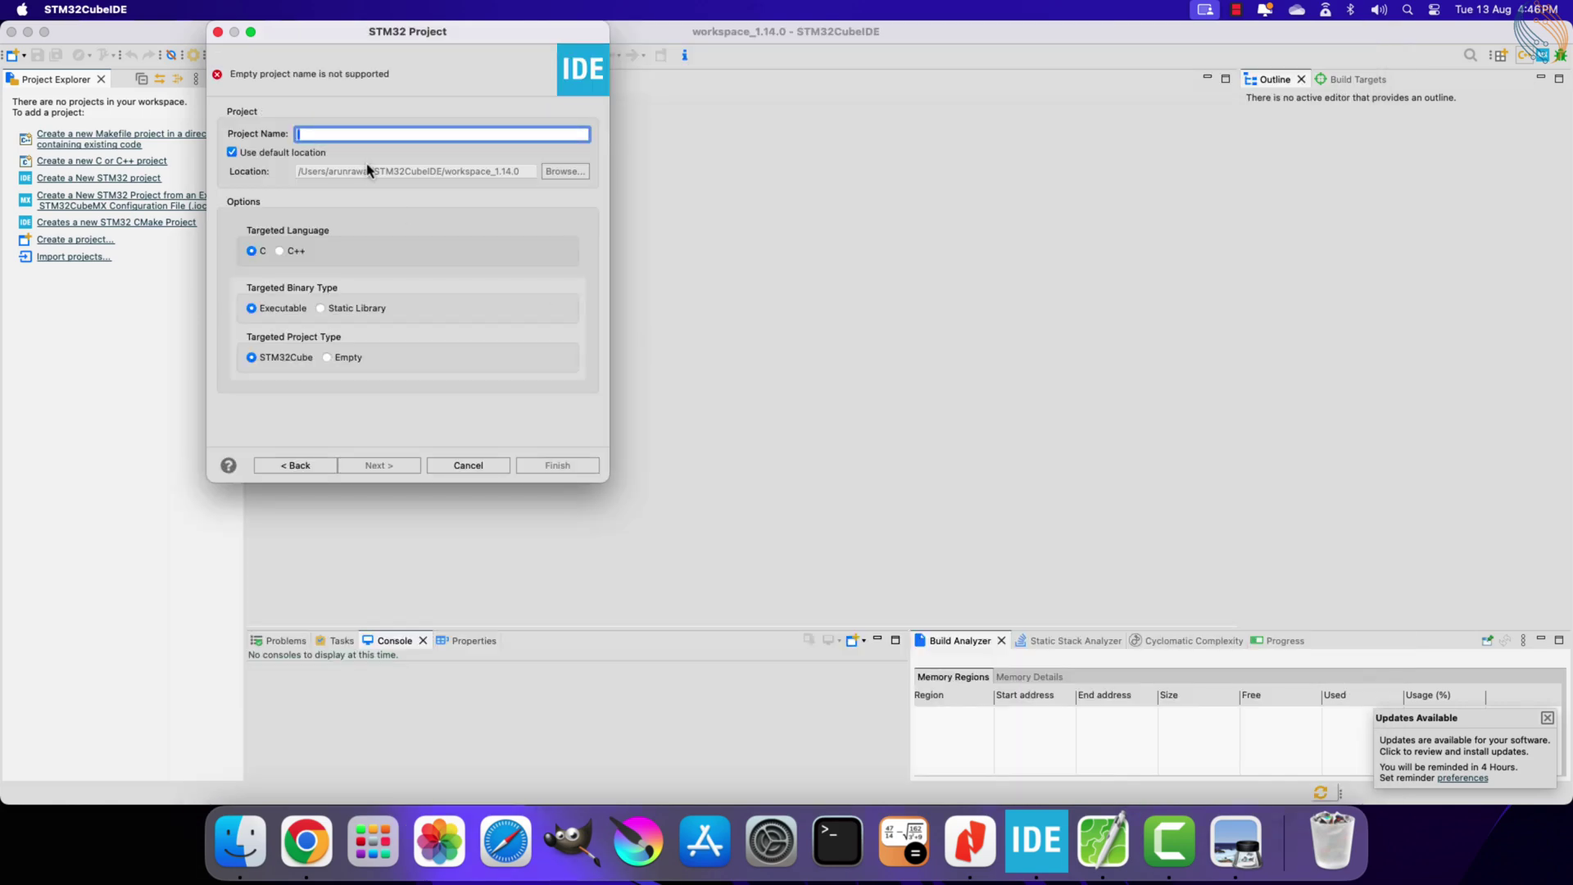
text(DC)
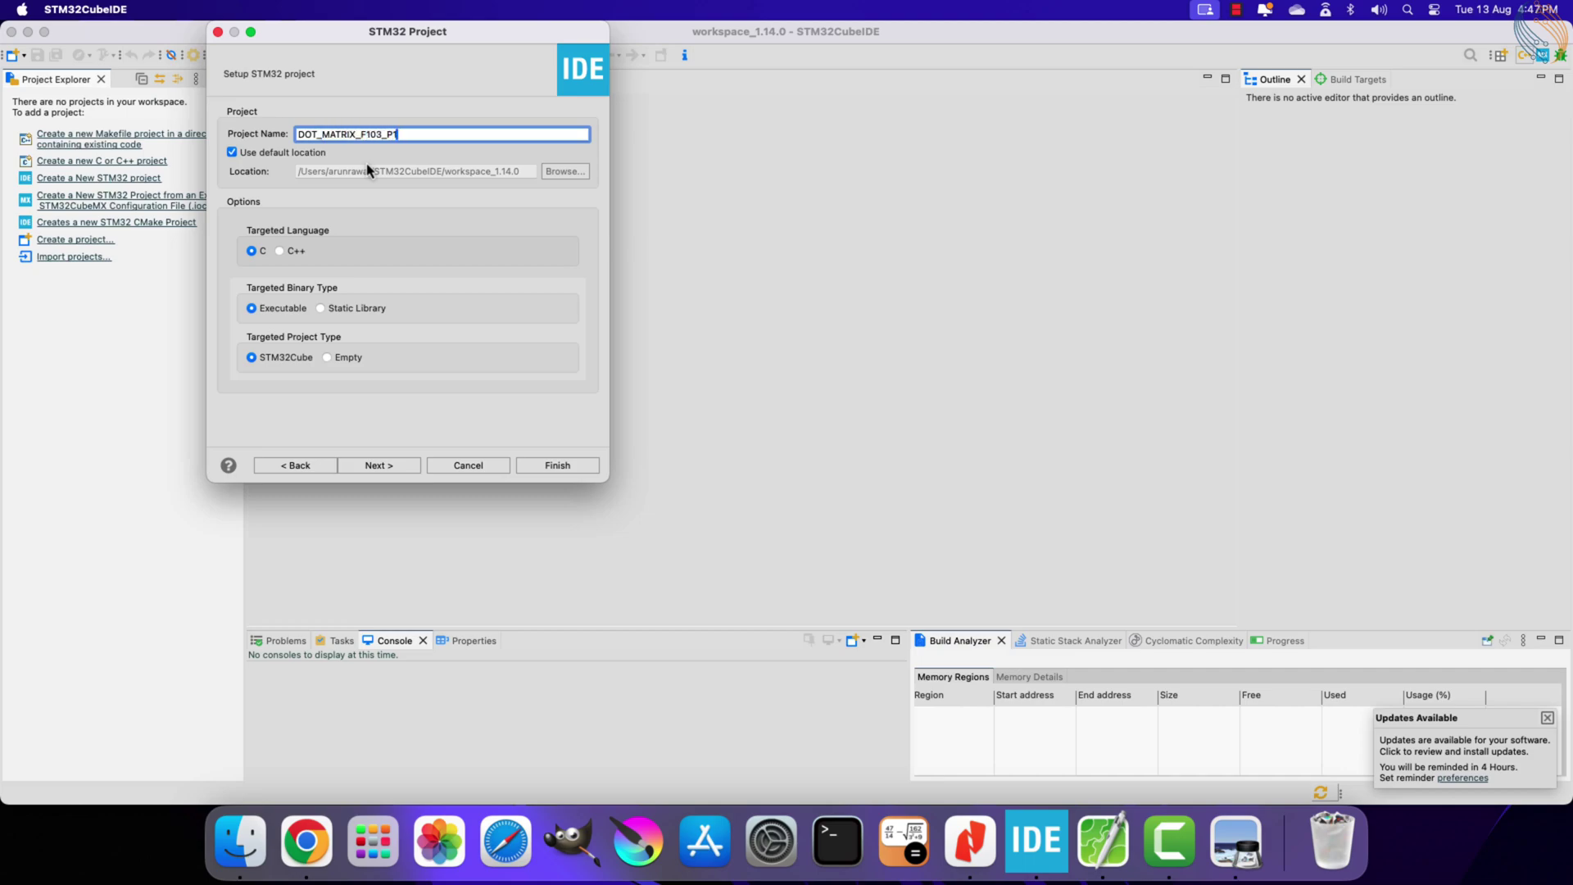
click(557, 465)
click(317, 231)
- Set RCC HSE to Crystal/Ceramic Resonator and clock HCLK at 72 MHz via HSE-fed PLLCLK
click(233, 322)
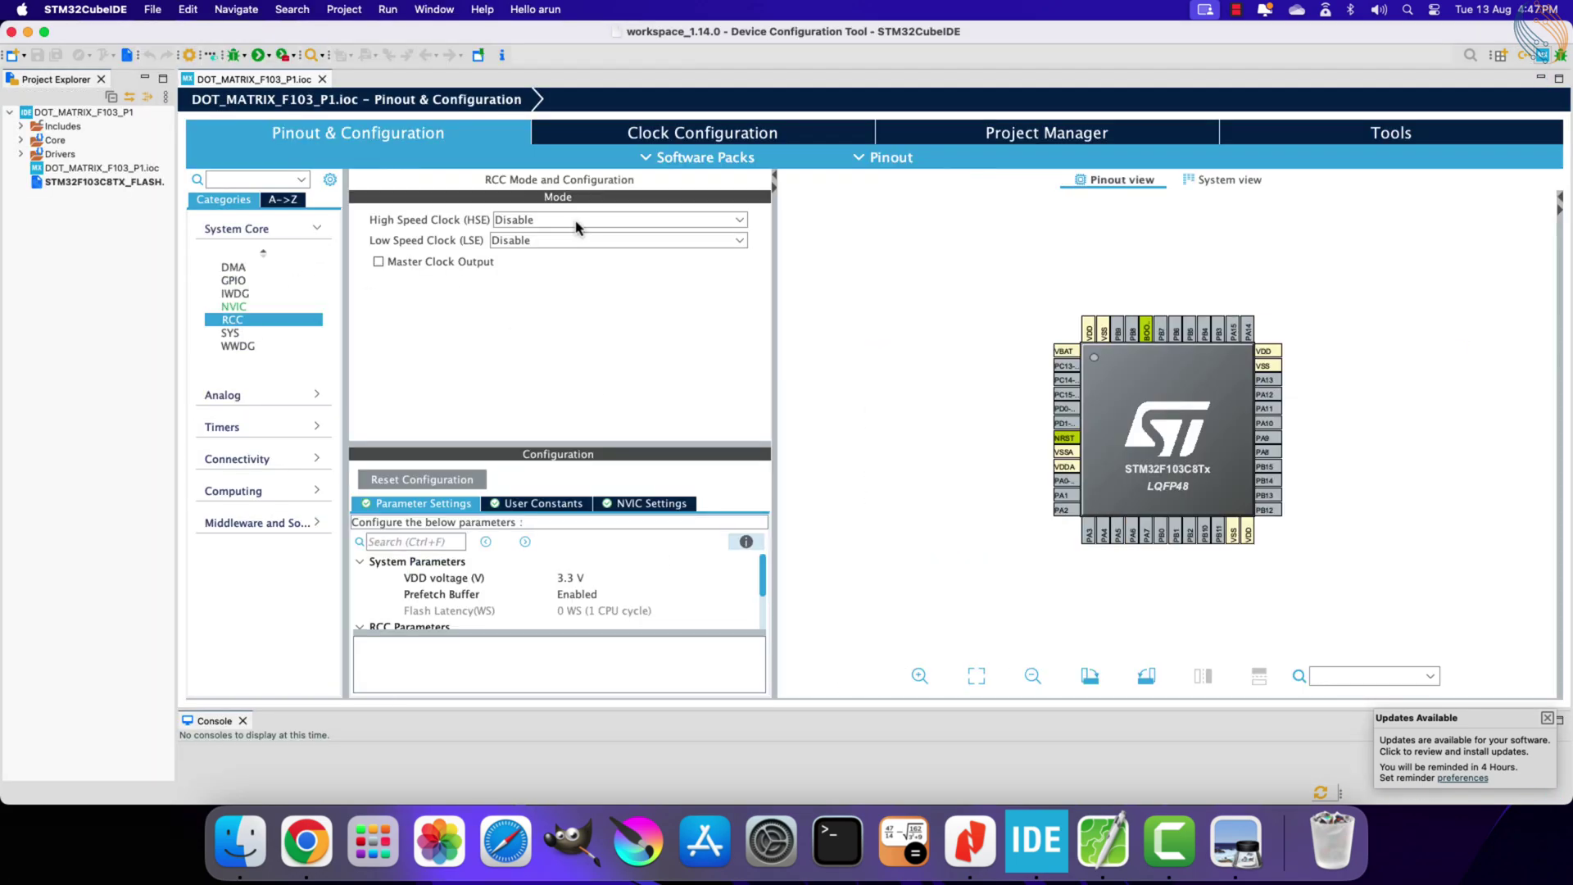
click(615, 219)
click(560, 272)
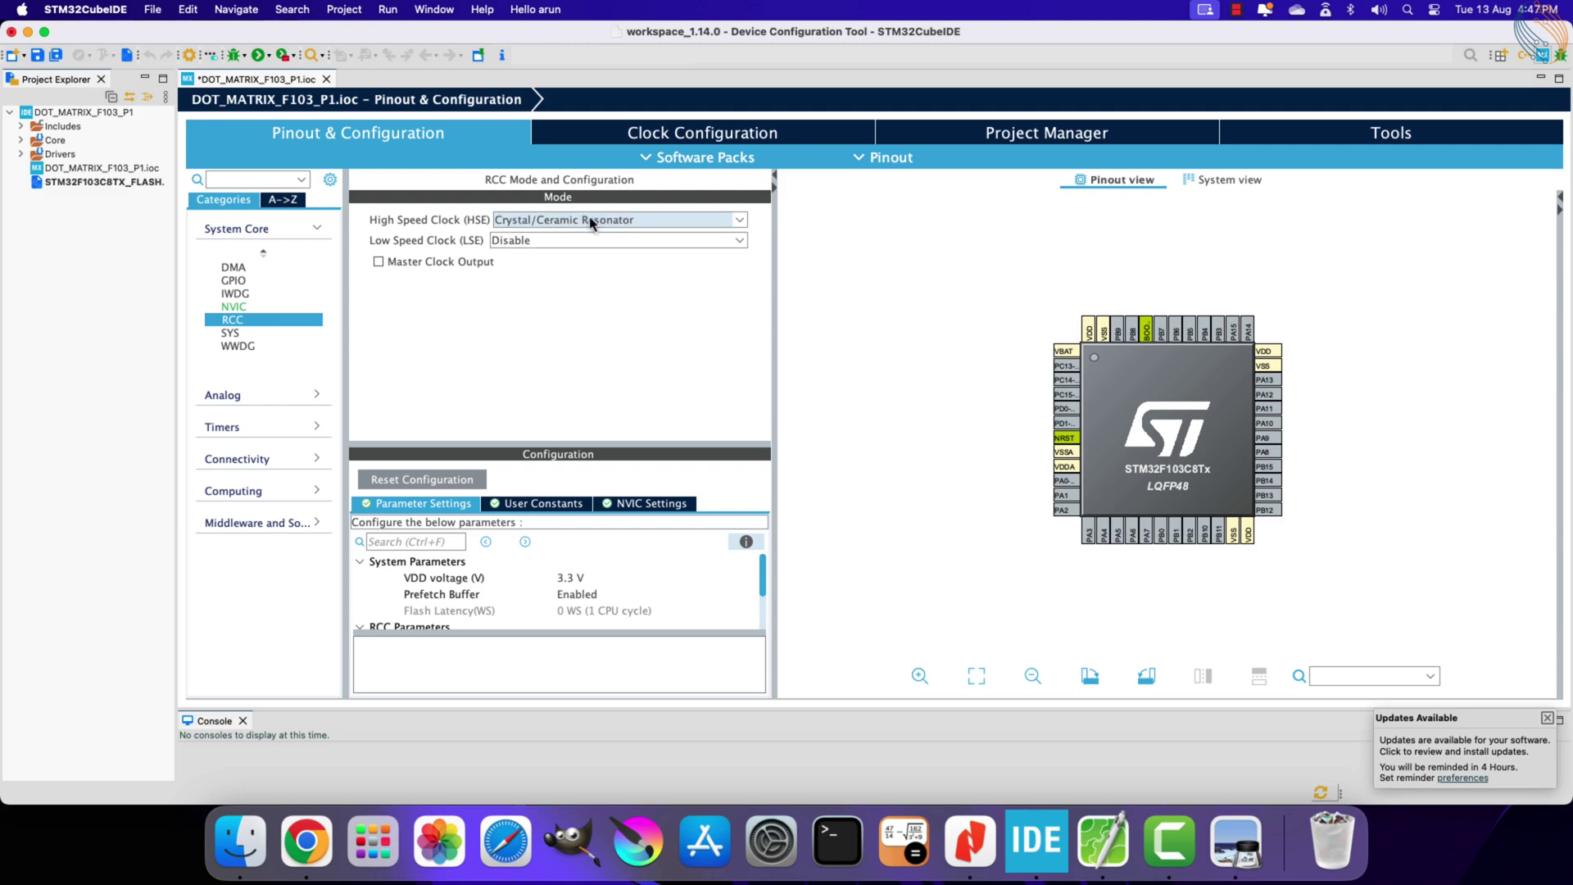
click(717, 138)
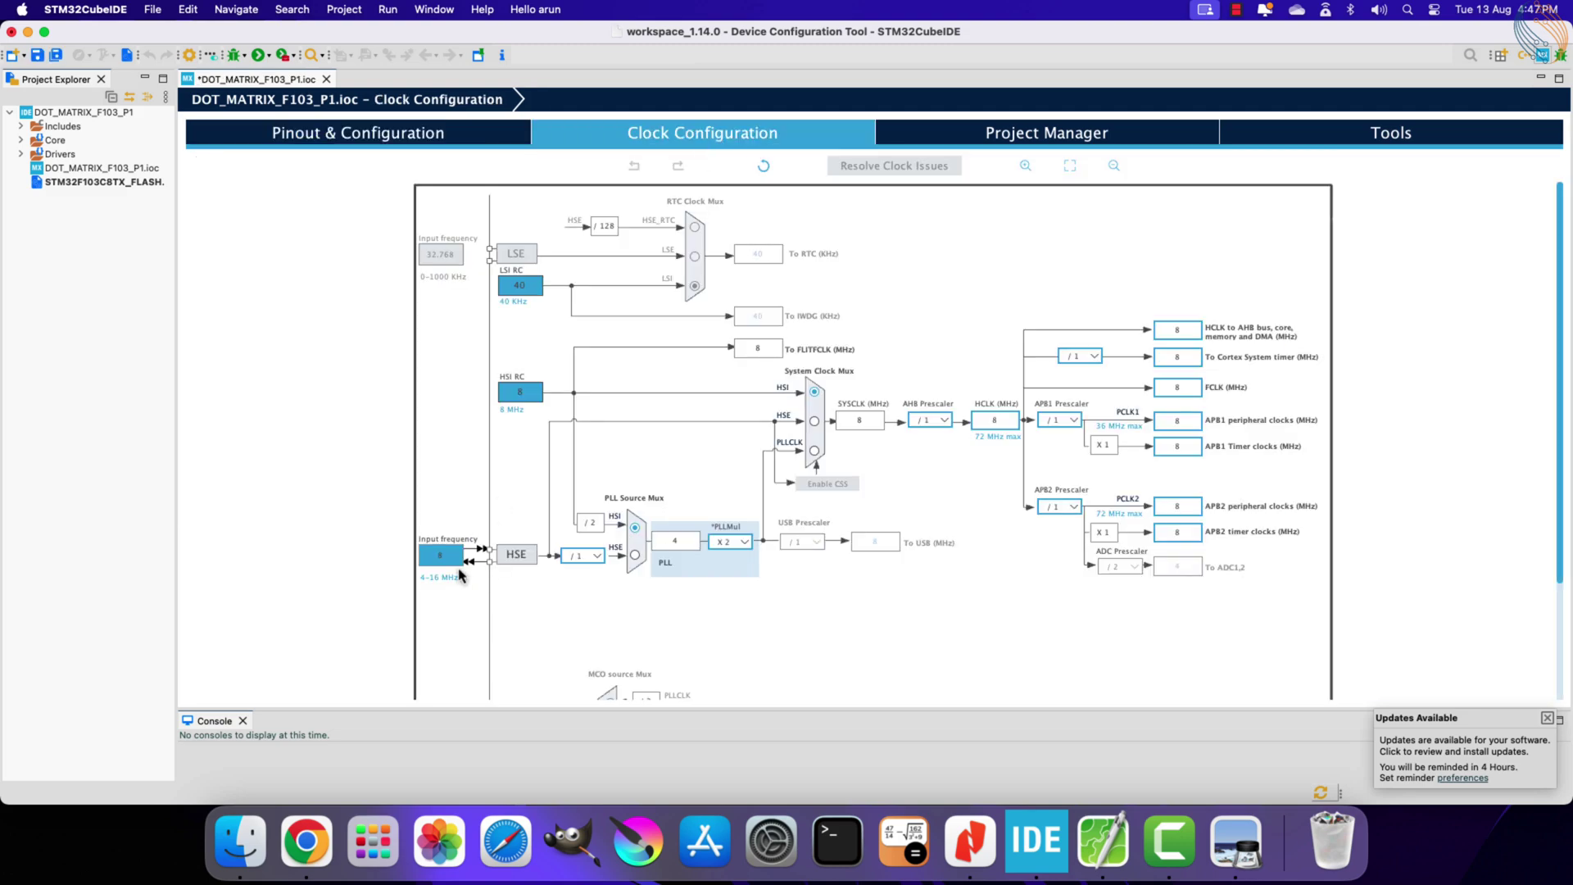
click(636, 557)
click(815, 452)
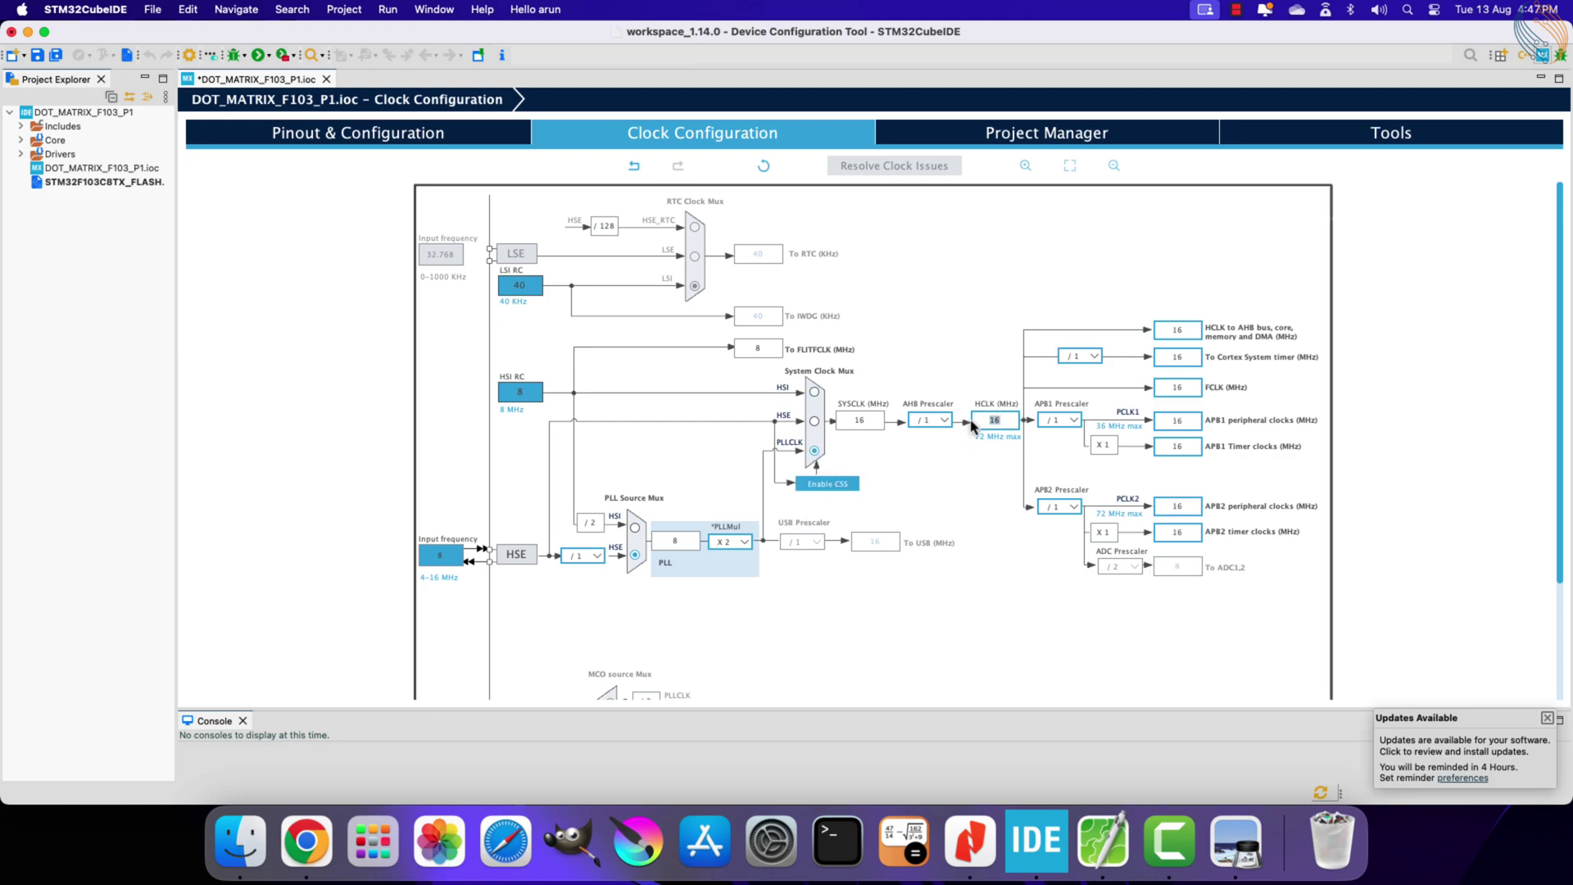
key(Return)
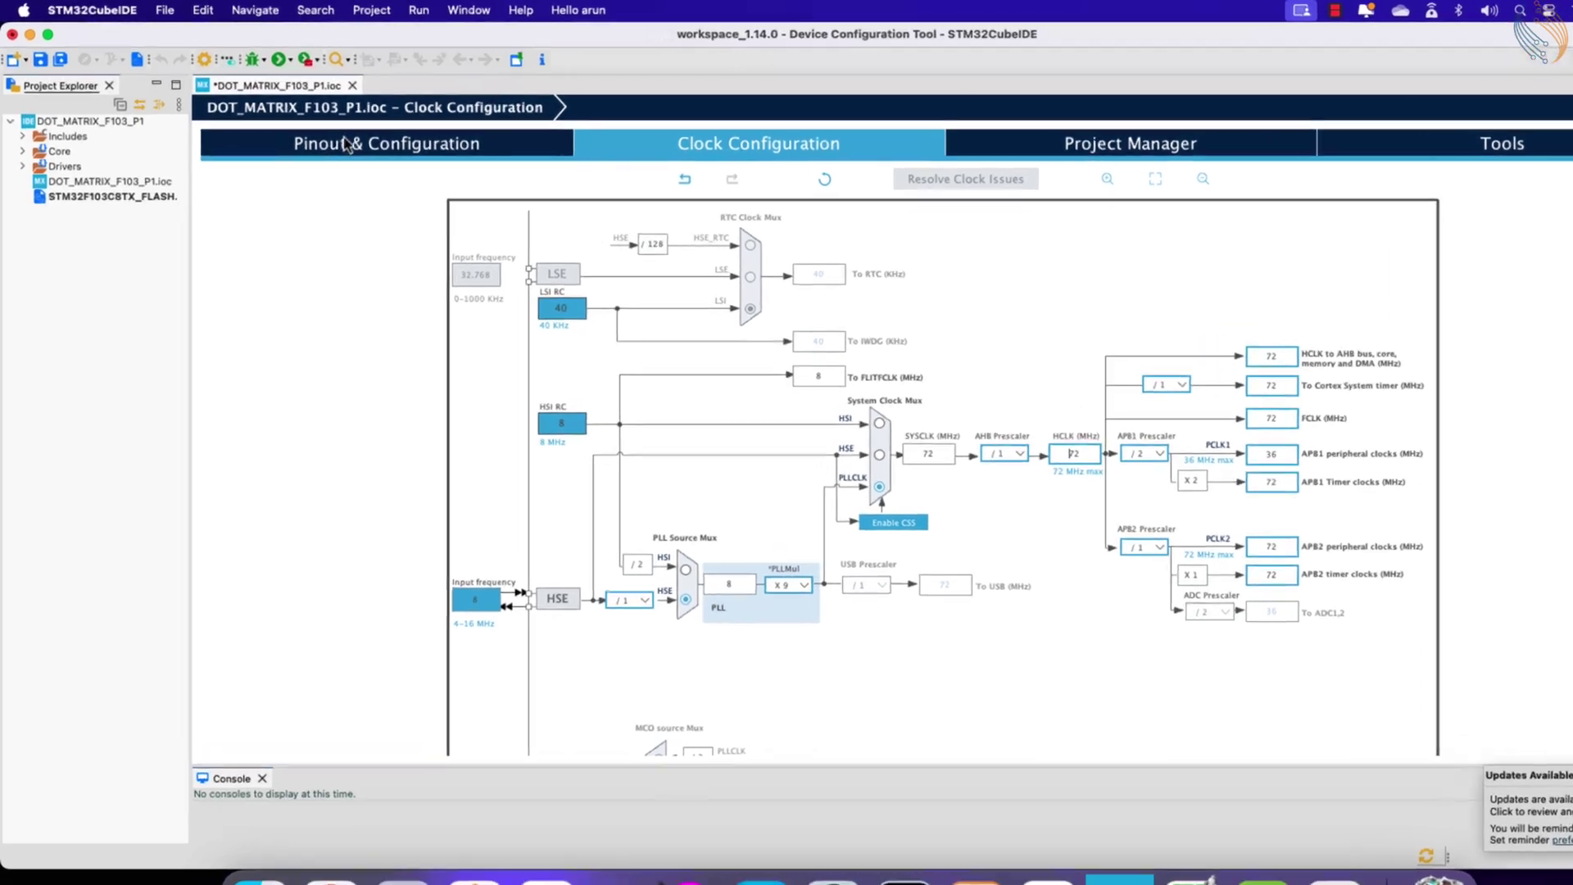
- Set the SYS debug interface to Serial Wire
click(357, 134)
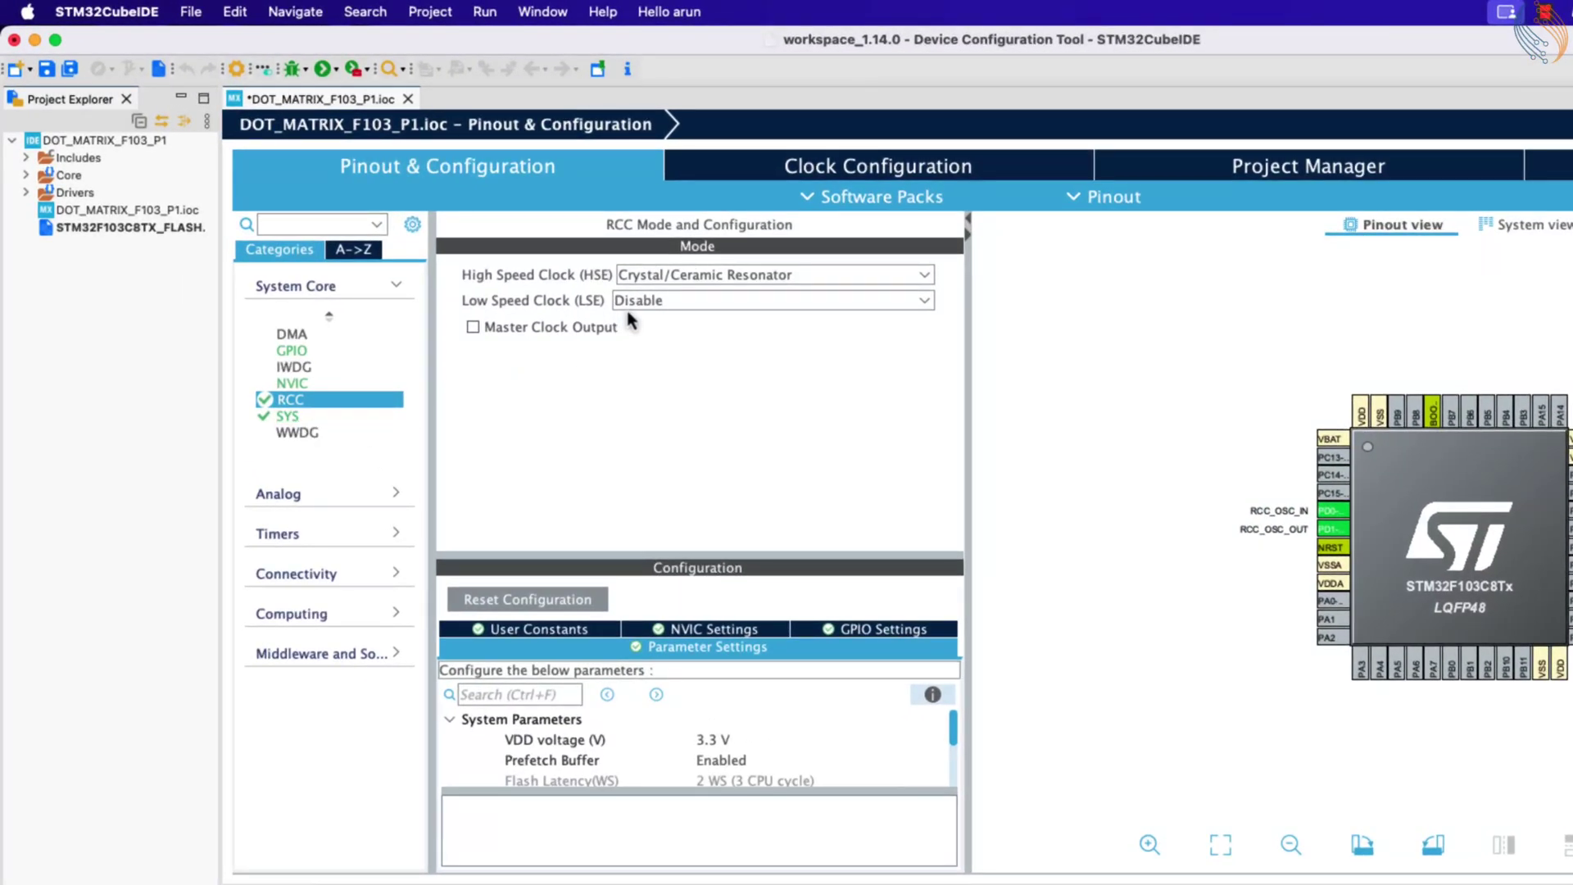
click(287, 416)
click(719, 274)
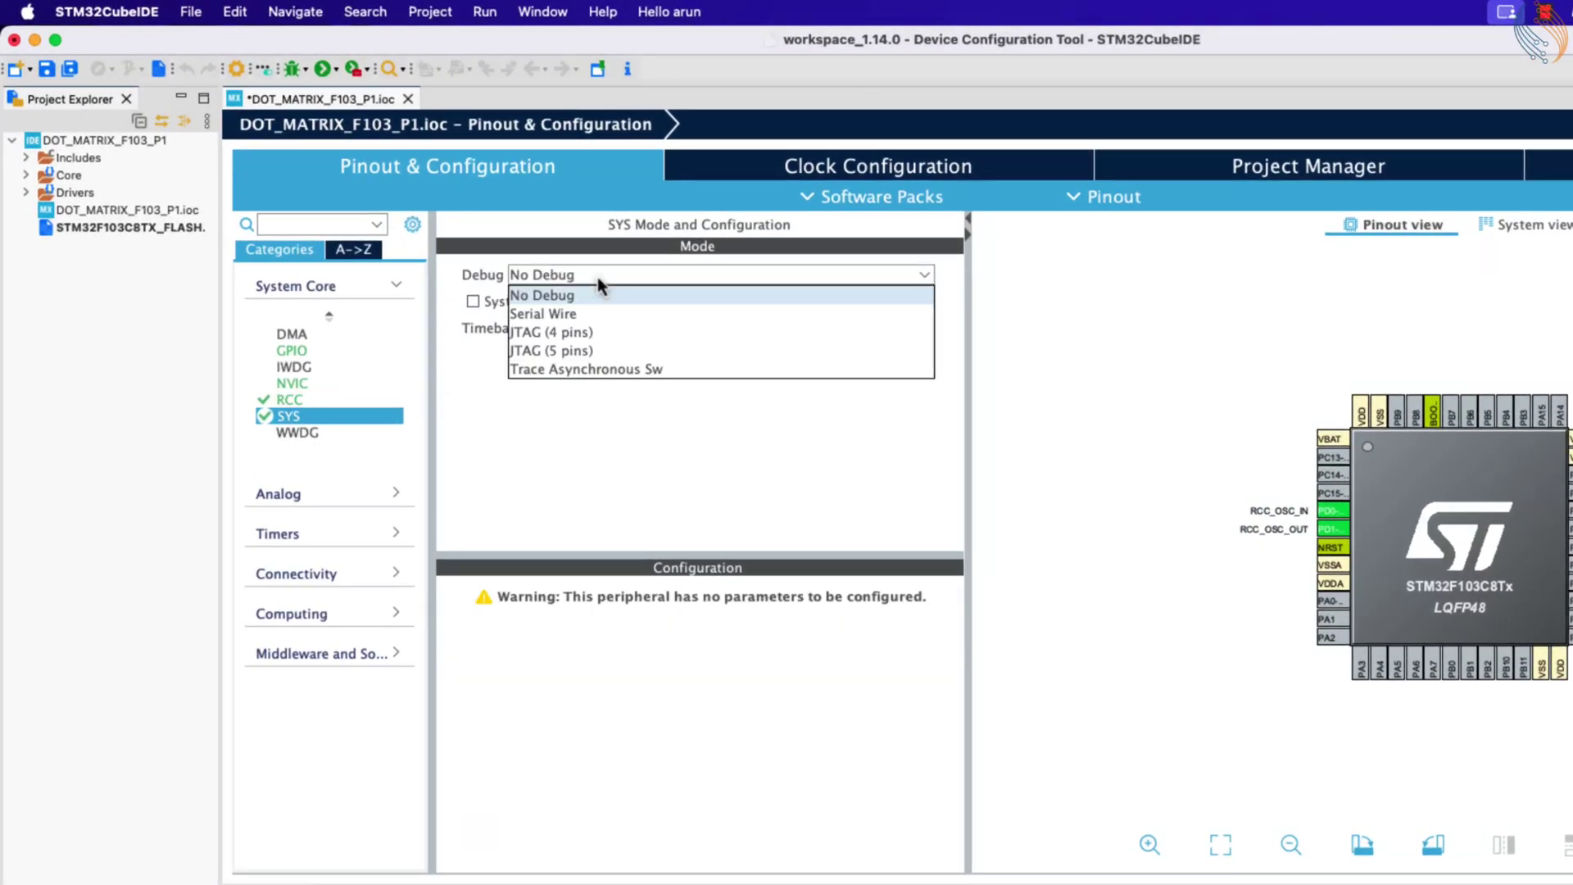
click(578, 318)
click(352, 286)
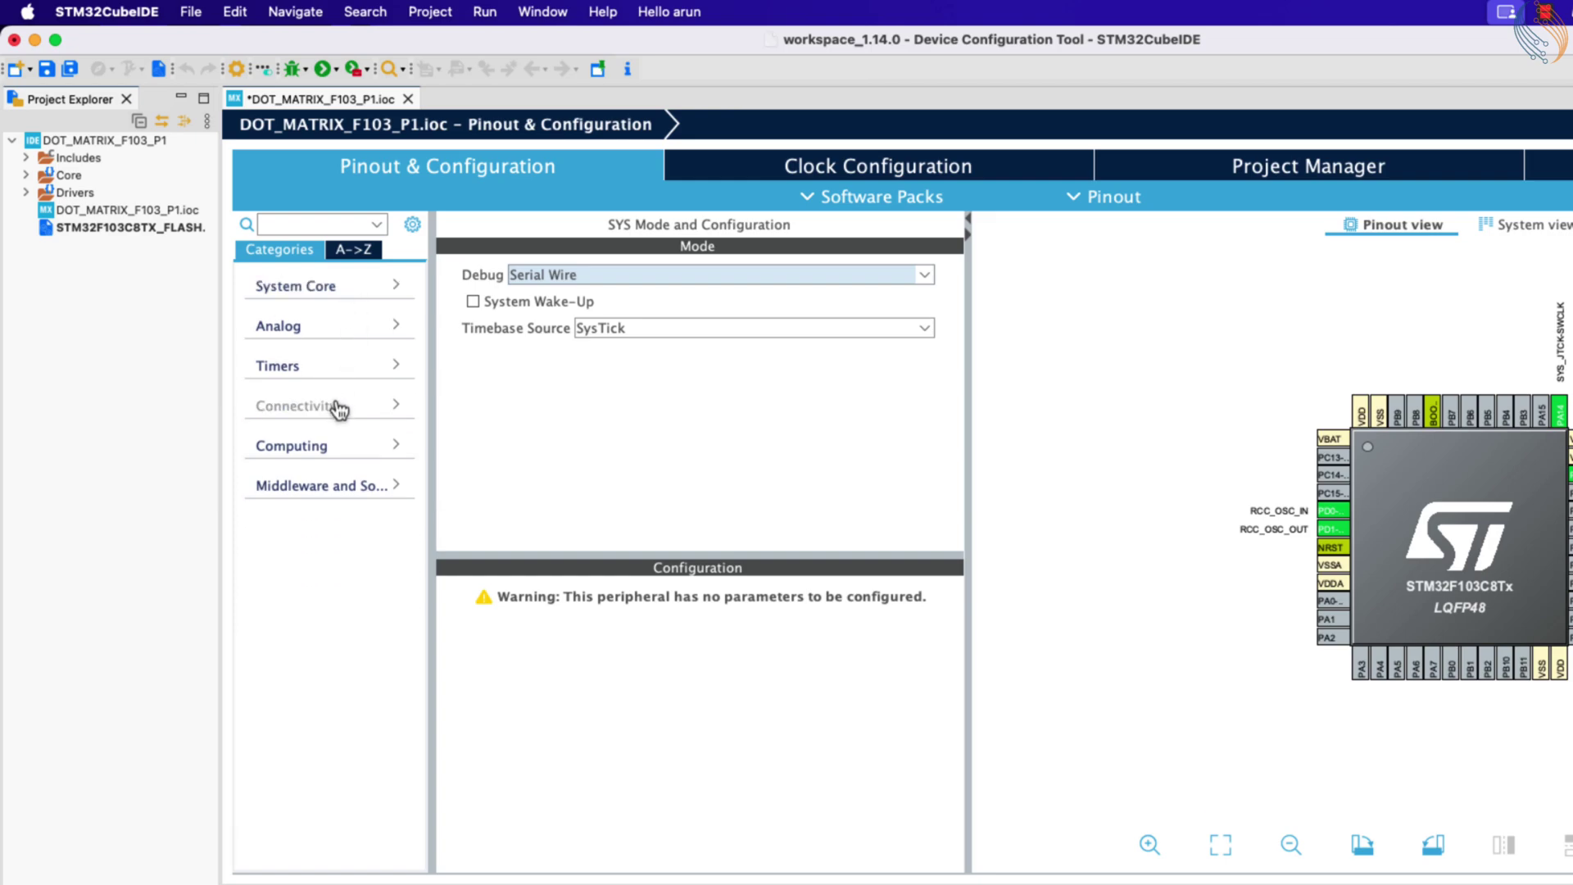
- Configure SPI1 as a half-duplex master
click(339, 410)
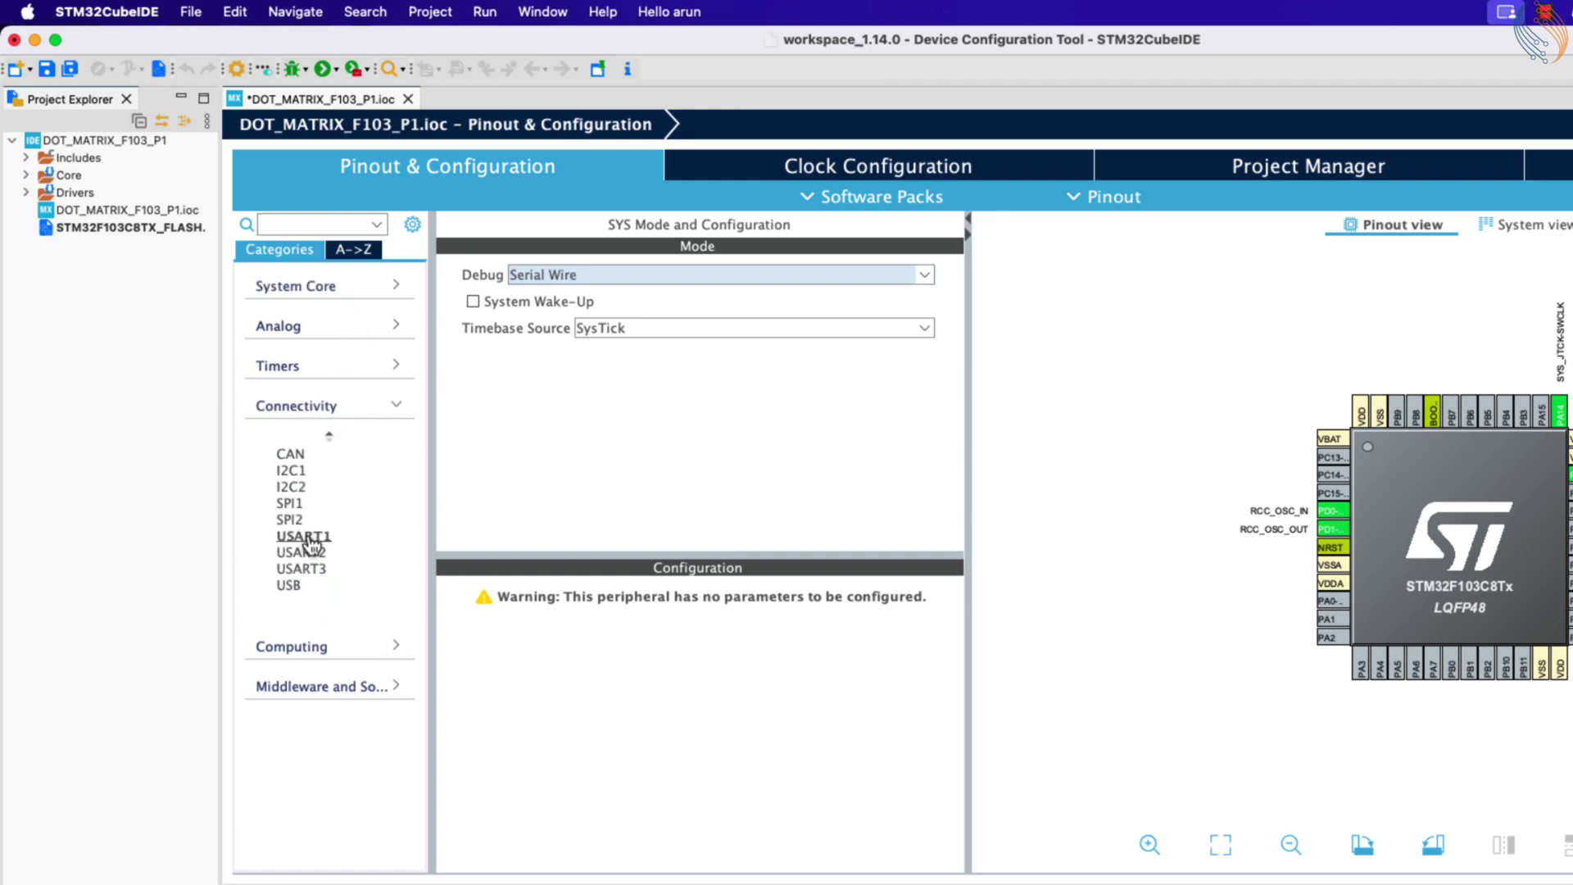
click(291, 503)
click(719, 275)
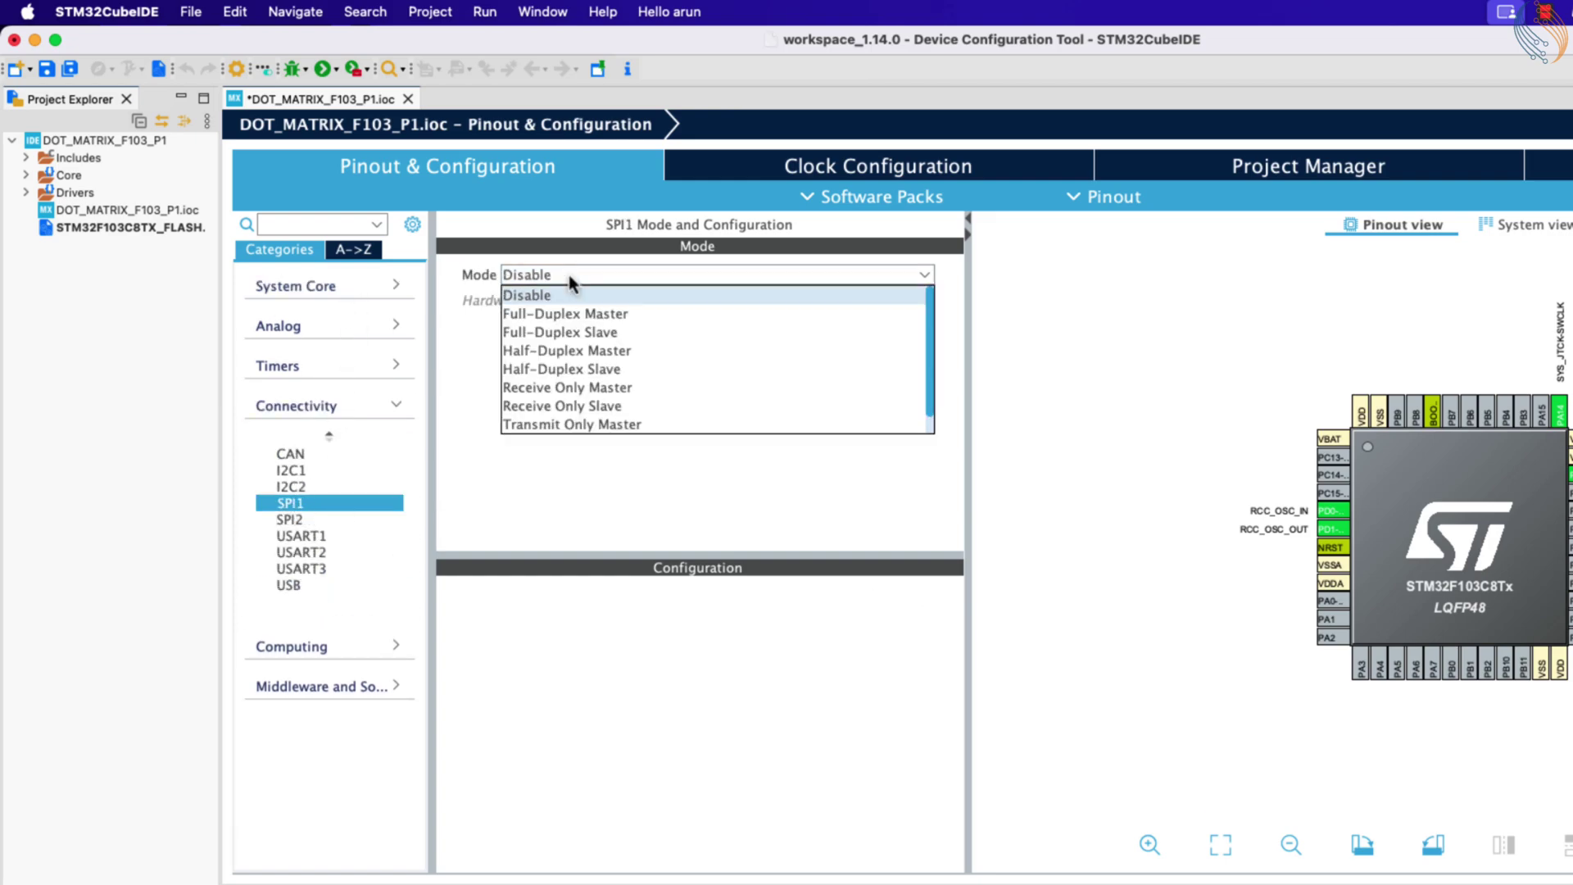
click(566, 350)
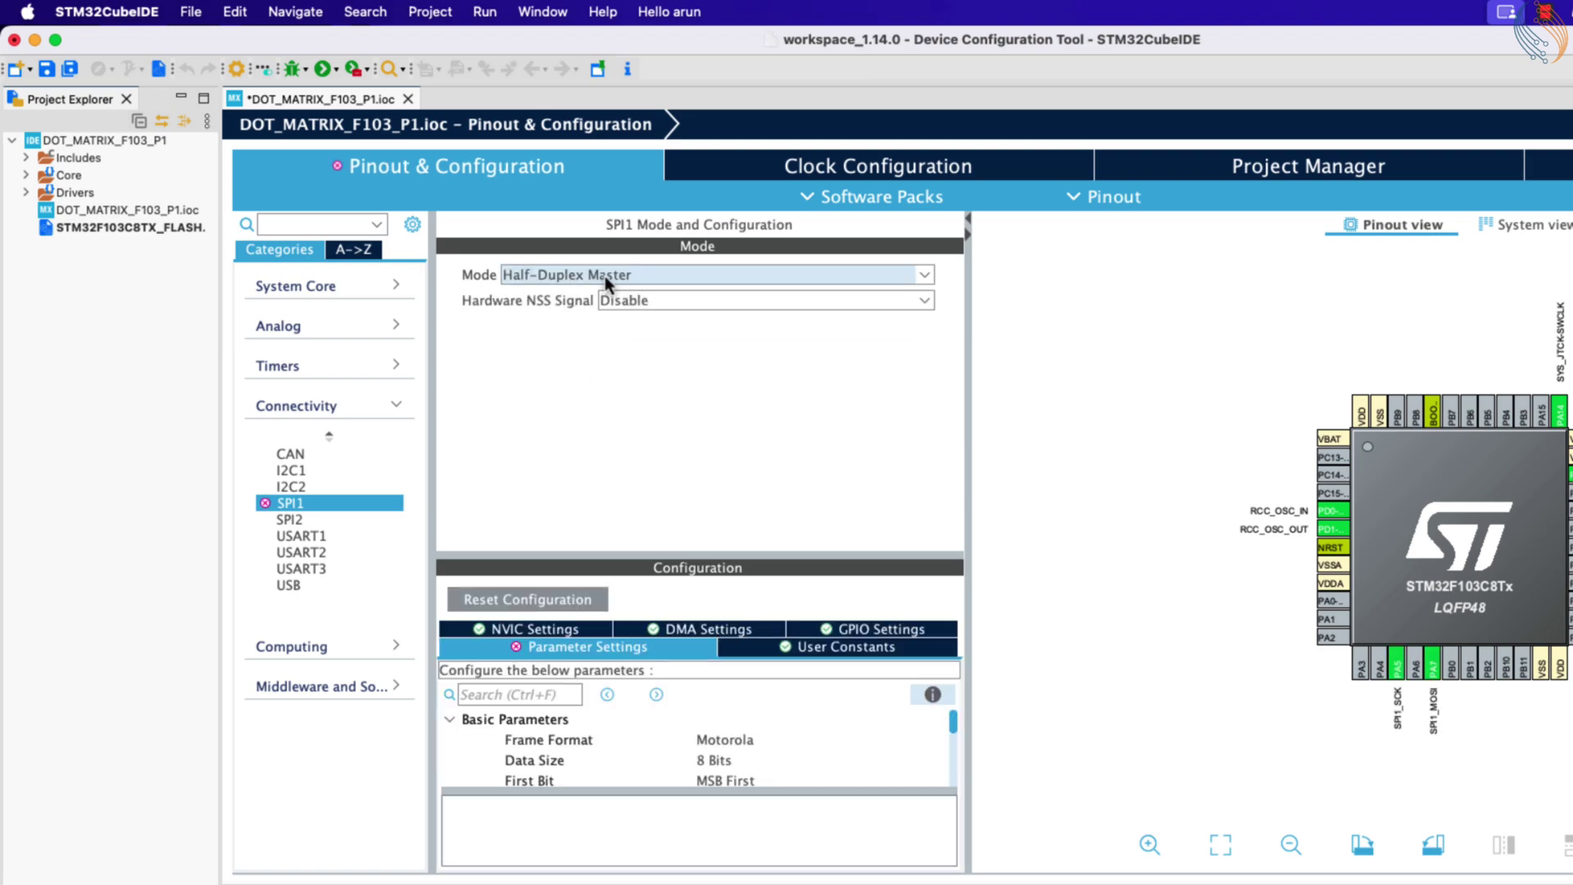
drag(697, 568, 700, 393)
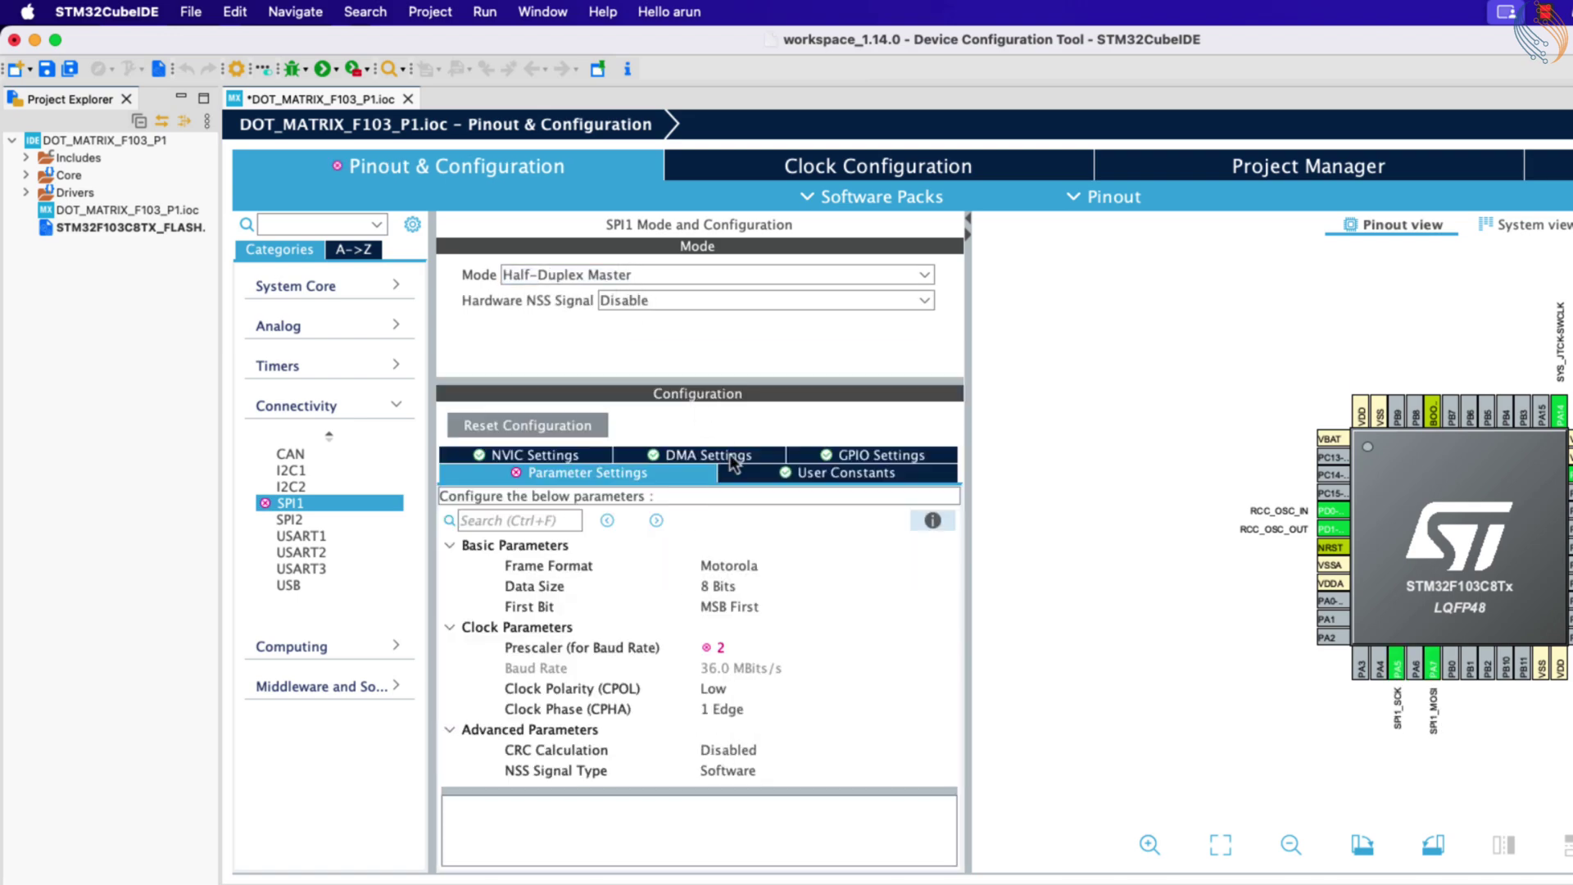
scroll(1484, 649, up, 3)
scroll(1482, 647, up, 3)
scroll(1146, 611, up, 3)
- Make PA4 a GPIO_Output with the user label CS
drag(1146, 612, 1196, 507)
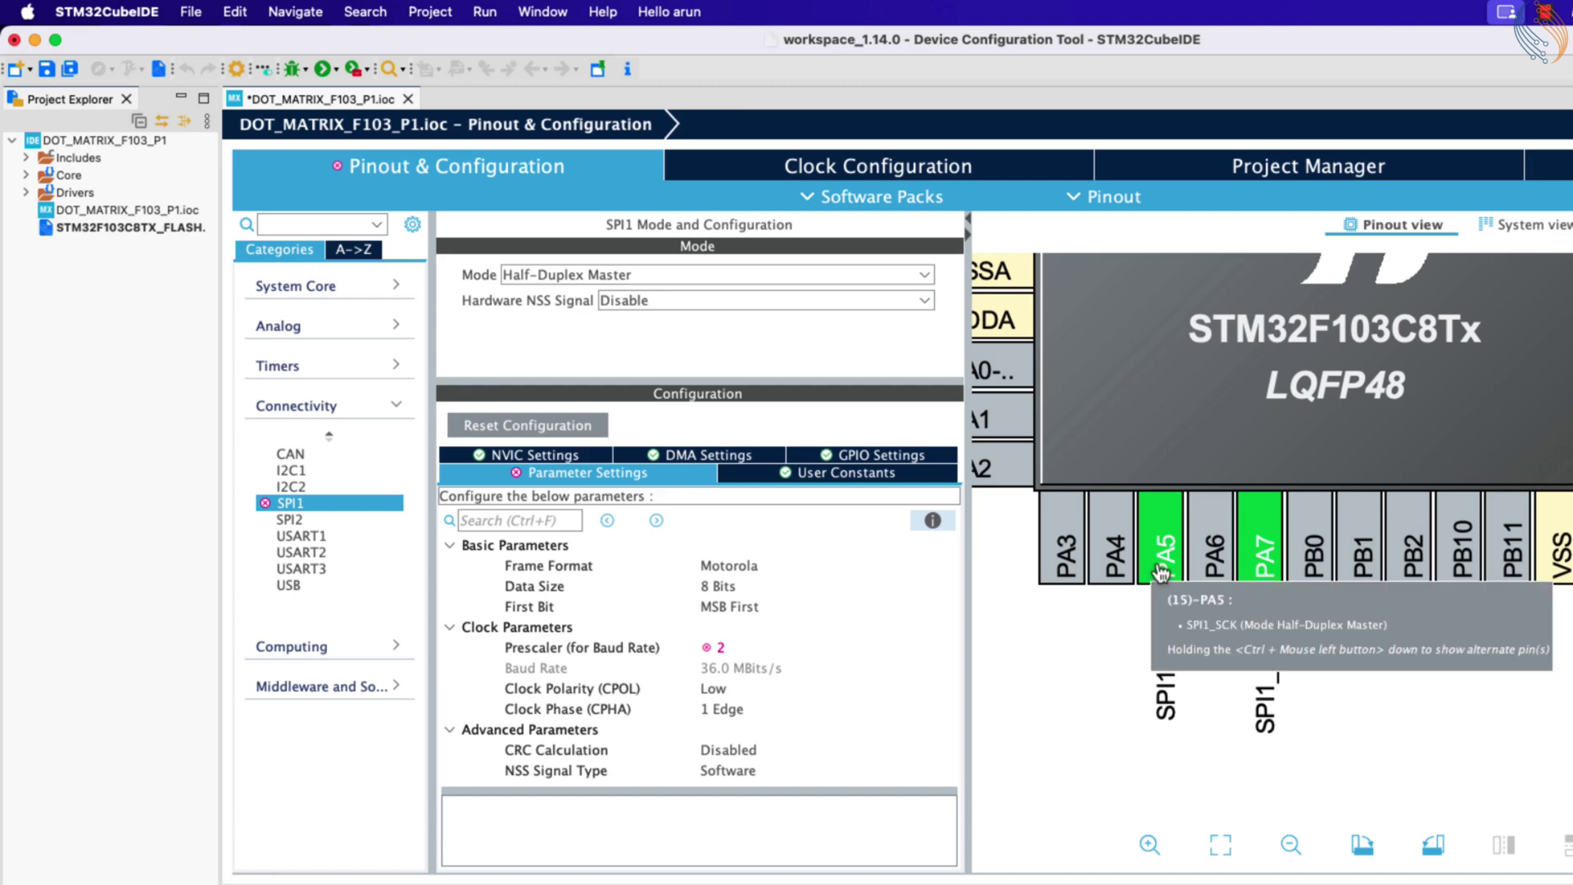
click(1125, 560)
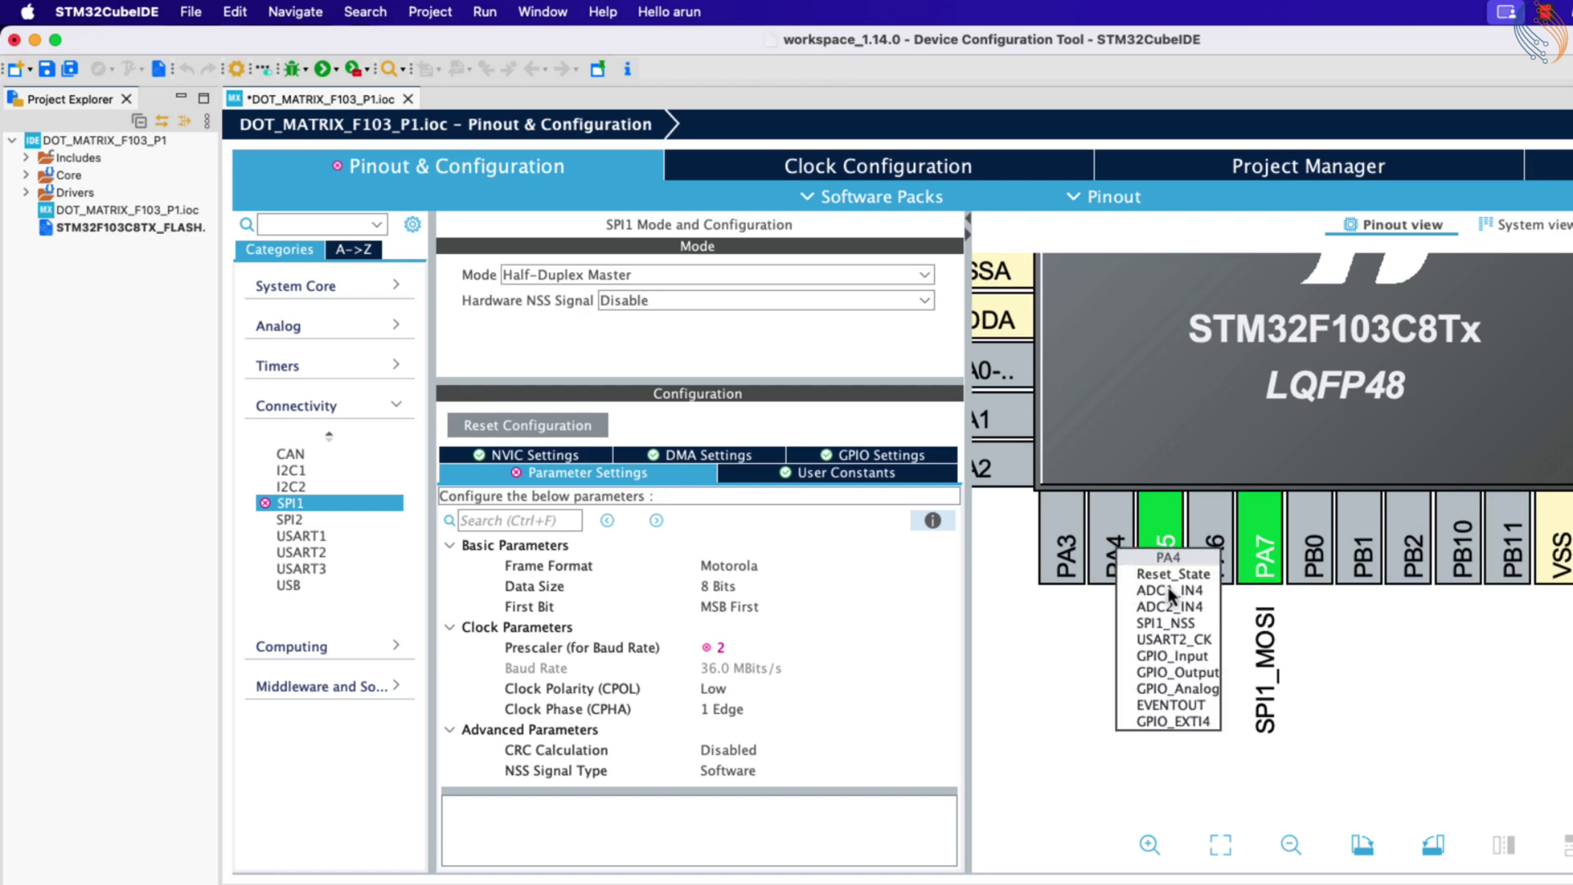
click(1178, 672)
right_click(1114, 541)
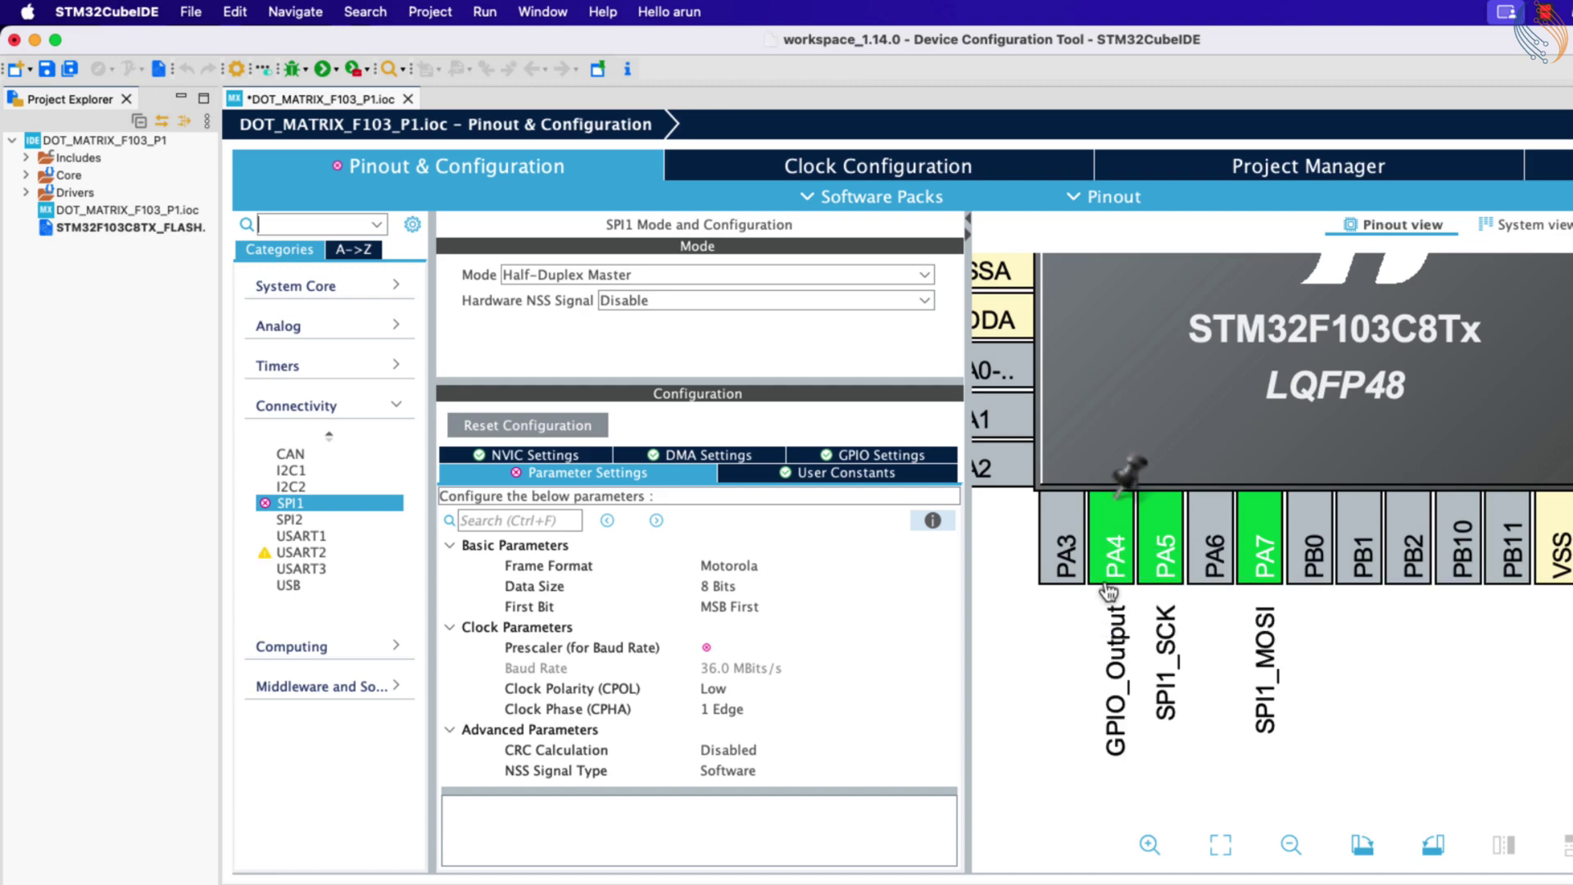
click(1158, 563)
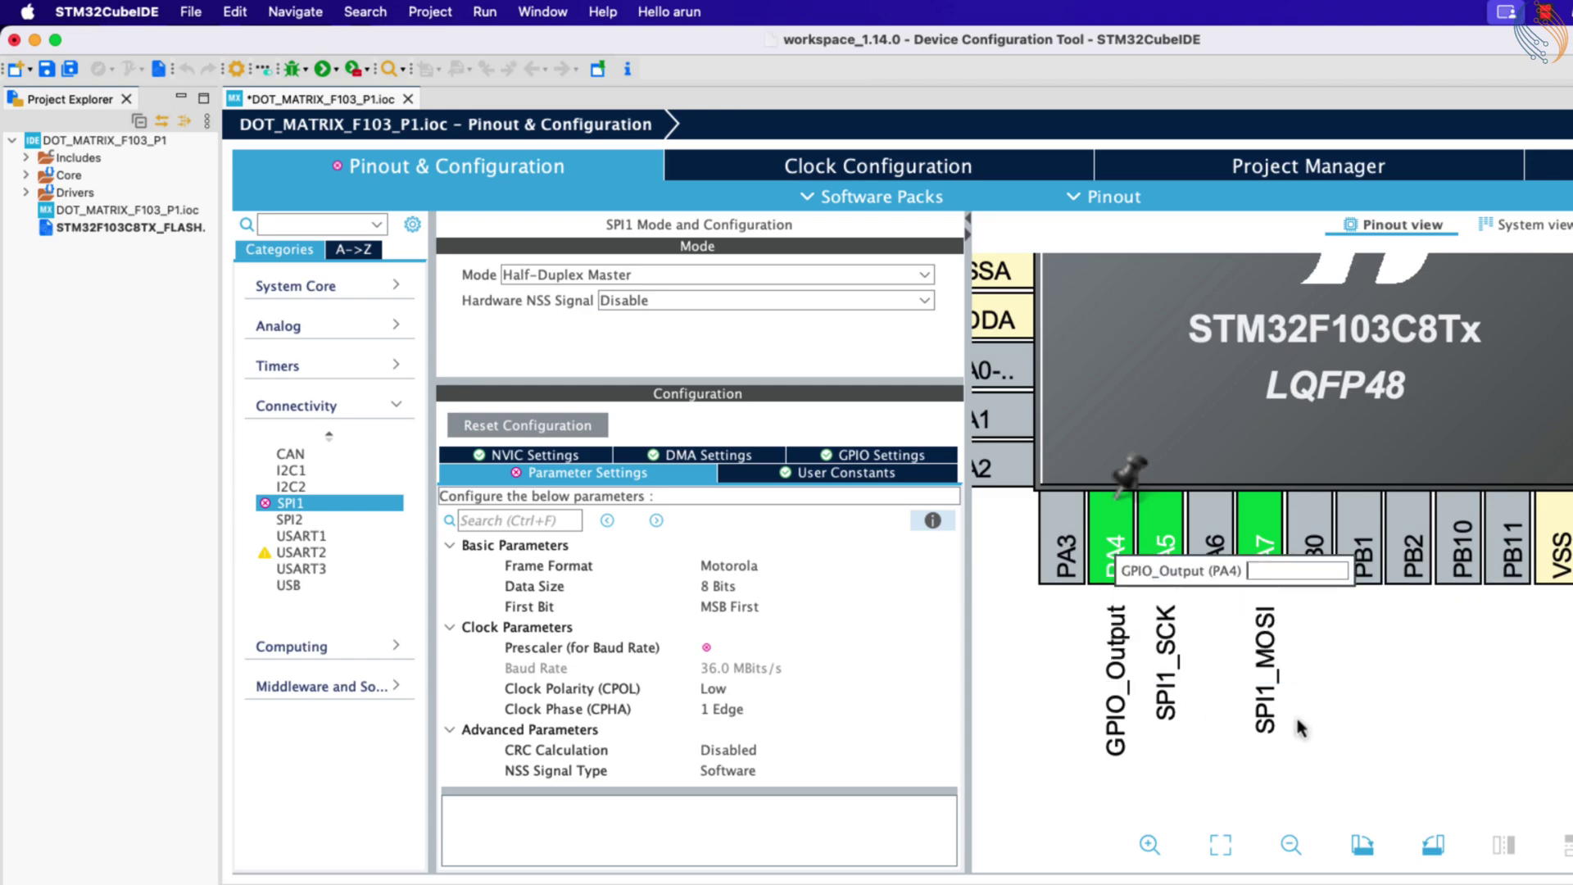
text(CS)
key(Return)
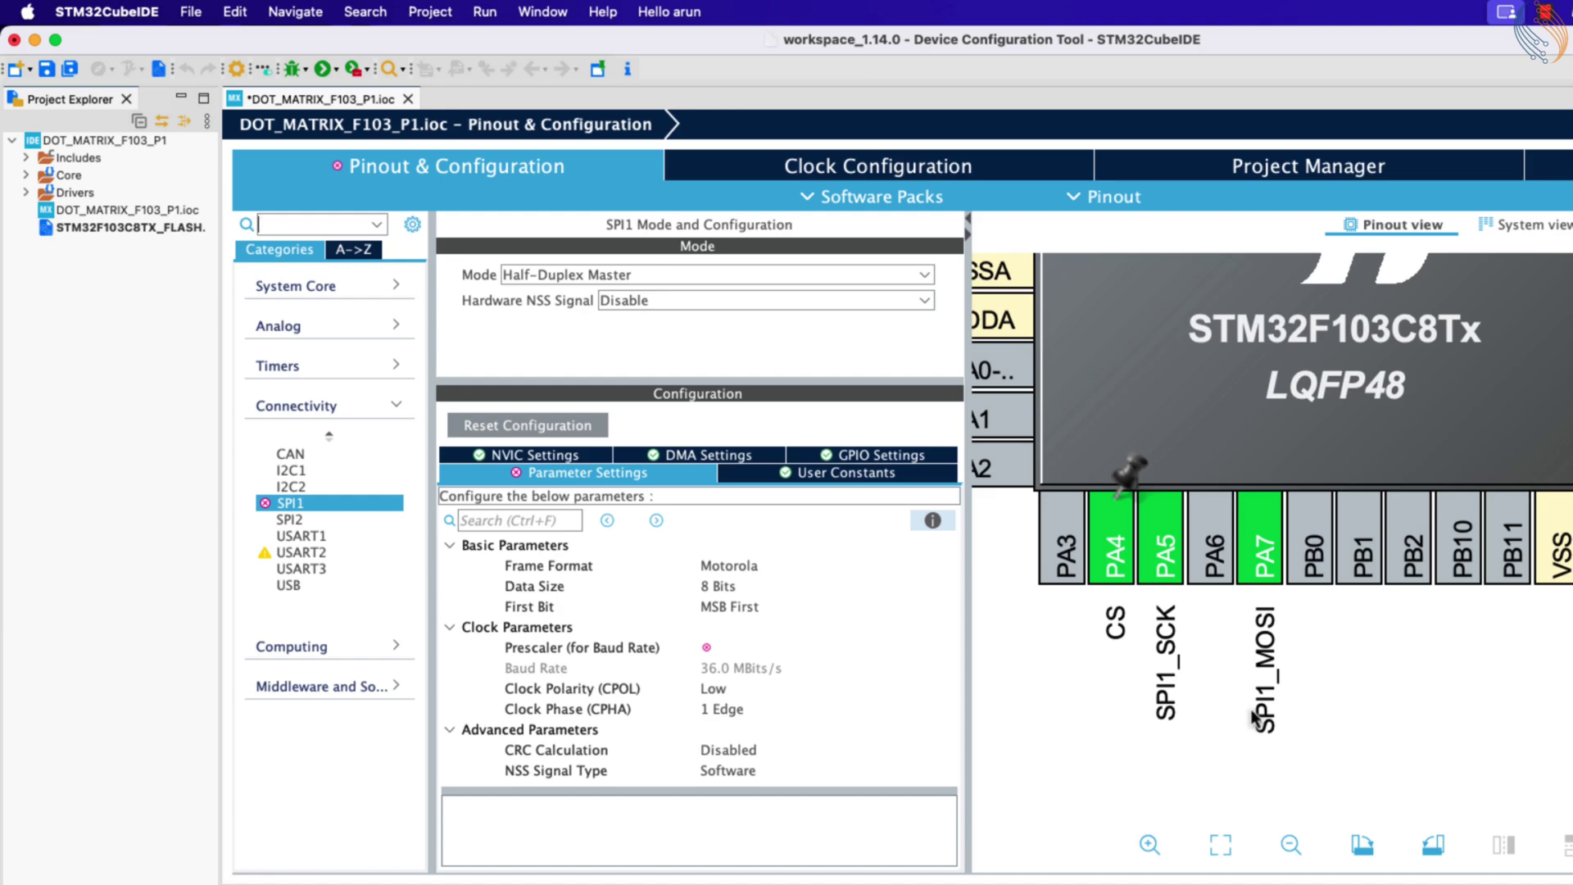
- Give SPI1 16-bit MSB-first data, prescaler 32 (2.25 MBits/s) and high CPOL
click(731, 568)
click(731, 586)
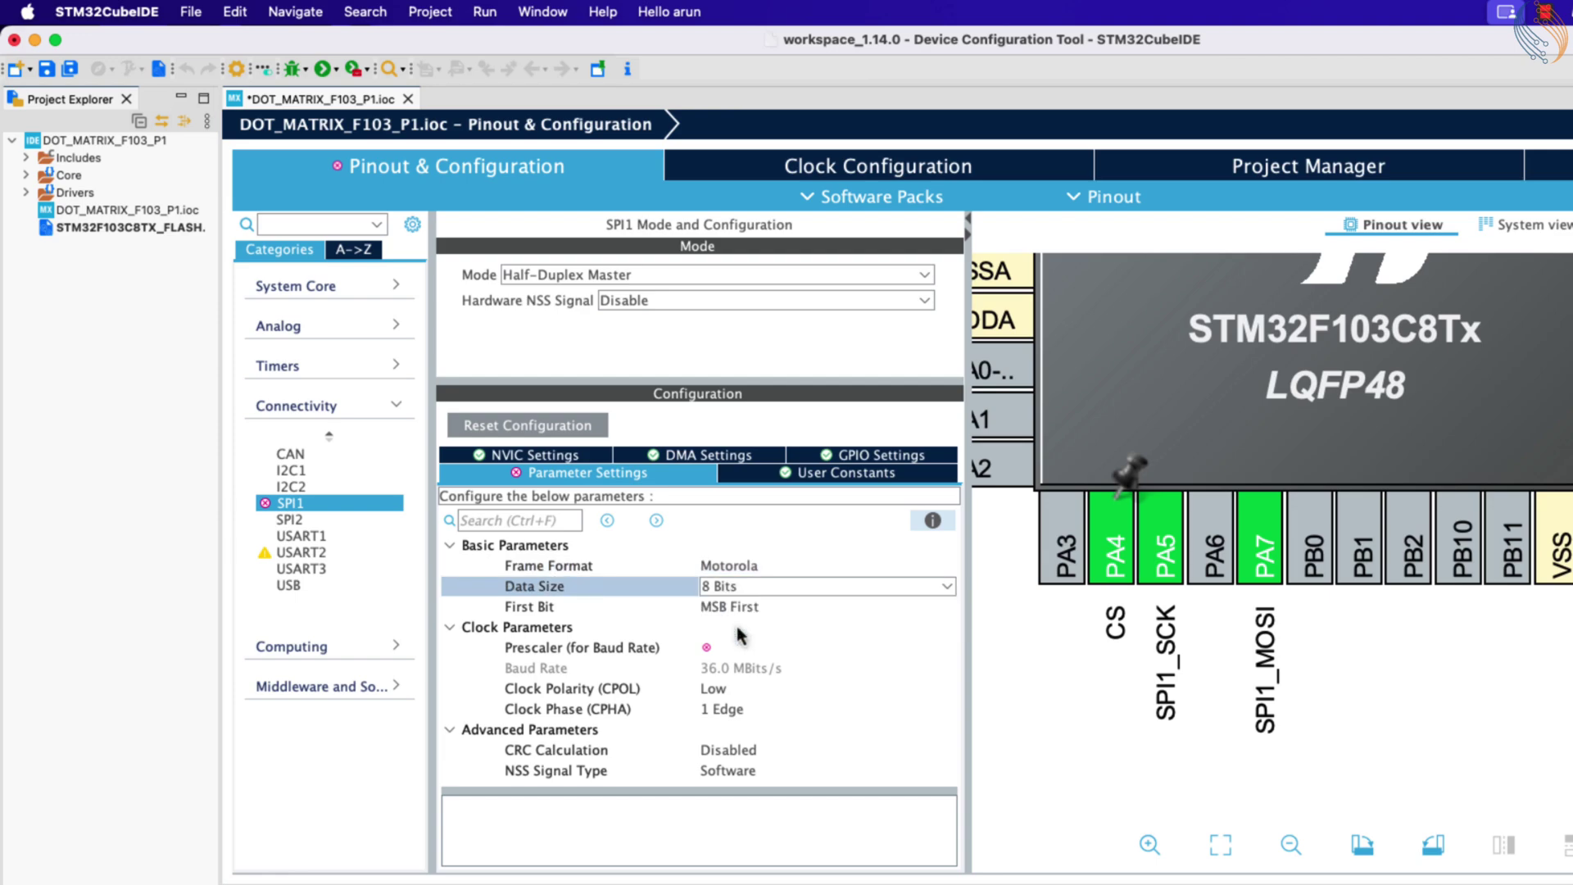
click(738, 630)
click(735, 608)
click(744, 611)
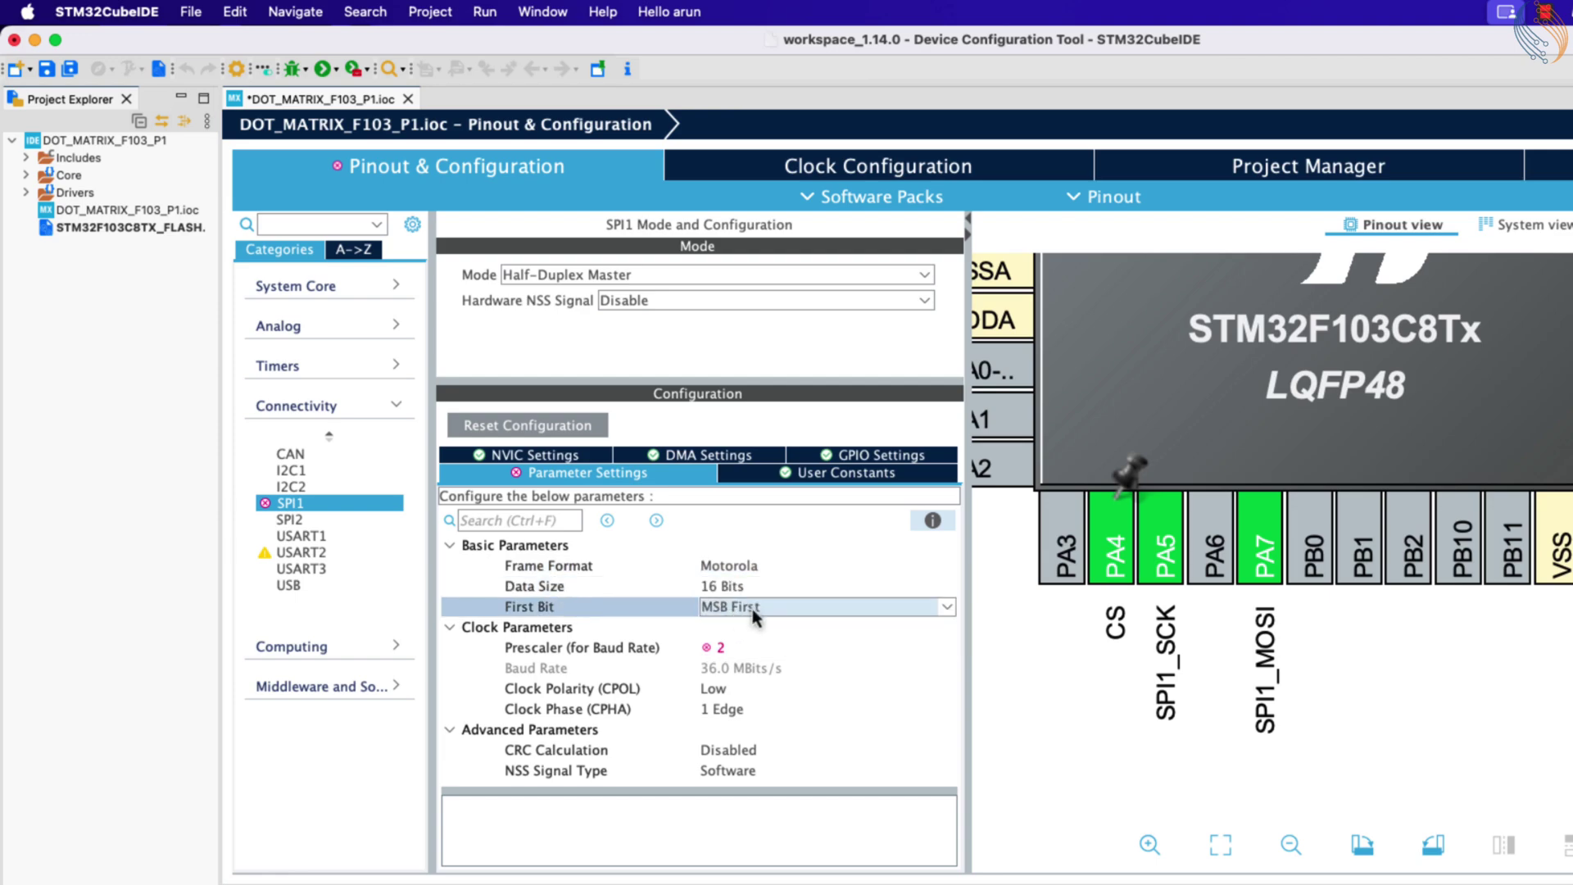
click(738, 649)
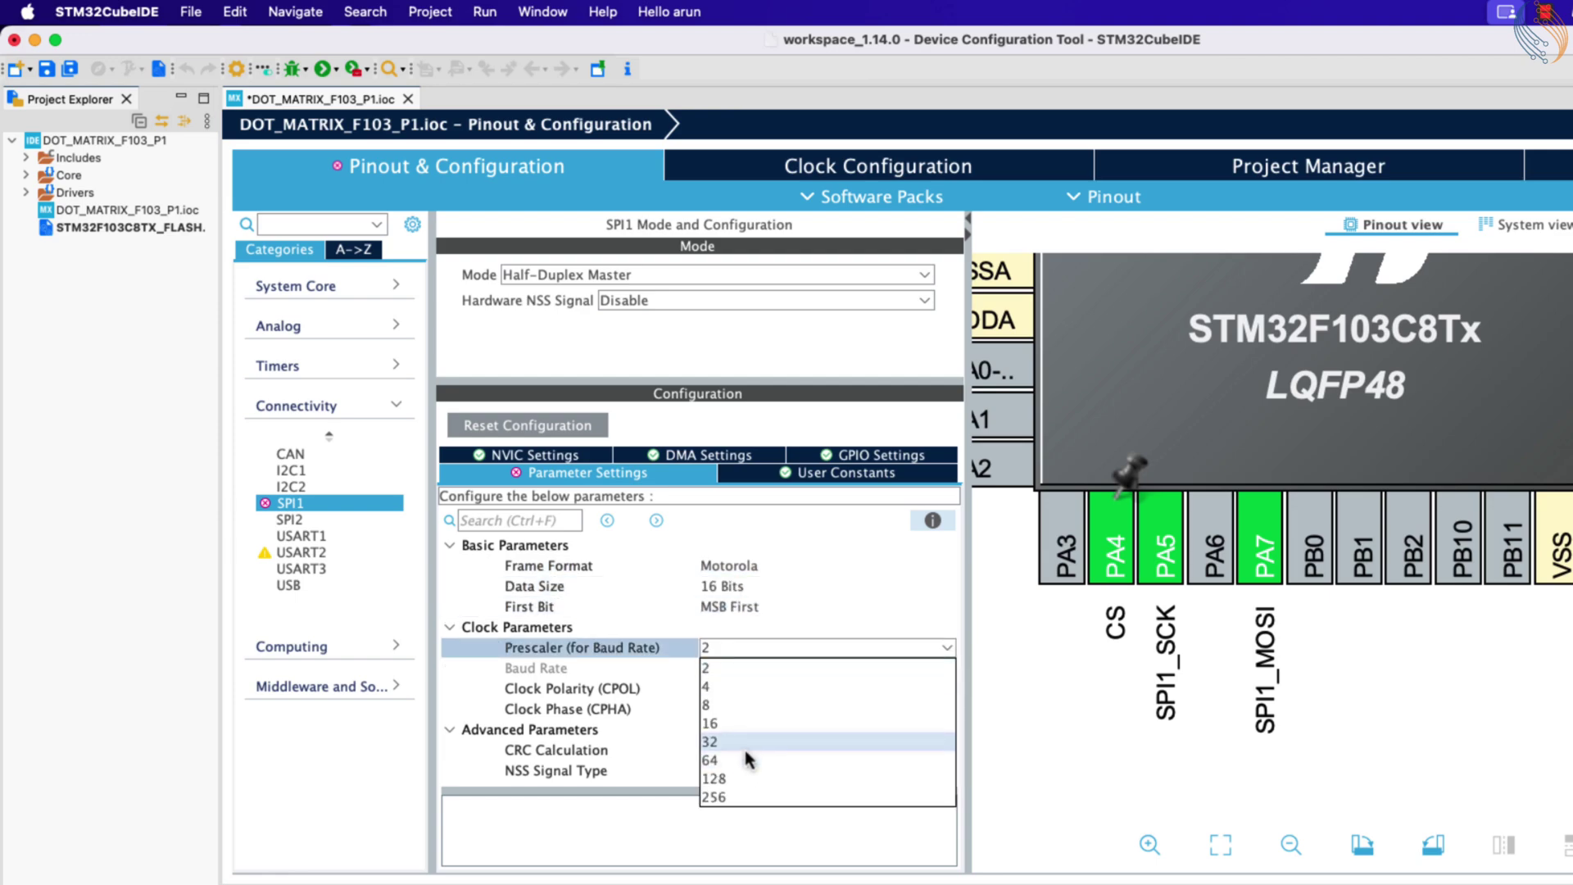
click(747, 760)
click(747, 653)
click(742, 744)
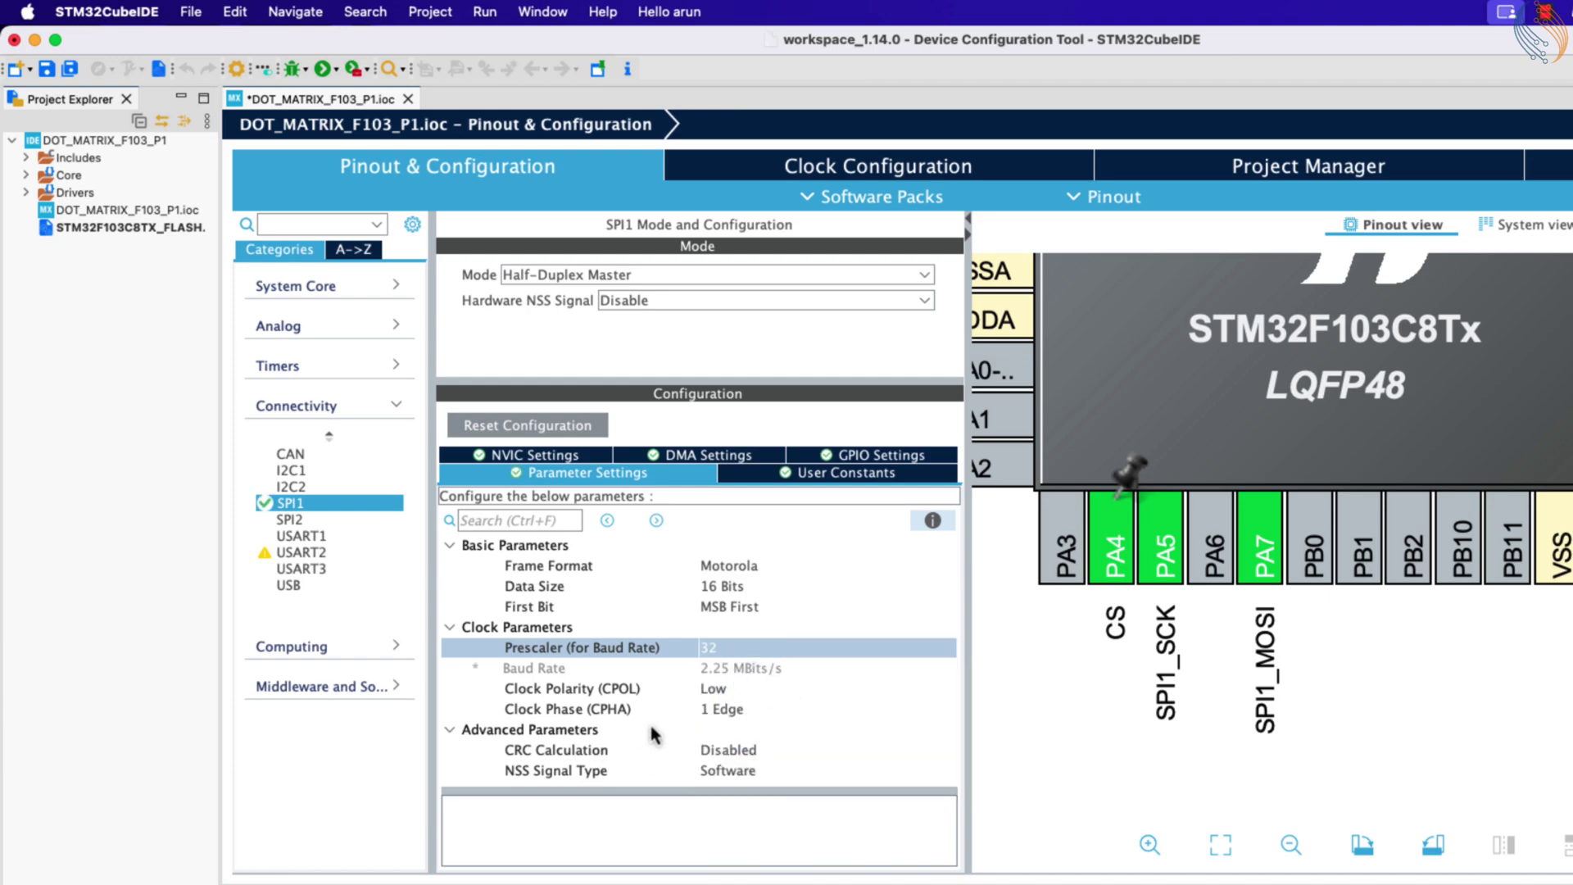
click(636, 699)
click(716, 701)
click(733, 728)
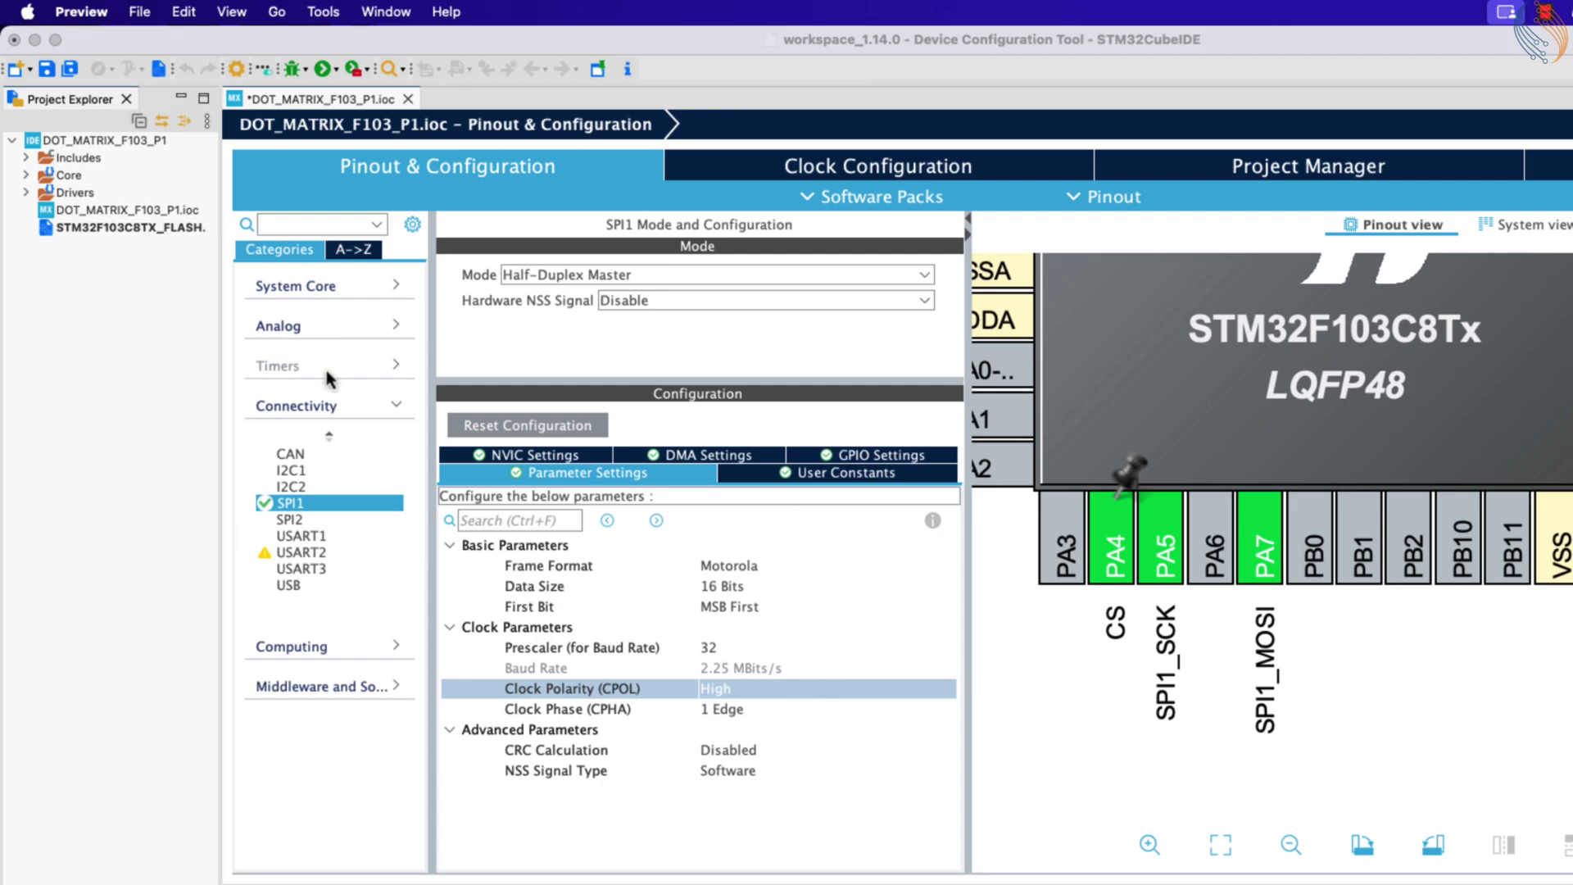
- Set PA4's GPIO output level to High, then save to generate the code
click(322, 286)
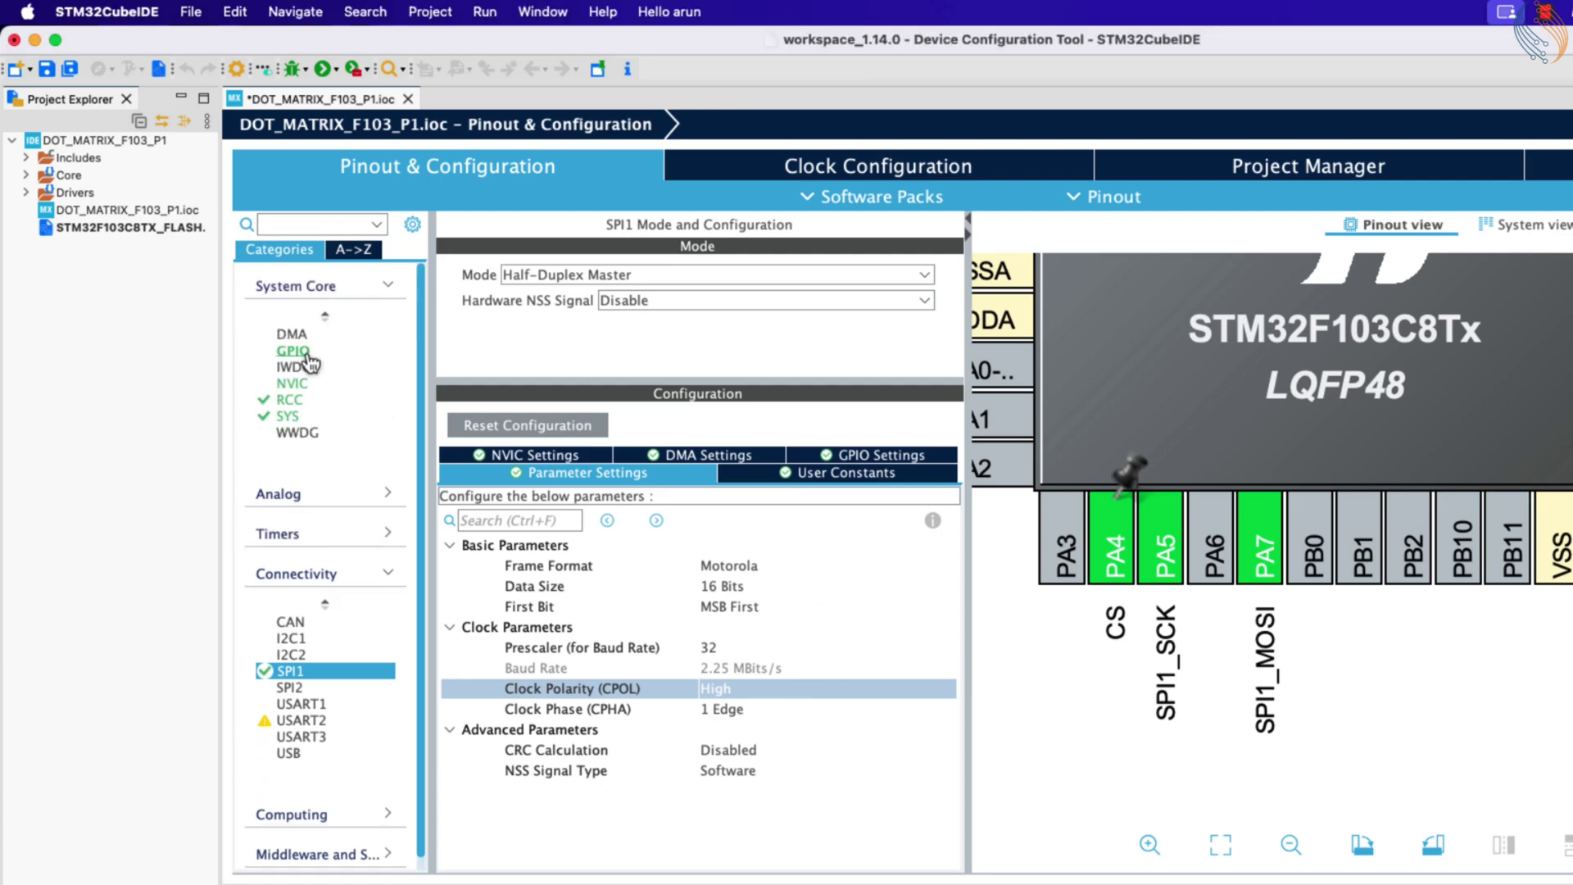
click(301, 352)
click(455, 426)
click(732, 678)
click(698, 715)
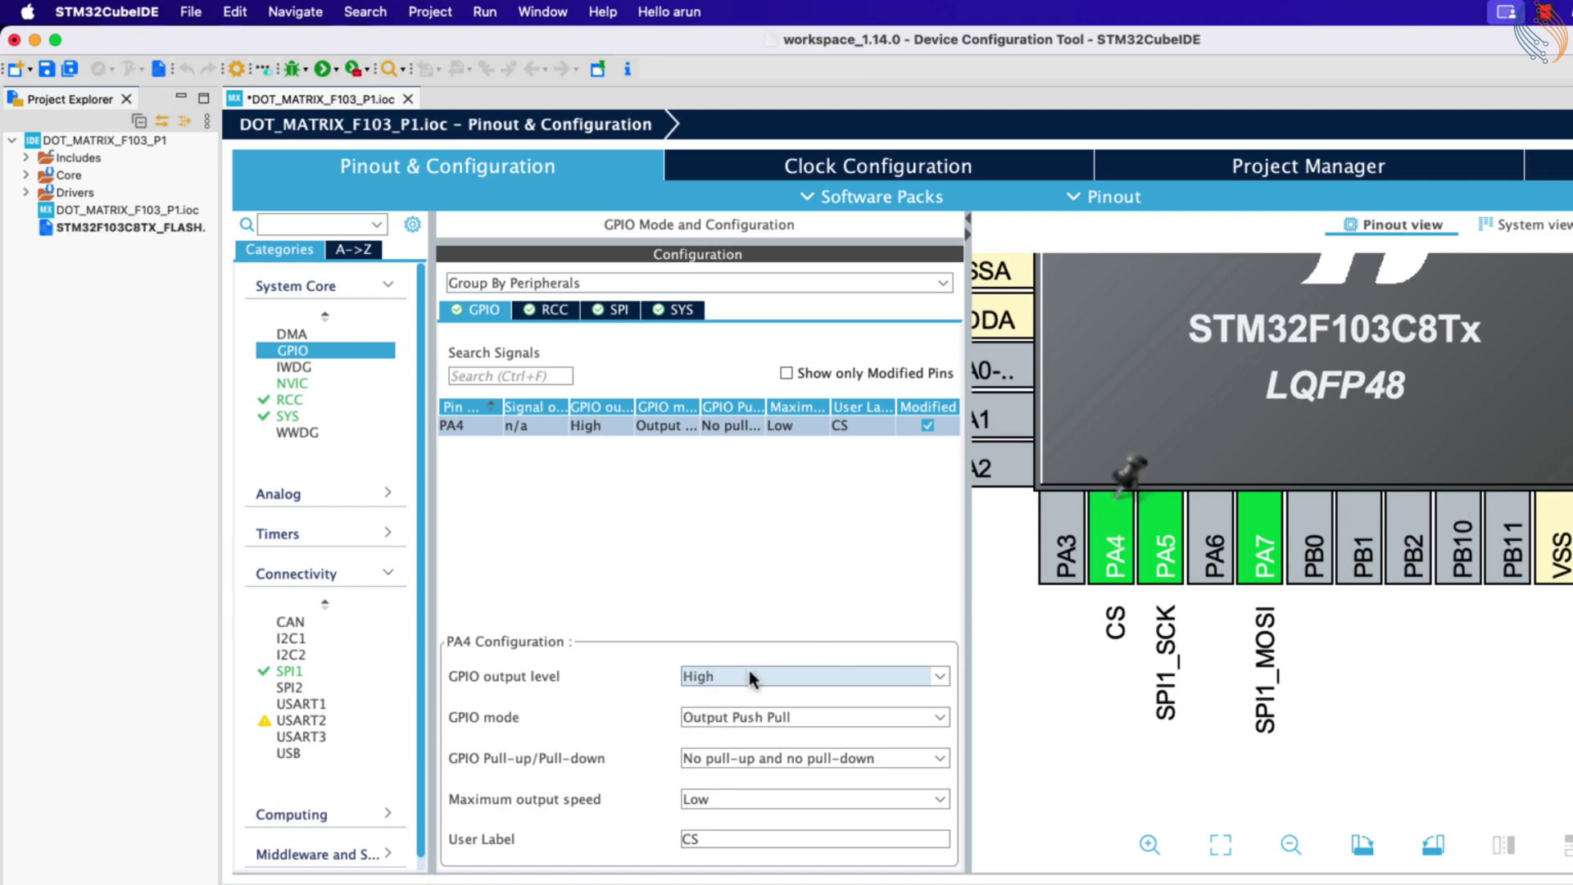
click(52, 71)
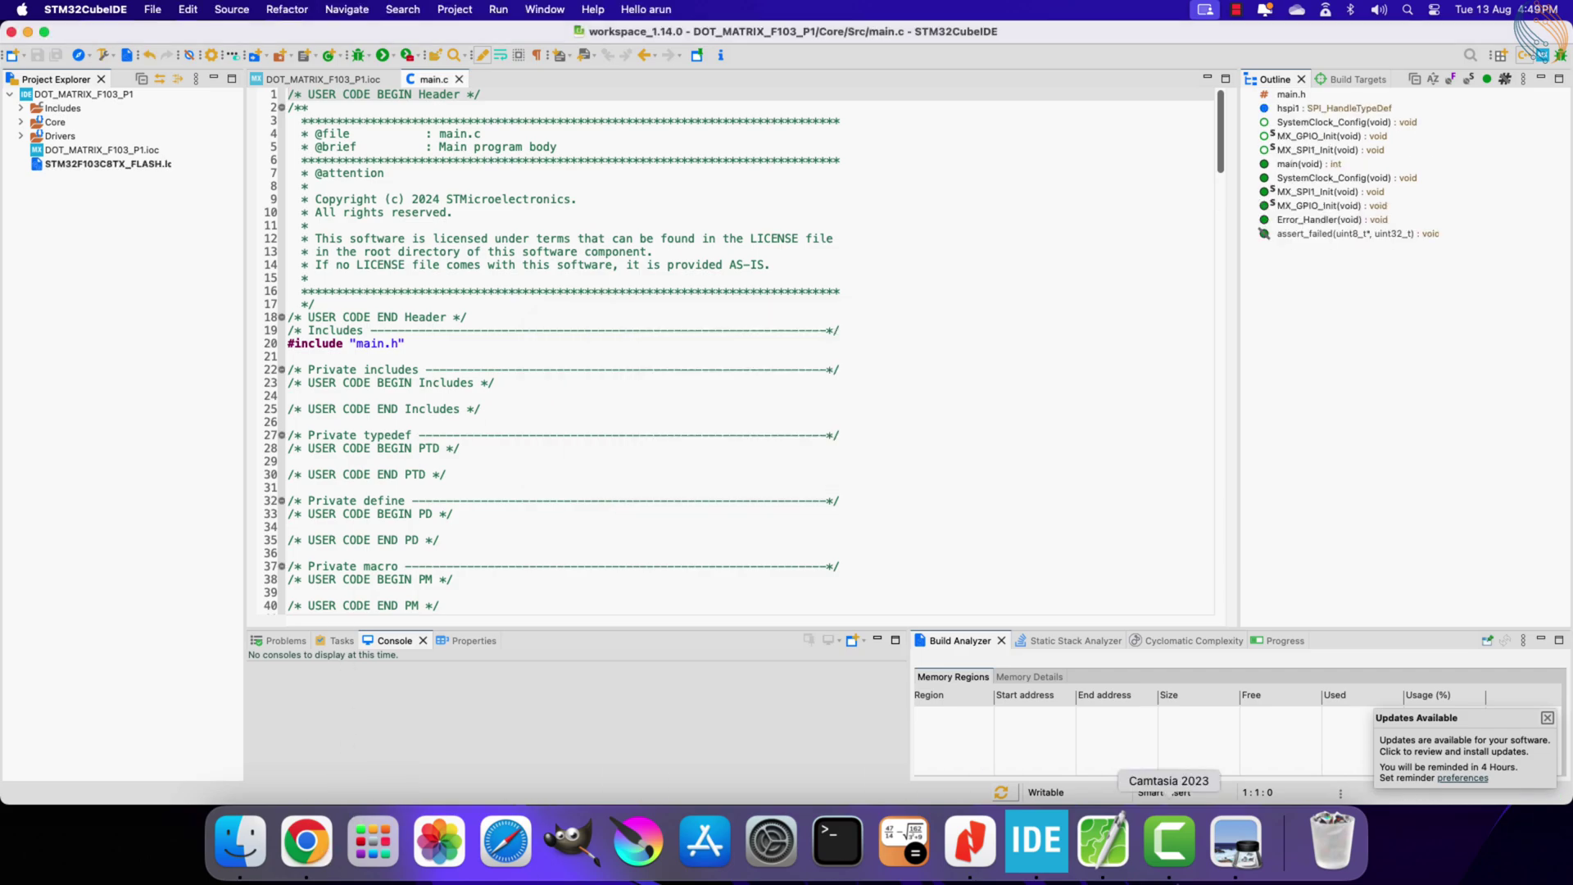
- Back in the datasheet, highlight the A3–A0 address bits in the Serial Data Format
click(1236, 843)
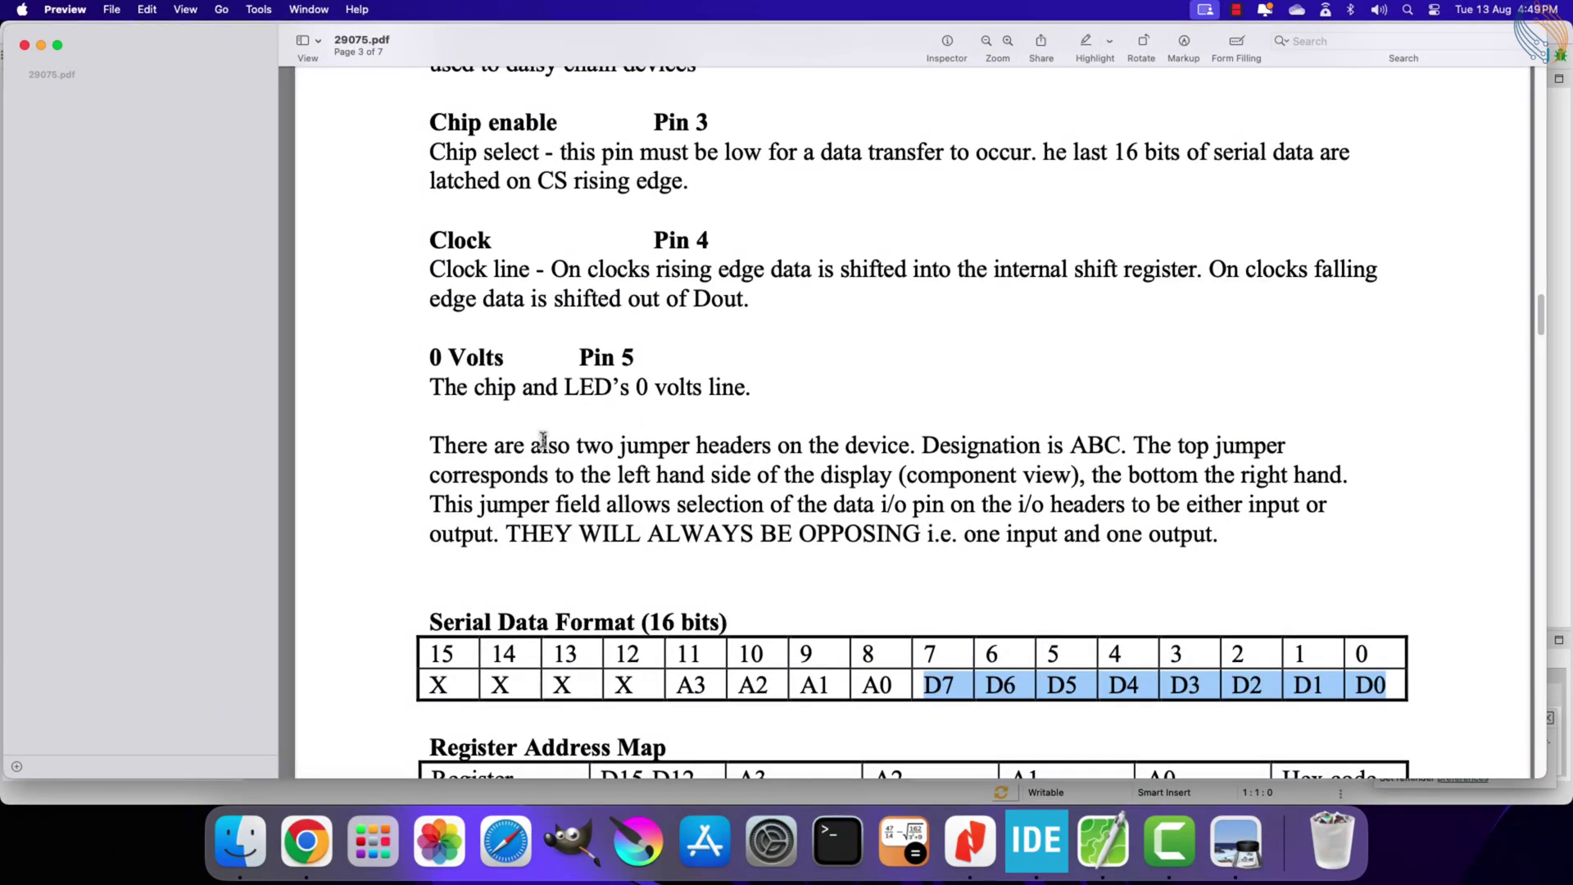
scroll(544, 441, down, 5)
scroll(544, 440, down, 3)
click(674, 360)
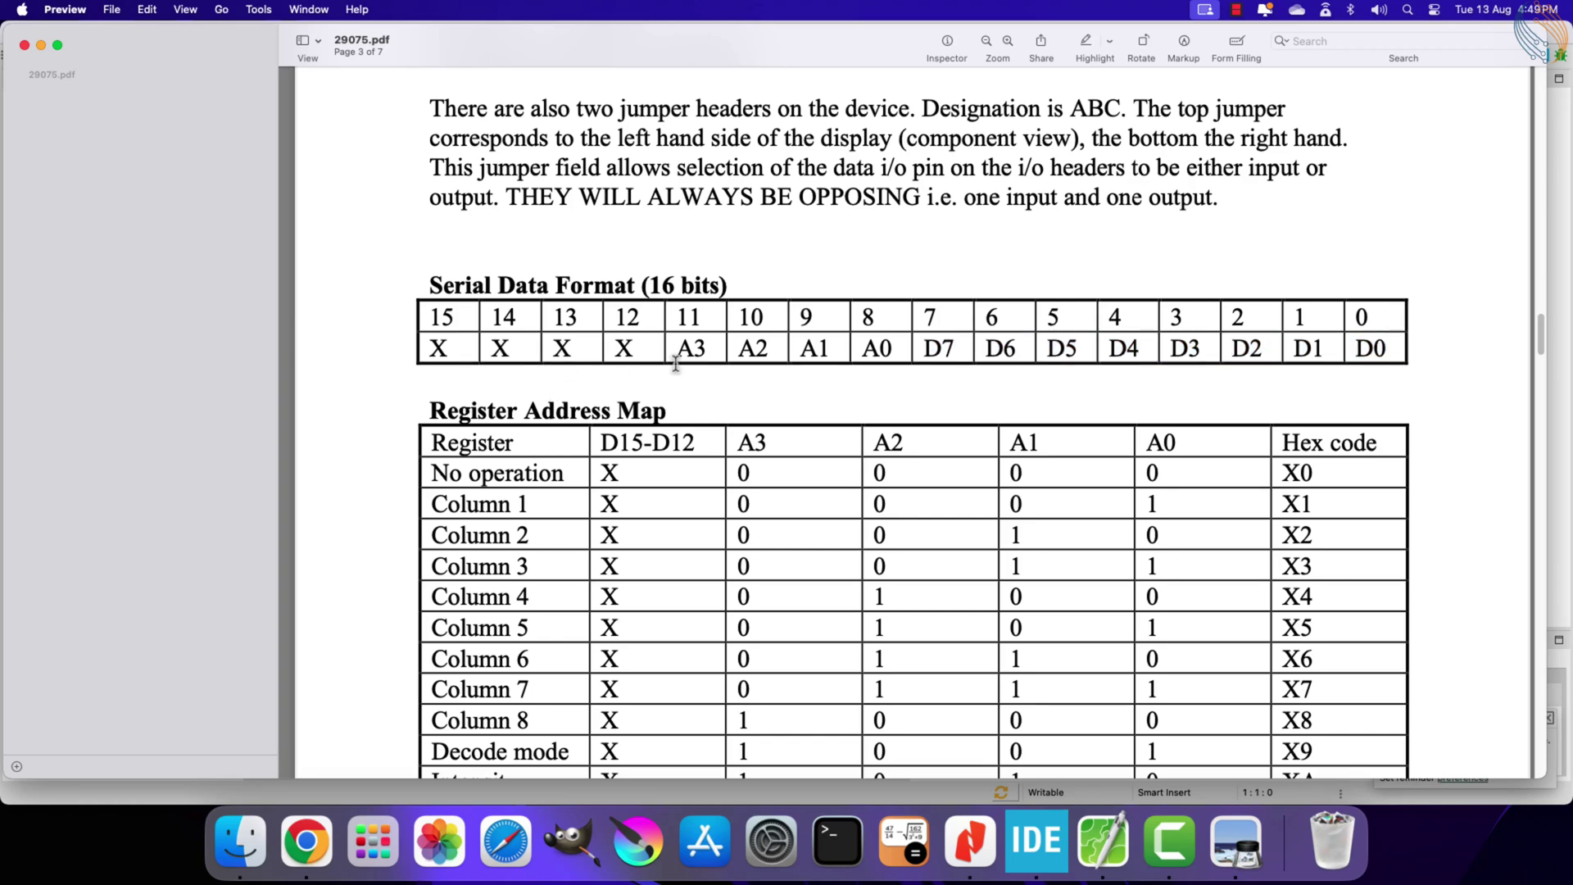
drag(674, 356, 1386, 351)
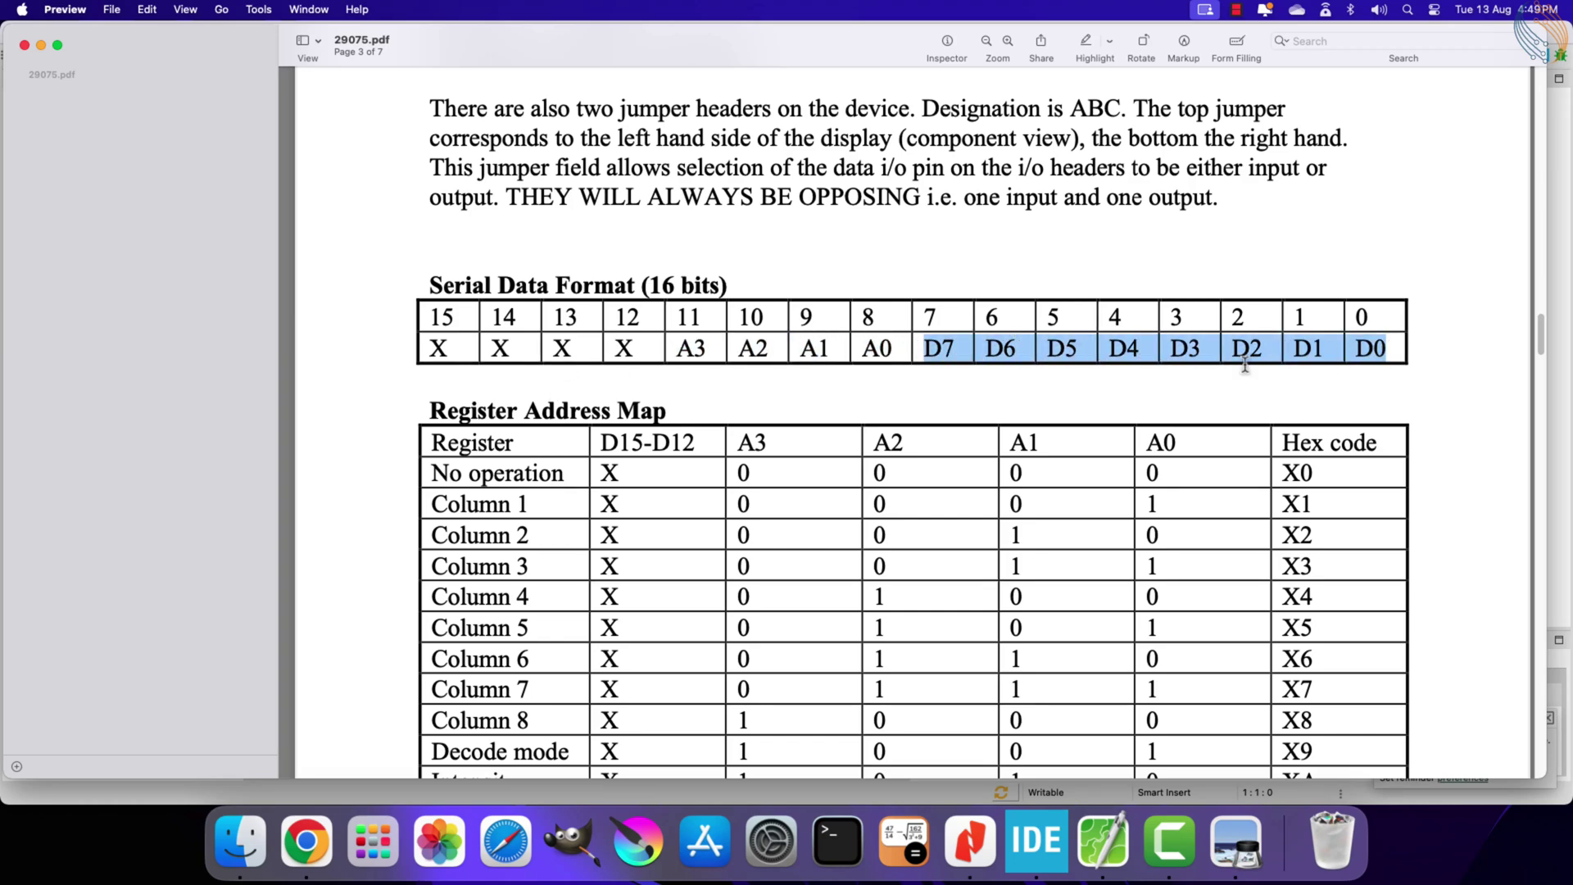
scroll(1144, 387, down, 1)
drag(424, 360, 806, 664)
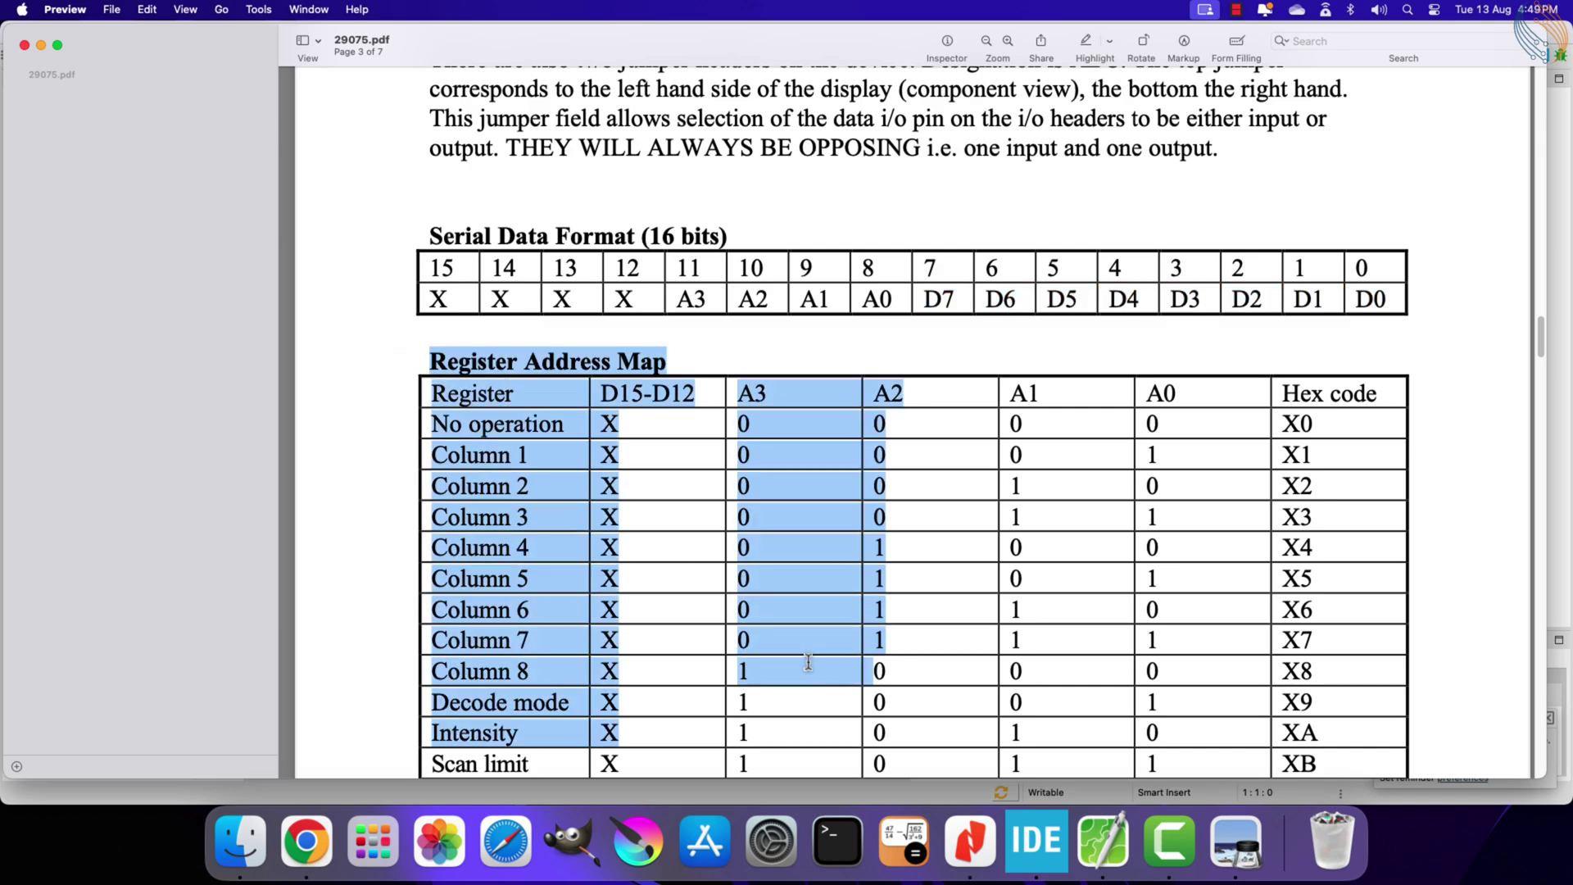
scroll(807, 664, down, 1)
scroll(763, 615, down, 1)
- Highlight the Register Address Map rows and mark Decode mode's hex code X9
click(432, 255)
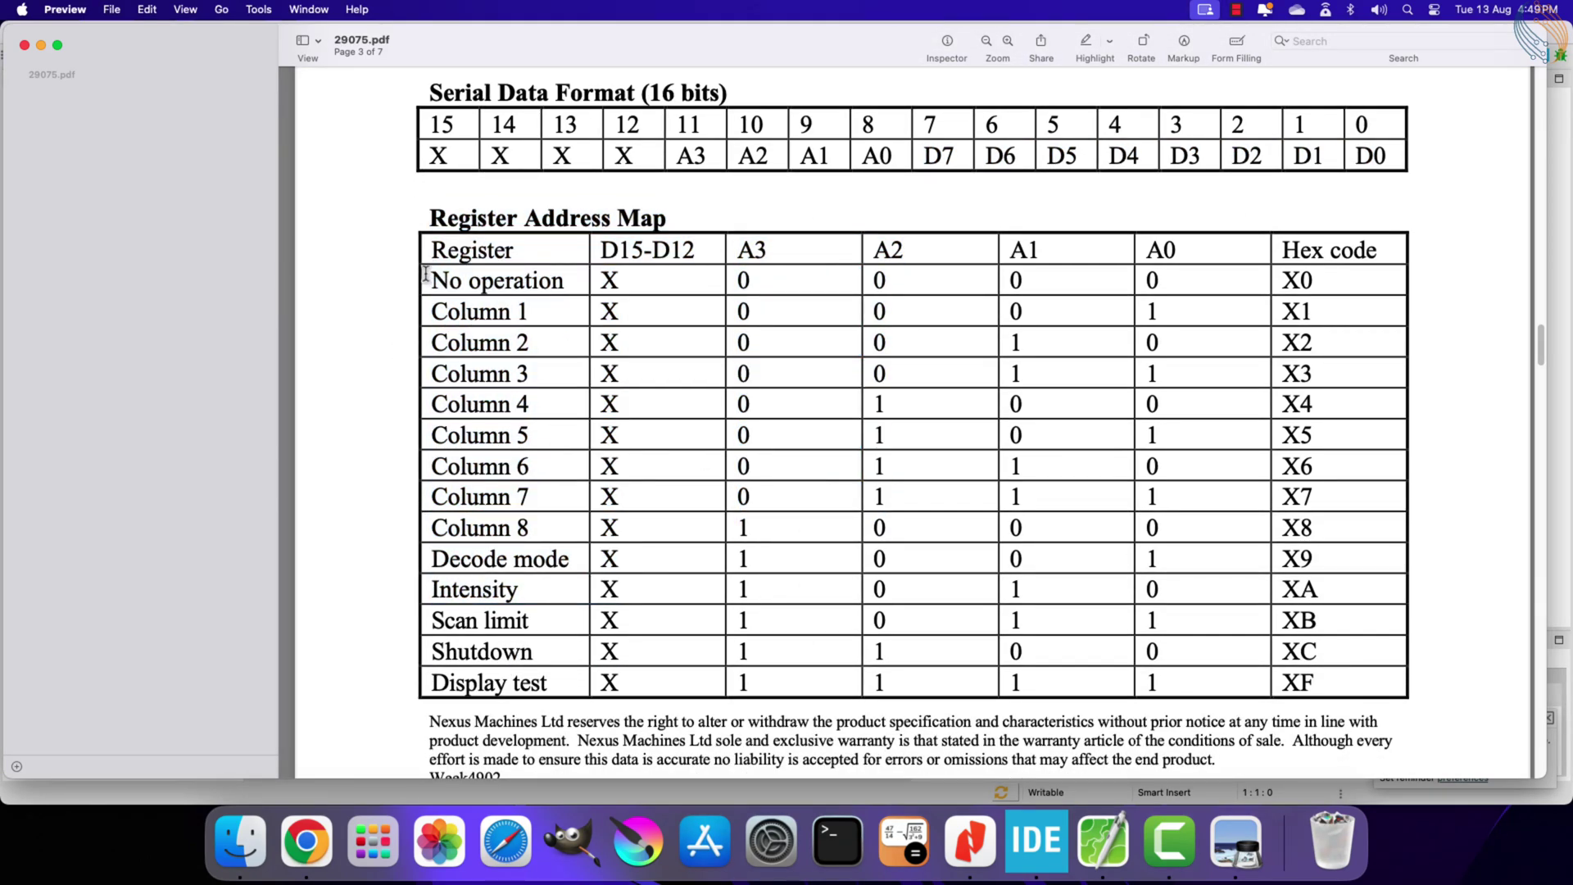
mouse_move(424, 274)
mouse_down()
mouse_move(696, 532)
mouse_move(617, 532)
mouse_up()
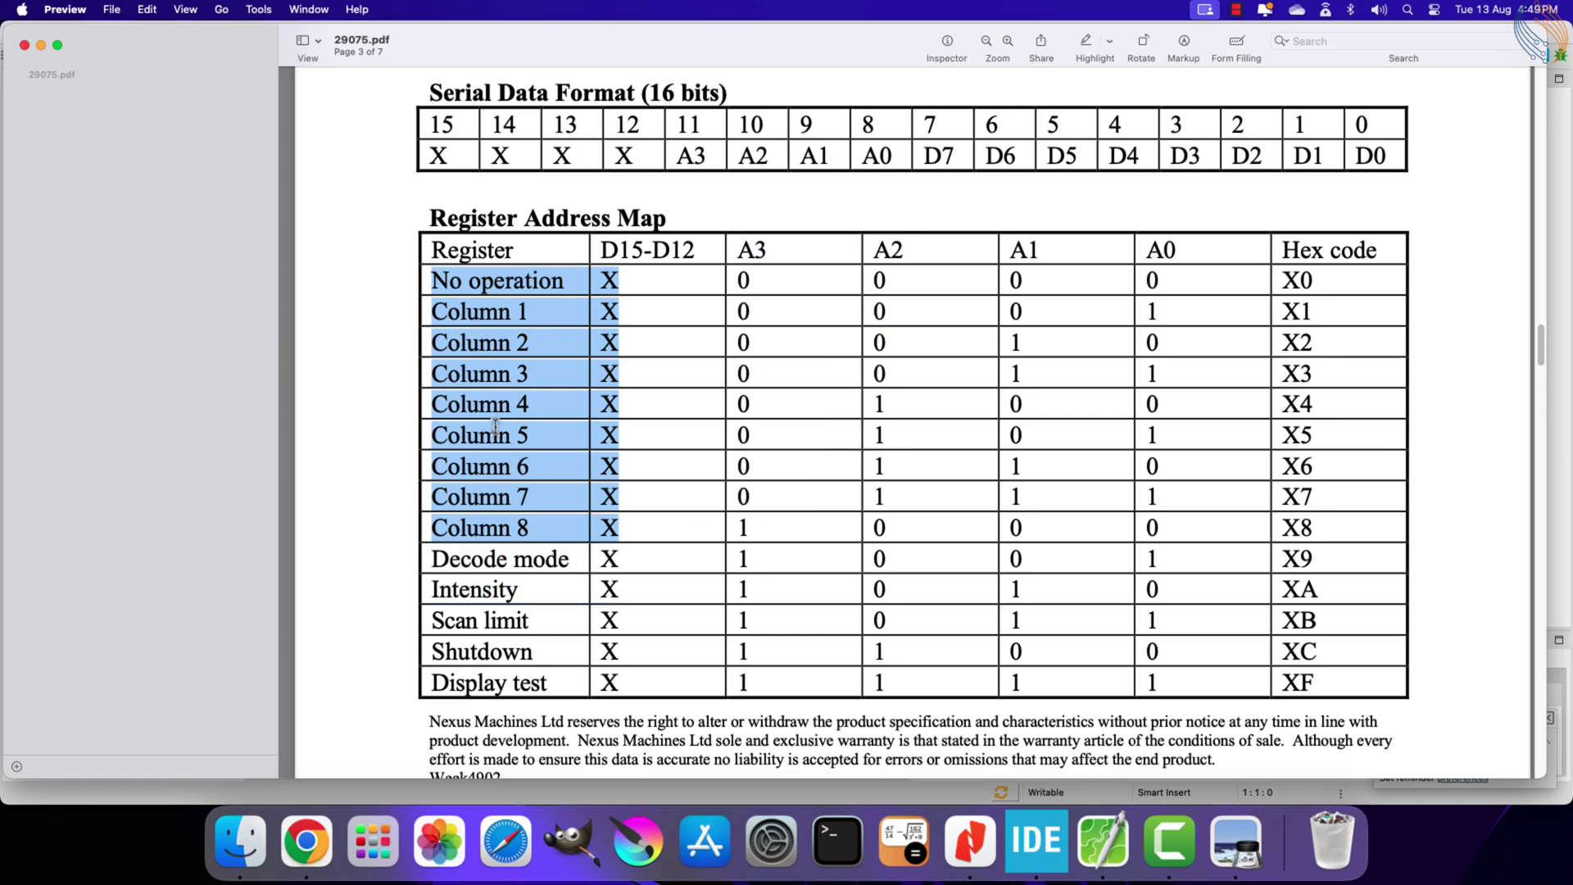
scroll(491, 432, down, 1)
scroll(492, 433, down, 1)
scroll(479, 437, down, 1)
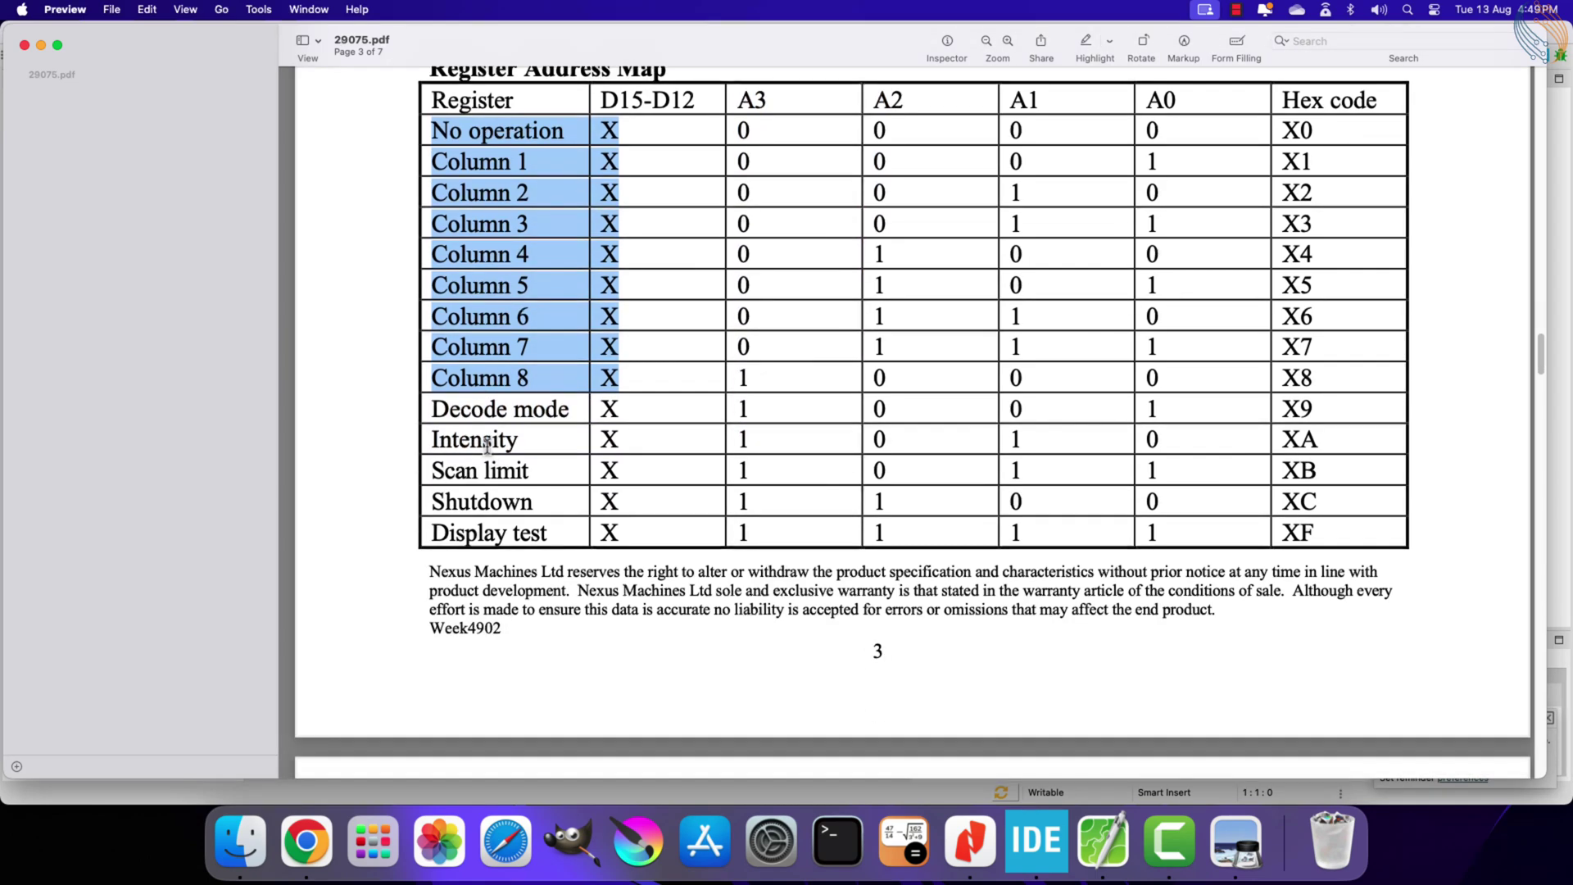
drag(433, 409, 624, 537)
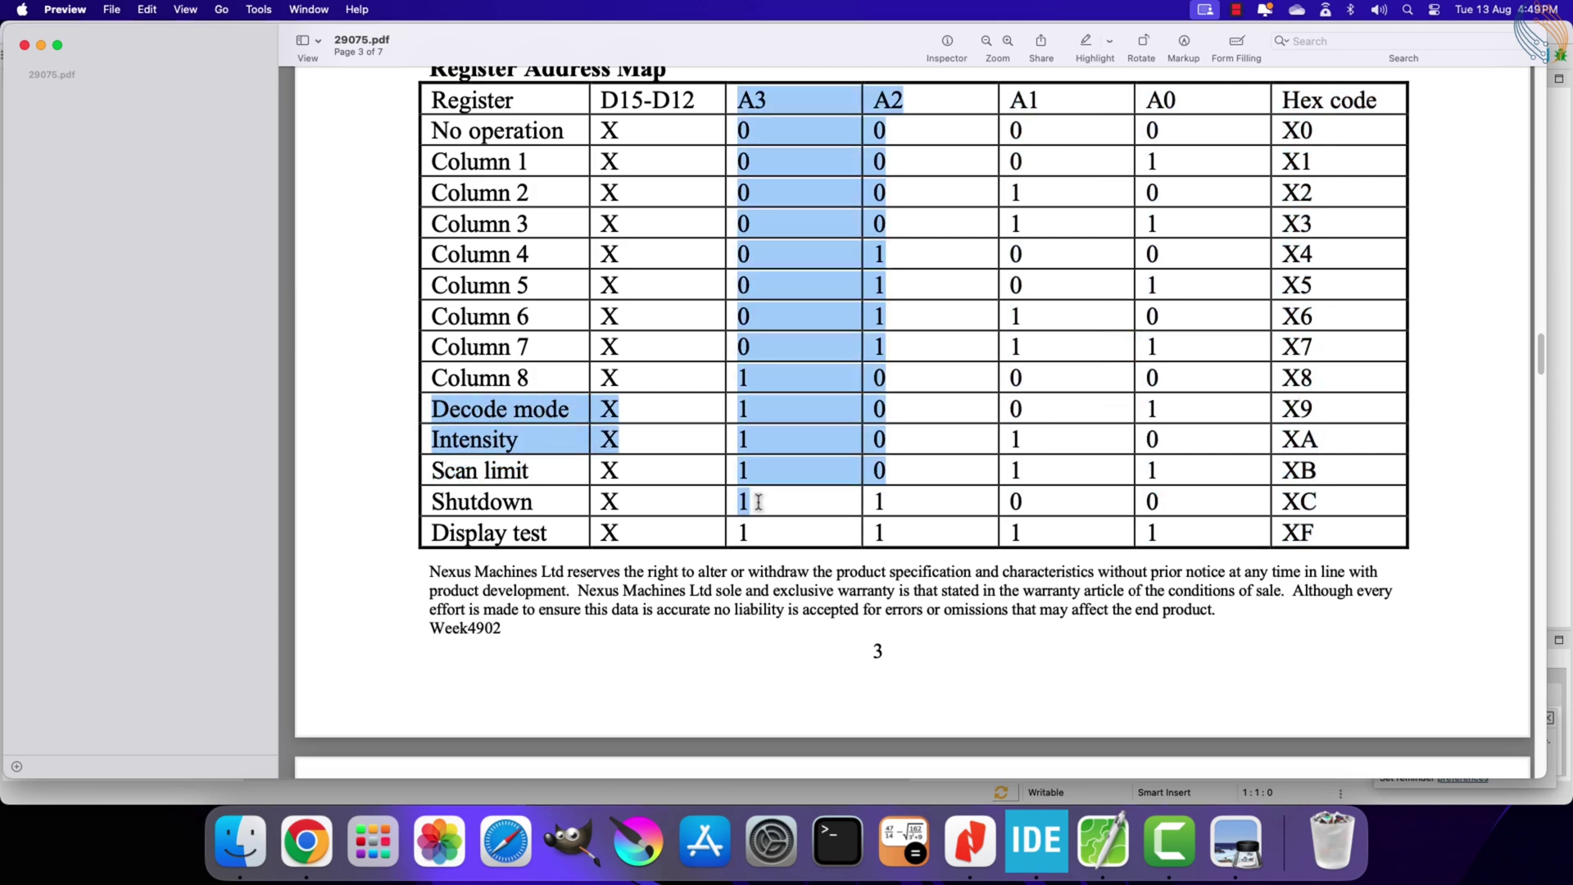
click(528, 417)
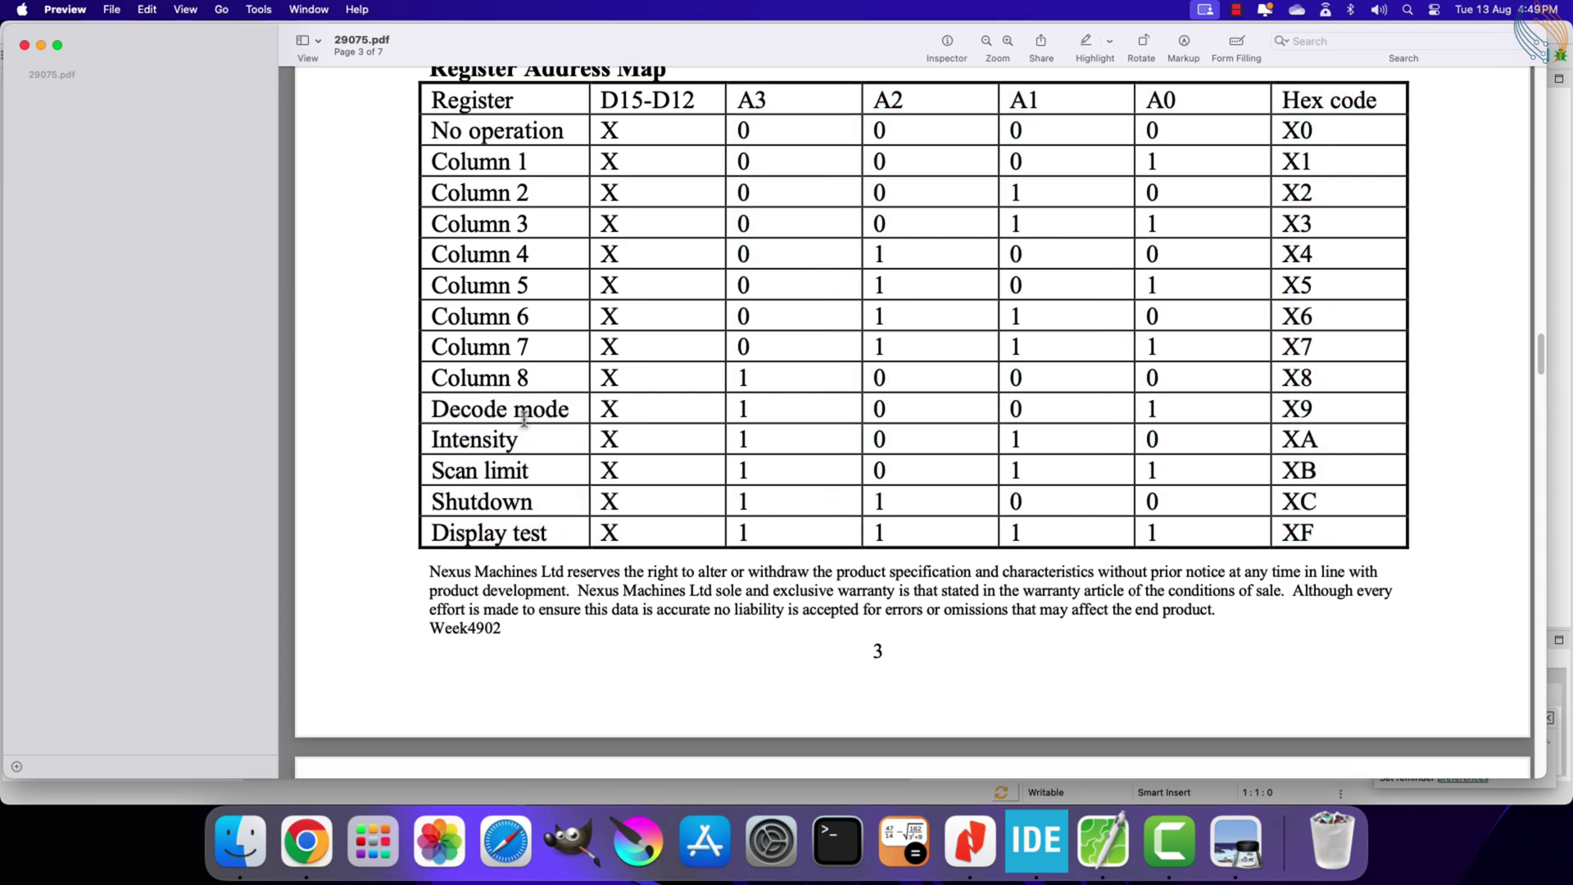
double_click(531, 412)
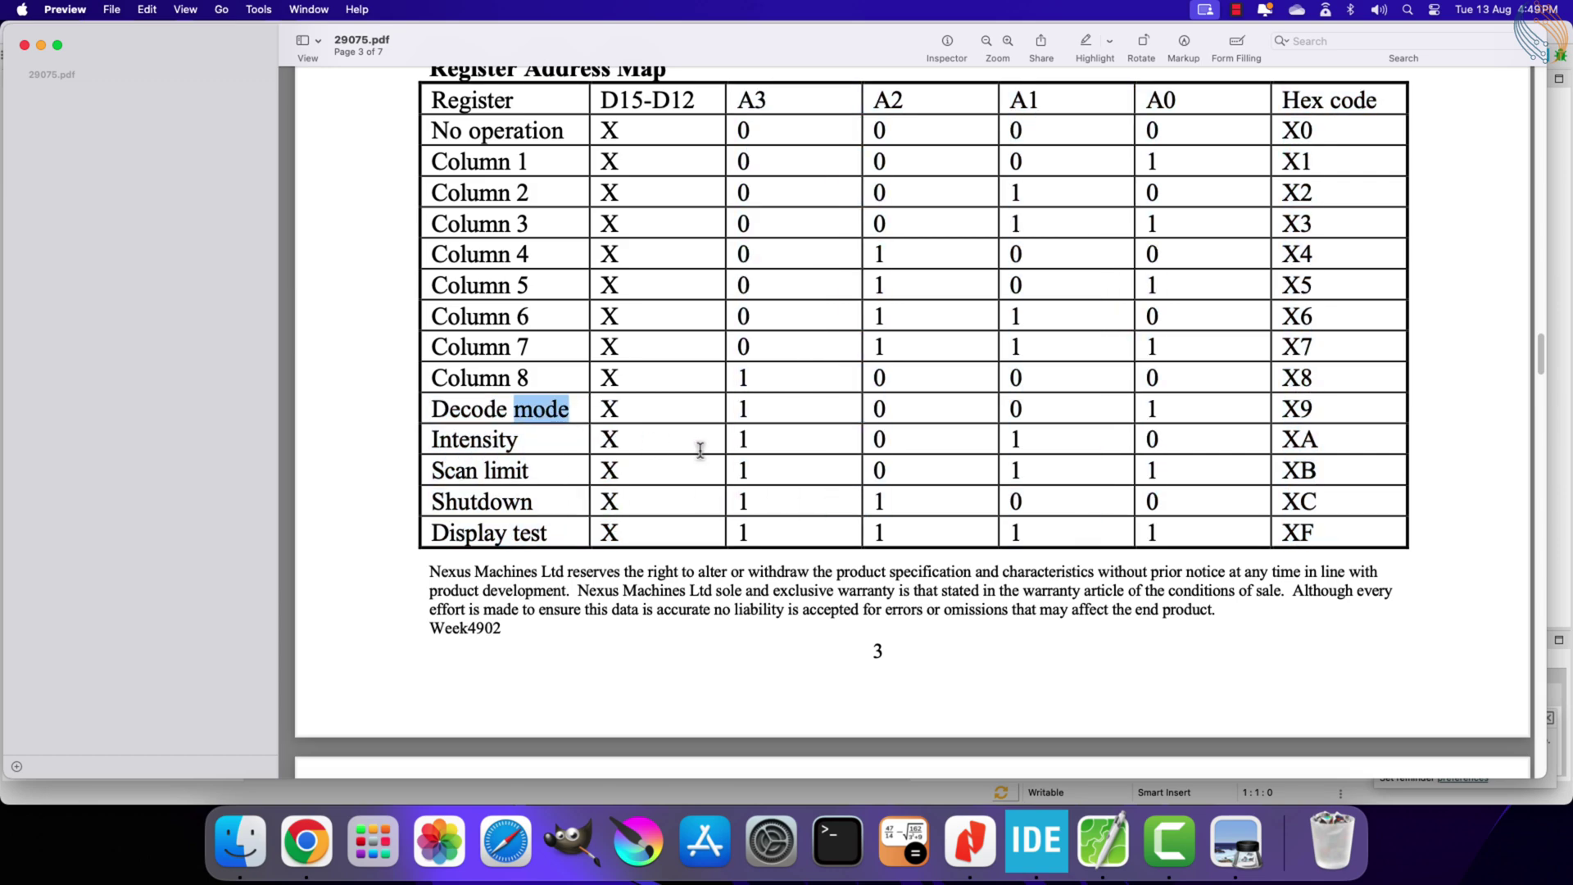
double_click(1303, 410)
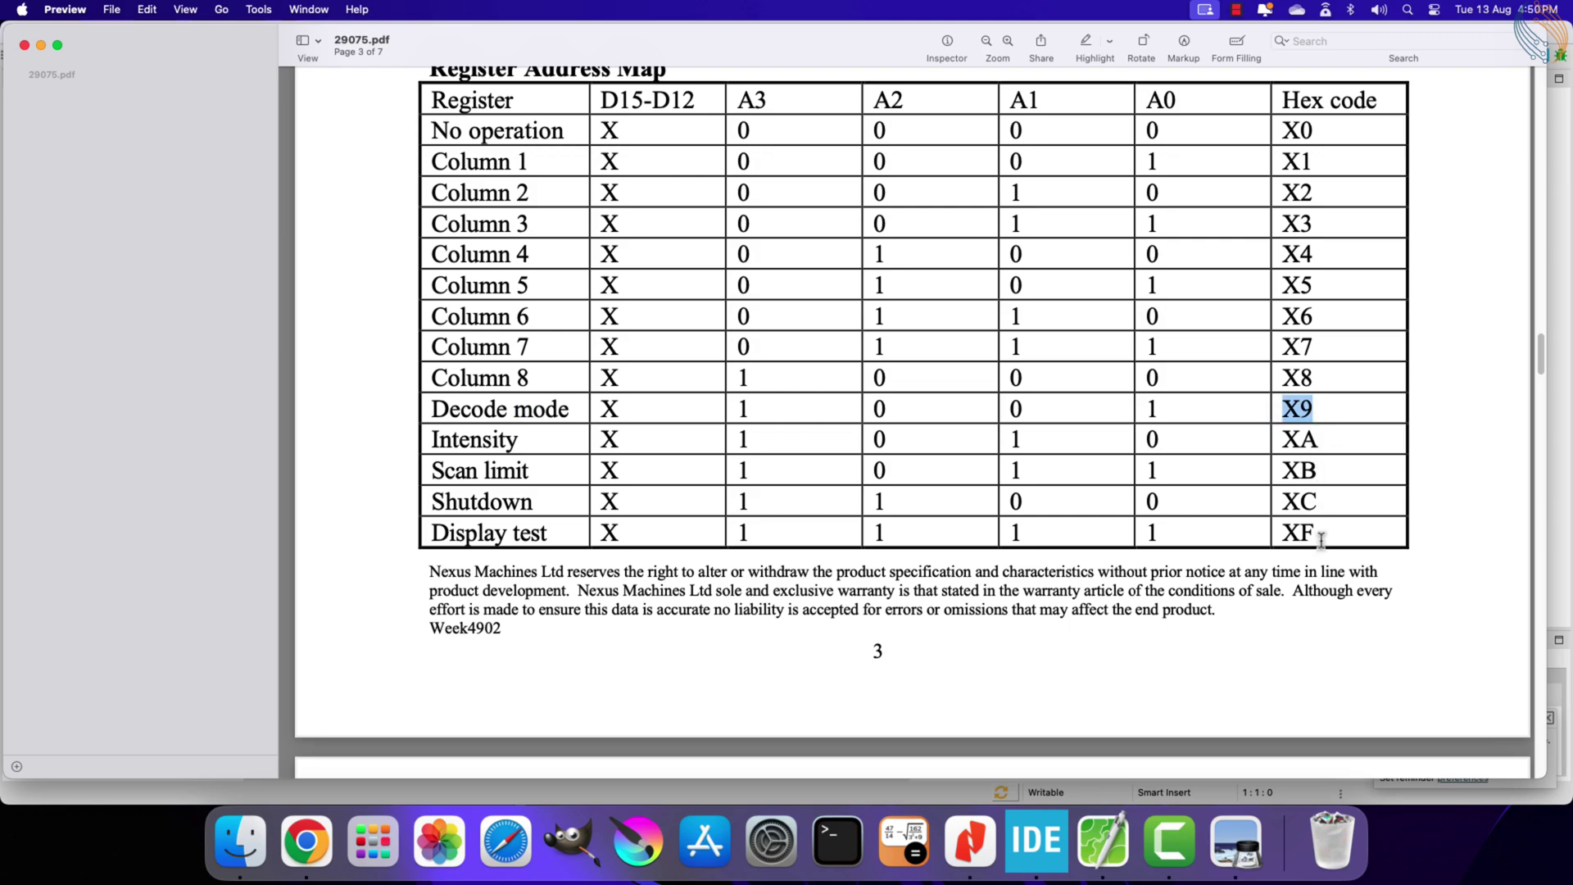
scroll(585, 514, down, 5)
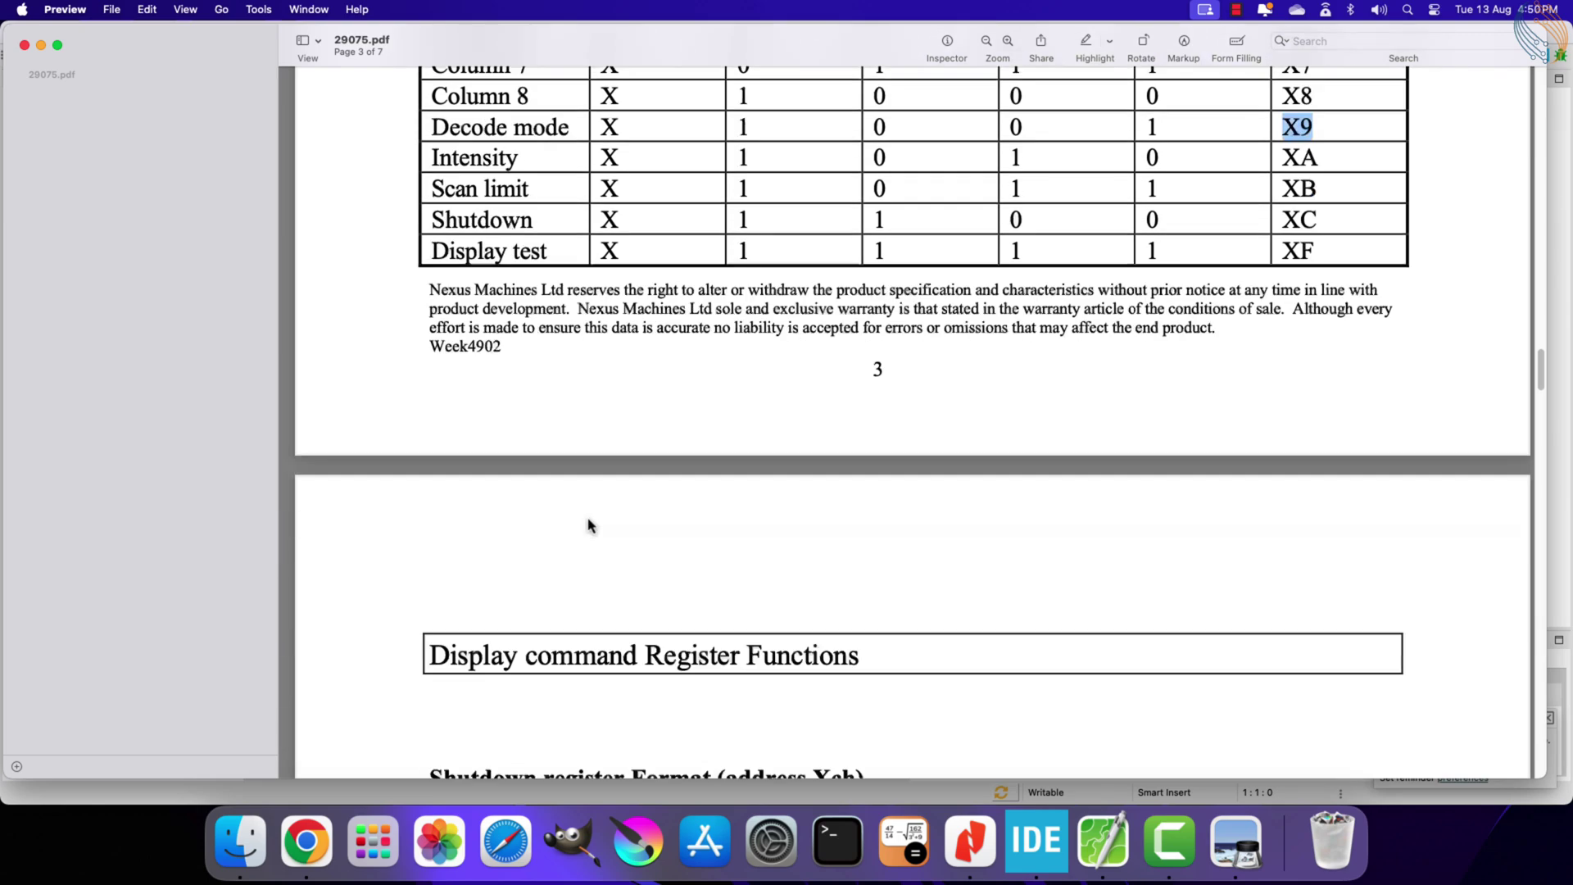
scroll(586, 514, down, 5)
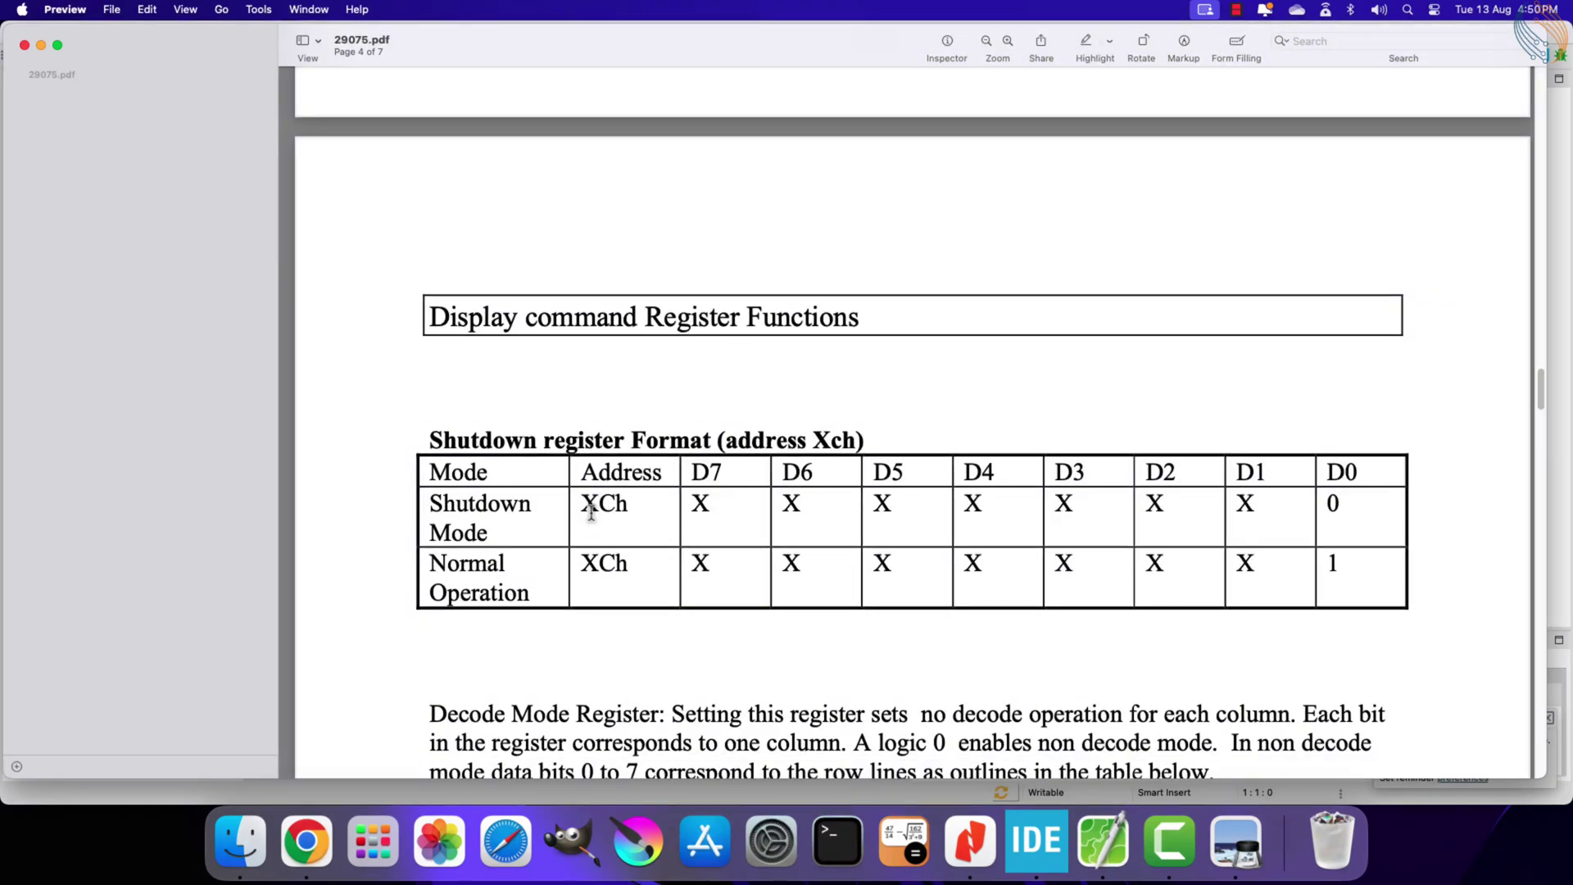
scroll(591, 513, down, 8)
scroll(591, 513, down, 1)
drag(514, 363, 659, 360)
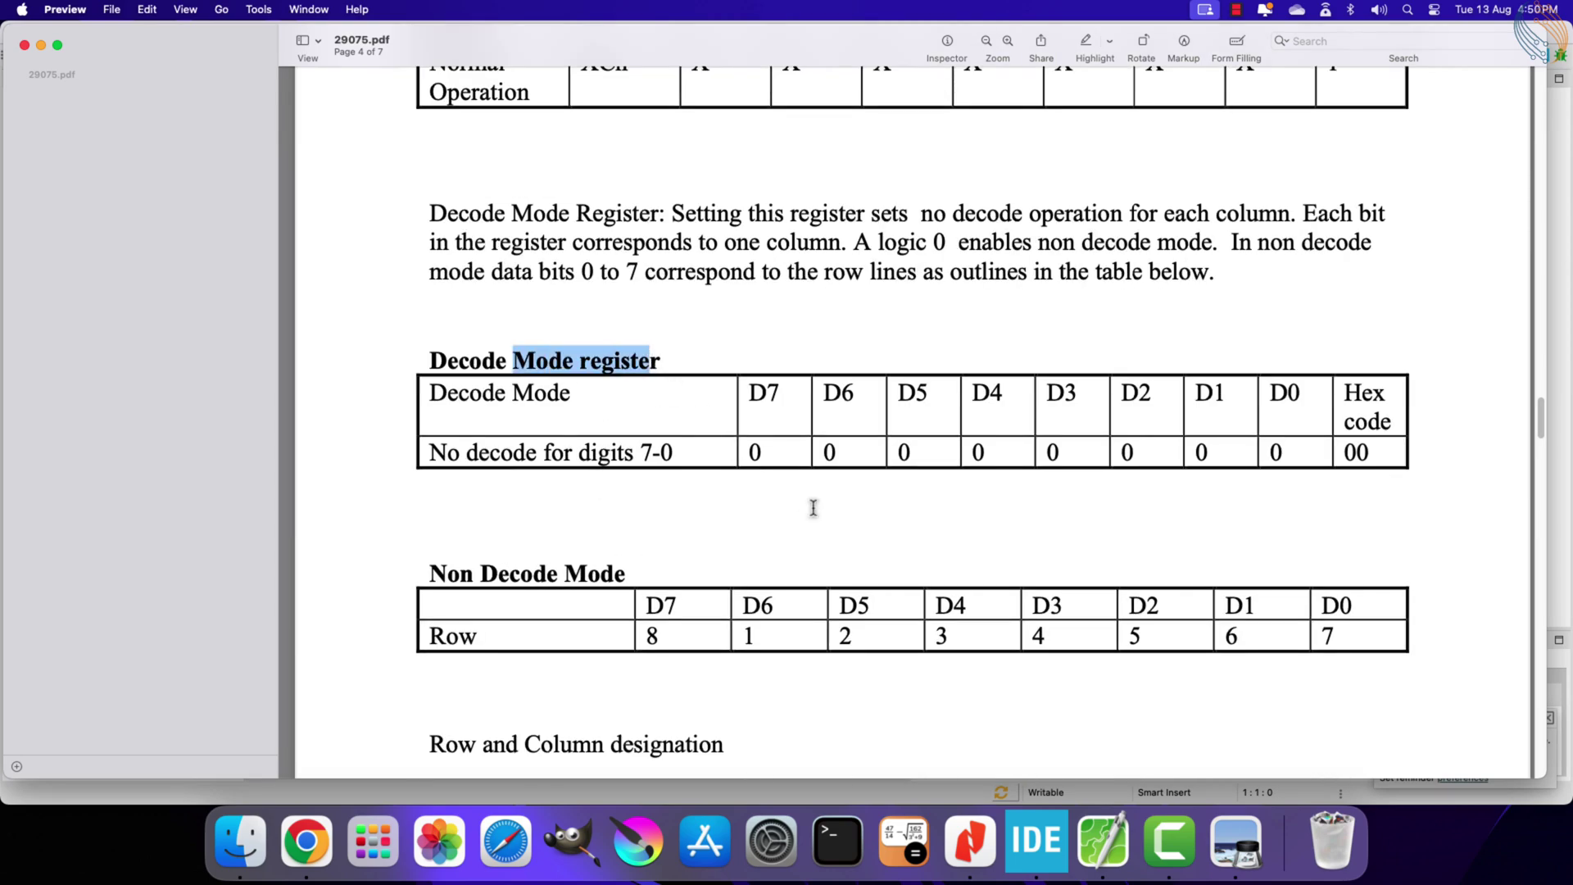
scroll(594, 560, down, 1)
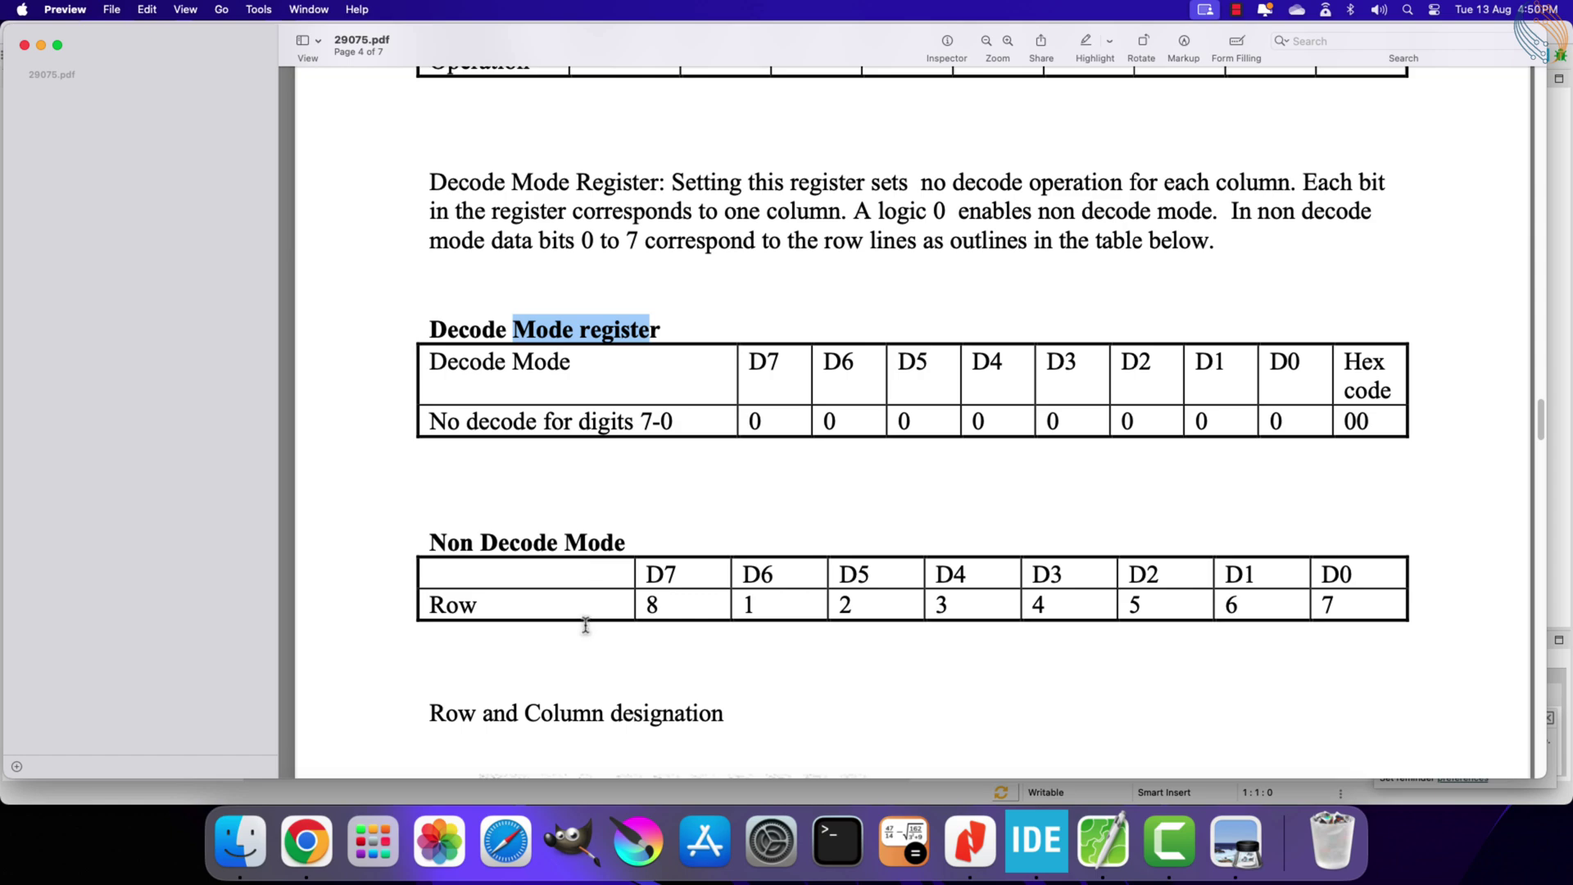
scroll(585, 627, down, 15)
scroll(585, 628, down, 10)
- Highlight the Intensity Register Format and its 3/32 duty-cycle entry in 29075.pdf
drag(443, 377, 709, 376)
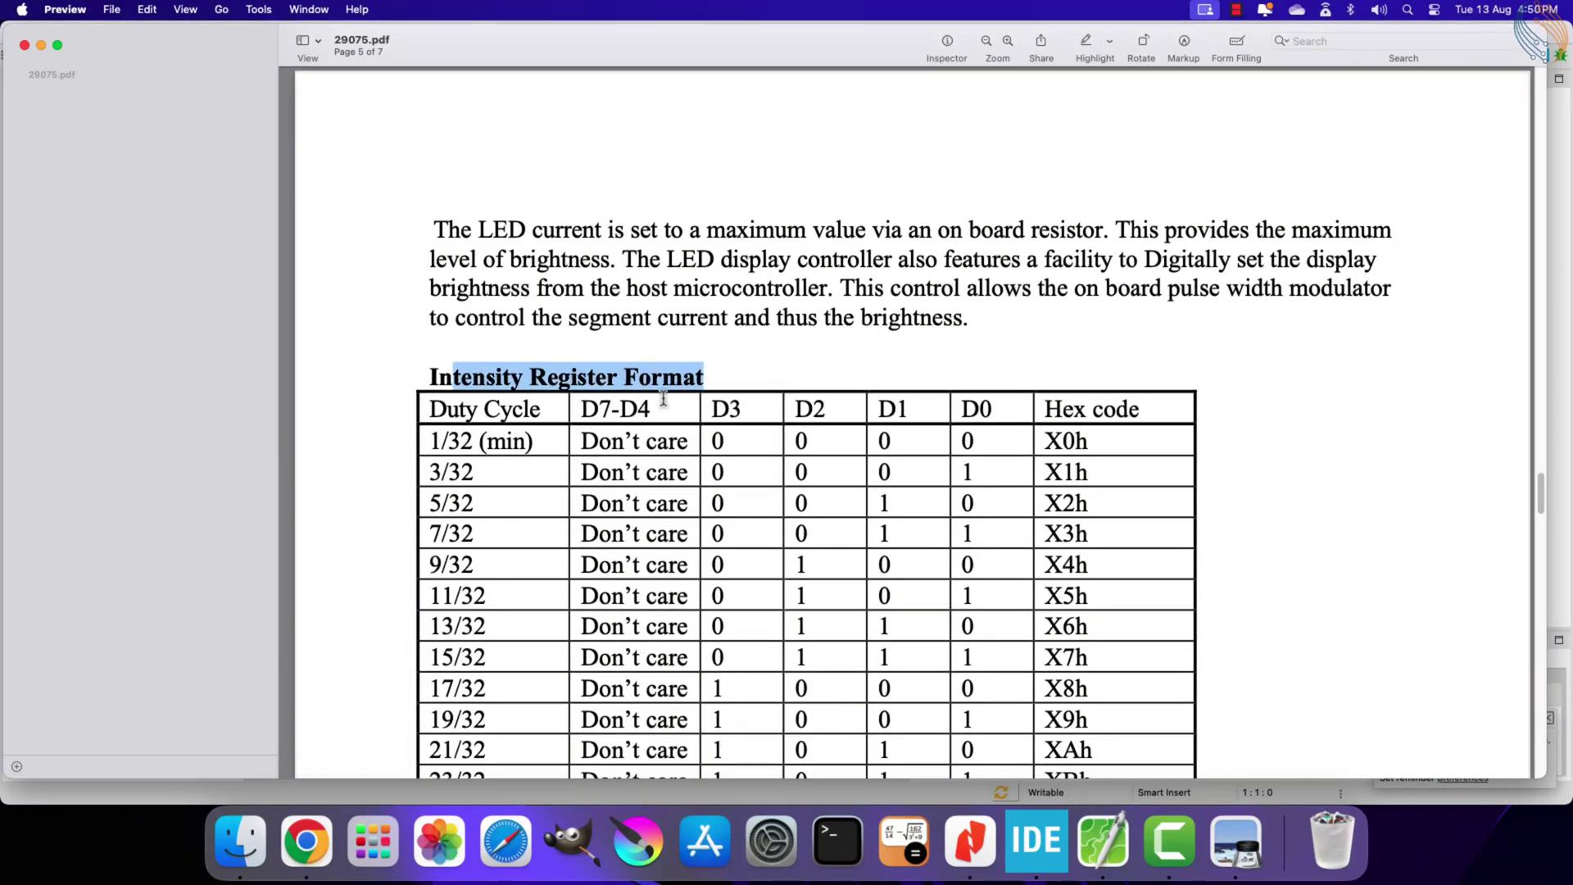
scroll(665, 398, down, 3)
scroll(665, 398, down, 2)
scroll(515, 381, down, 3)
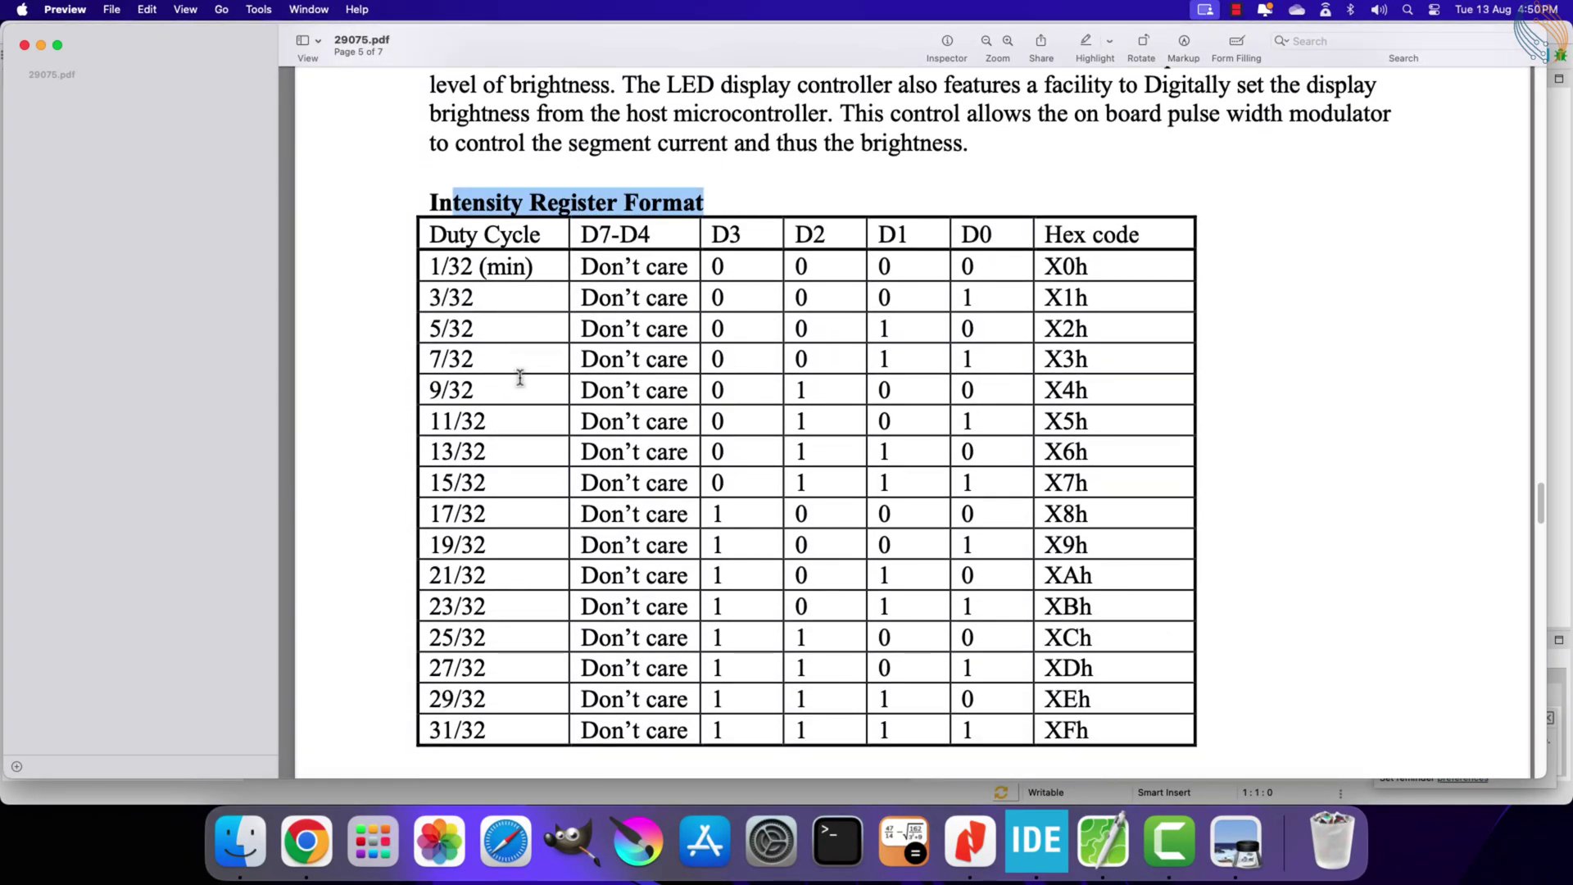
mouse_move(423, 267)
mouse_down()
mouse_move(449, 587)
mouse_move(487, 727)
mouse_up()
click(492, 318)
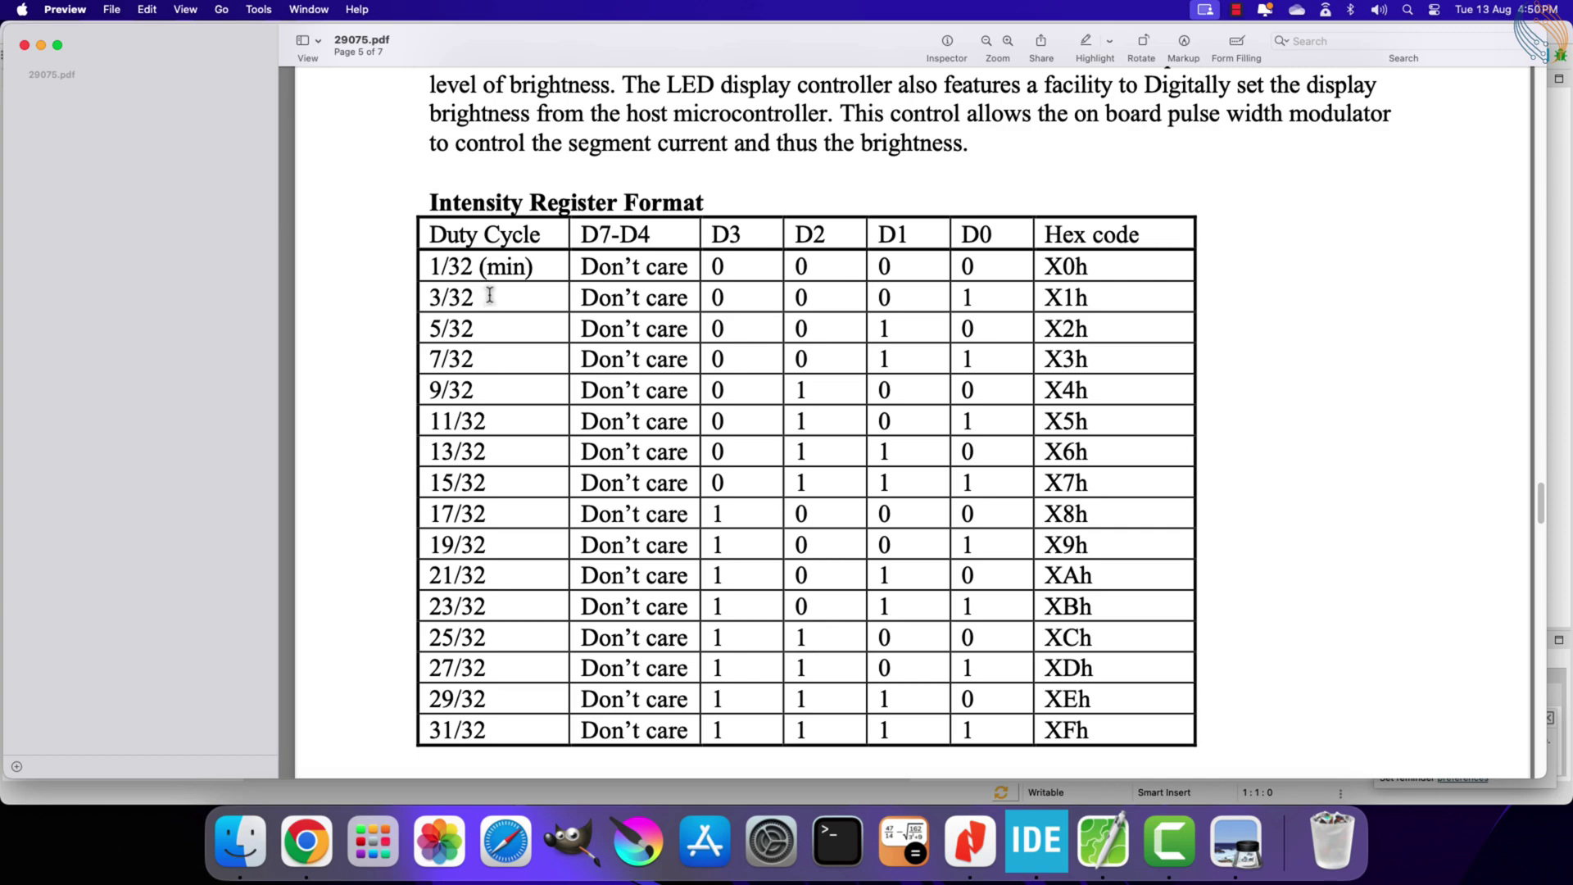
mouse_move(436, 297)
mouse_down()
mouse_move(516, 298)
mouse_move(477, 298)
mouse_up()
click(423, 298)
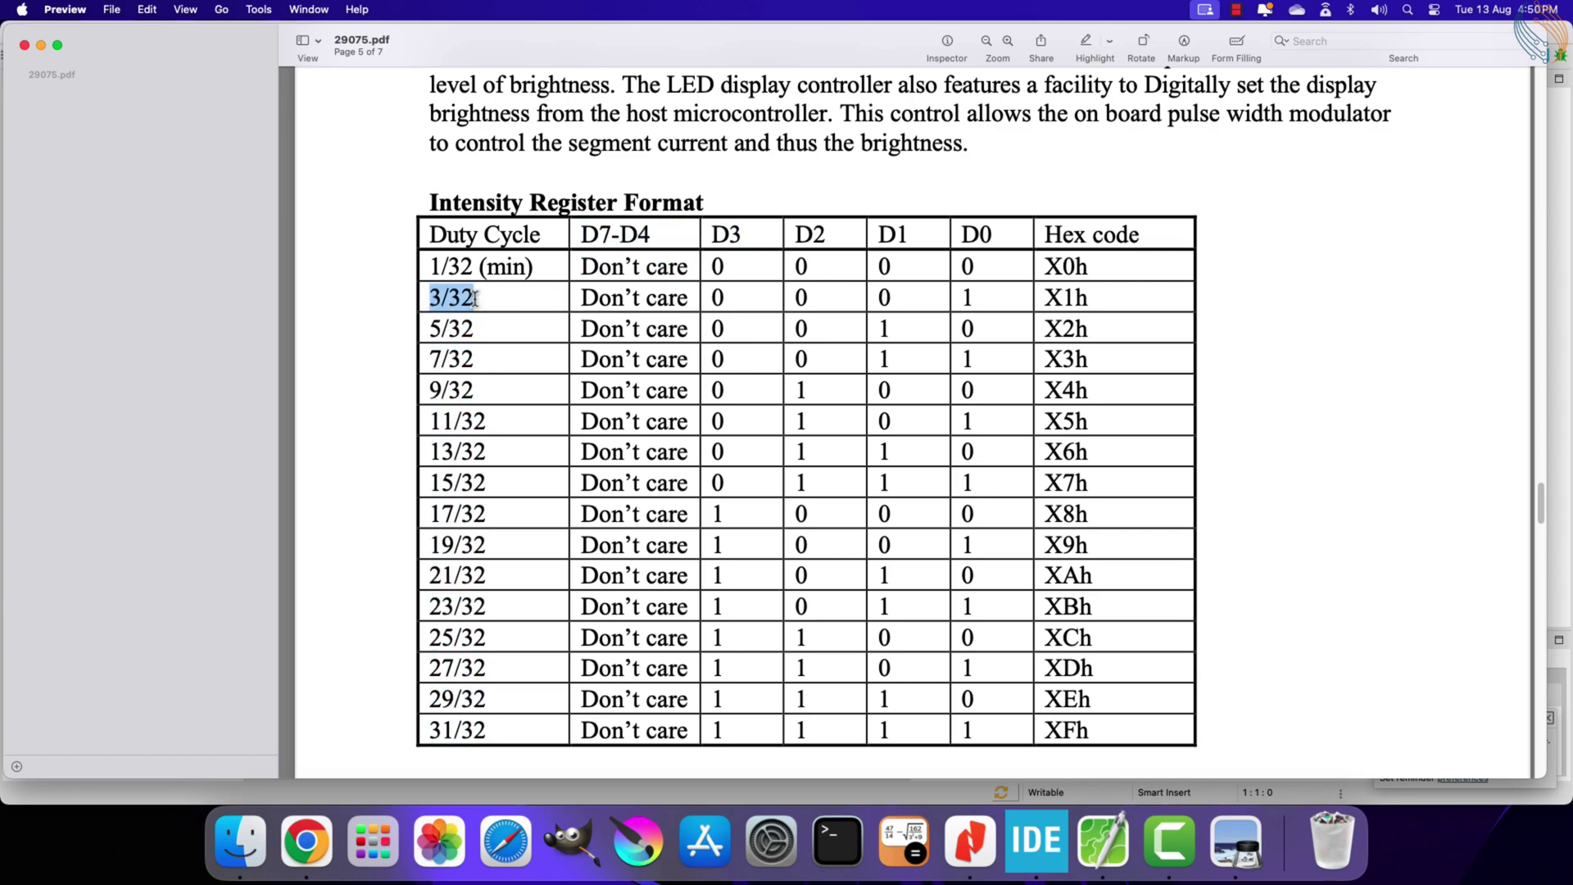
double_click(955, 298)
scroll(861, 369, down, 5)
scroll(800, 369, down, 5)
scroll(766, 338, down, 3)
- Highlight the Scan Limit all-columns X7h row and the Shutdown register's 0 shutdown bit
drag(443, 275, 739, 276)
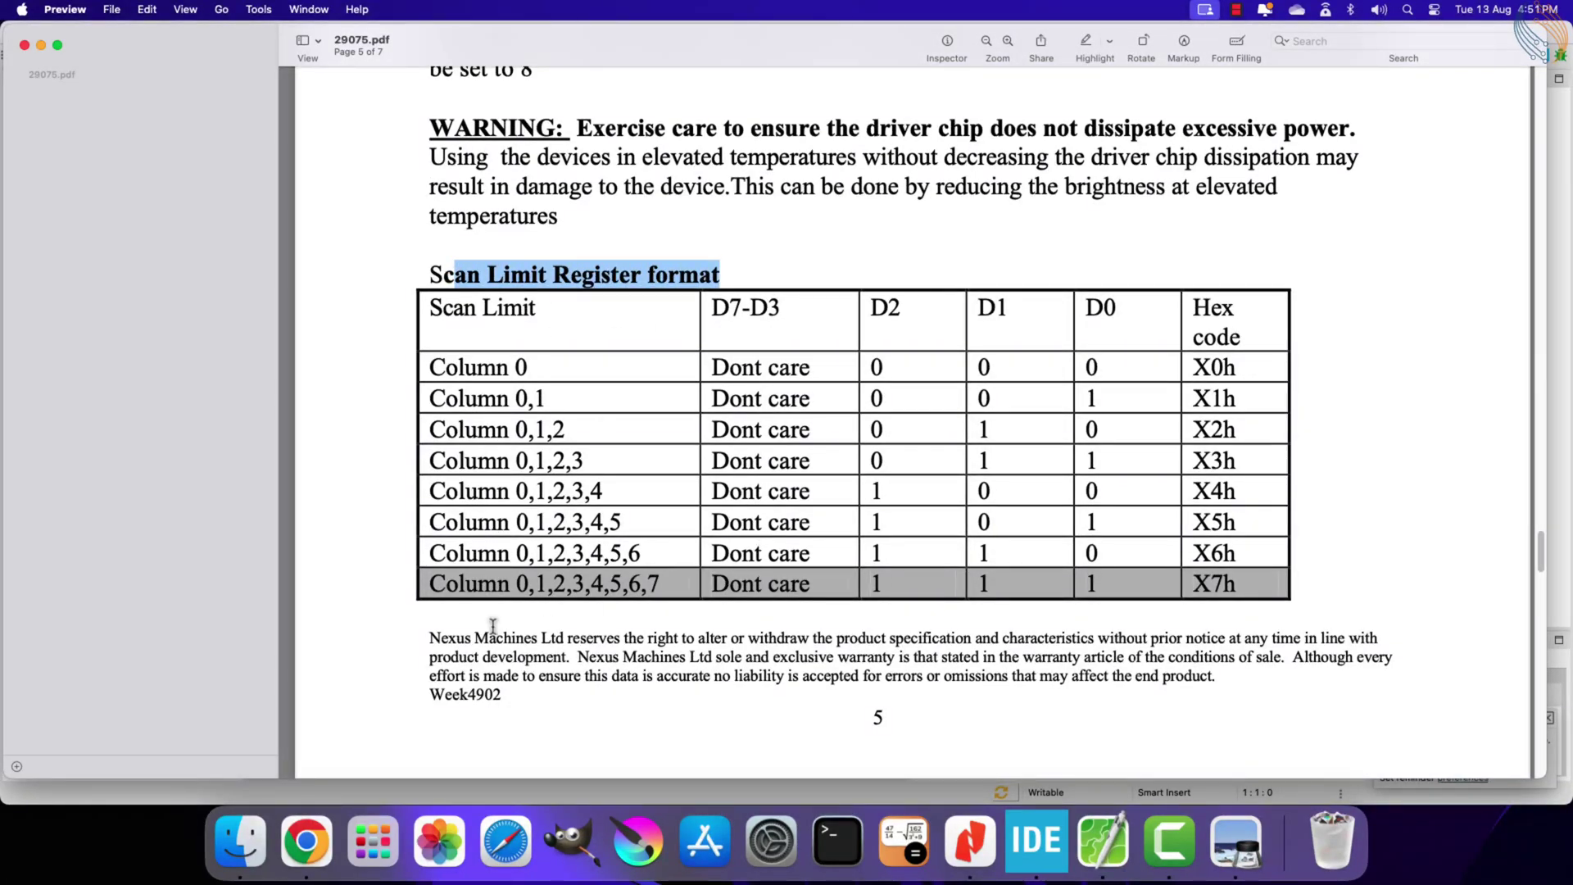
drag(509, 584, 1254, 591)
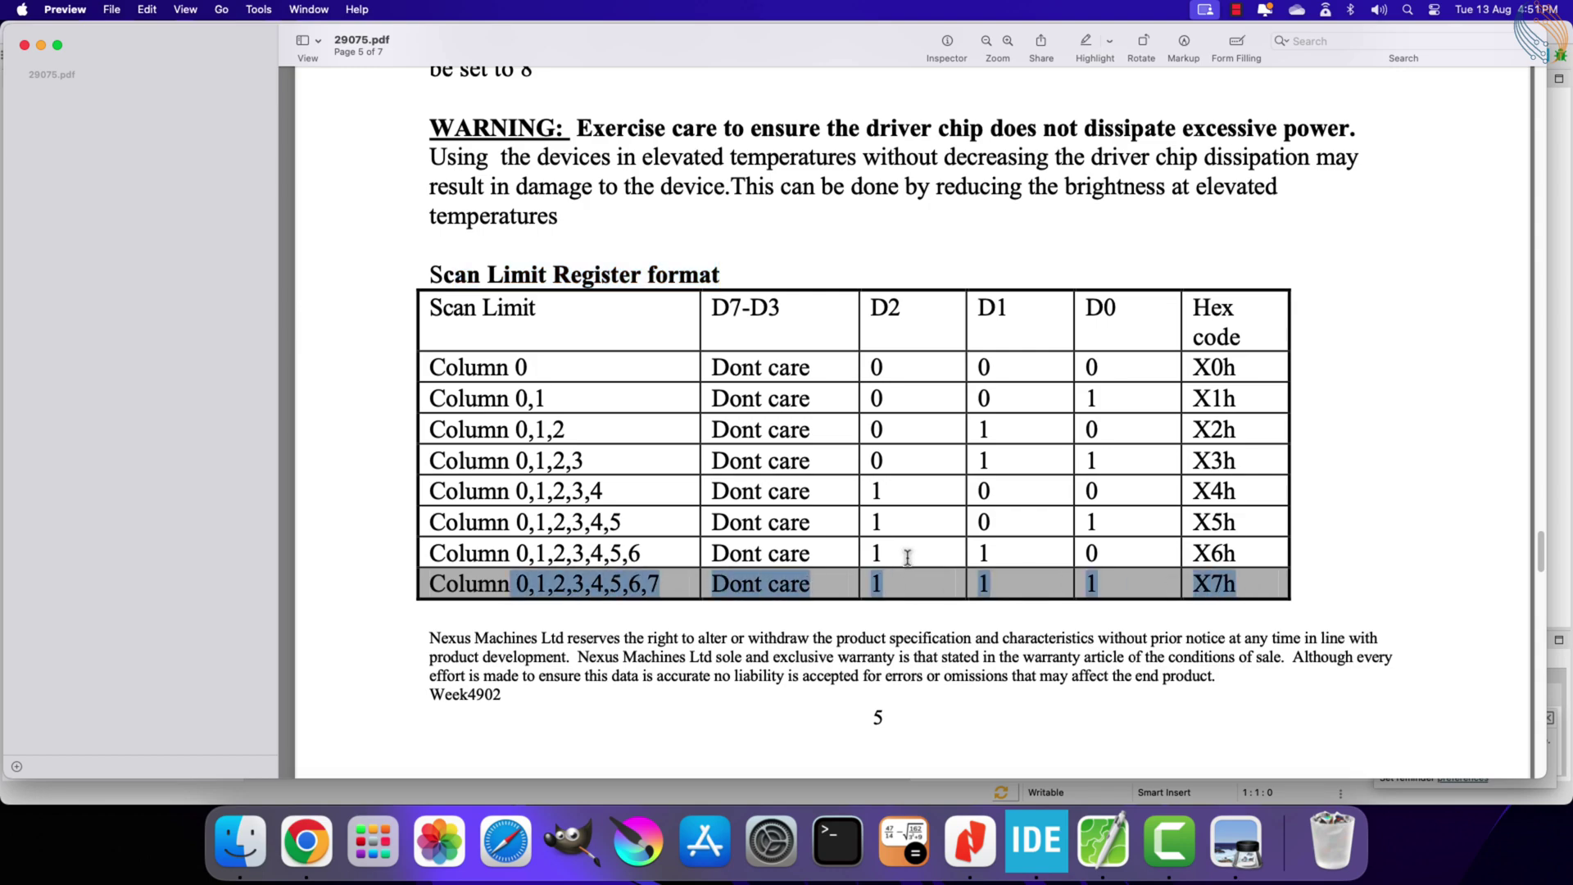
scroll(640, 516, down, 5)
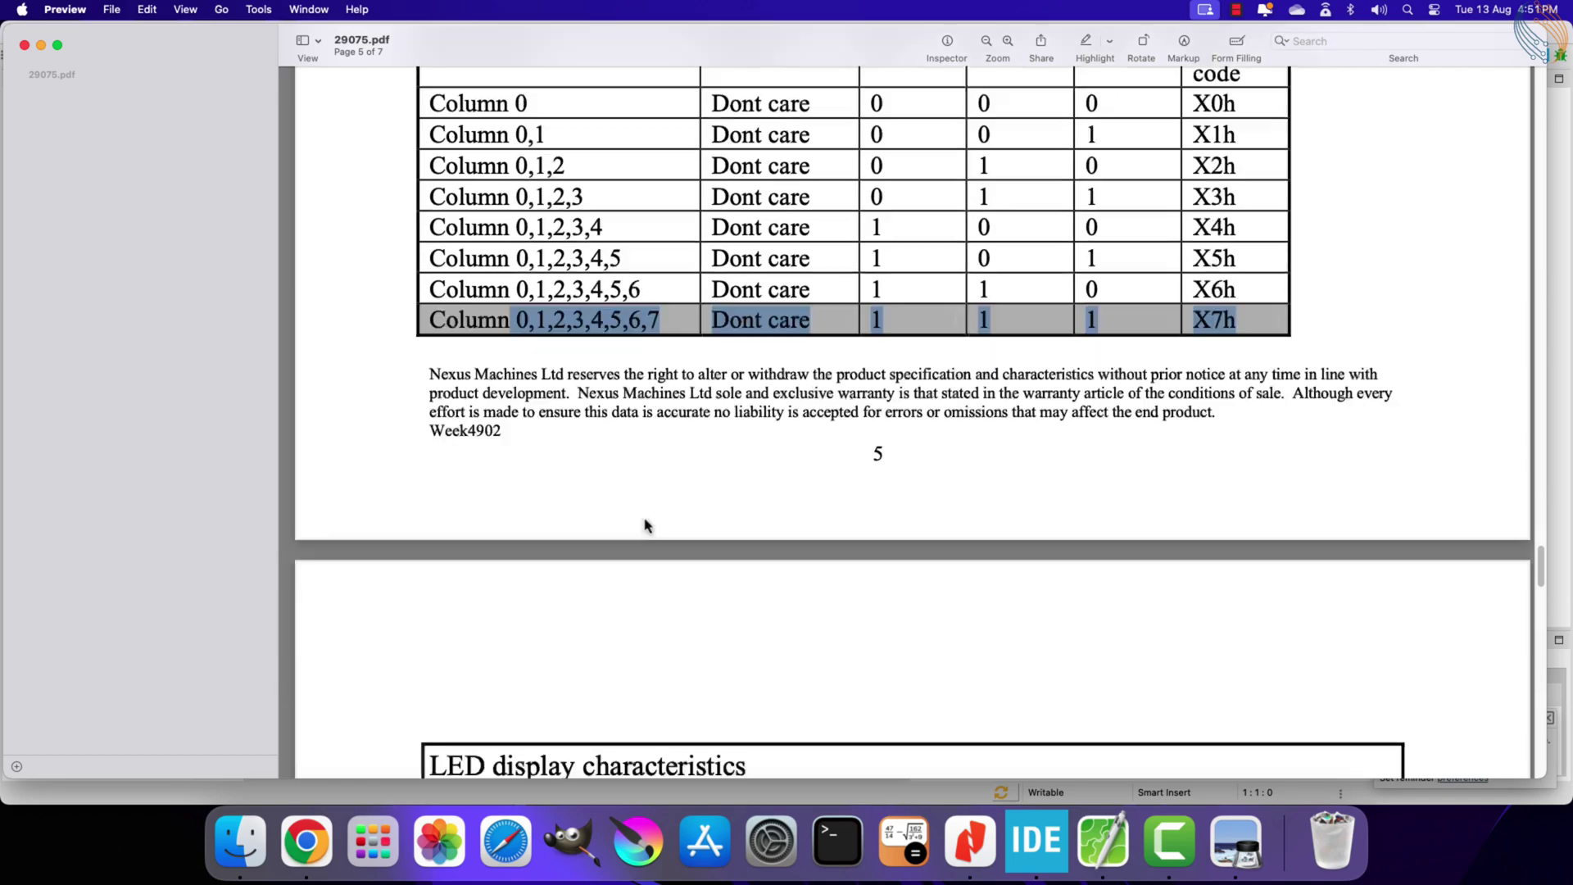
scroll(640, 517, down, 5)
scroll(640, 516, down, 3)
scroll(641, 517, down, 3)
scroll(640, 516, down, 3)
scroll(640, 517, down, 2)
scroll(640, 517, down, 5)
scroll(641, 518, down, 4)
scroll(648, 517, down, 5)
scroll(648, 517, down, 6)
scroll(648, 517, down, 4)
scroll(647, 517, down, 4)
scroll(650, 526, up, 5)
scroll(650, 527, up, 5)
scroll(650, 526, up, 4)
scroll(660, 513, up, 4)
scroll(660, 513, up, 5)
scroll(661, 513, up, 5)
scroll(664, 510, up, 5)
scroll(668, 508, up, 4)
scroll(667, 507, up, 5)
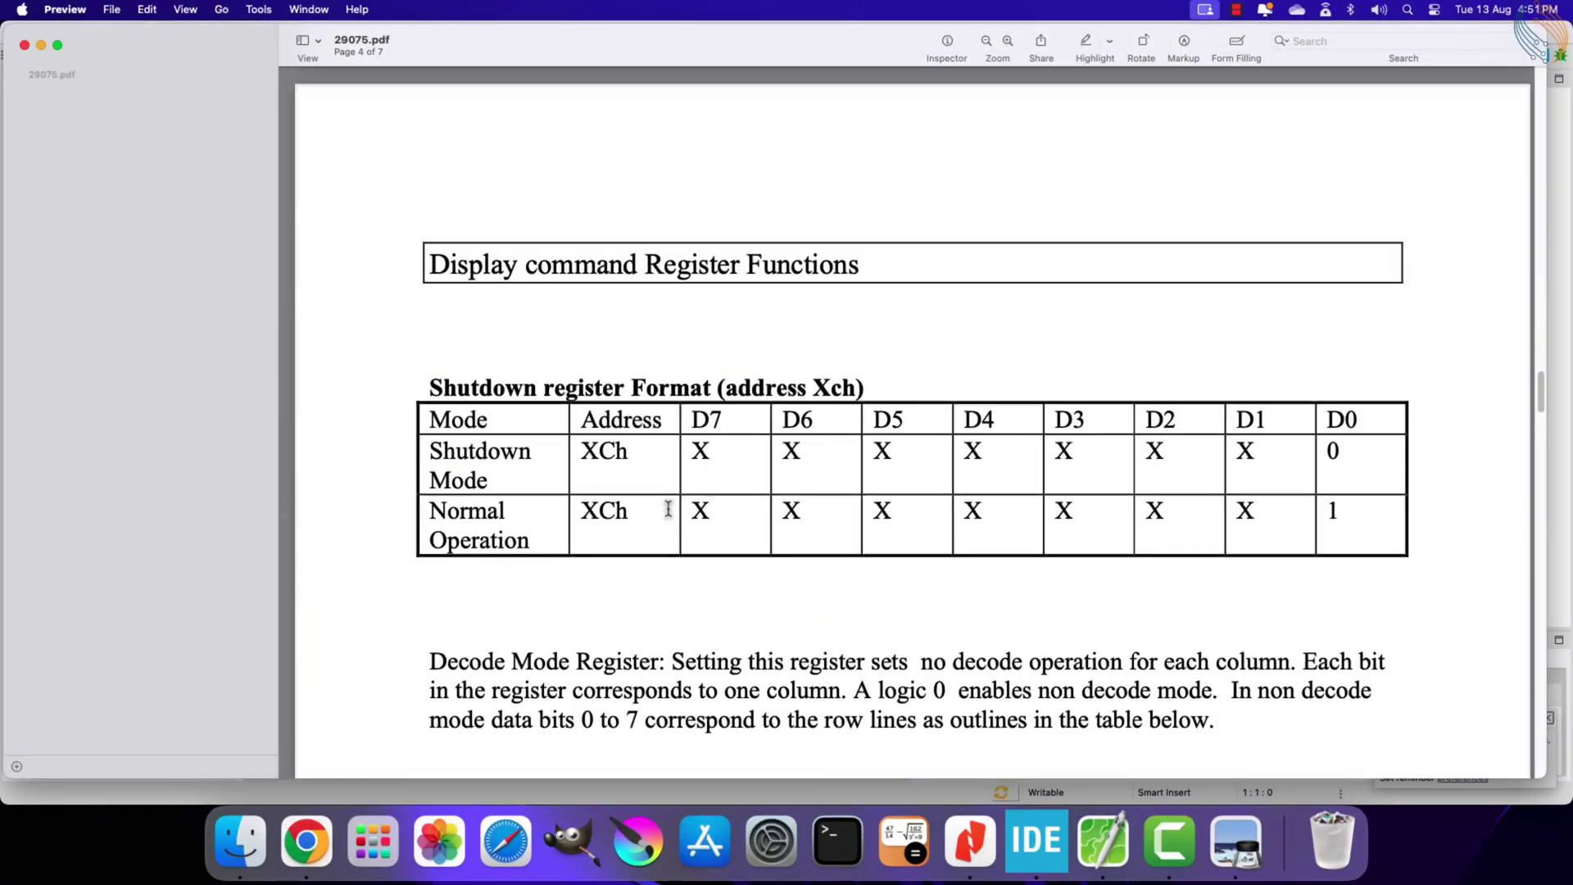
drag(430, 392, 802, 375)
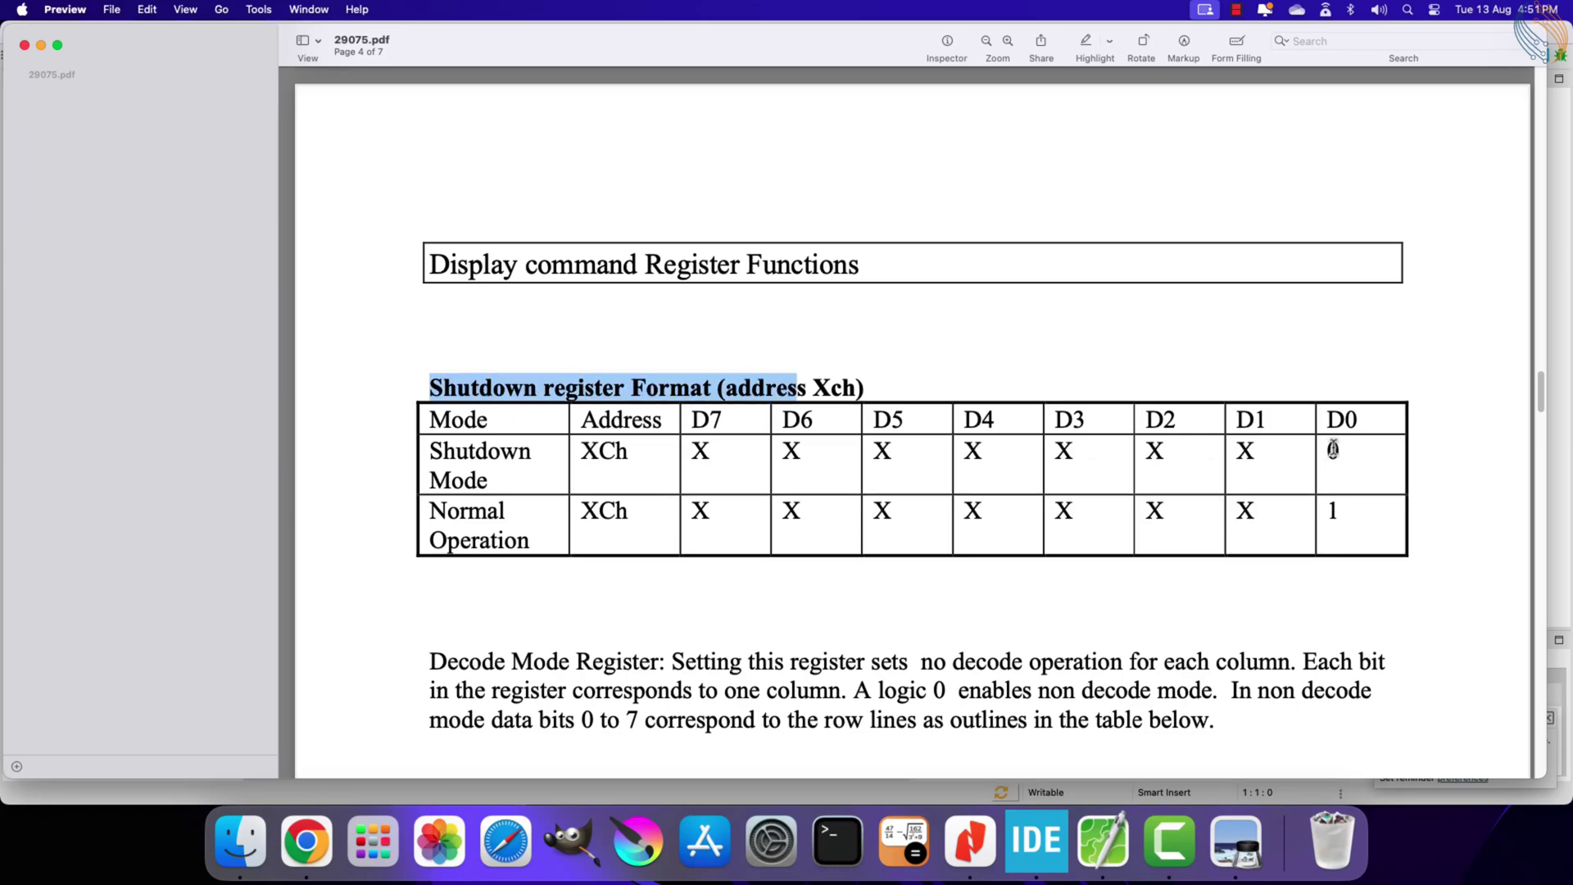
drag(1330, 450, 1349, 455)
drag(1325, 514, 1346, 514)
scroll(959, 517, up, 10)
scroll(902, 516, up, 10)
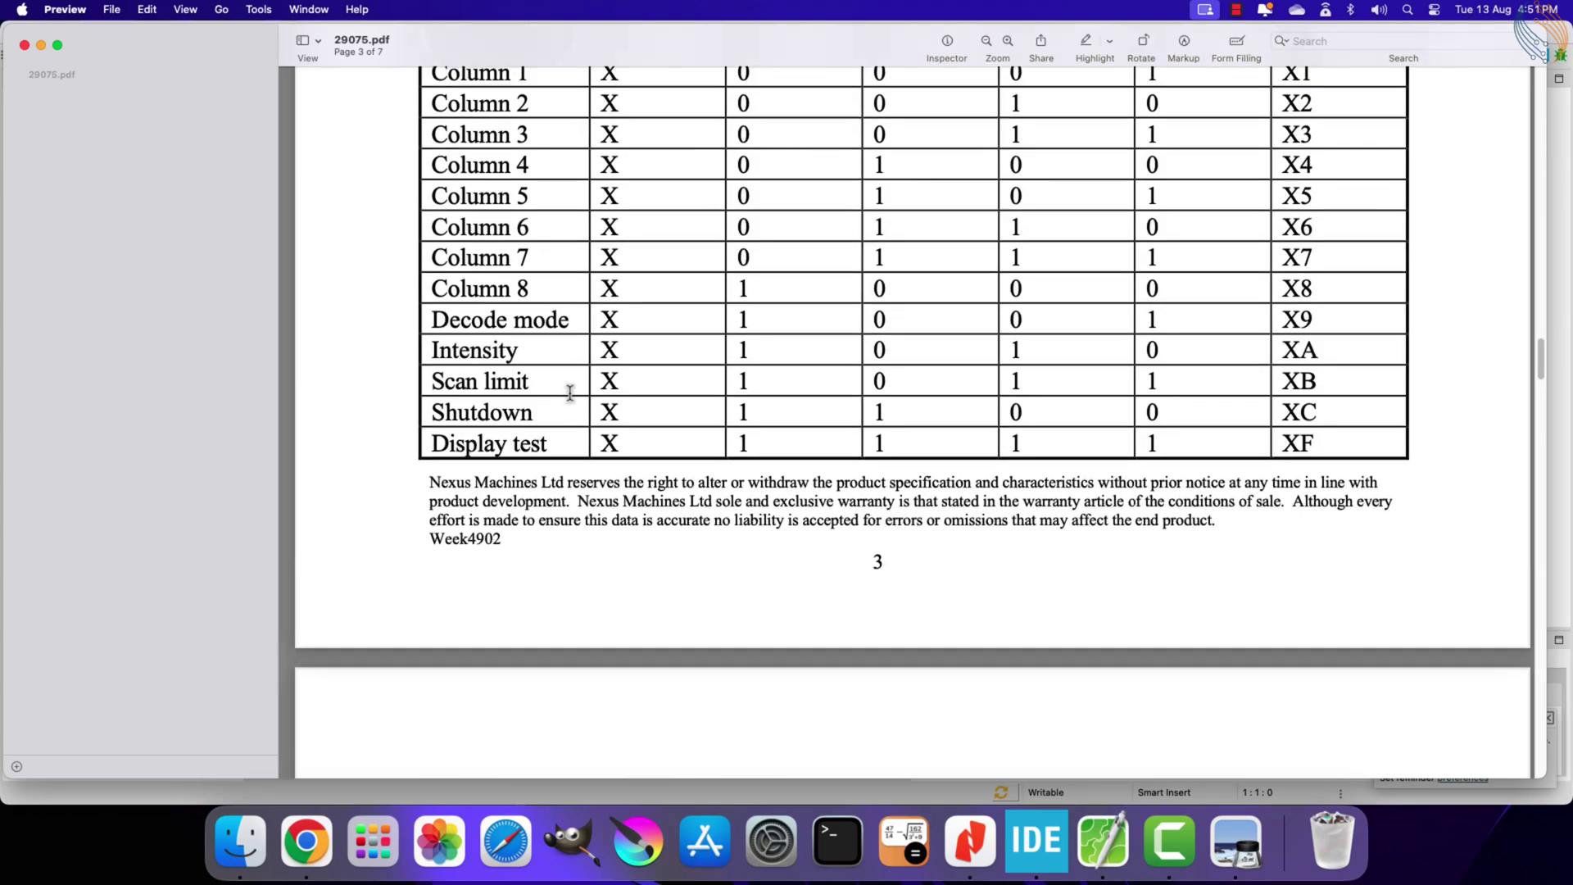
scroll(901, 519, up, 1)
- Highlight the Decode mode through Display test rows of the register address map
drag(414, 451, 560, 457)
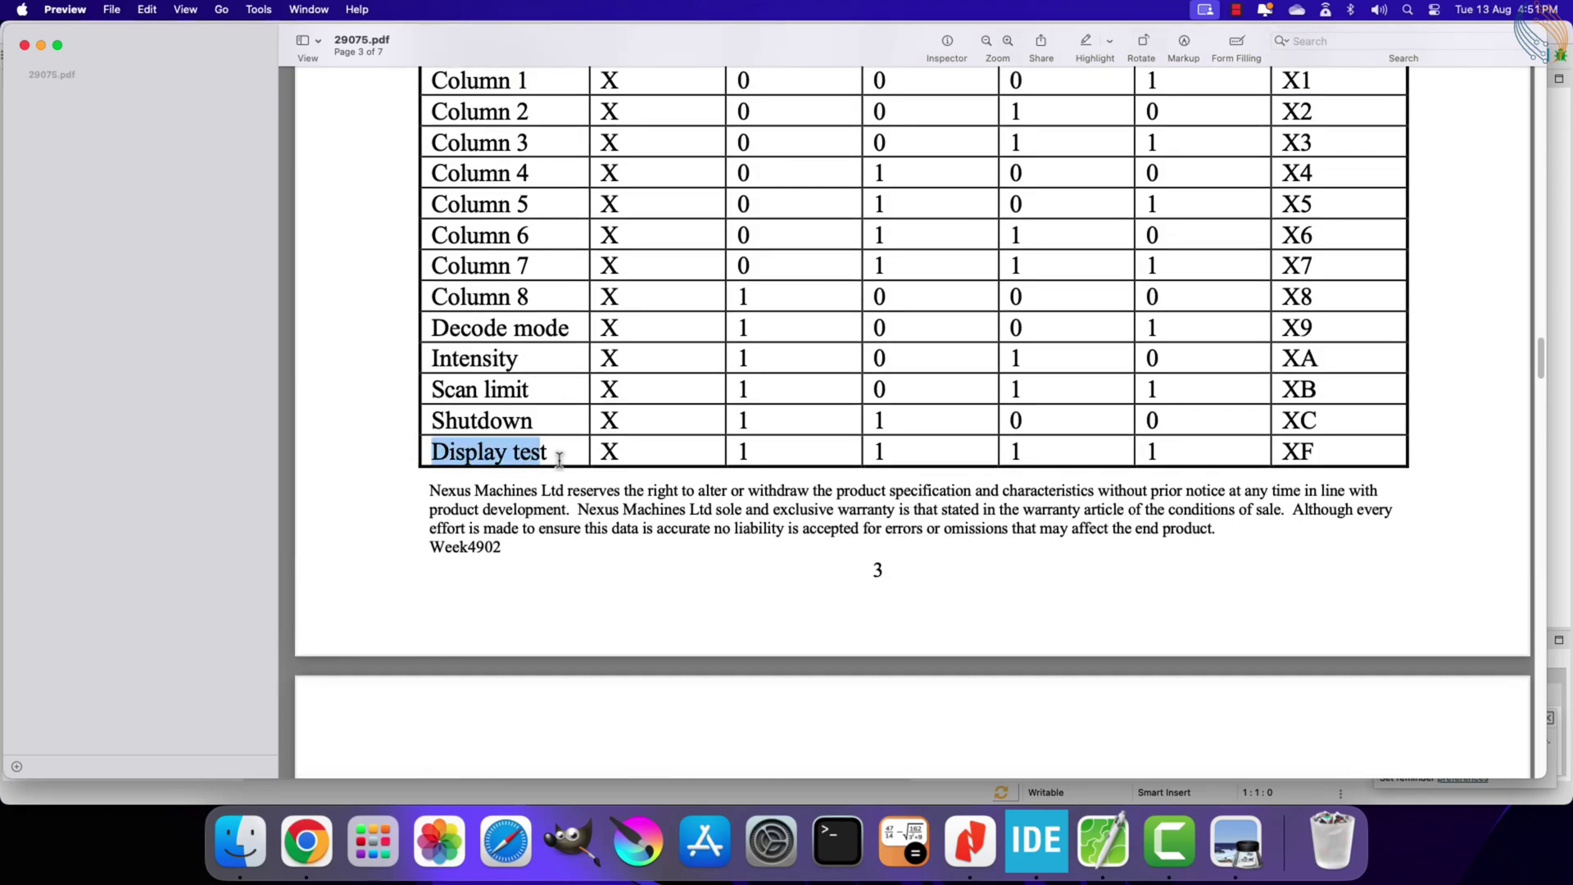
click(562, 452)
drag(432, 330, 621, 458)
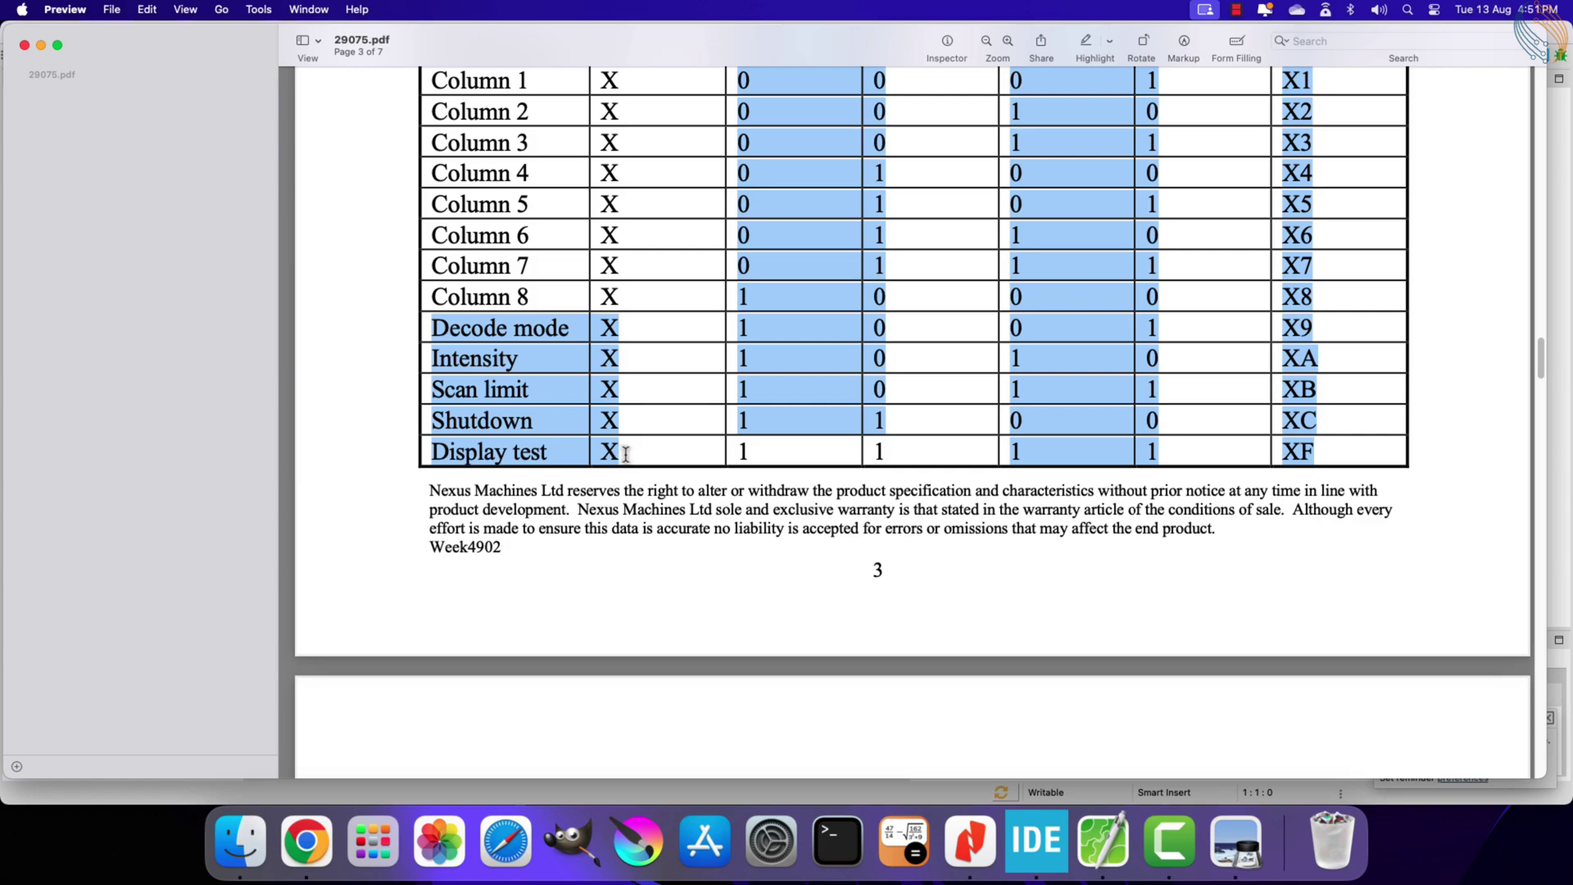
click(627, 523)
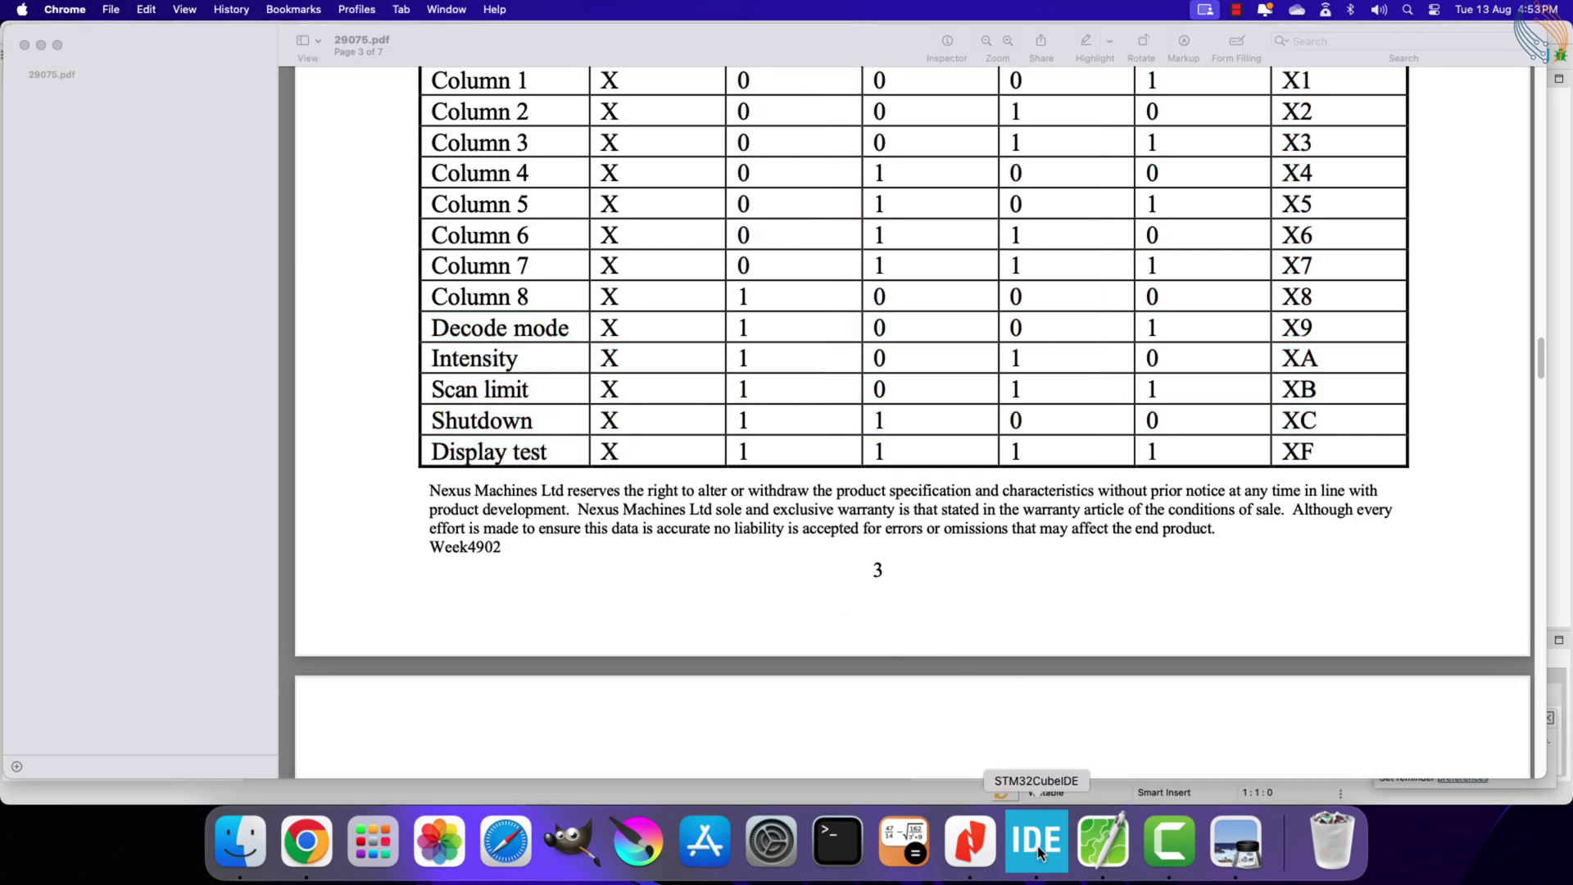
- Type an empty void max7219_write(uint8_t Addr, uint8_t data) under USER CODE BEGIN 0
click(1038, 846)
scroll(470, 415, down, 2)
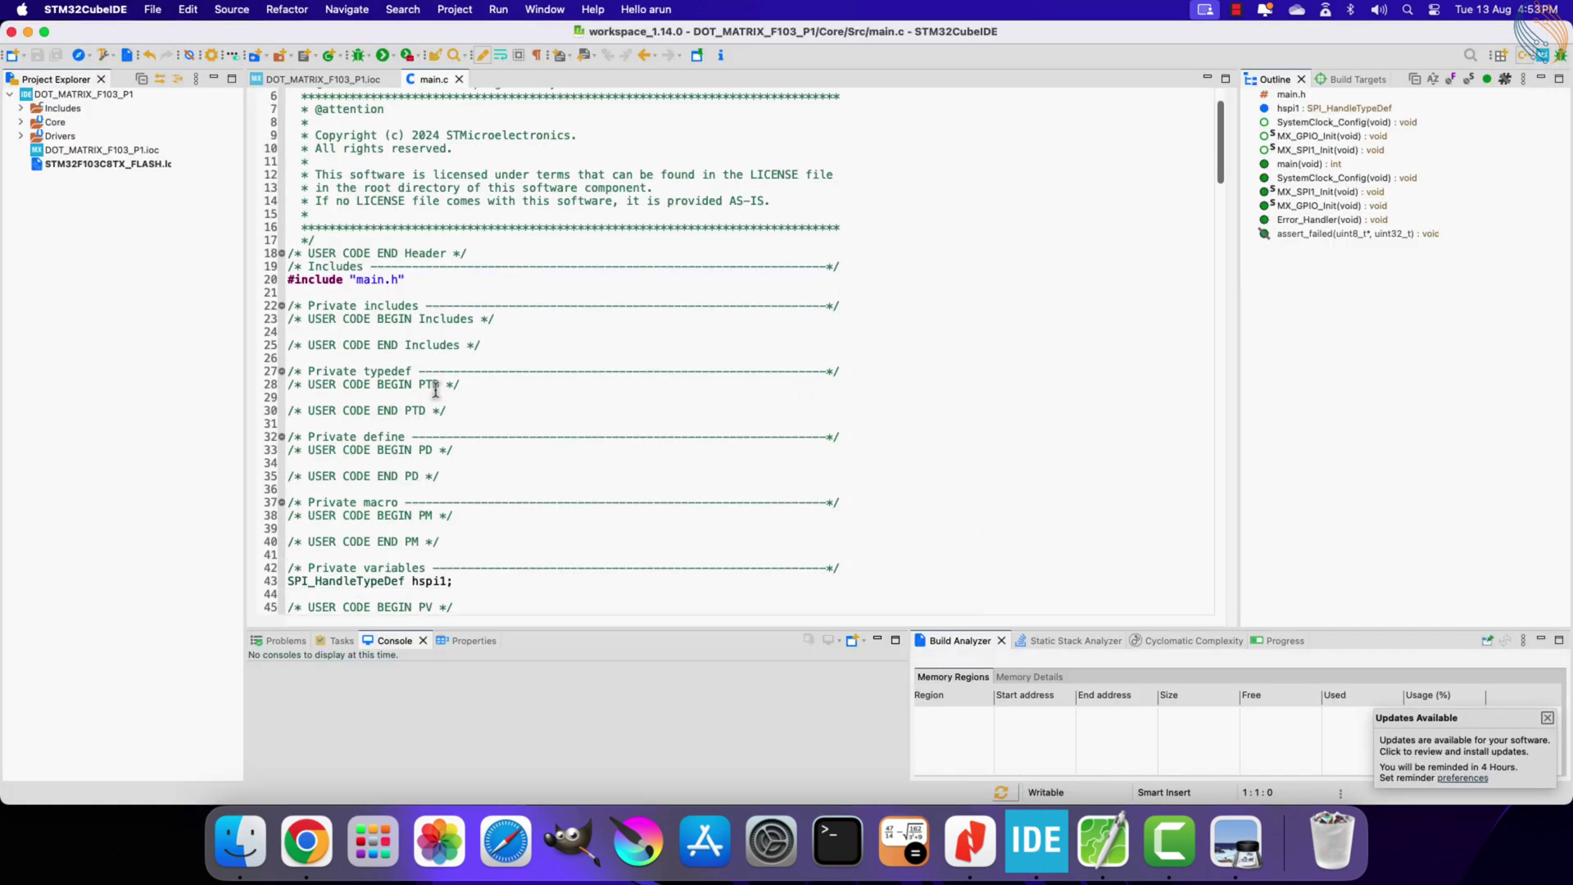
scroll(433, 402, down, 5)
scroll(433, 403, down, 5)
click(693, 441)
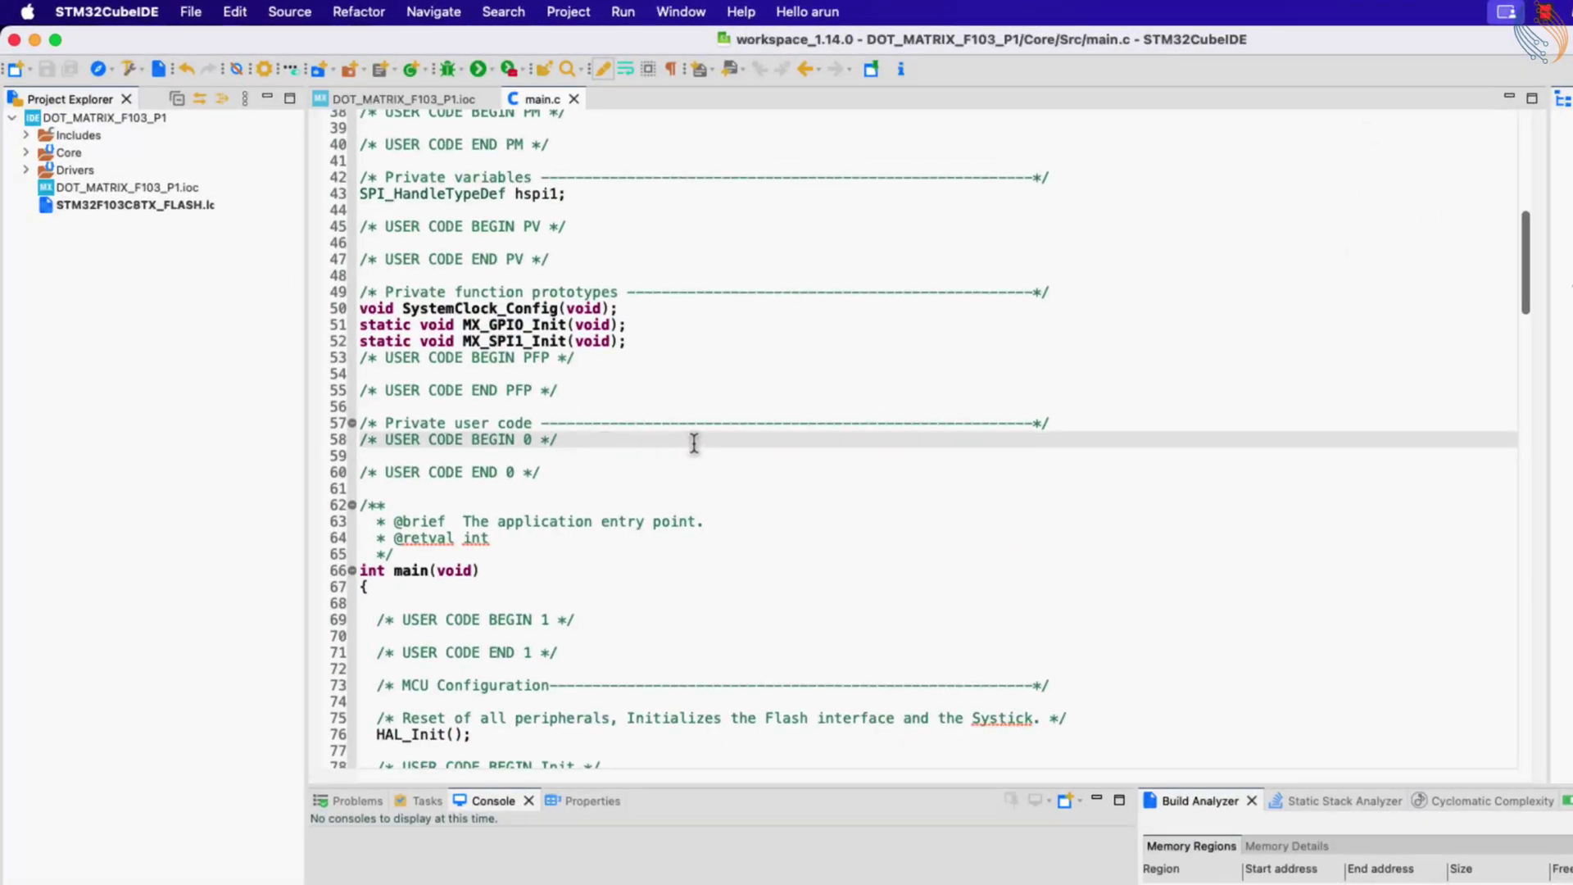
key(Return)
key(Return)
key(Return)
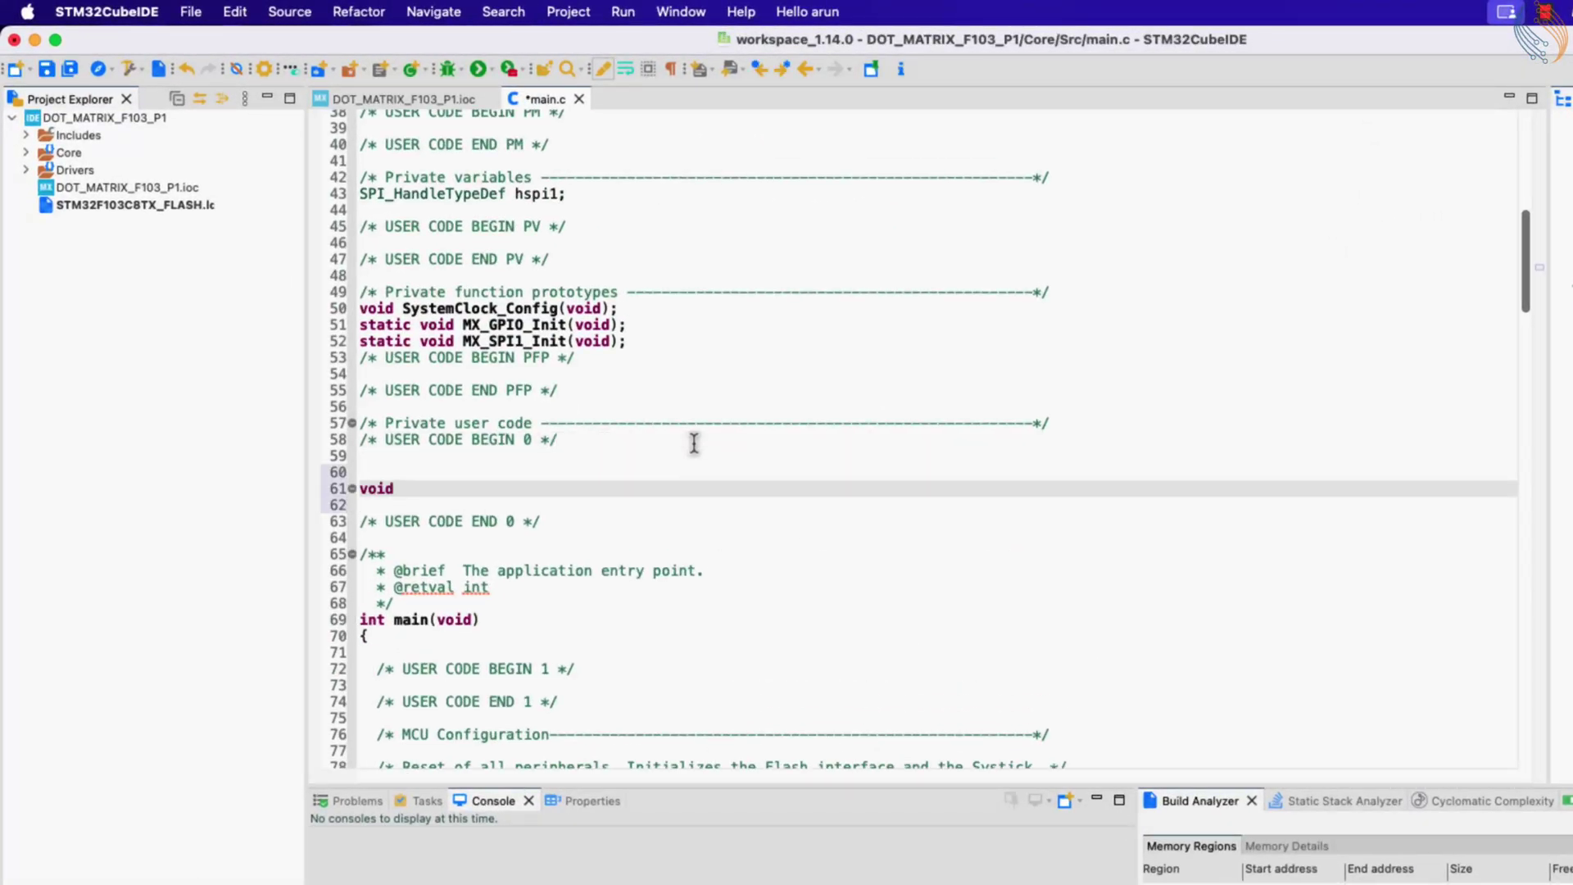
text(max7219_write)
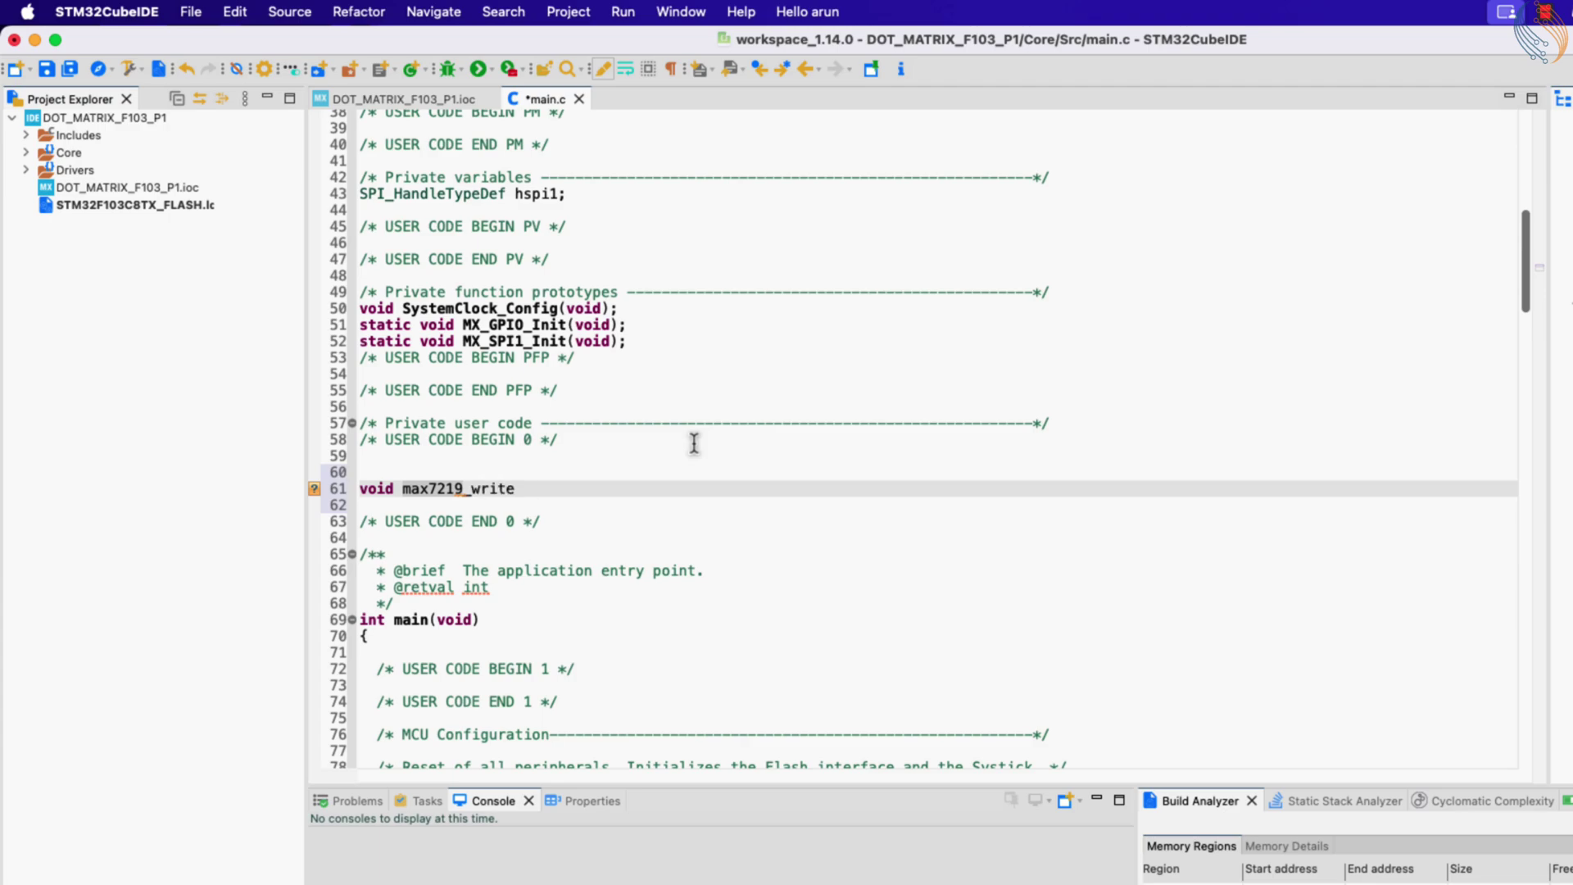
text( (uint8)
text(_t Addr, uint8_t data)
key(End)
key(Return)
text({)
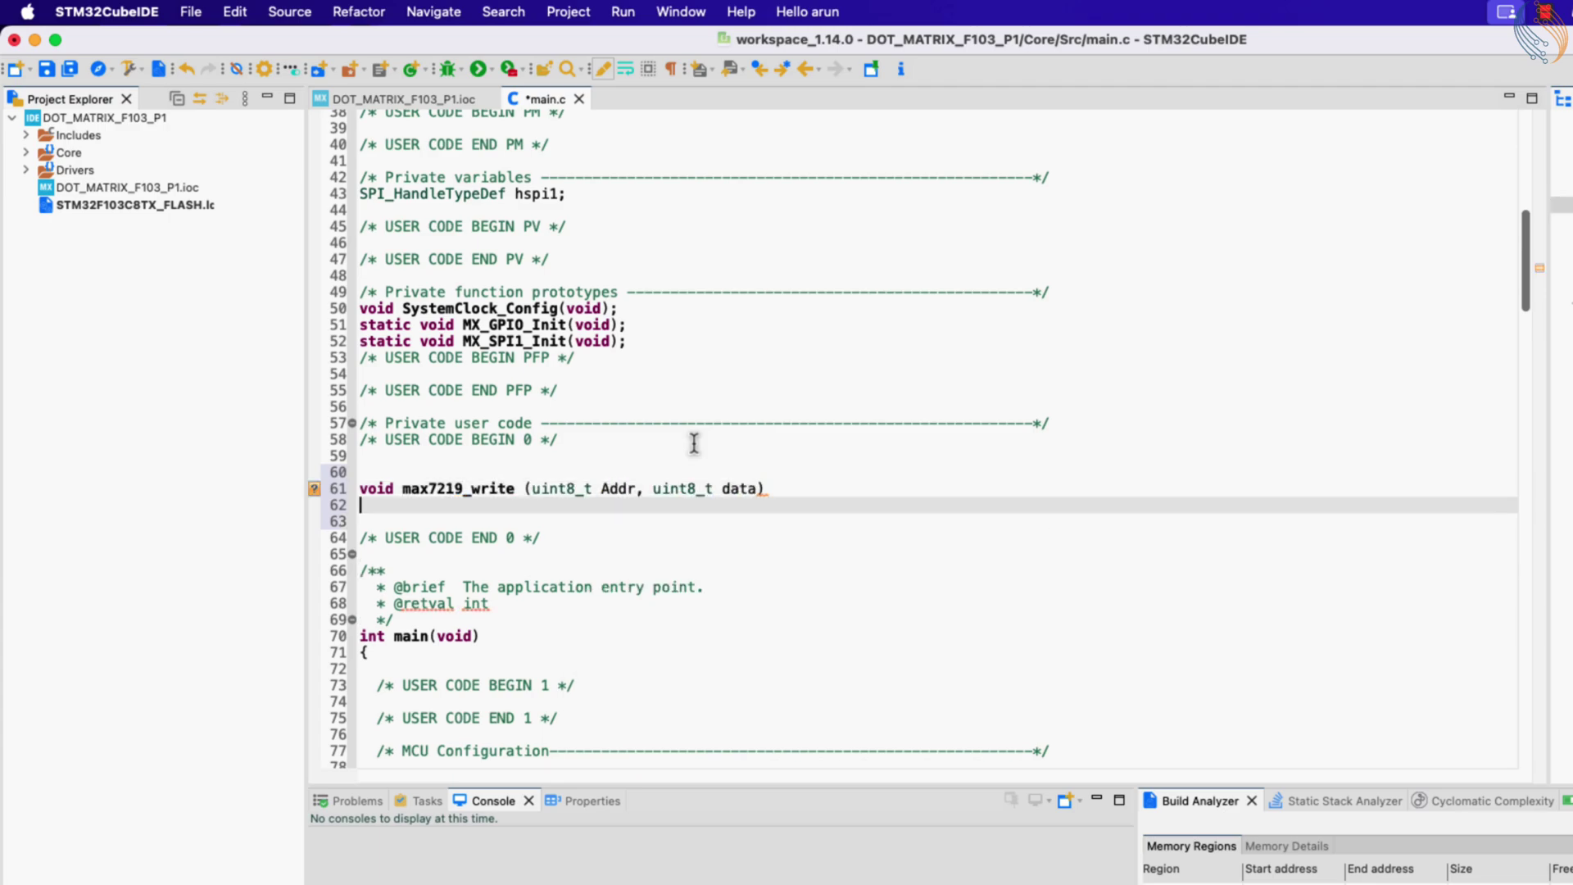
key(Return)
click(639, 489)
double_click(740, 488)
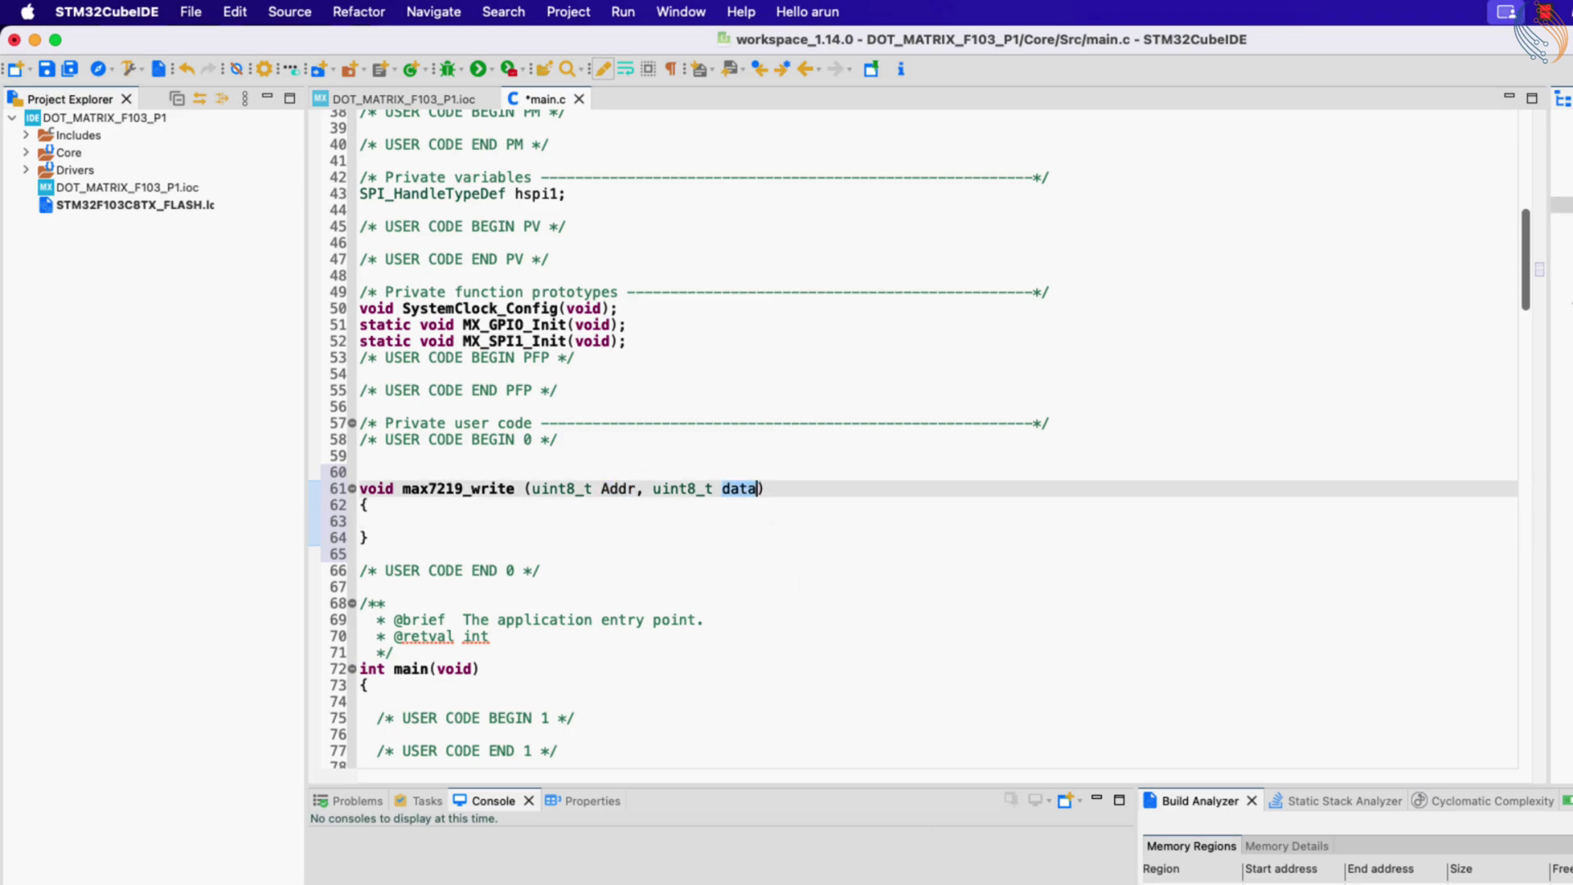
- Check the address and data bits of the datasheet's 16-bit Serial Data Format
key(super+Tab)
scroll(686, 302, up, 5)
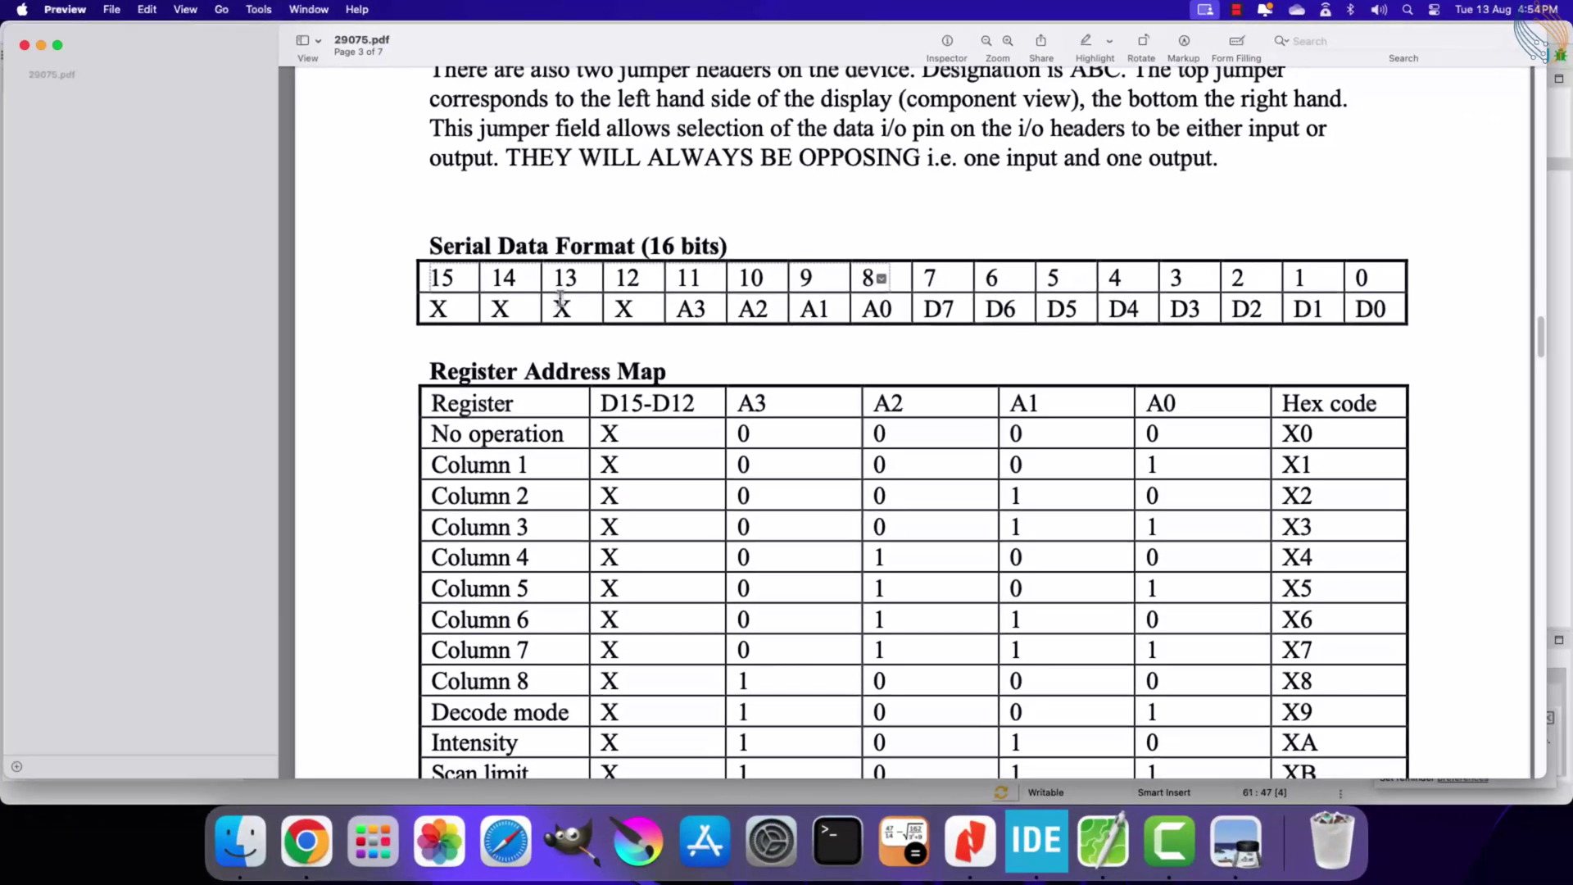
drag(686, 305, 1386, 309)
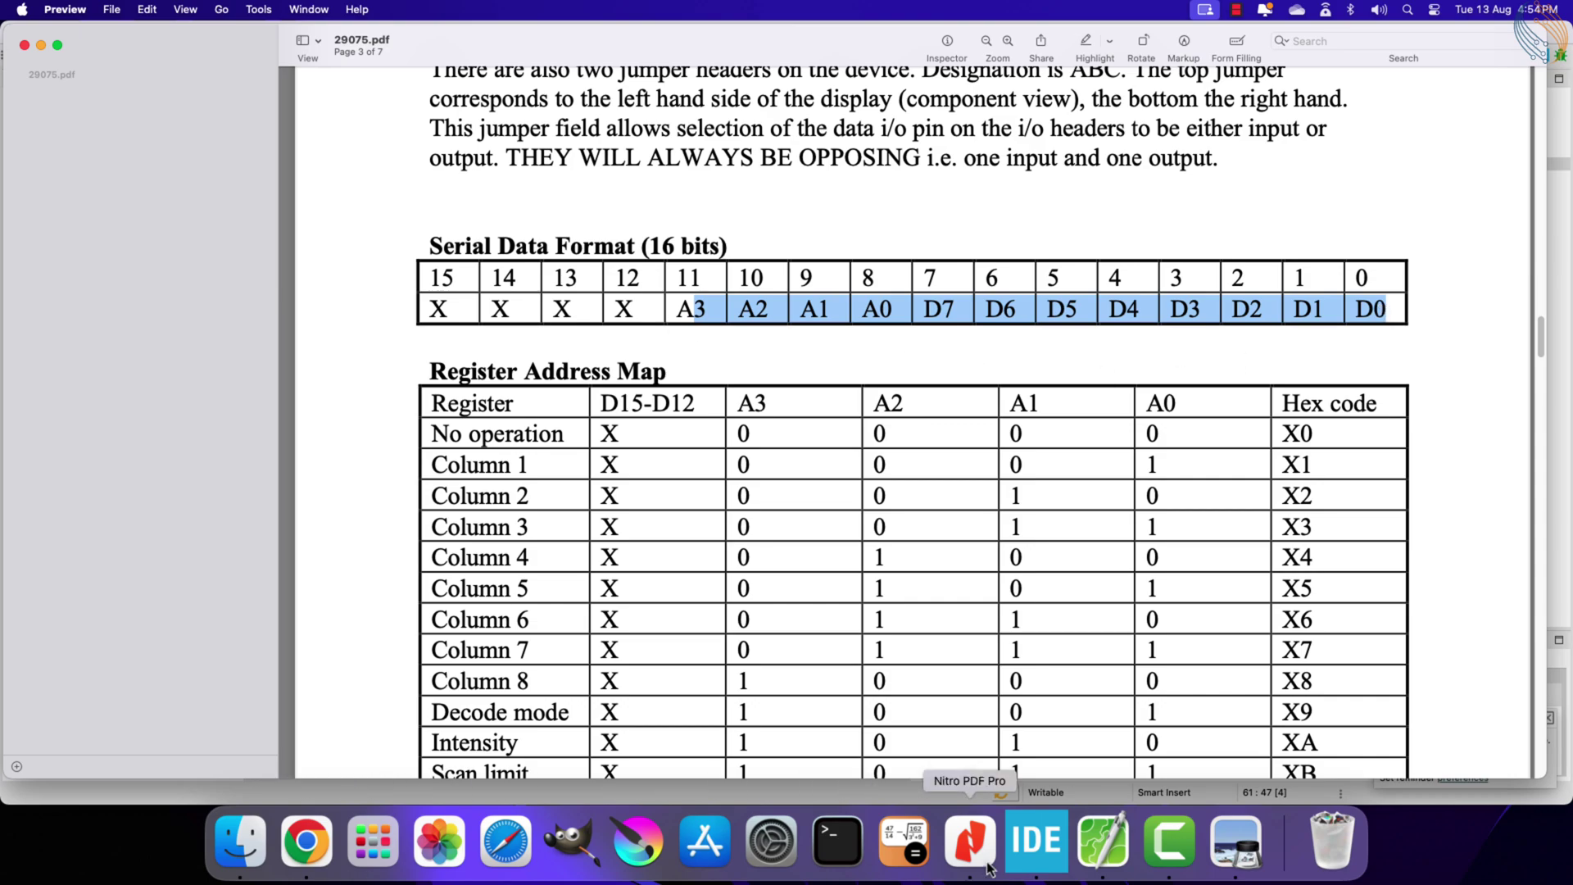
click(1036, 848)
- Add the line uint16_t writeData = (Addr<<8)|data; inside max7219_write
click(493, 467)
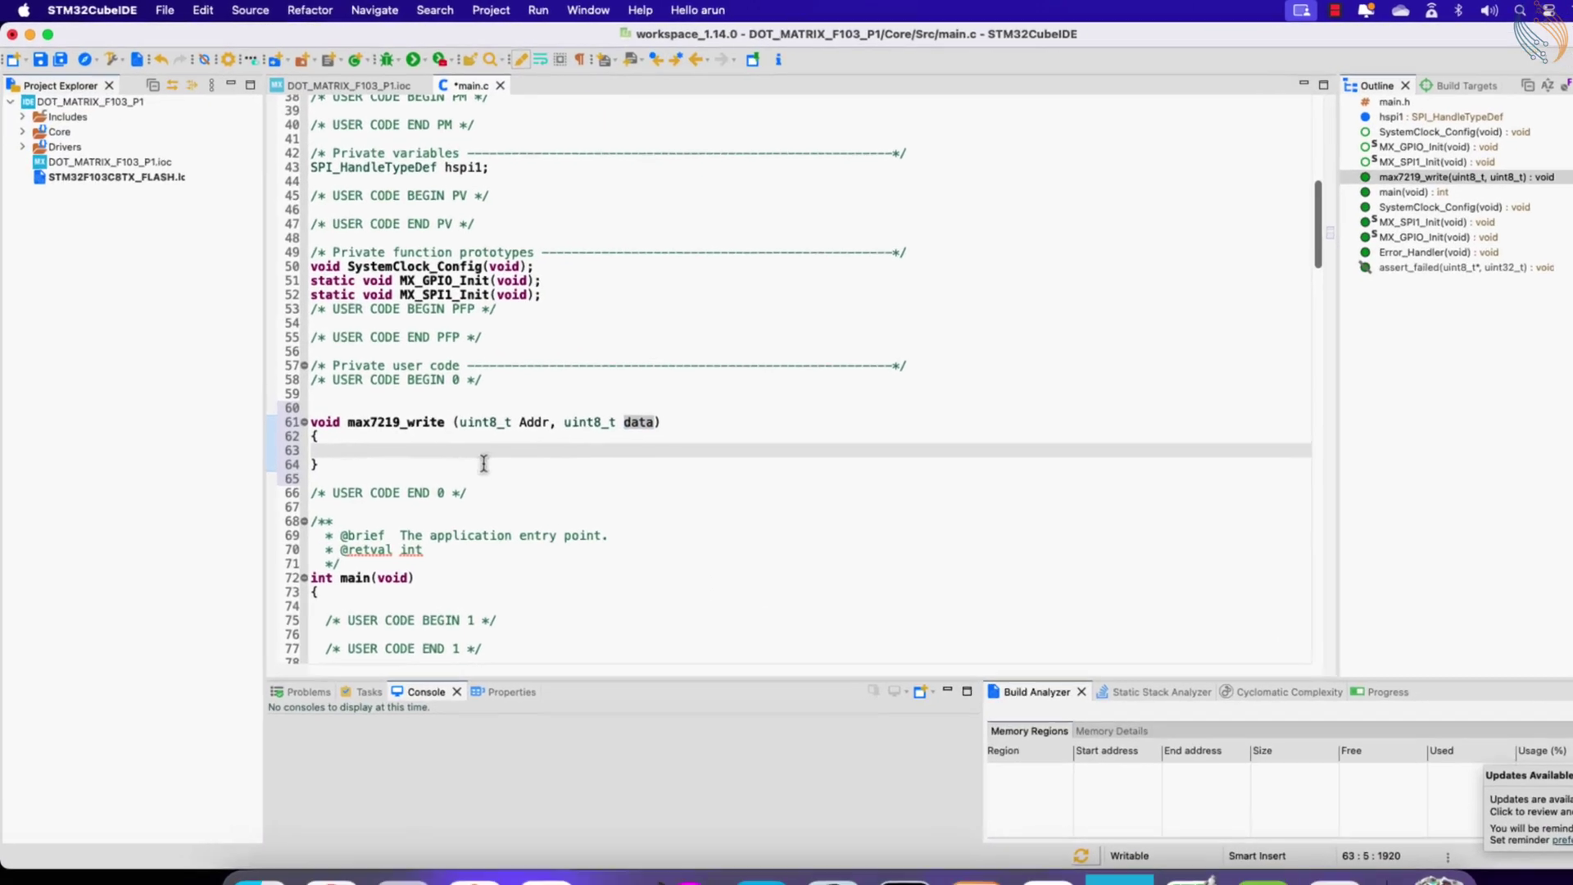
text(uint16_t )
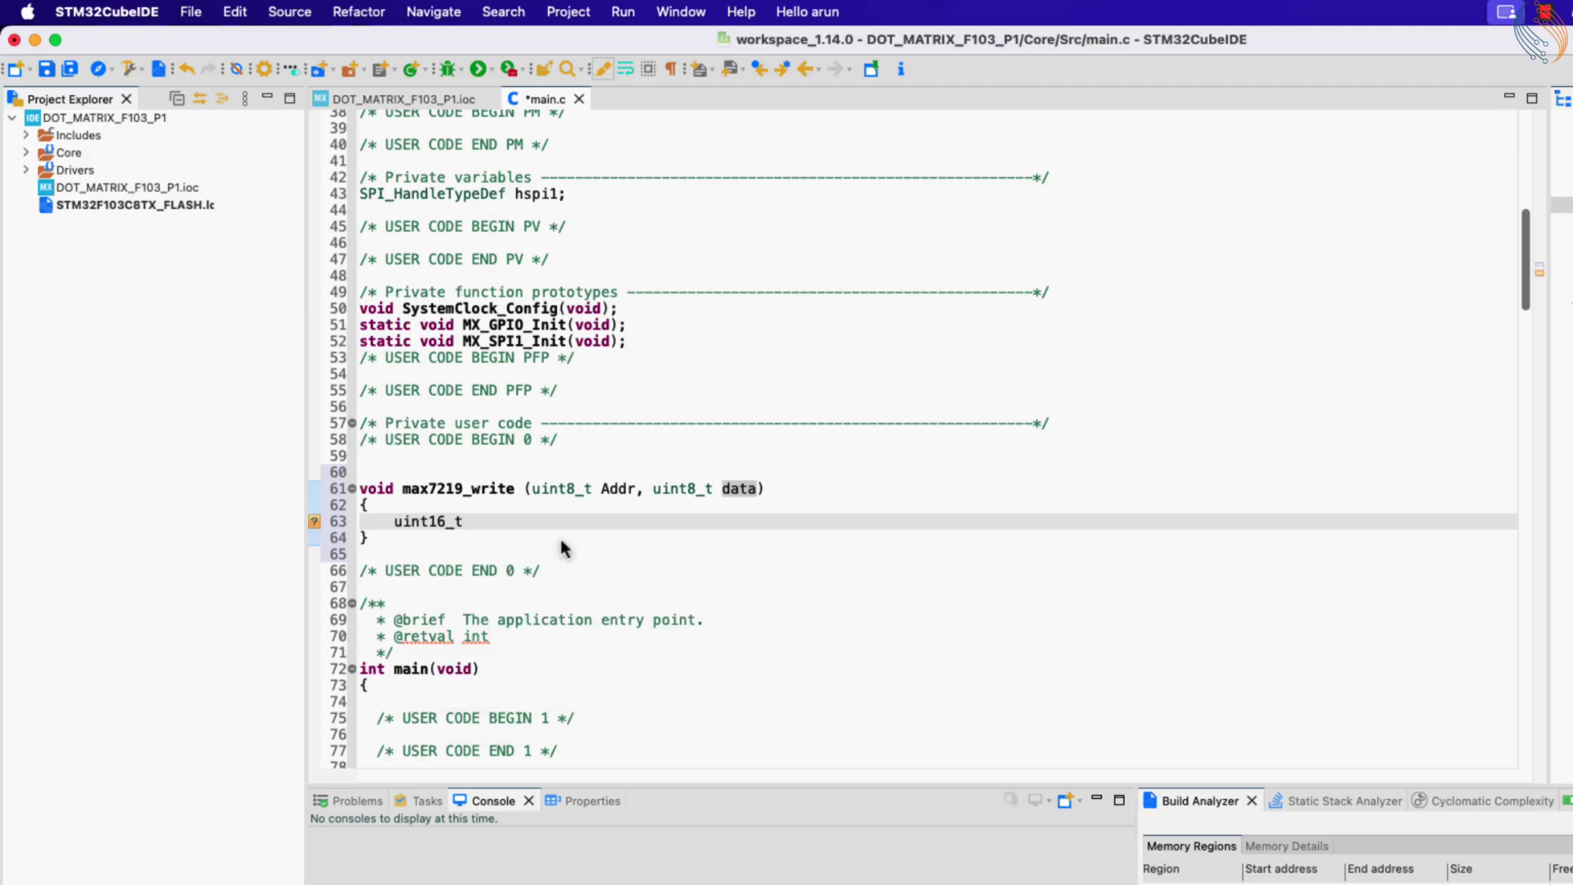
text(write)
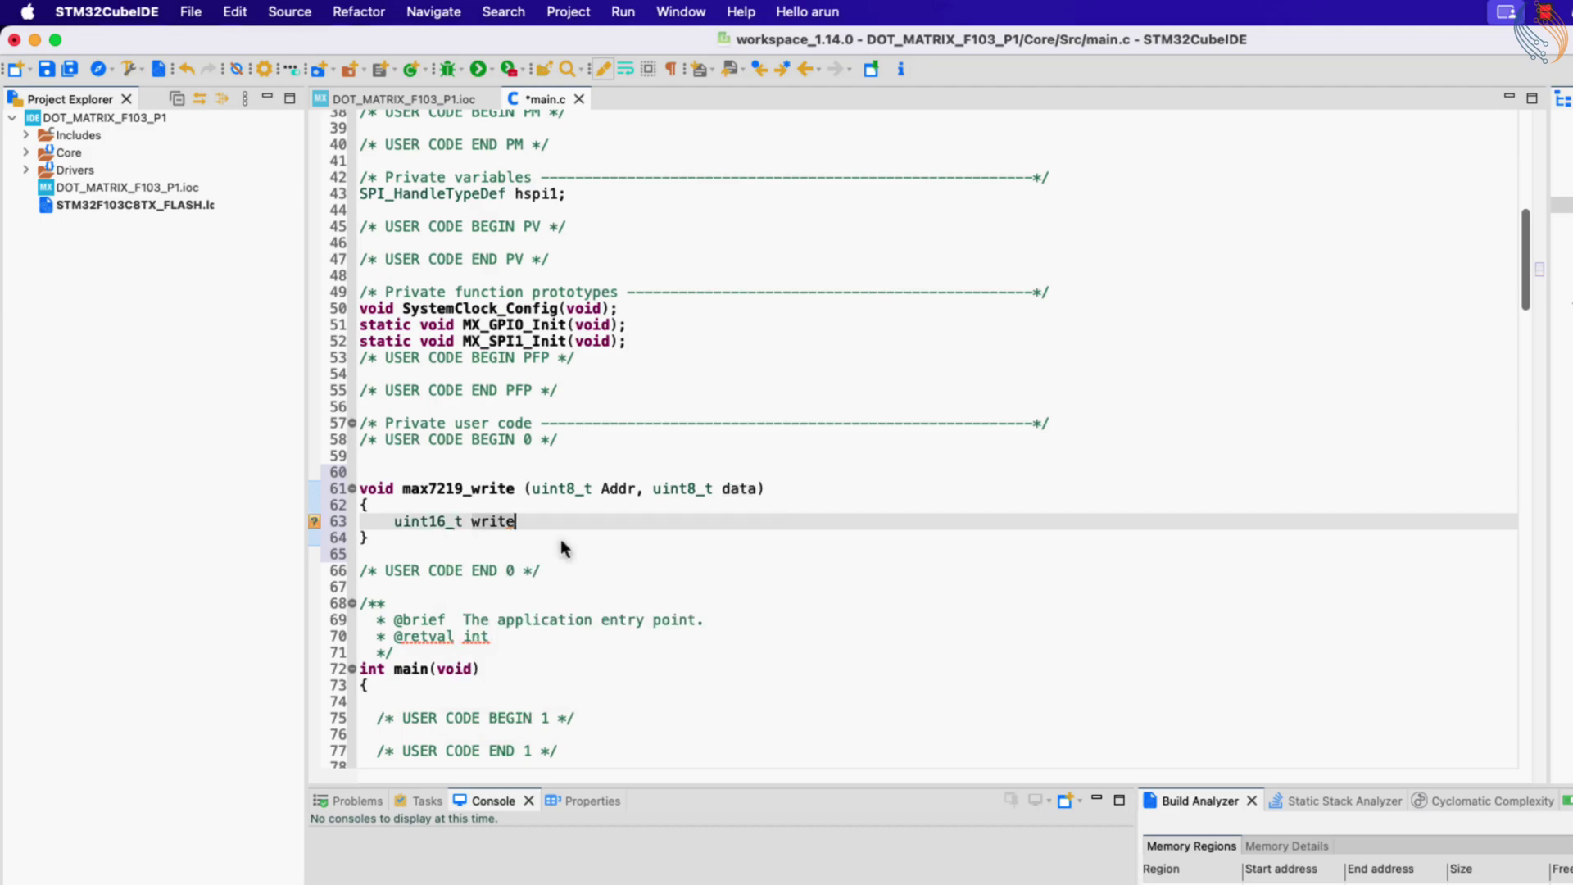
text(Data = (A)
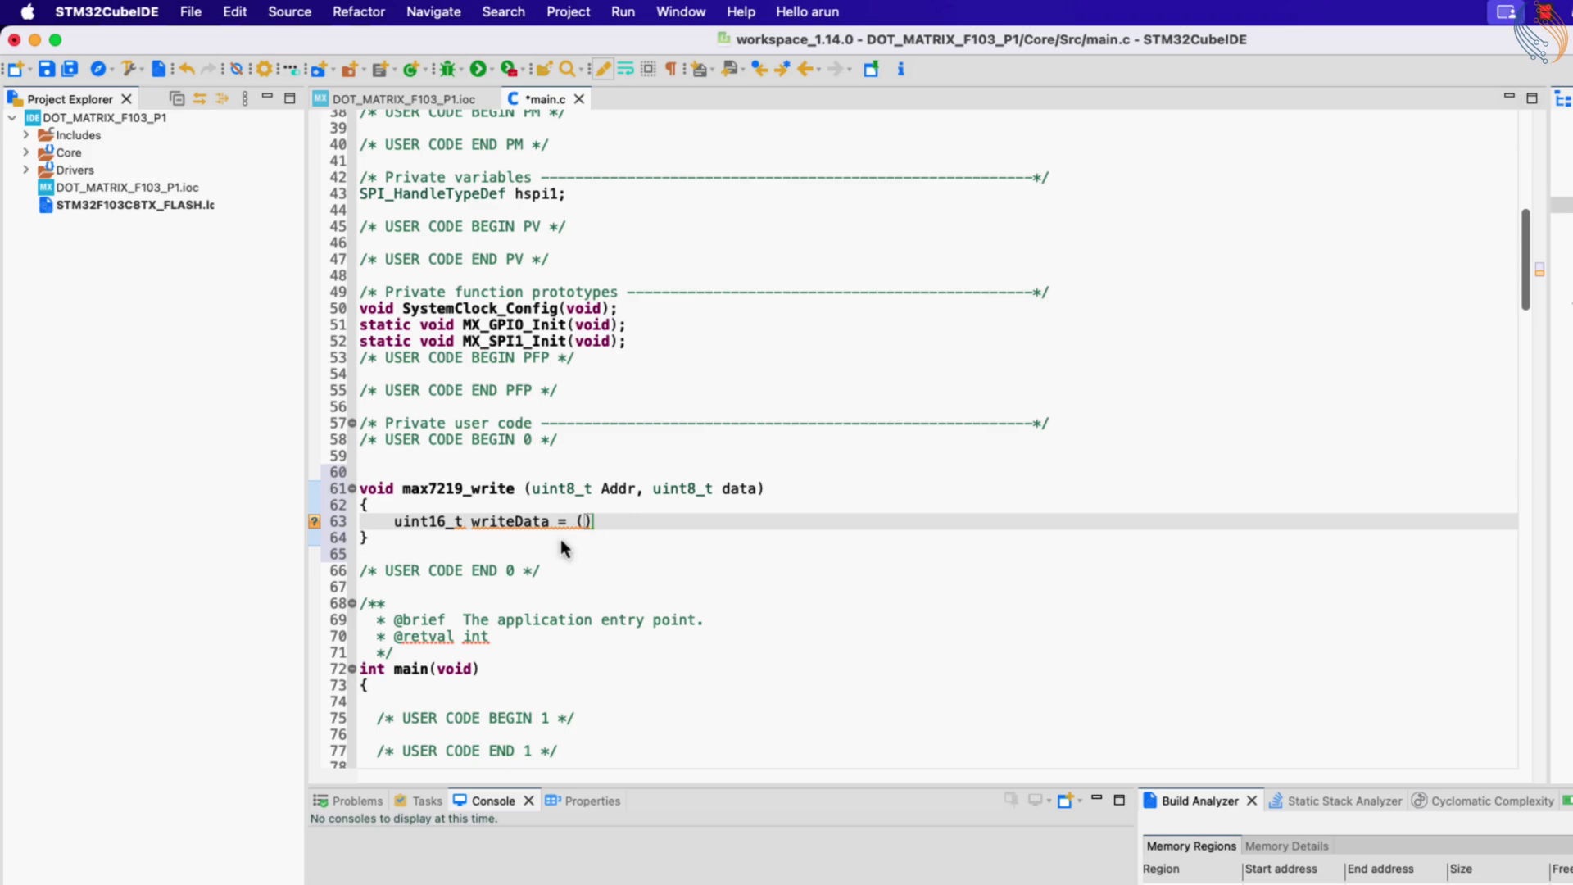
text(ddr<<)
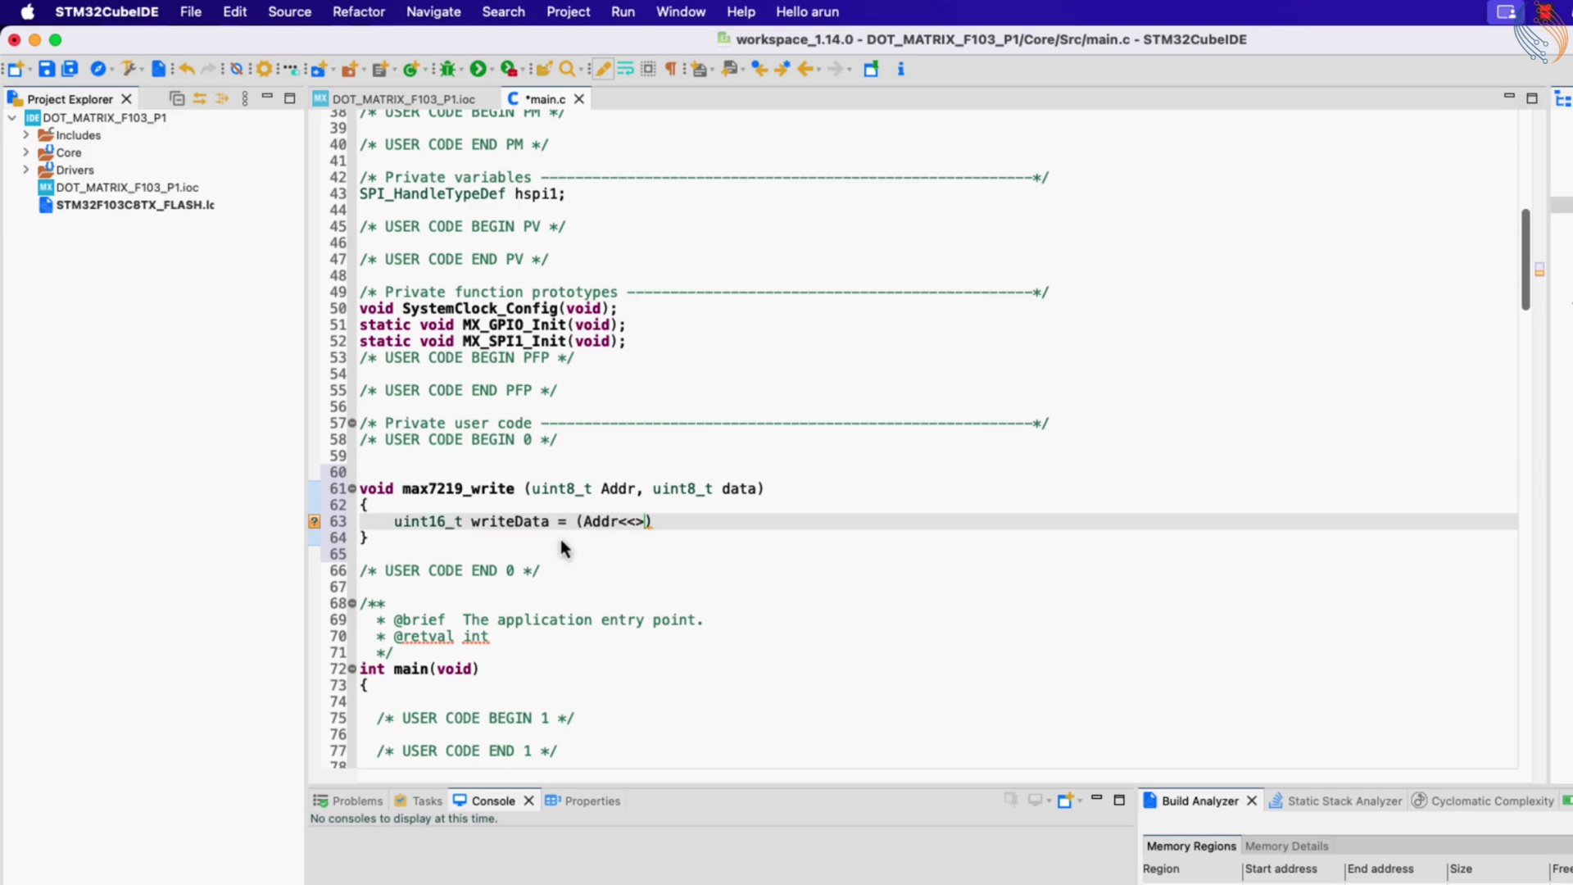
text(8)|)
text(data;)
key(Return)
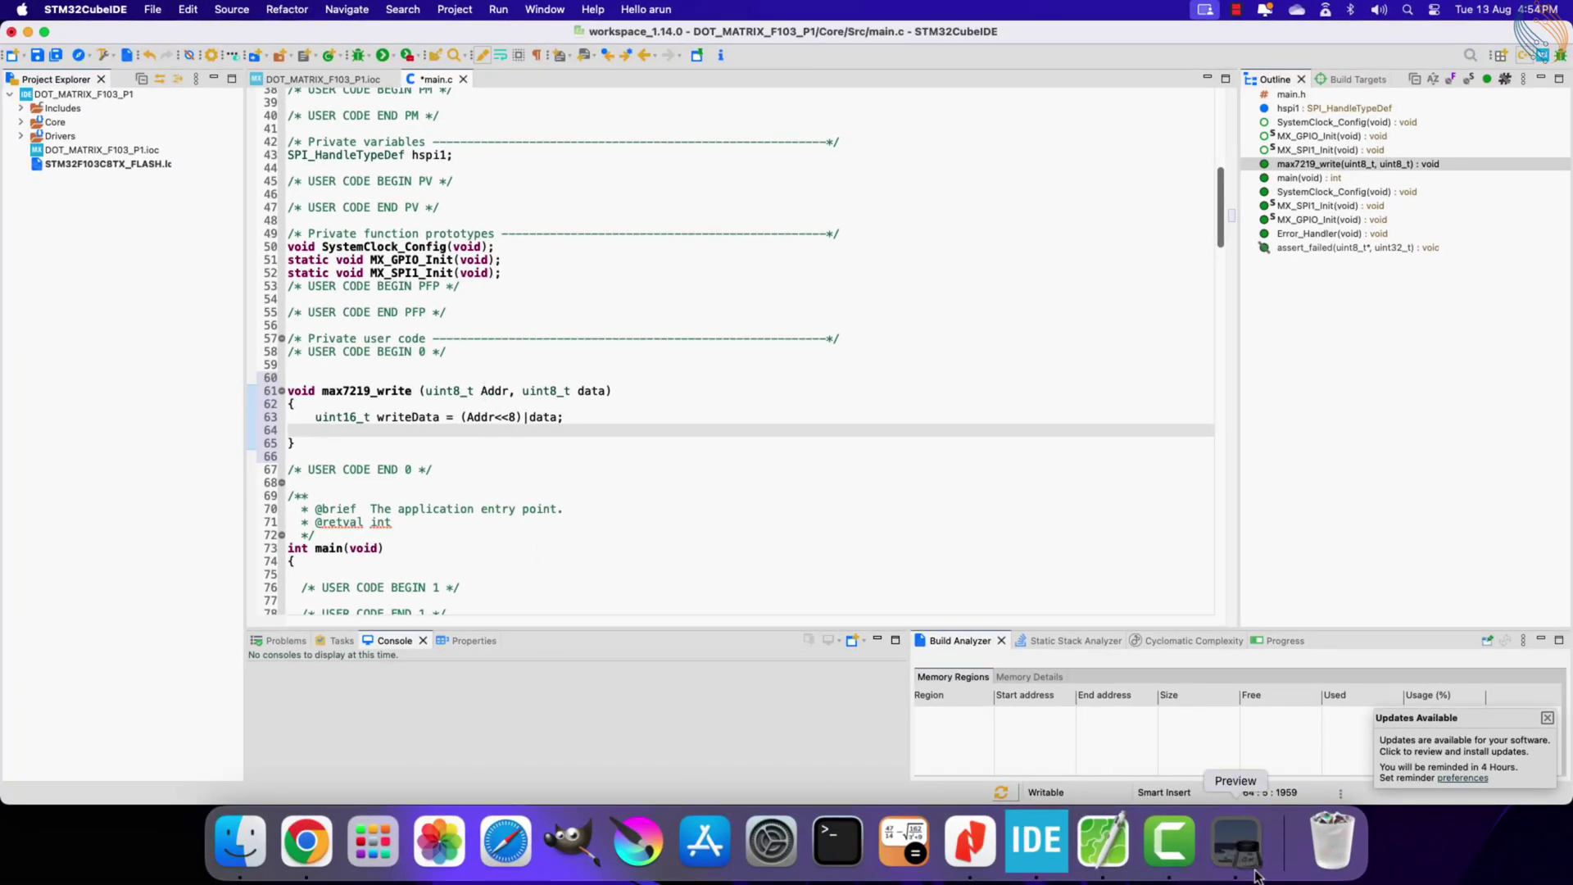
- Check the register Hex code column and unused bits 15–12, then minimise the datasheet
click(1238, 842)
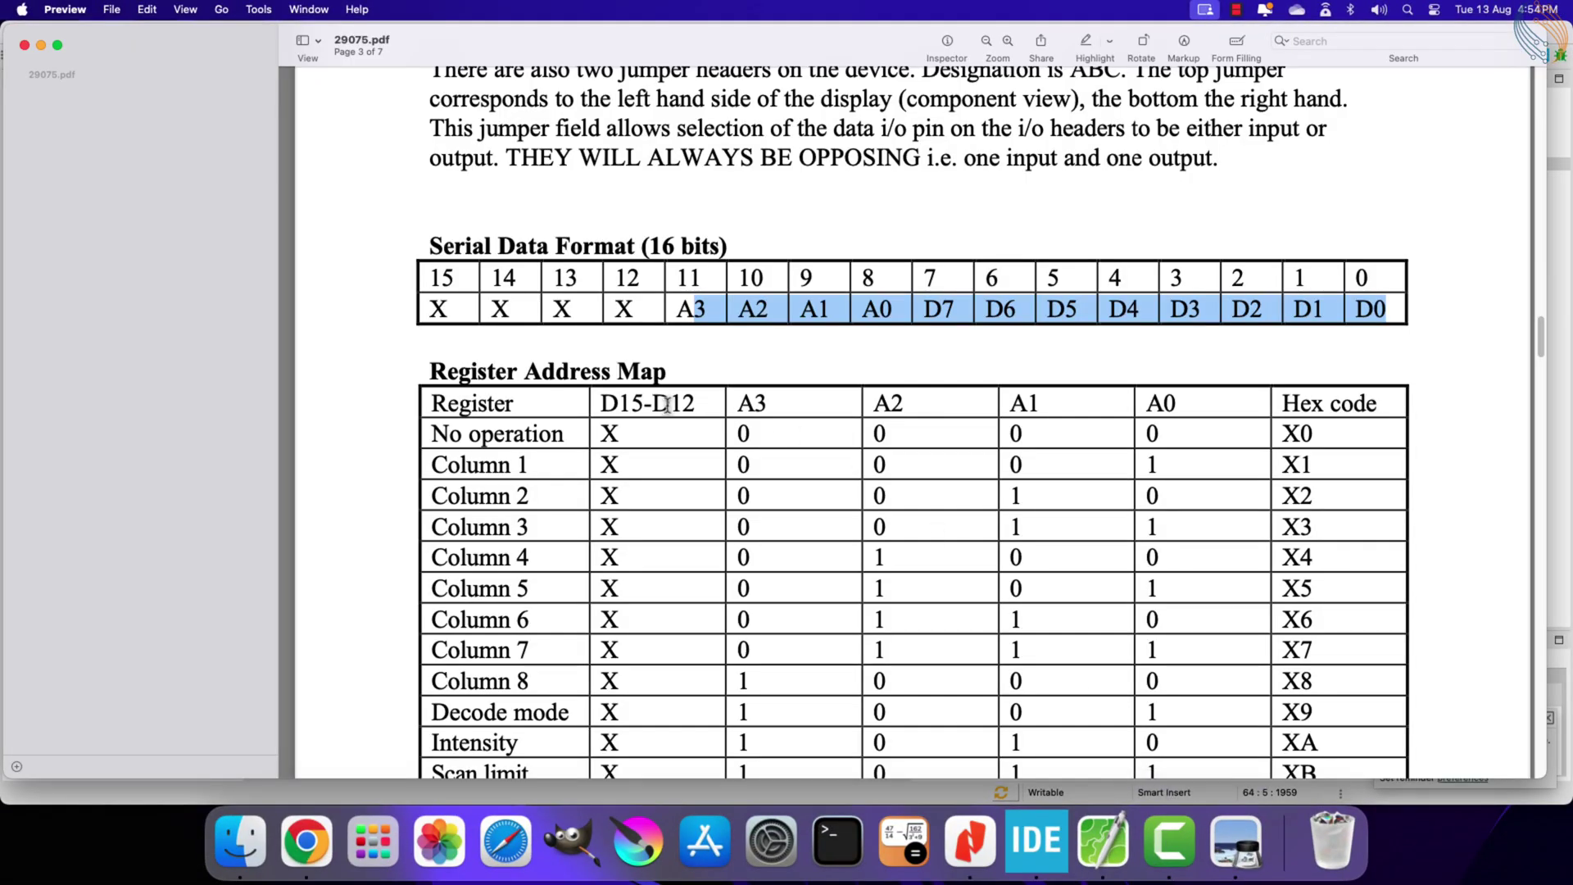
scroll(909, 431, down, 3)
drag(1279, 290, 1377, 694)
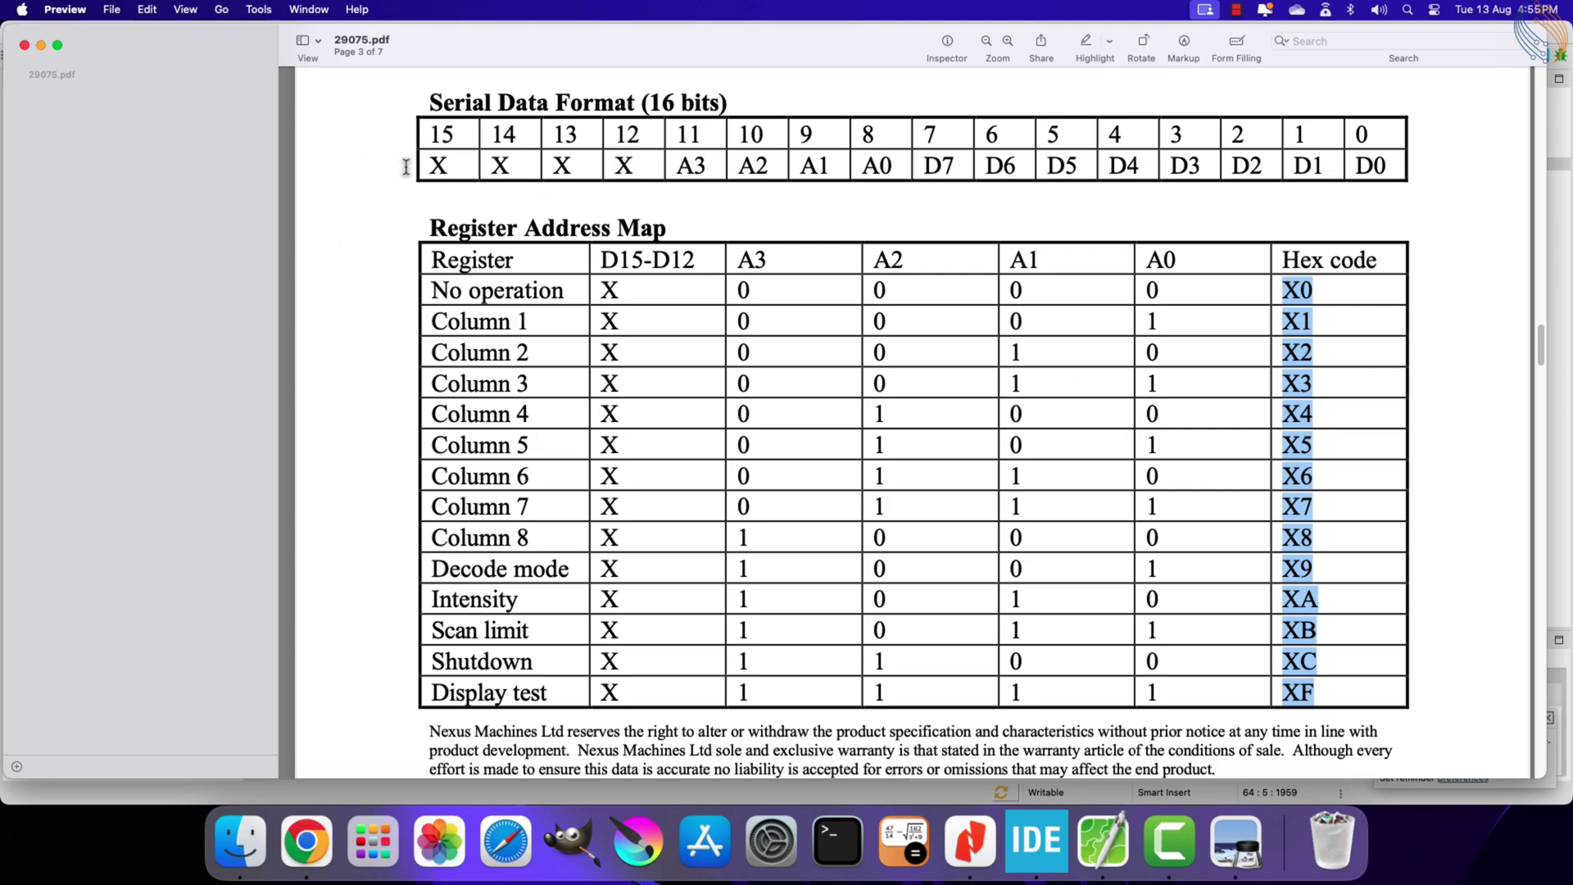
drag(428, 165, 630, 168)
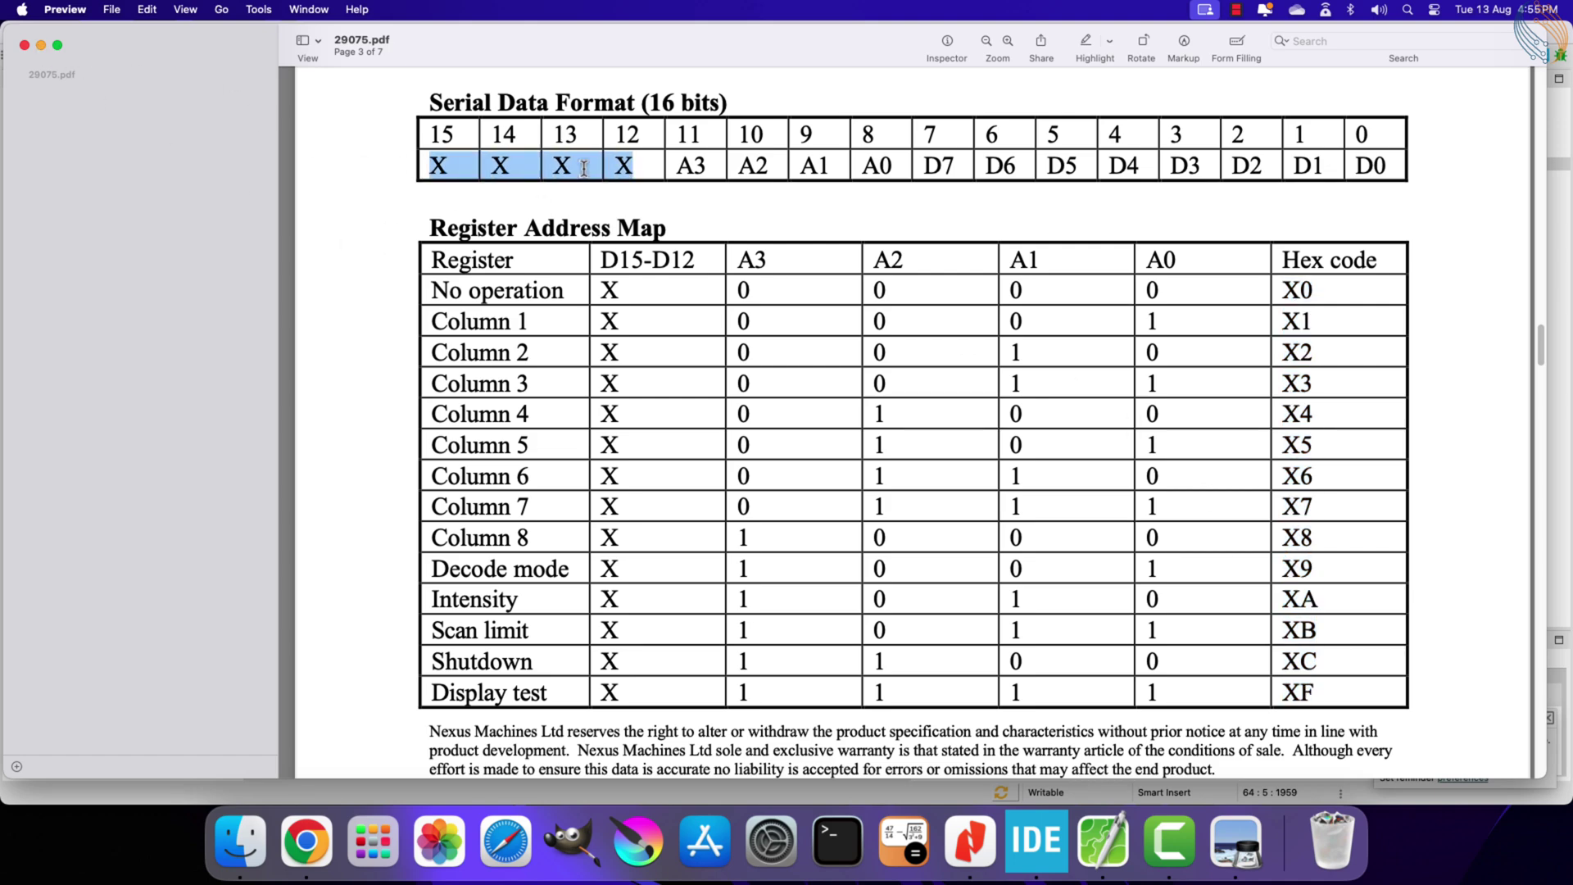
click(40, 46)
click(462, 538)
text(HAL_GPIO_W)
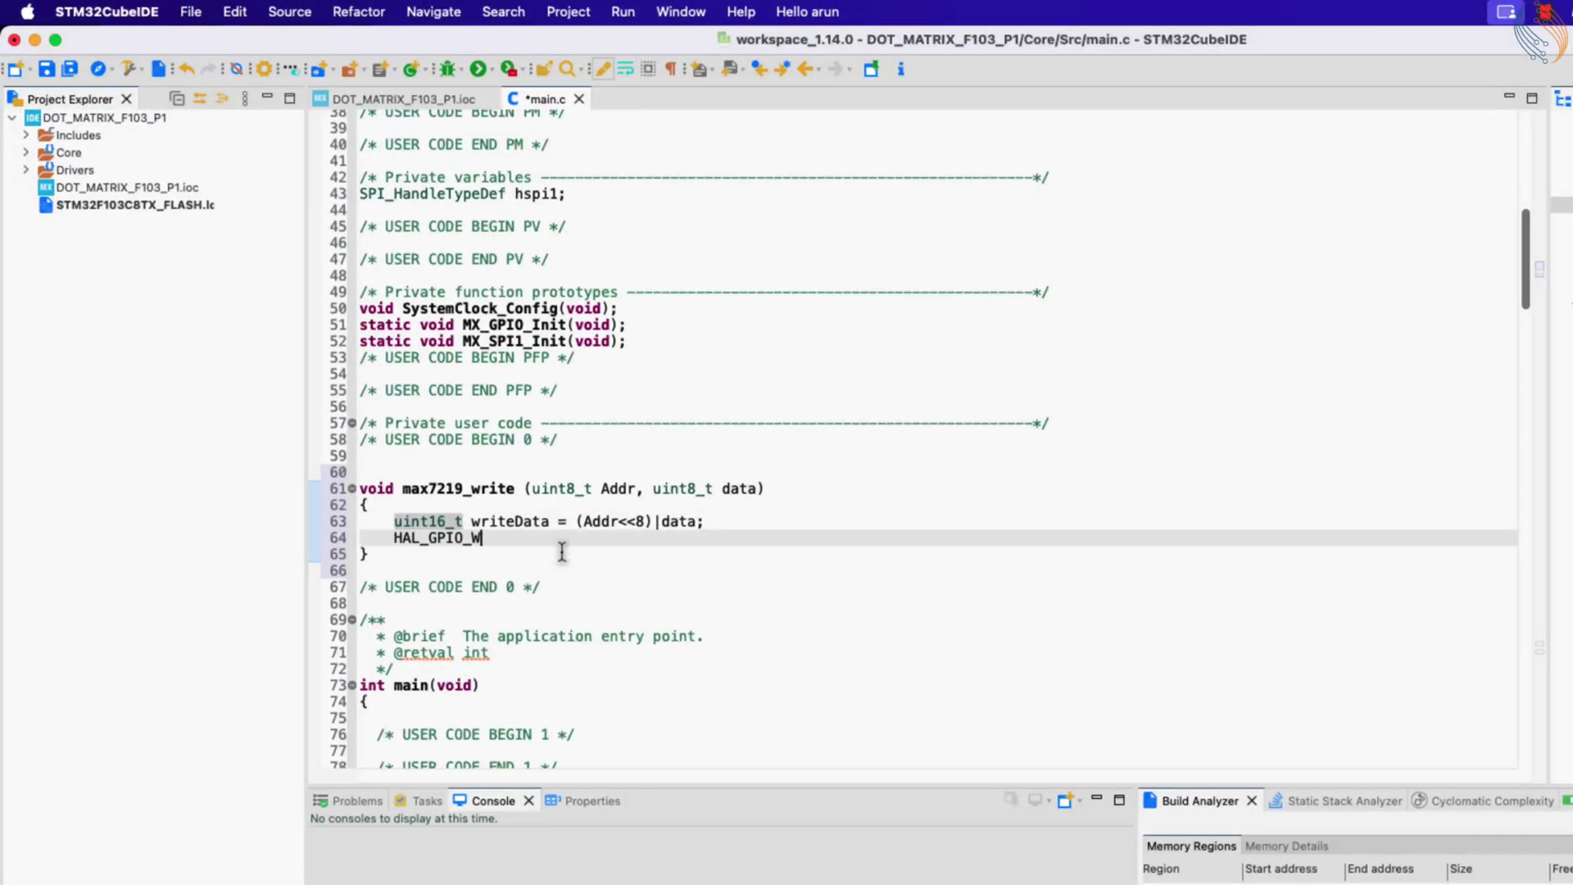
text(r)
- Add HAL_GPIO_WritePin(CS_GPIO_Port, CS_Pin, 0) to pull CS low
key(Return)
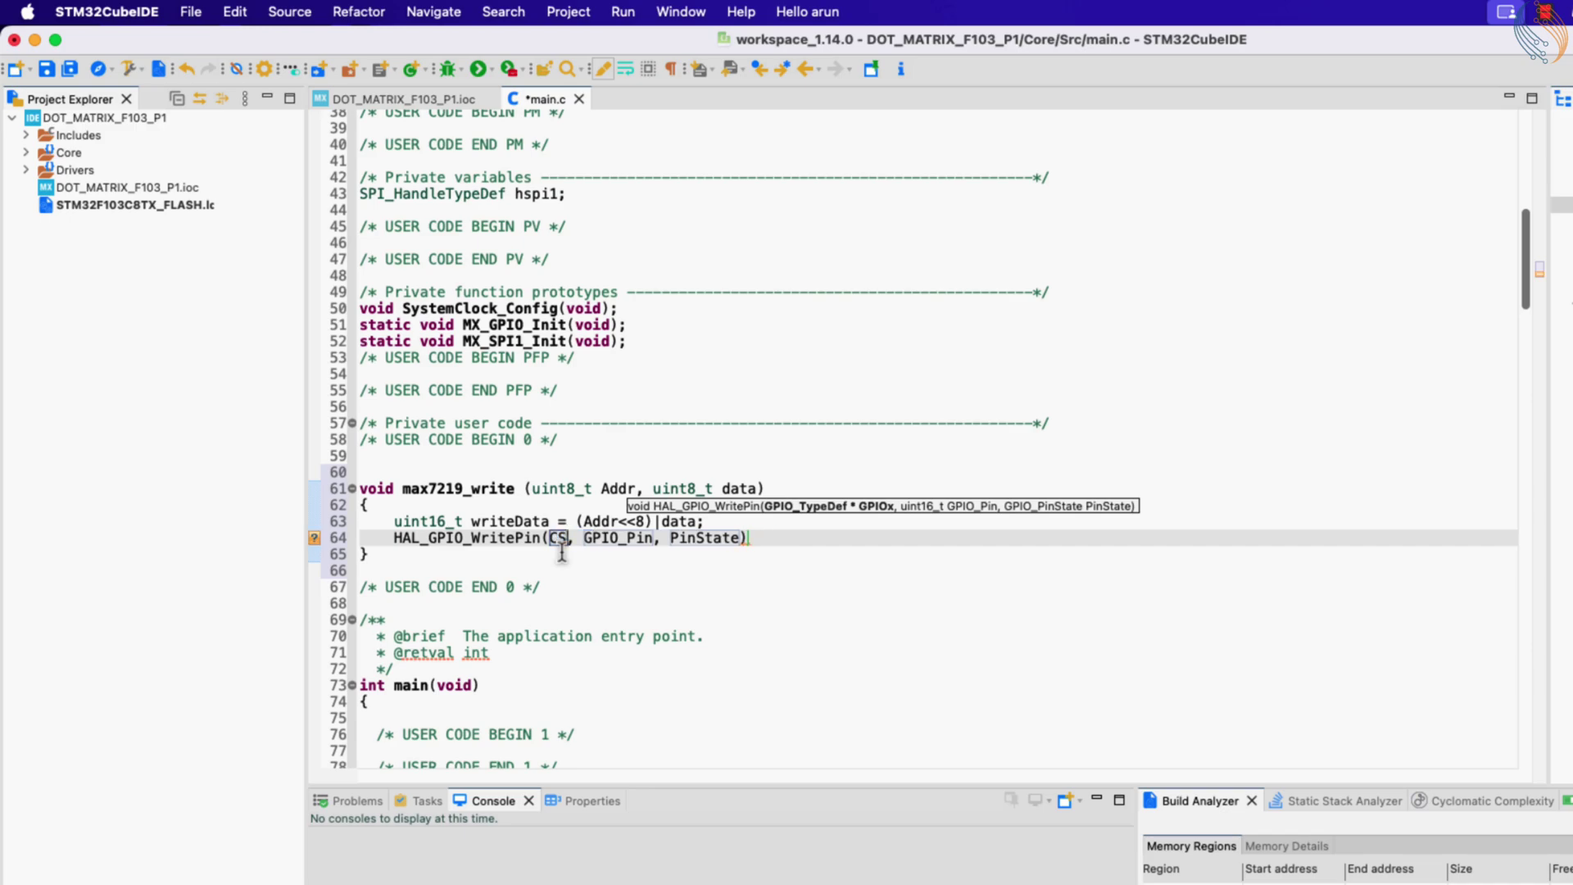
text(CS_GPOI)
key(BackSpace)
key(BackSpace)
text(IO_Port)
key(Tab)
text(CS_PIn)
key(BackSpace)
key(BackSpace)
text(in)
key(Tab)
text(0)
key(End)
text(; /)
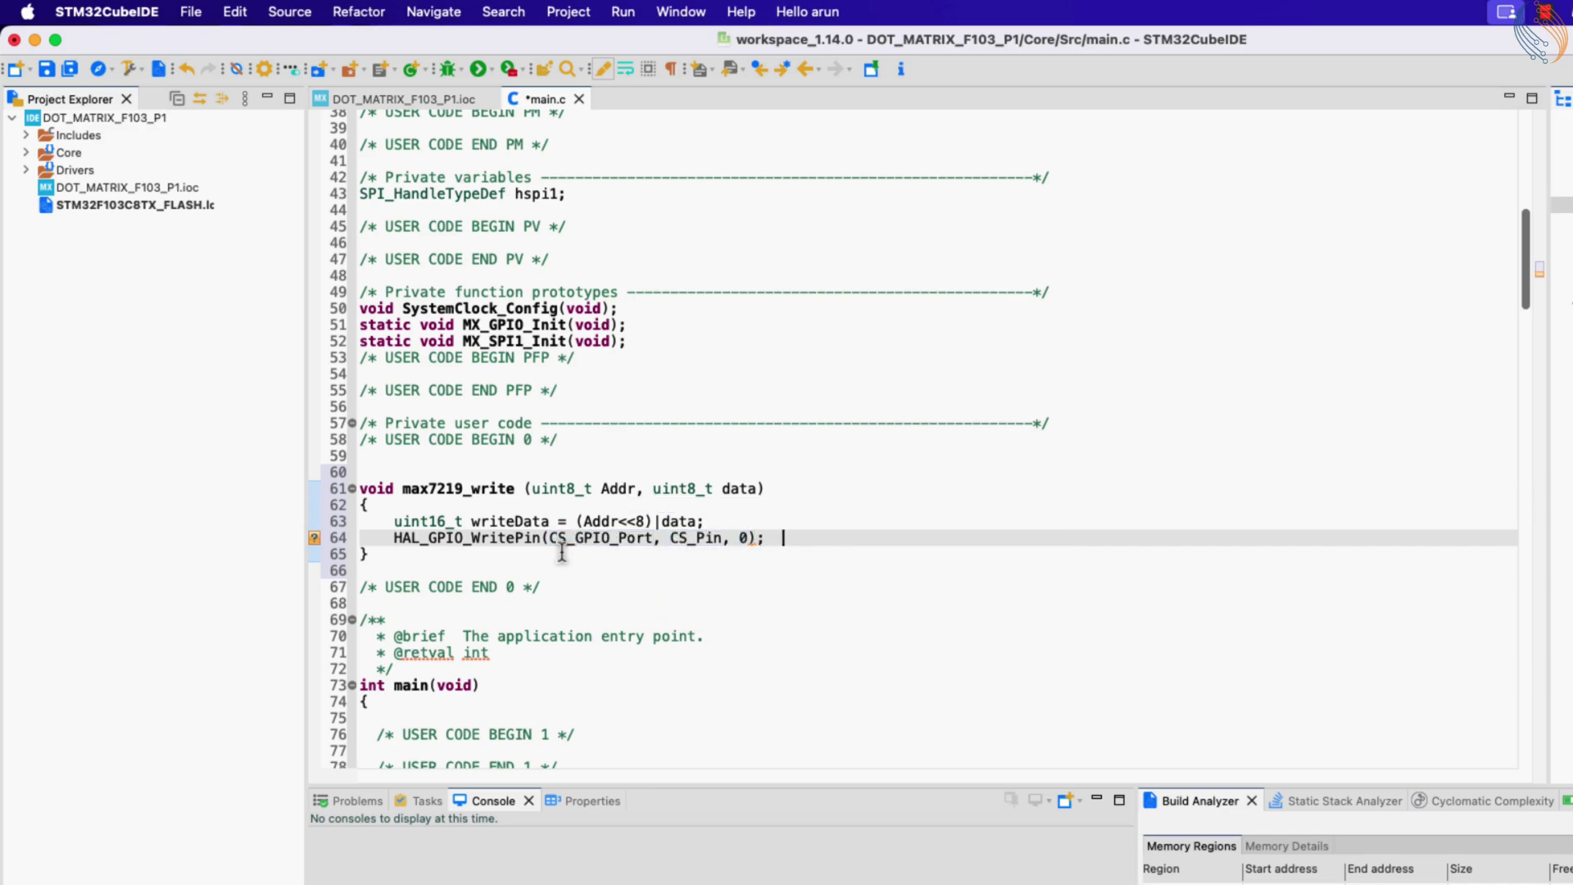
text(// enable slave)
key(Return)
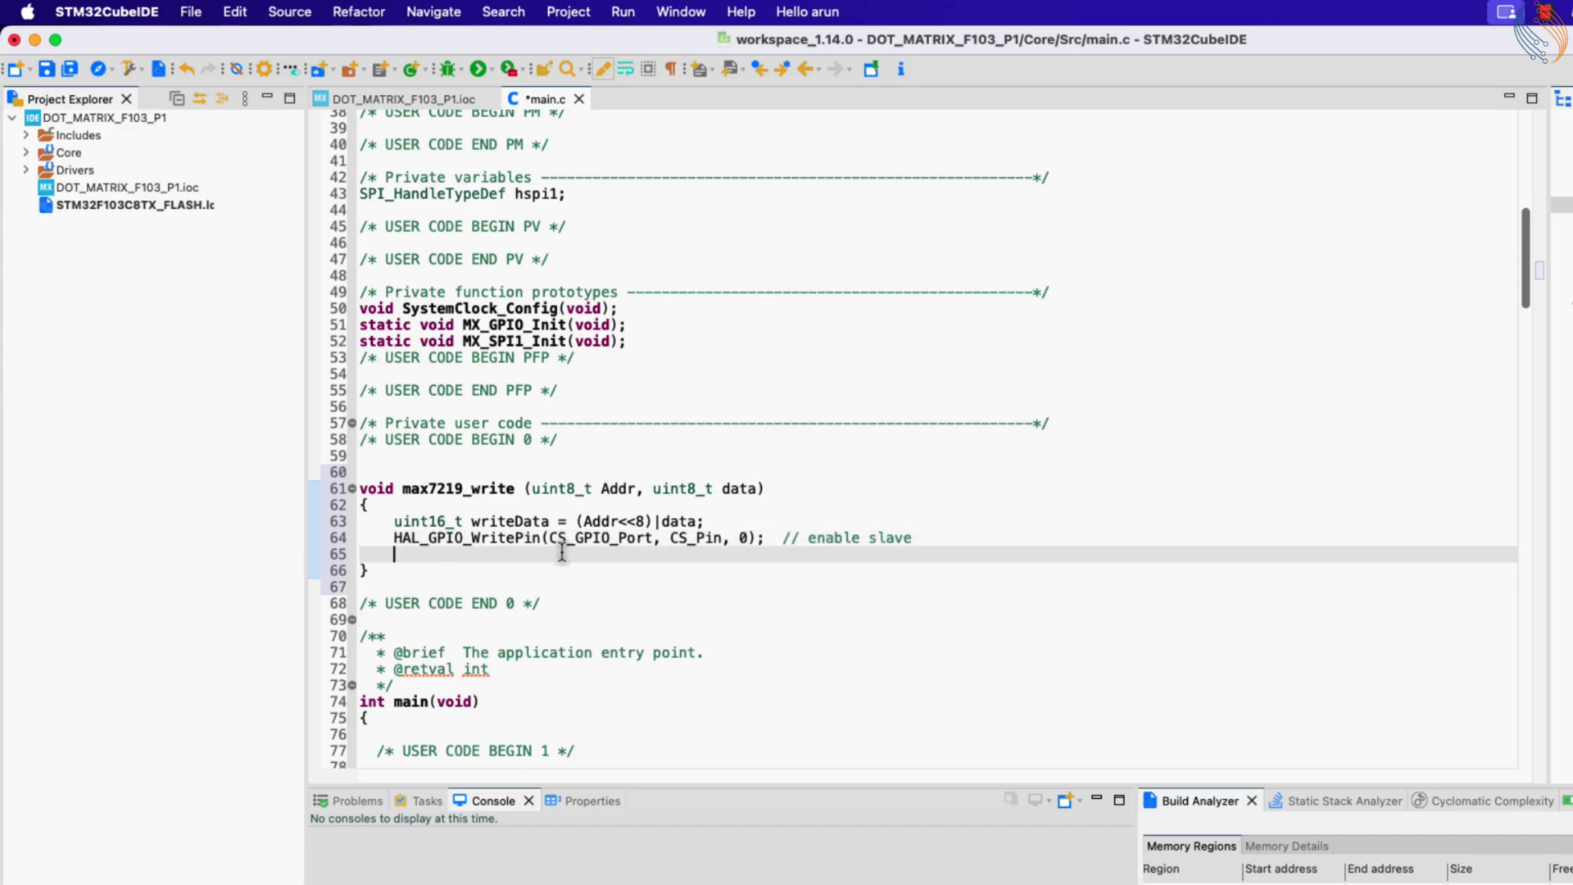
text(SPI_Transmit)
- Add HAL_SPI_Transmit(&hspi1, (uint8_t *)&writeData, 1, 100) to send writeData
key(Return)
text(&hspi1, pData, Size, Timeout))
key(Tab)
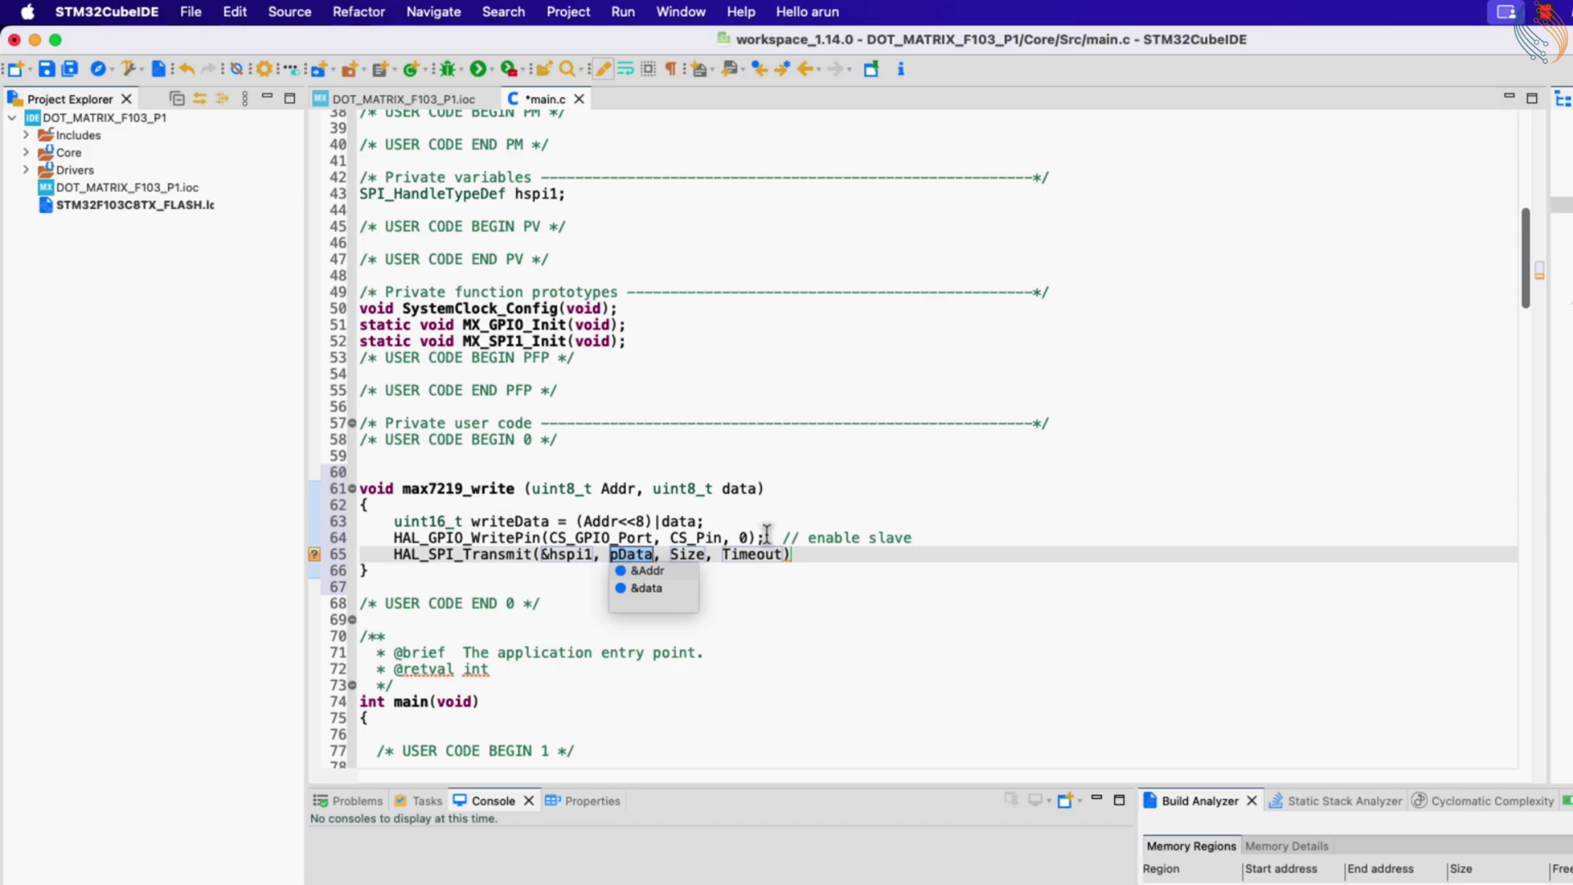
text((uint8_t *)
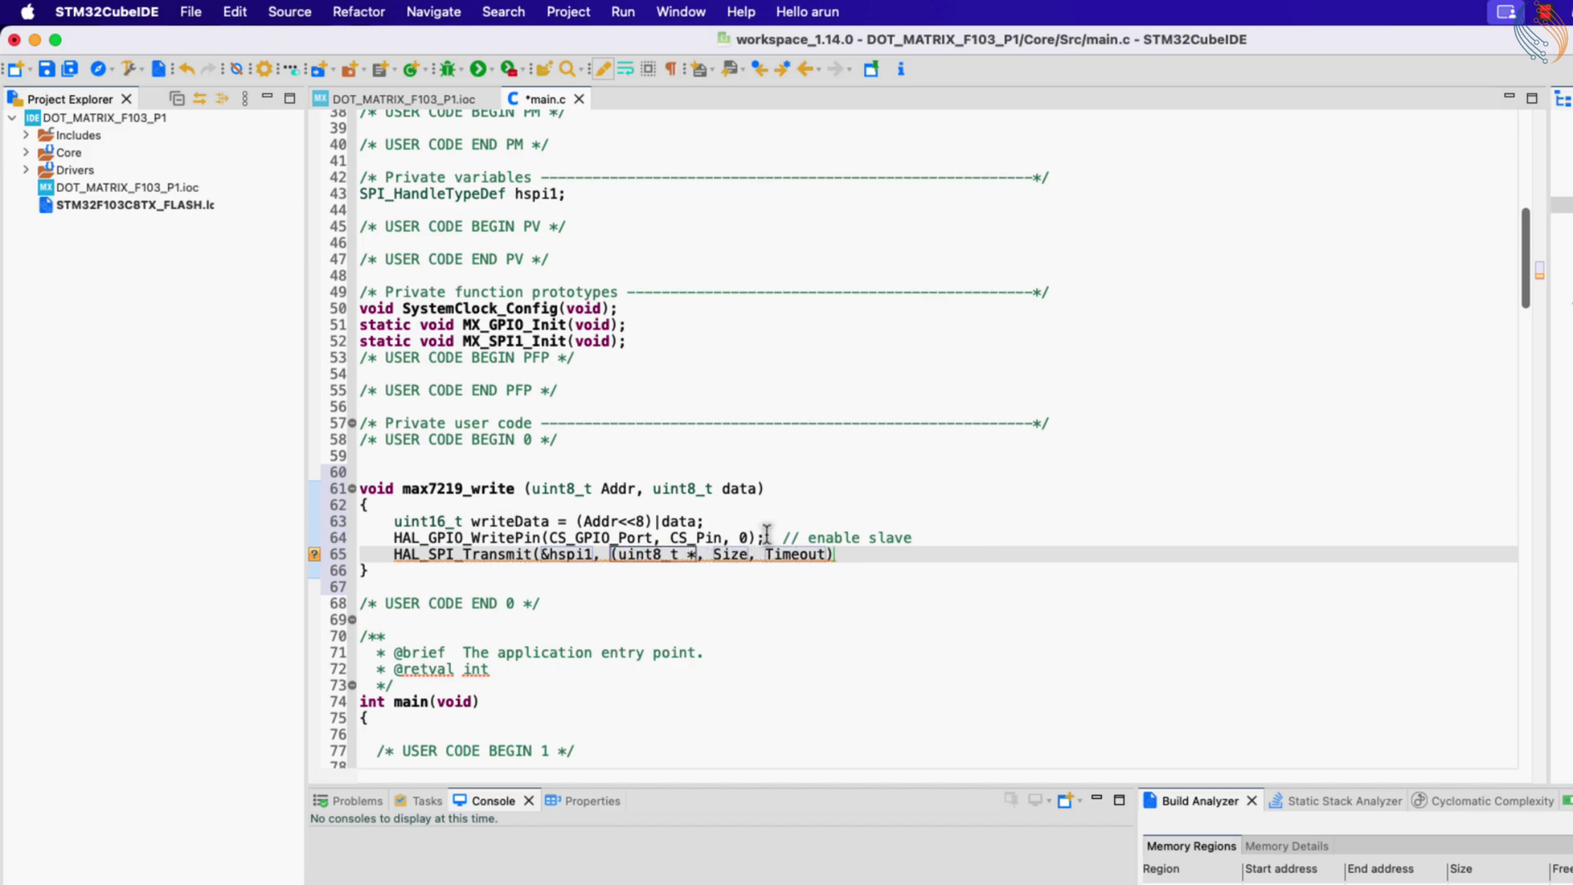
text()&wri)
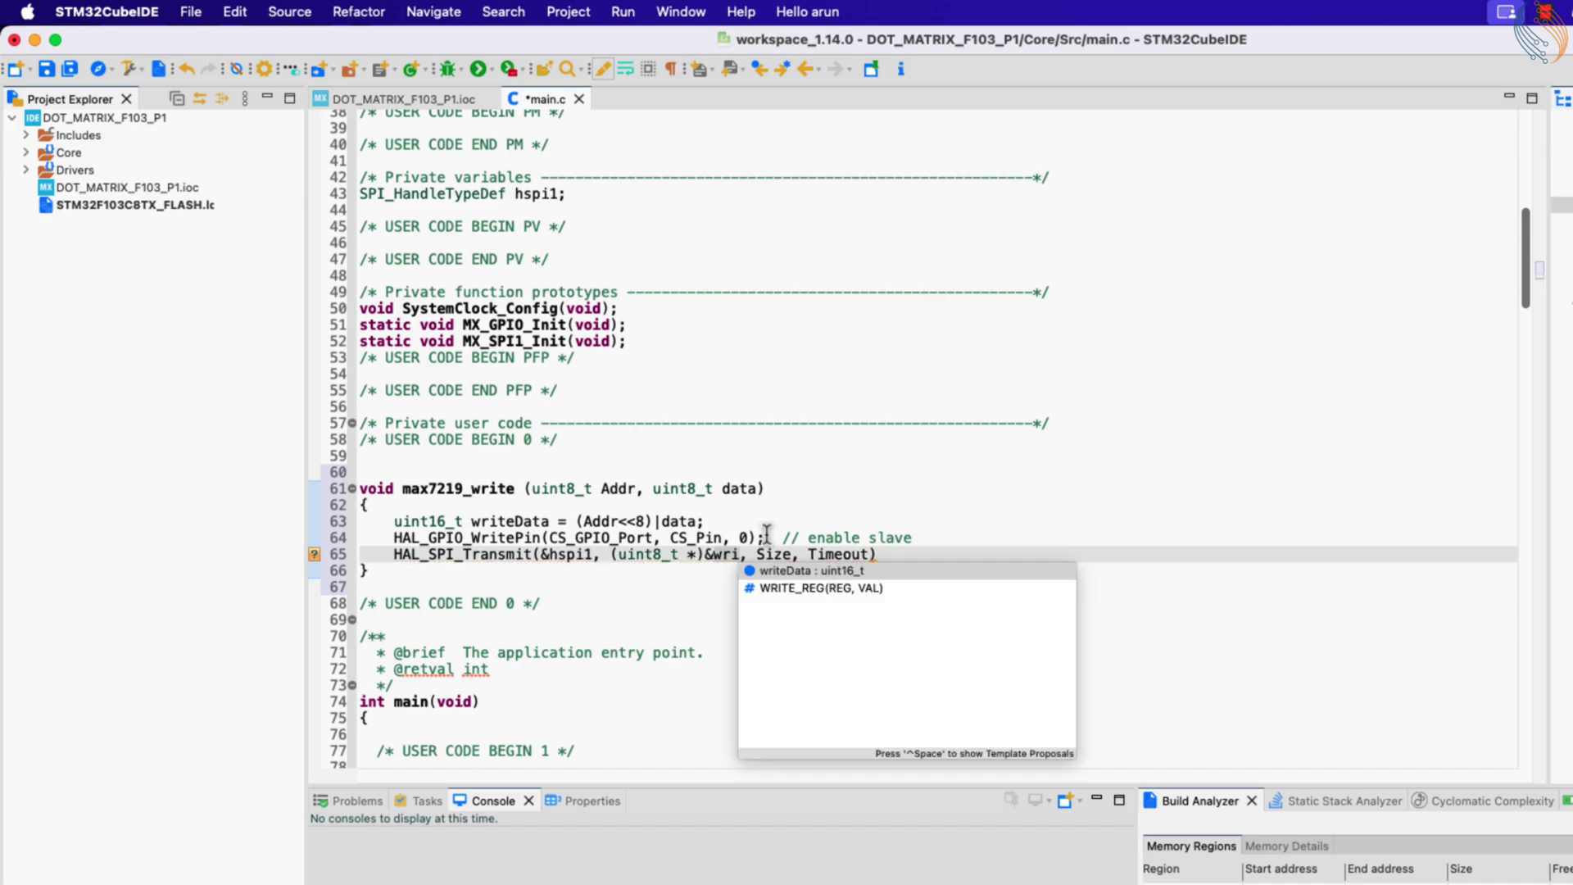
key(Return)
text(1)
key(Tab)
text(100)
key(End)
text(;)
key(Return)
- Duplicate the CS line with pin state 1 to raise CS, and save main.c
drag(946, 538, 376, 539)
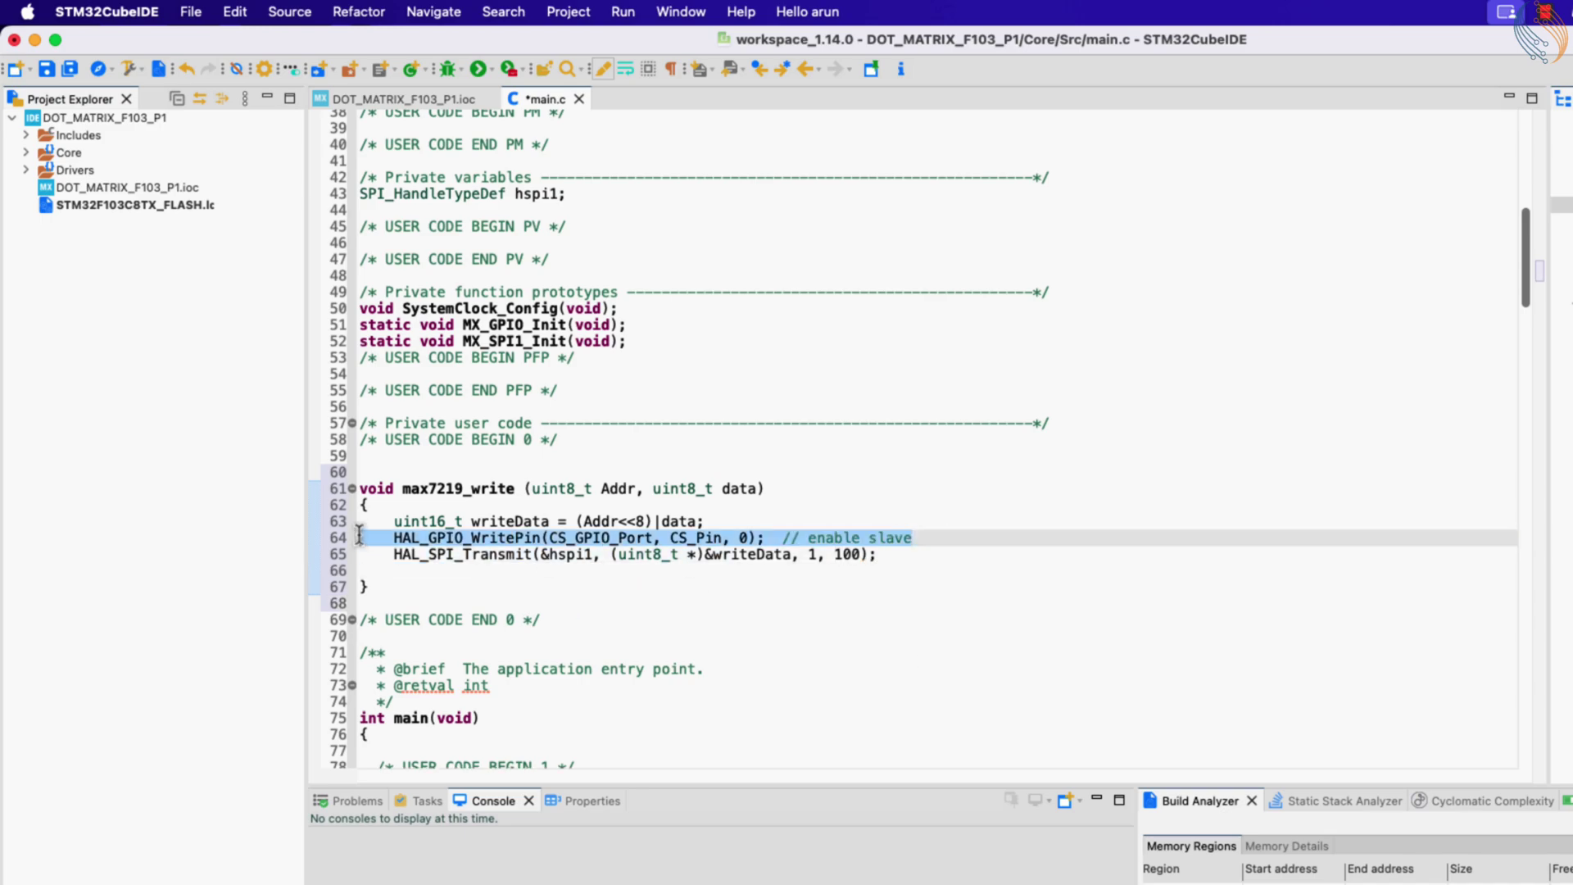
key(super+c)
click(449, 571)
key(super+v)
click(747, 571)
key(BackSpace)
text(1)
double_click(831, 572)
text(disable)
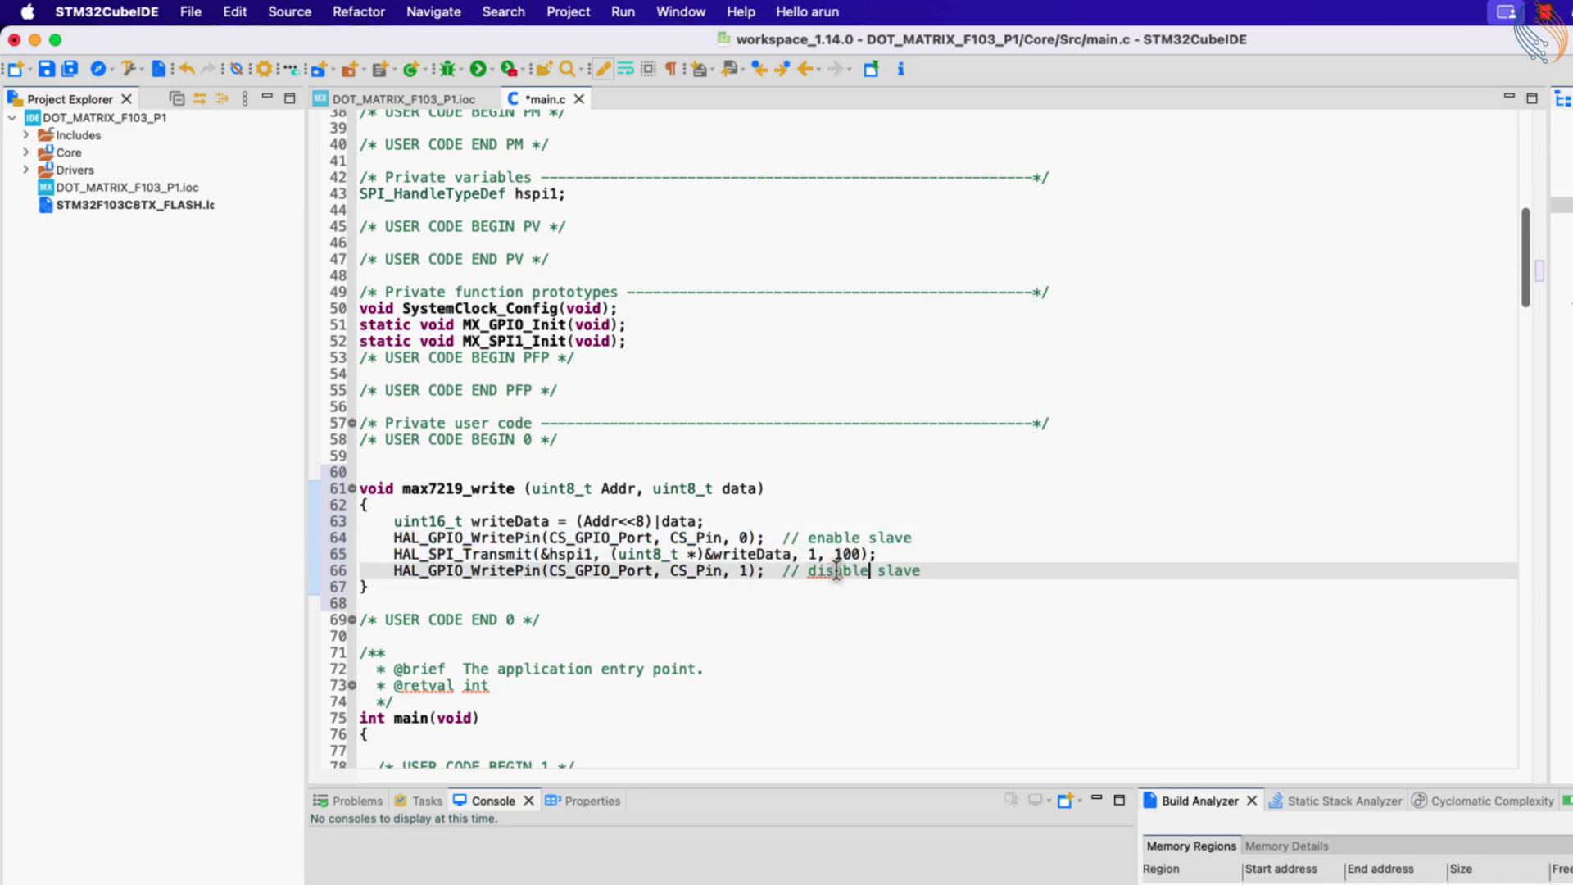
key(super+s)
click(376, 587)
scroll(516, 516, down, 3)
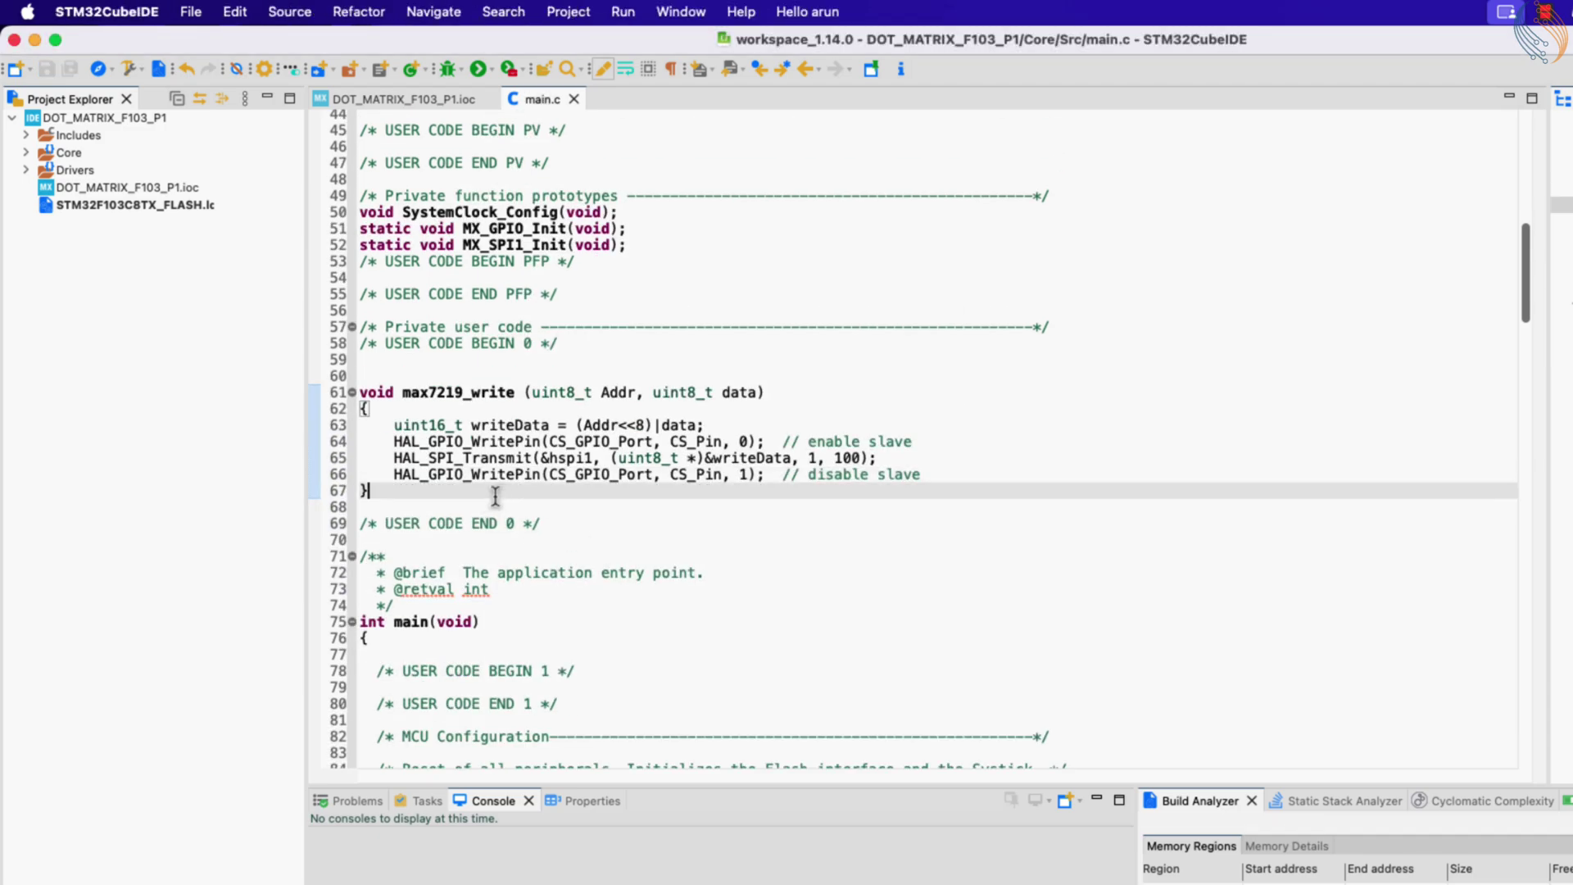
- Create matrixInit with a max7219_write call setting Decode mode to no decoding
key(Return)
key(Return)
text(void )
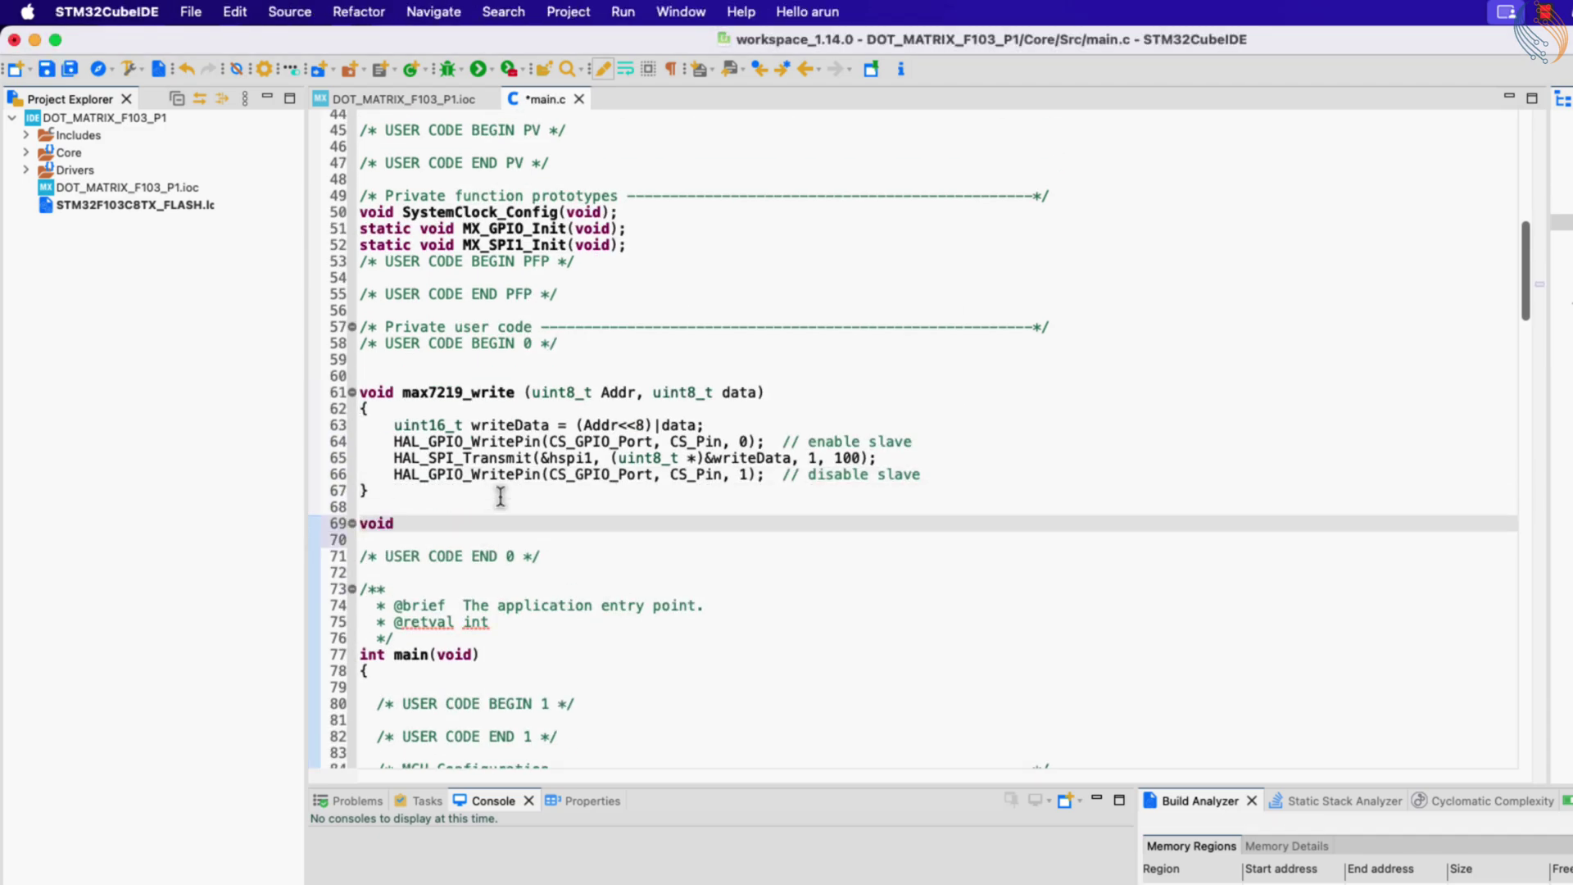
text(matrix)
text(Init (void))
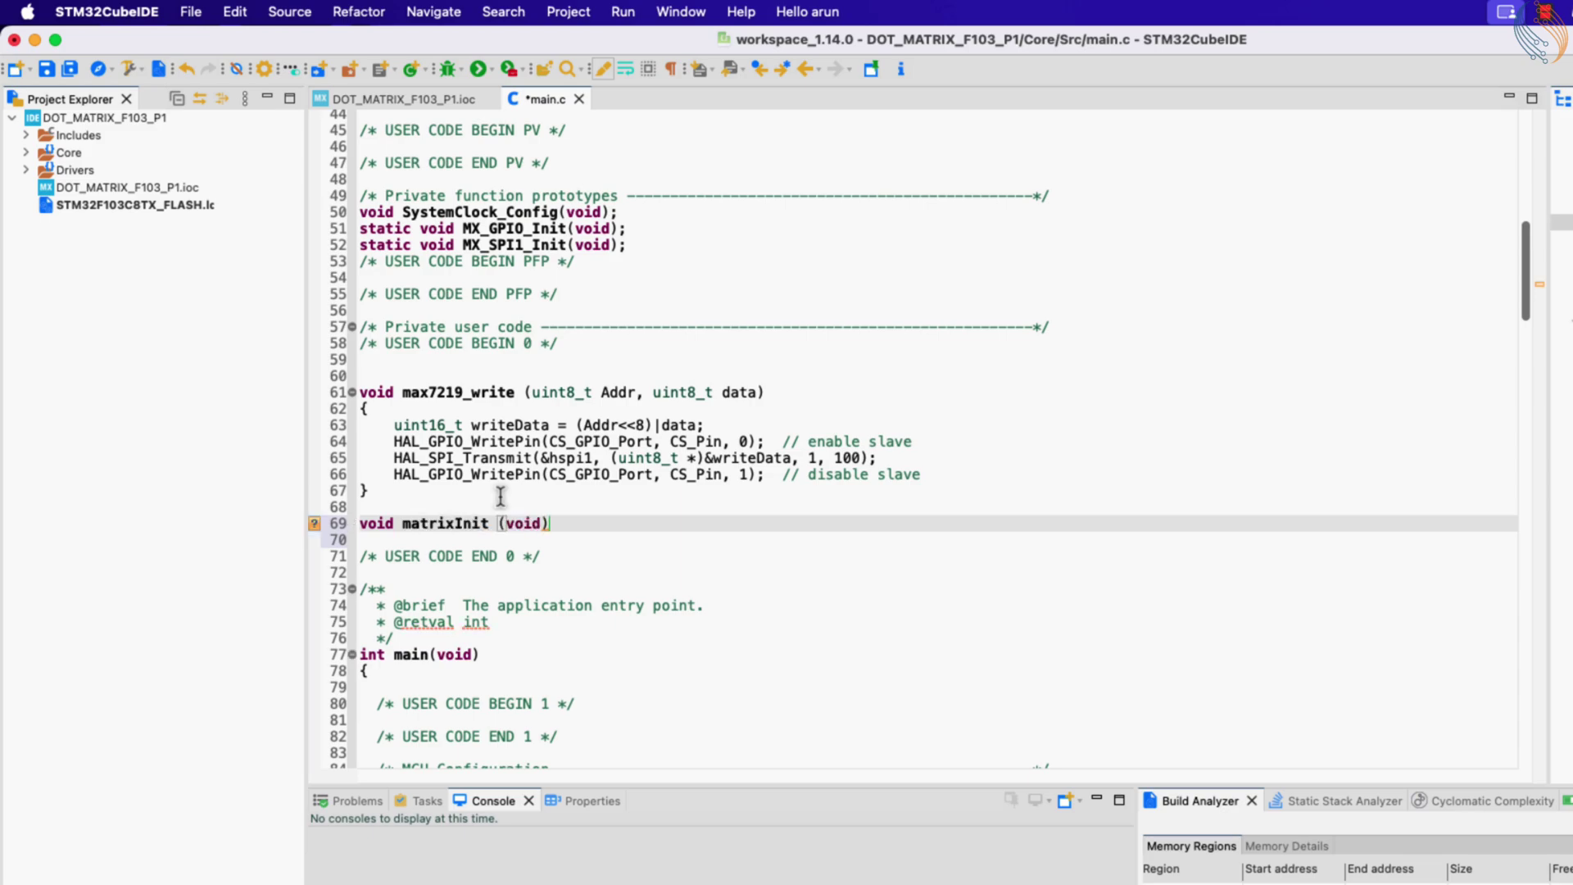
key(Return)
text({)
key(Return)
click(971, 842)
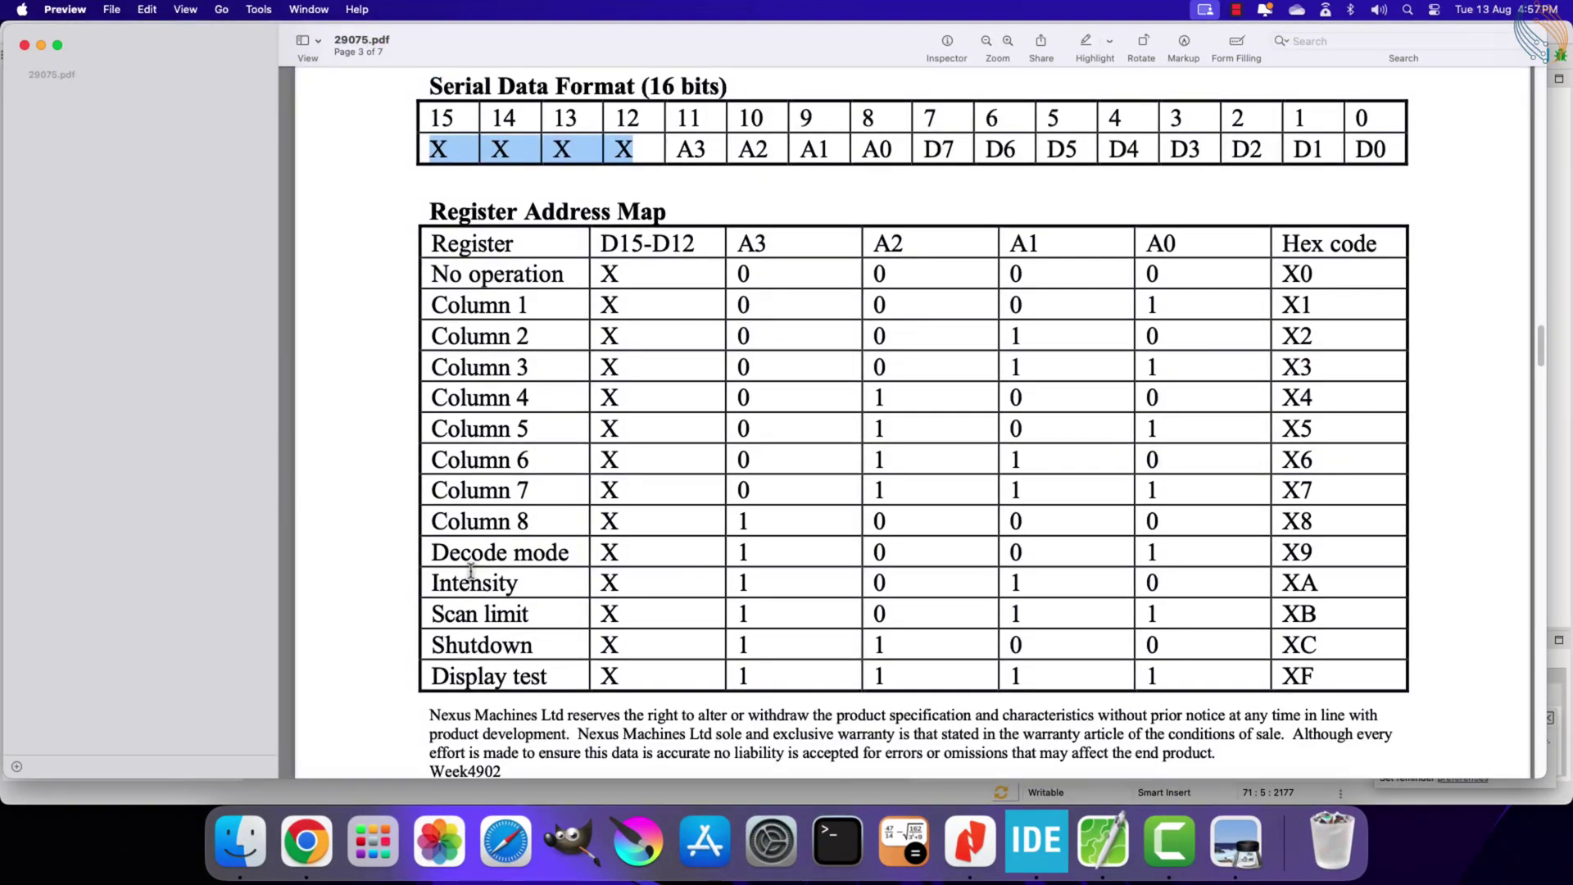
drag(432, 553, 541, 553)
click(1303, 552)
key(super+Tab)
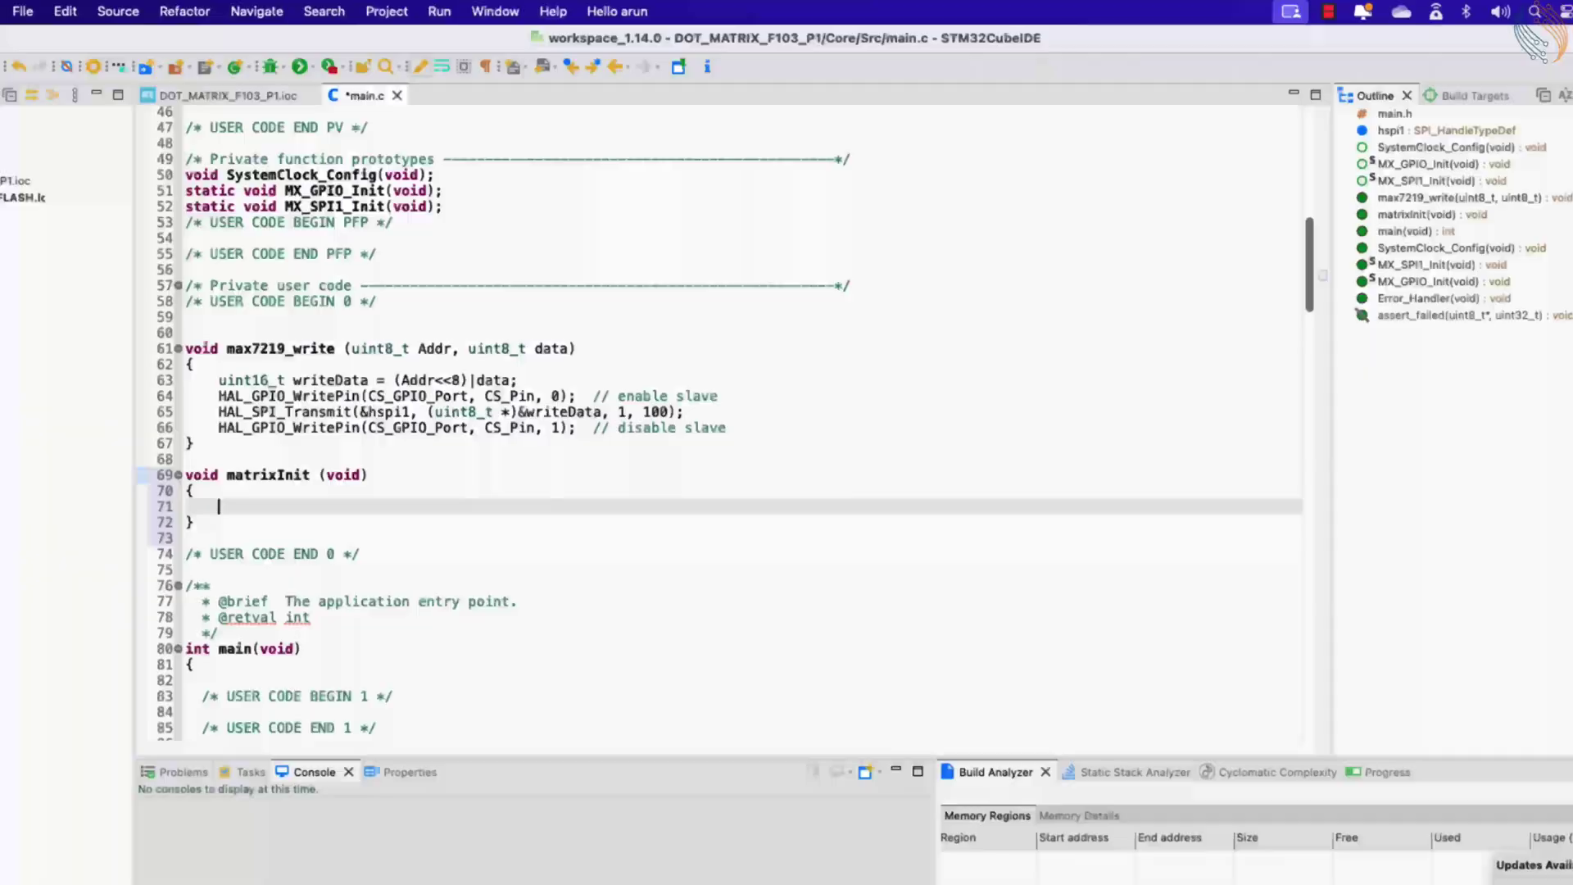
key(ctrl+space)
key(Return)
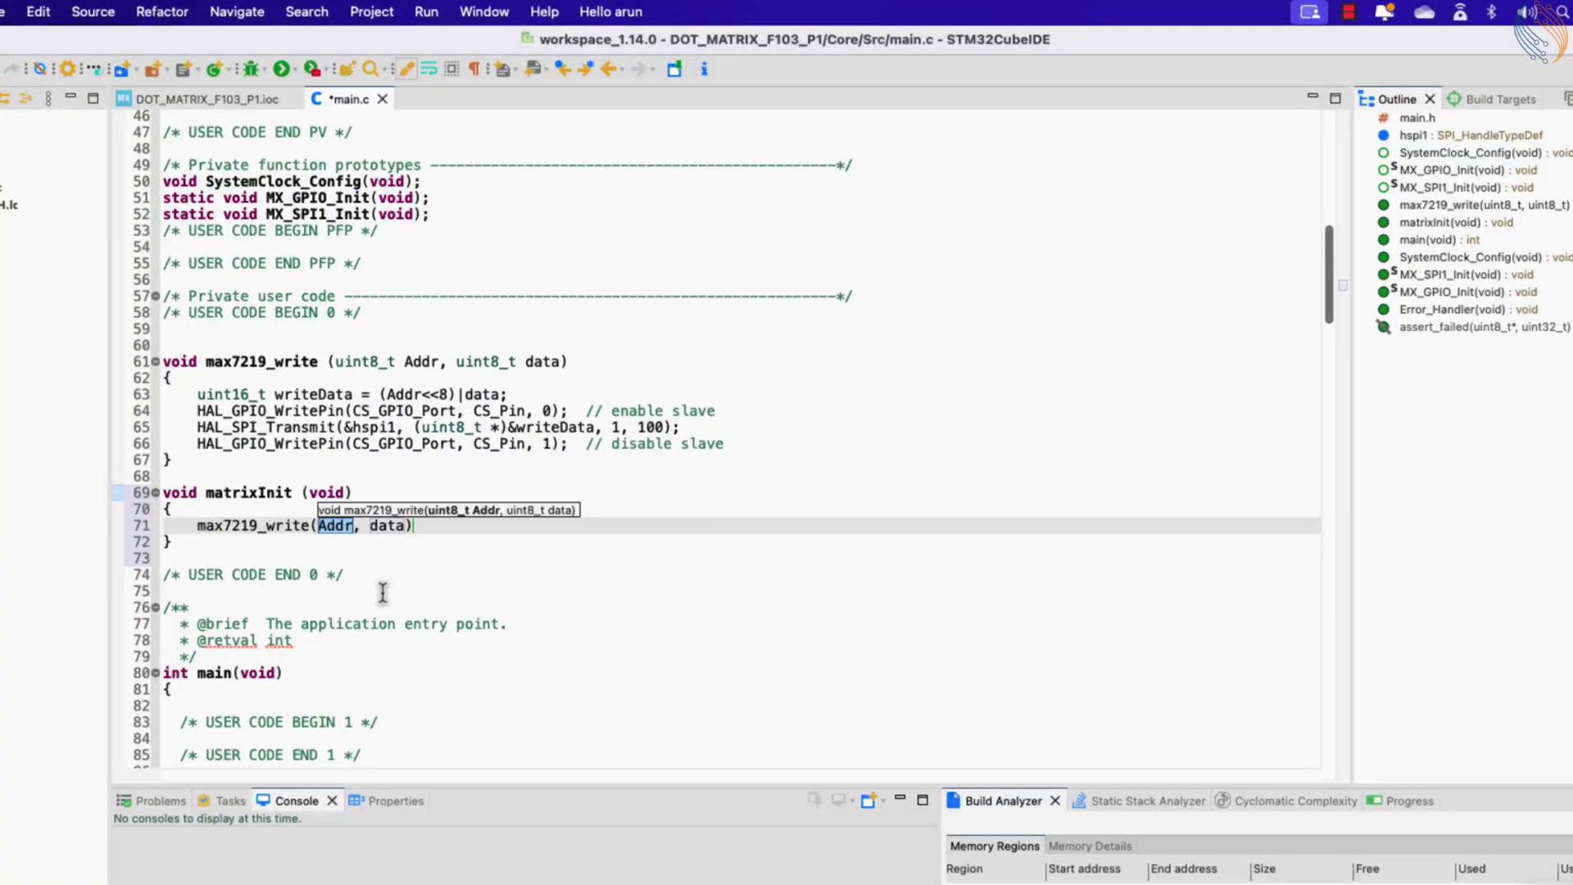
text(0x09)
key(Tab)
text(0);  // n)
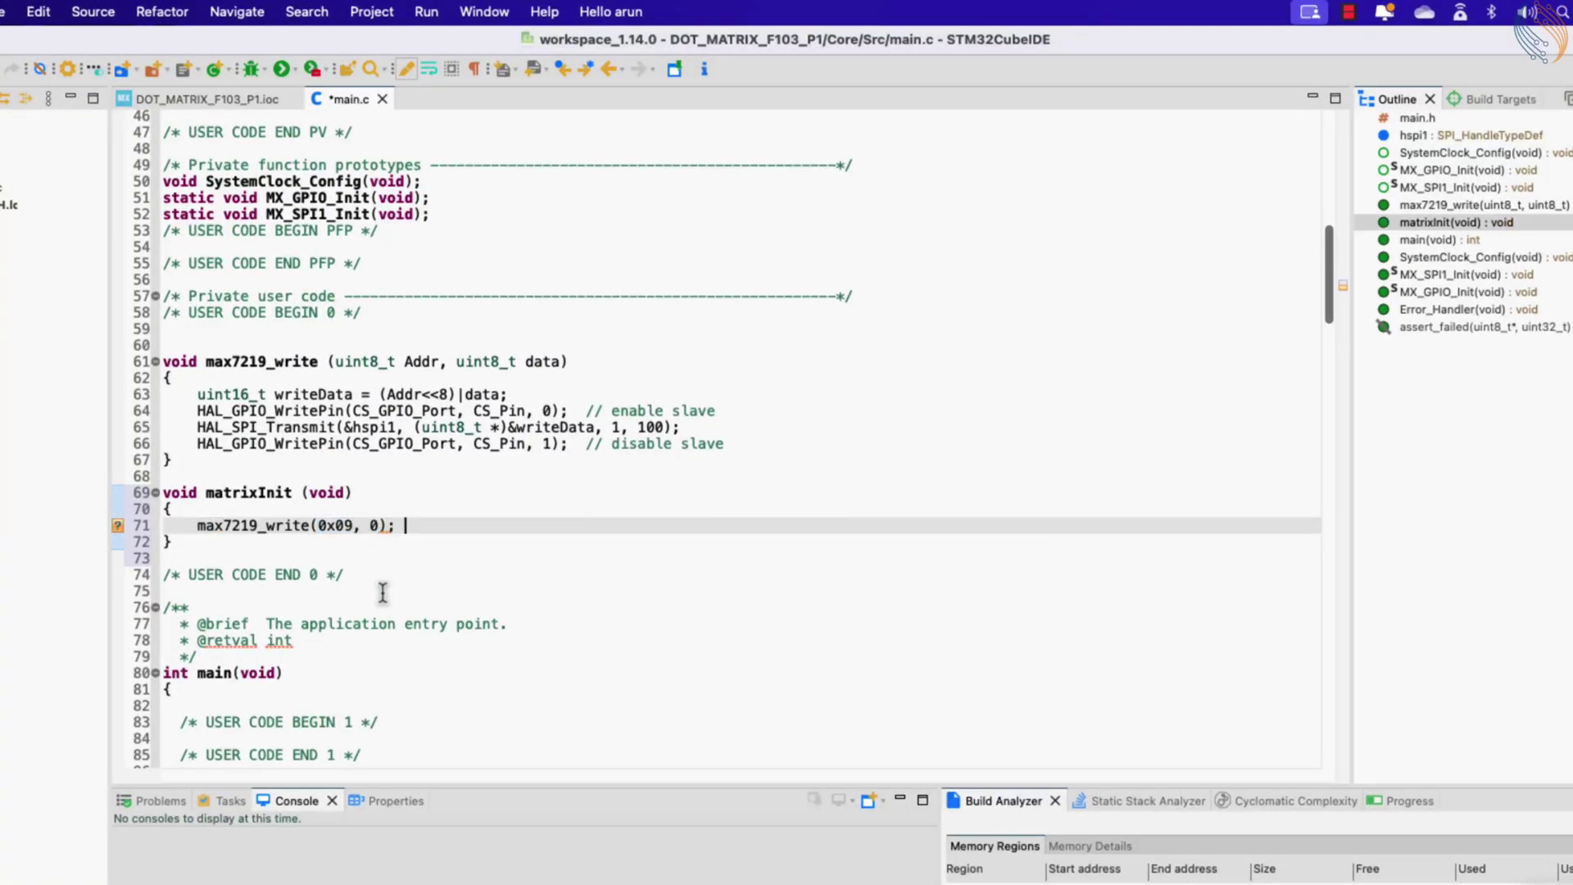
- Add a max7219_write setting Intensity (register XA) to 3/32 duty cycle (X1h)
key(Return)
text(ma)
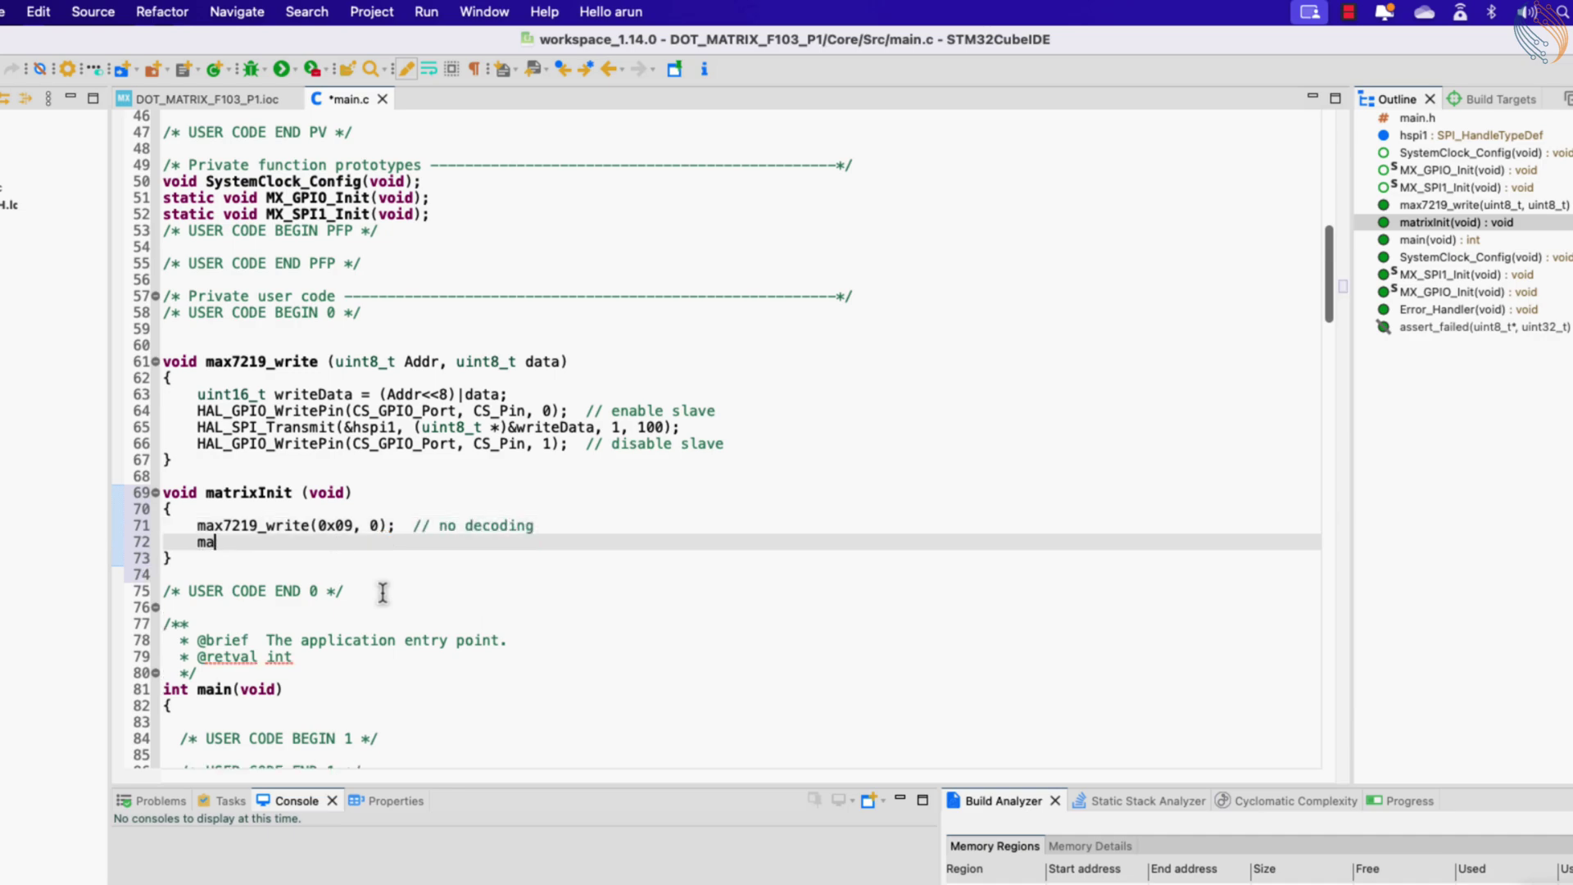
key(ctrl+space)
key(Return)
key(super+Tab)
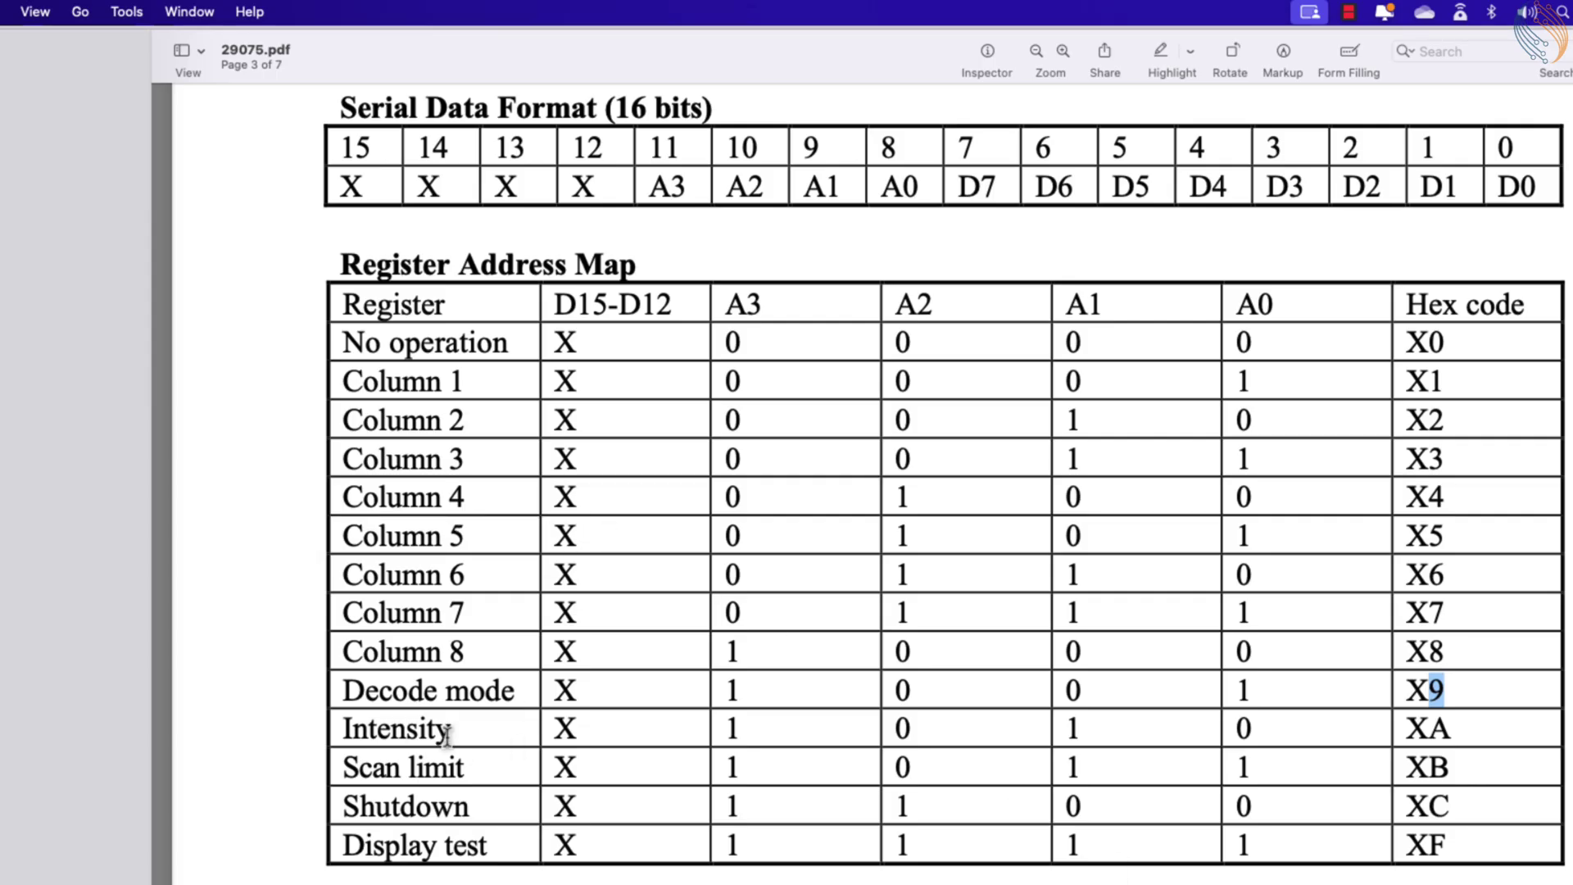
double_click(1429, 729)
scroll(860, 615, down, 5)
scroll(742, 703, down, 10)
scroll(741, 703, down, 5)
drag(405, 317, 539, 320)
click(1071, 369)
double_click(1136, 354)
key(super+Tab)
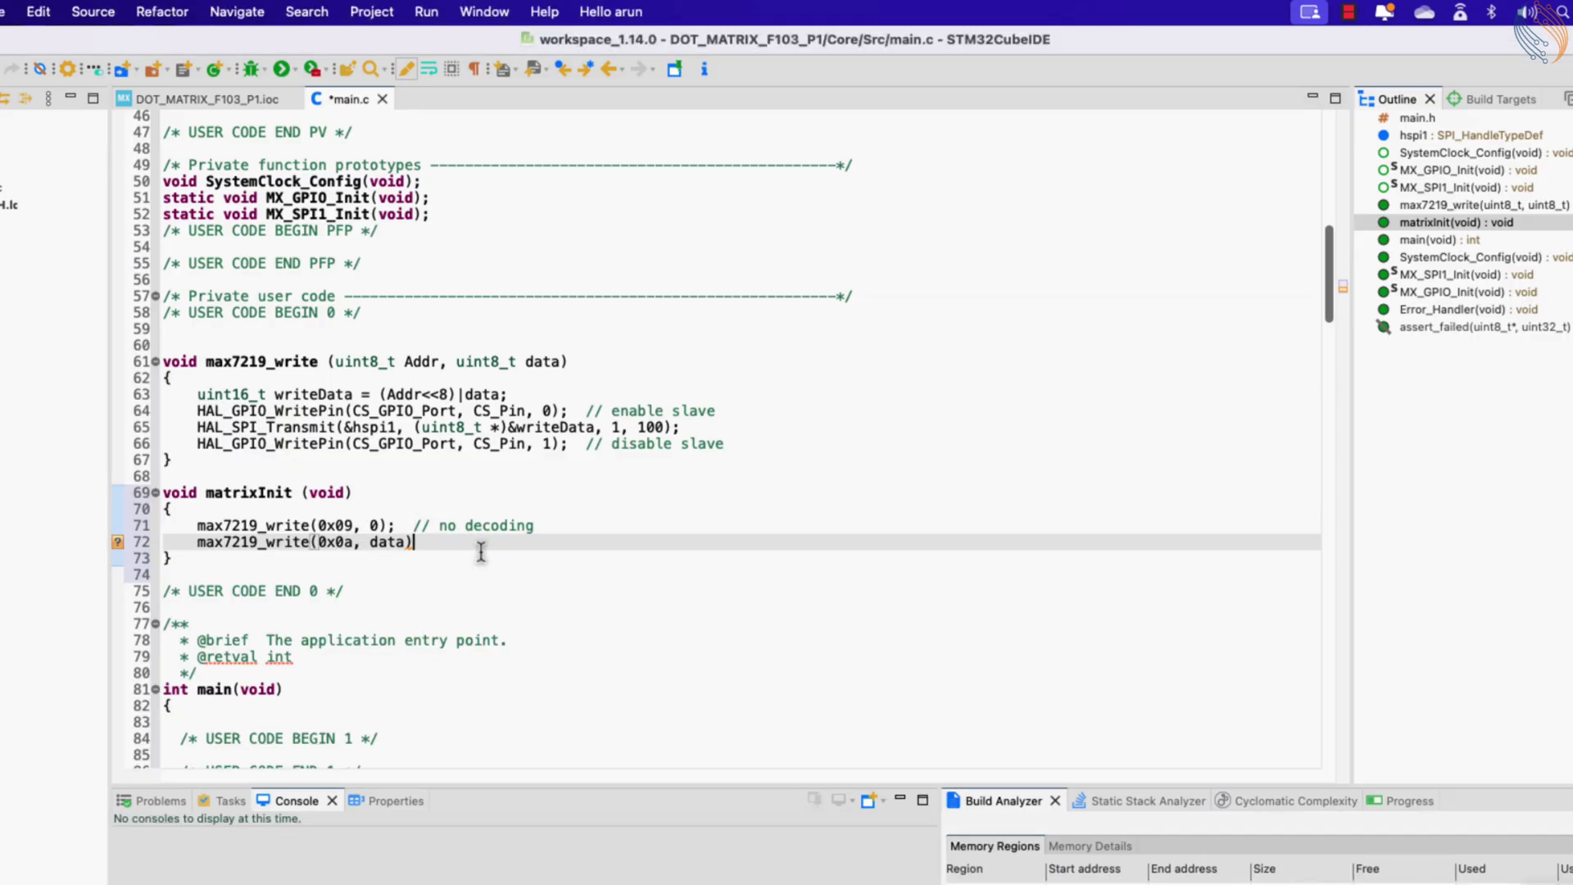
text(0x01);  // 3/32 intensity)
key(Return)
- Add a Scan Limit write enabling all columns (scan limit 7)
key(super+Tab)
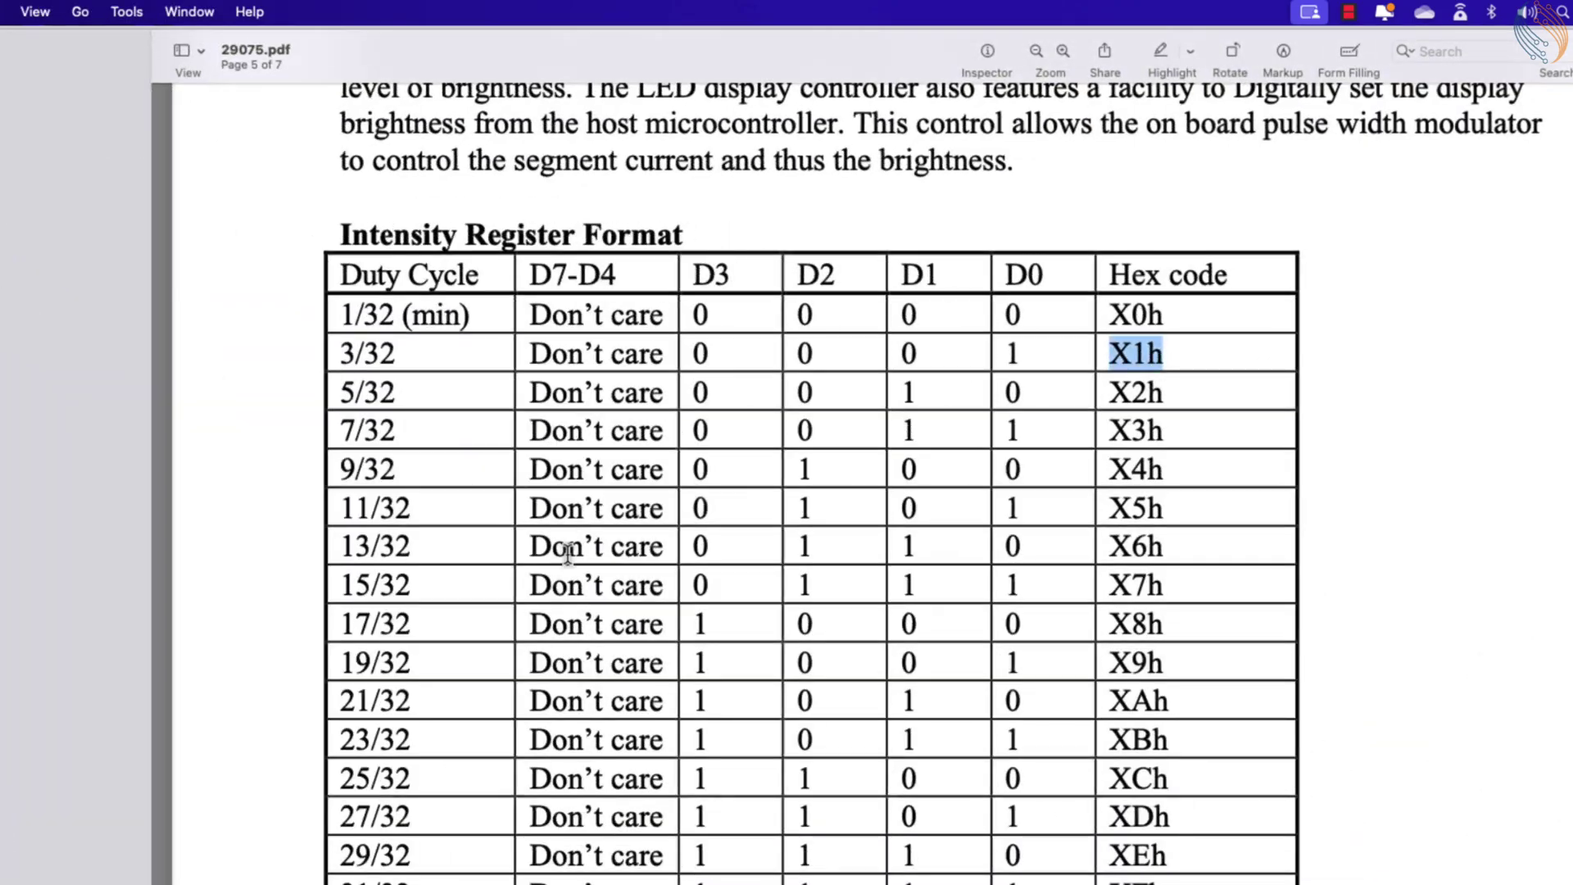
scroll(860, 492, up, 10)
scroll(861, 491, up, 5)
drag(359, 649, 465, 649)
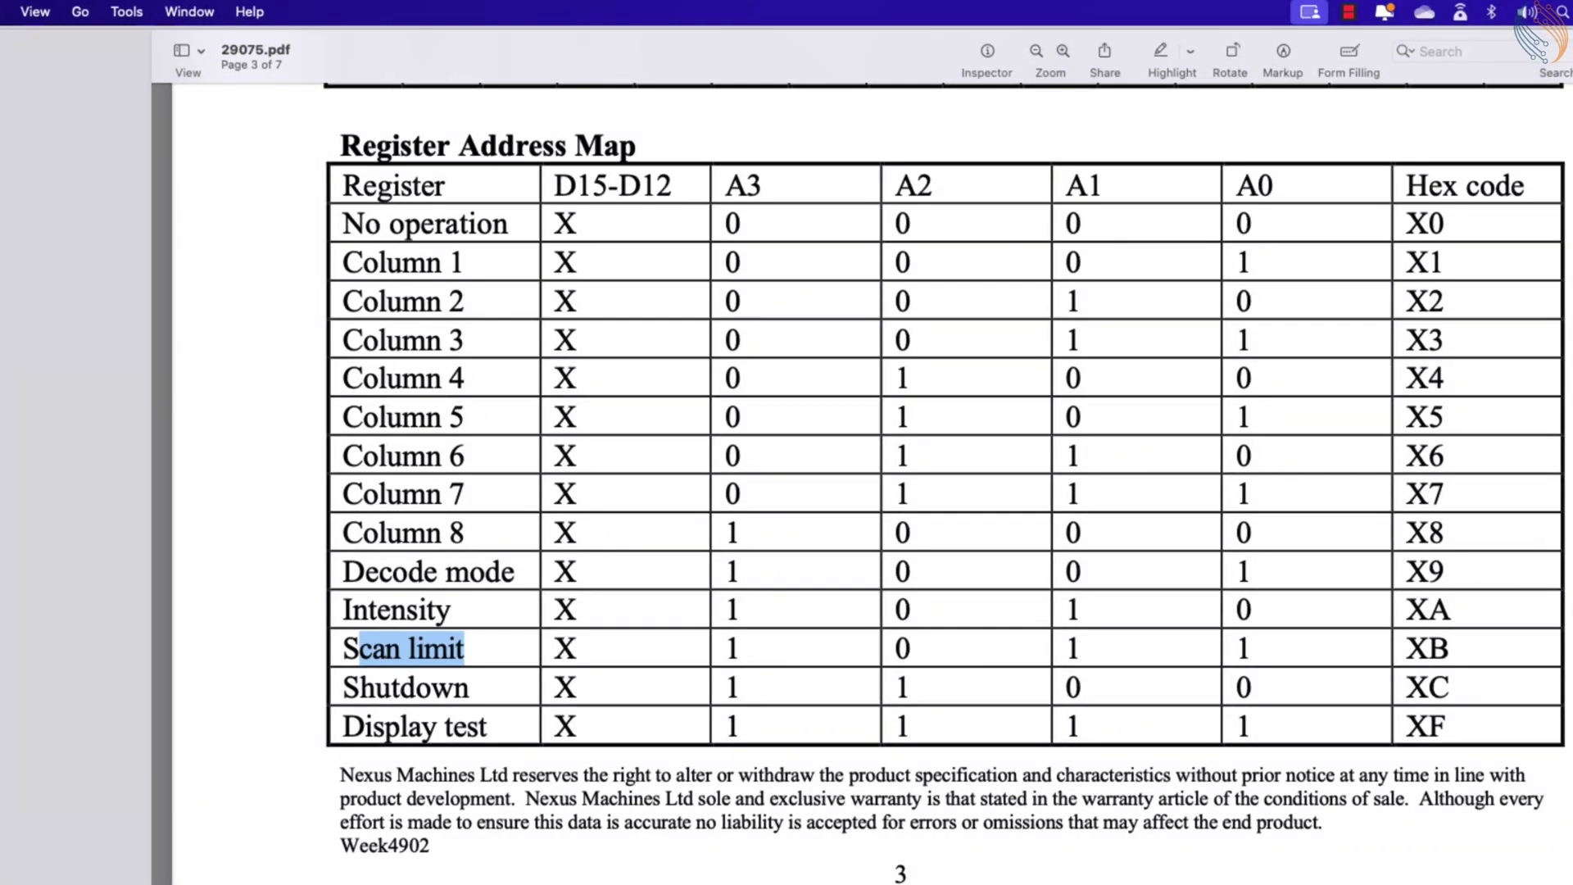
scroll(886, 492, down, 10)
scroll(885, 491, down, 10)
scroll(885, 493, down, 8)
drag(369, 450, 1414, 465)
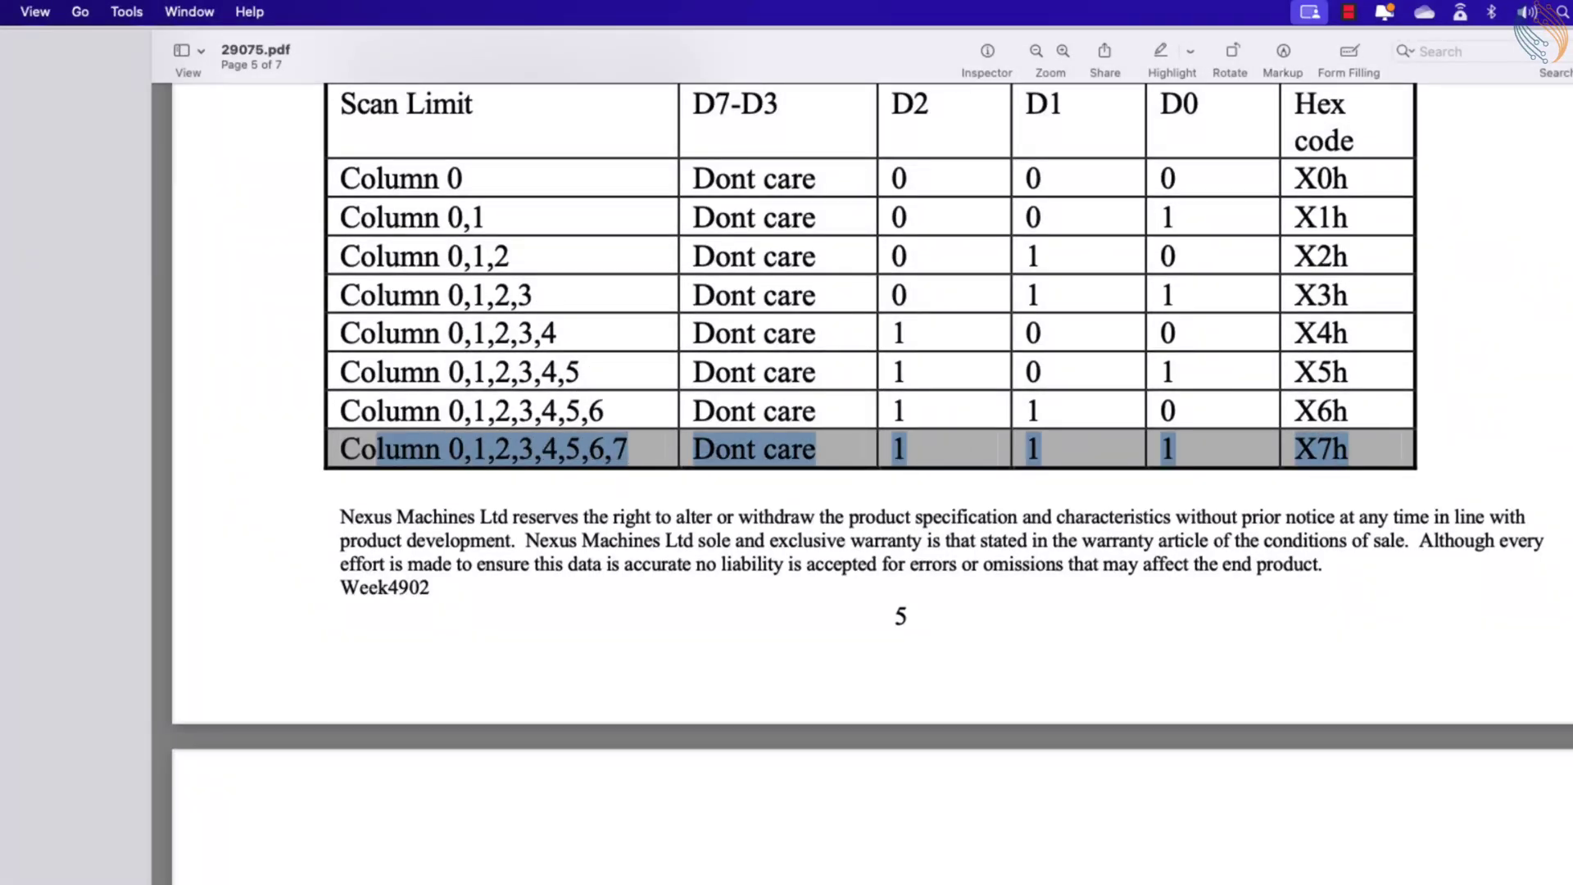
key(super+Tab)
text(max7219_write(0x0B, 0x07))
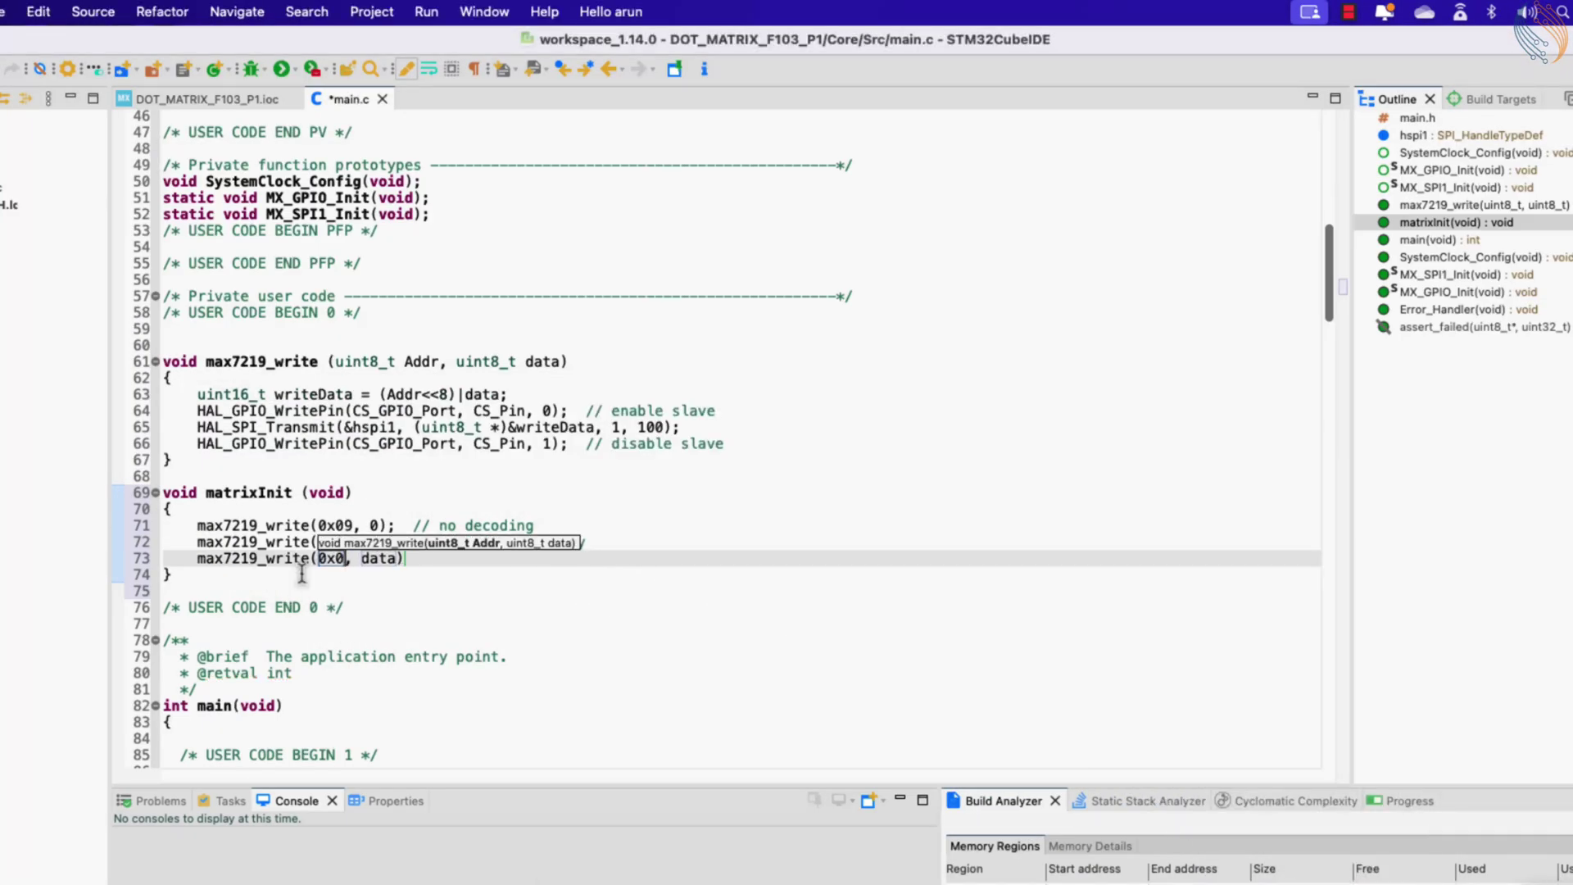
text(;  // sca)
text( columns)
key(Return)
- Add a Shutdown (register XC) write selecting normal operation
key(super+Tab)
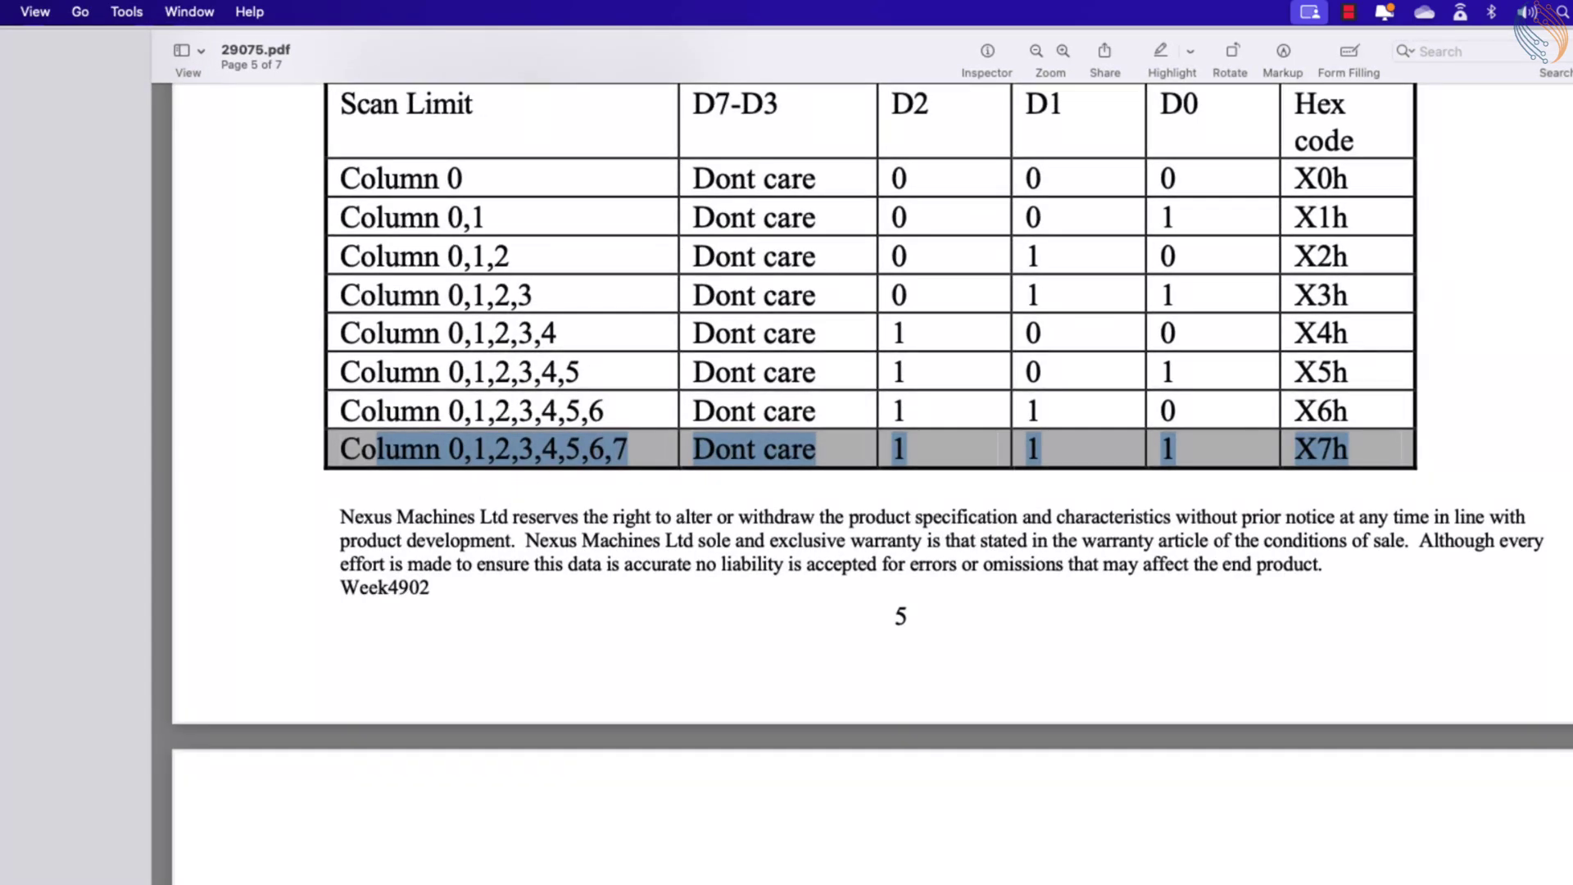
scroll(786, 442, up, 10)
scroll(787, 443, up, 10)
scroll(786, 443, down, 5)
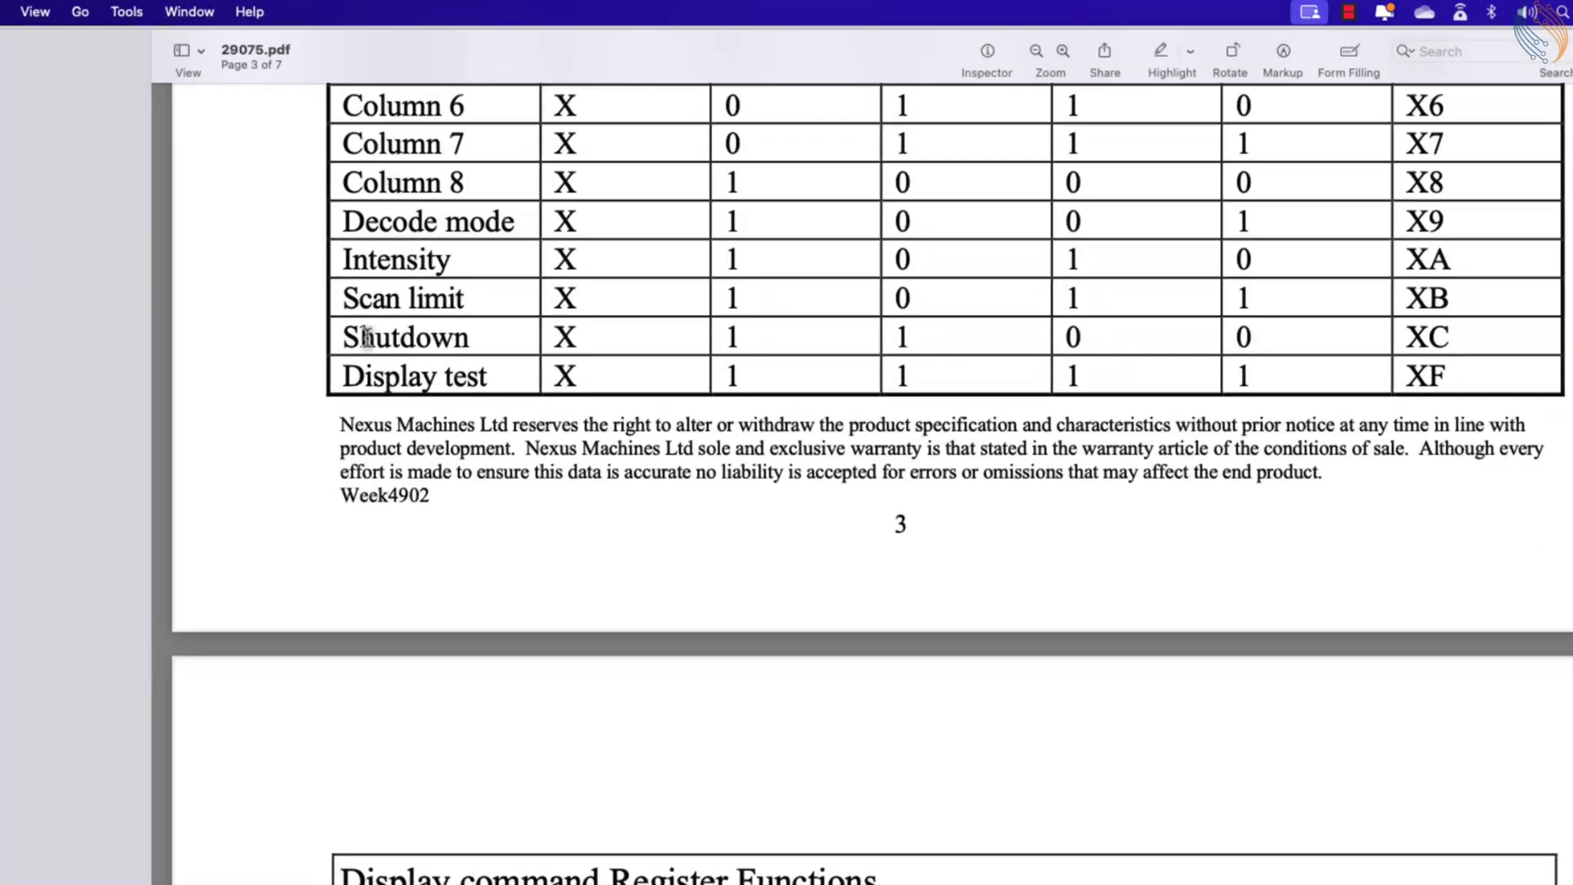
drag(345, 337, 502, 337)
double_click(1426, 338)
scroll(787, 492, down, 8)
scroll(787, 491, down, 2)
double_click(1471, 629)
key(super+Tab)
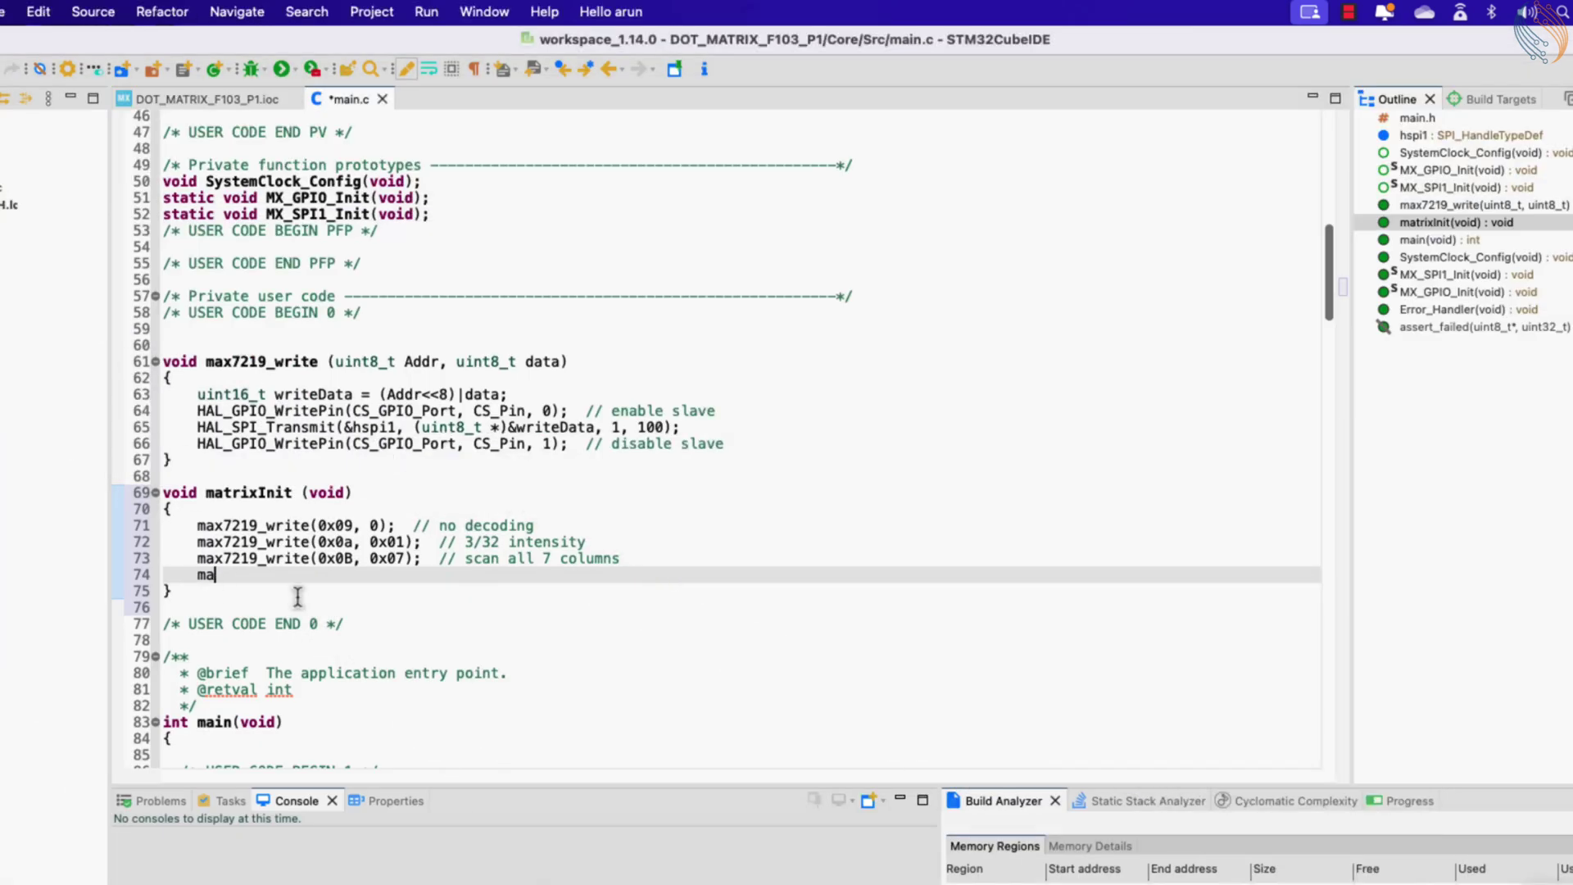
text(max7219)
key(Return)
text(x0C)
key(Tab)
text(0x01)
key(End)
text(;  // normal operation)
key(Return)
- Look up the Display test code XF and start a new line for its write
key(super+Tab)
scroll(568, 572, down, 2)
scroll(537, 562, up, 2)
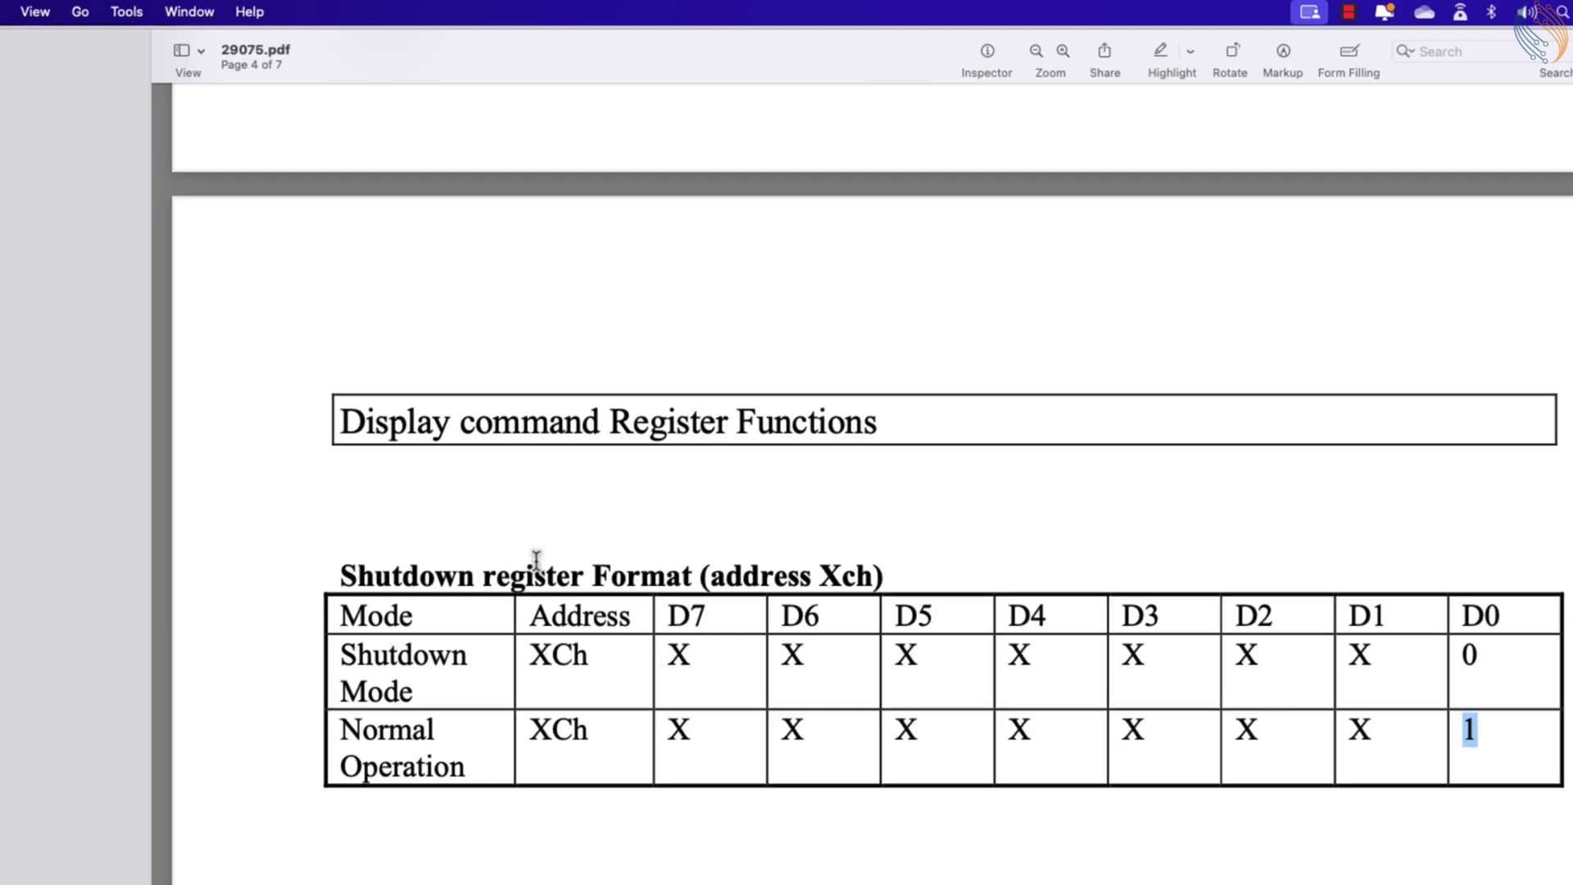
scroll(538, 562, down, 3)
scroll(537, 562, down, 3)
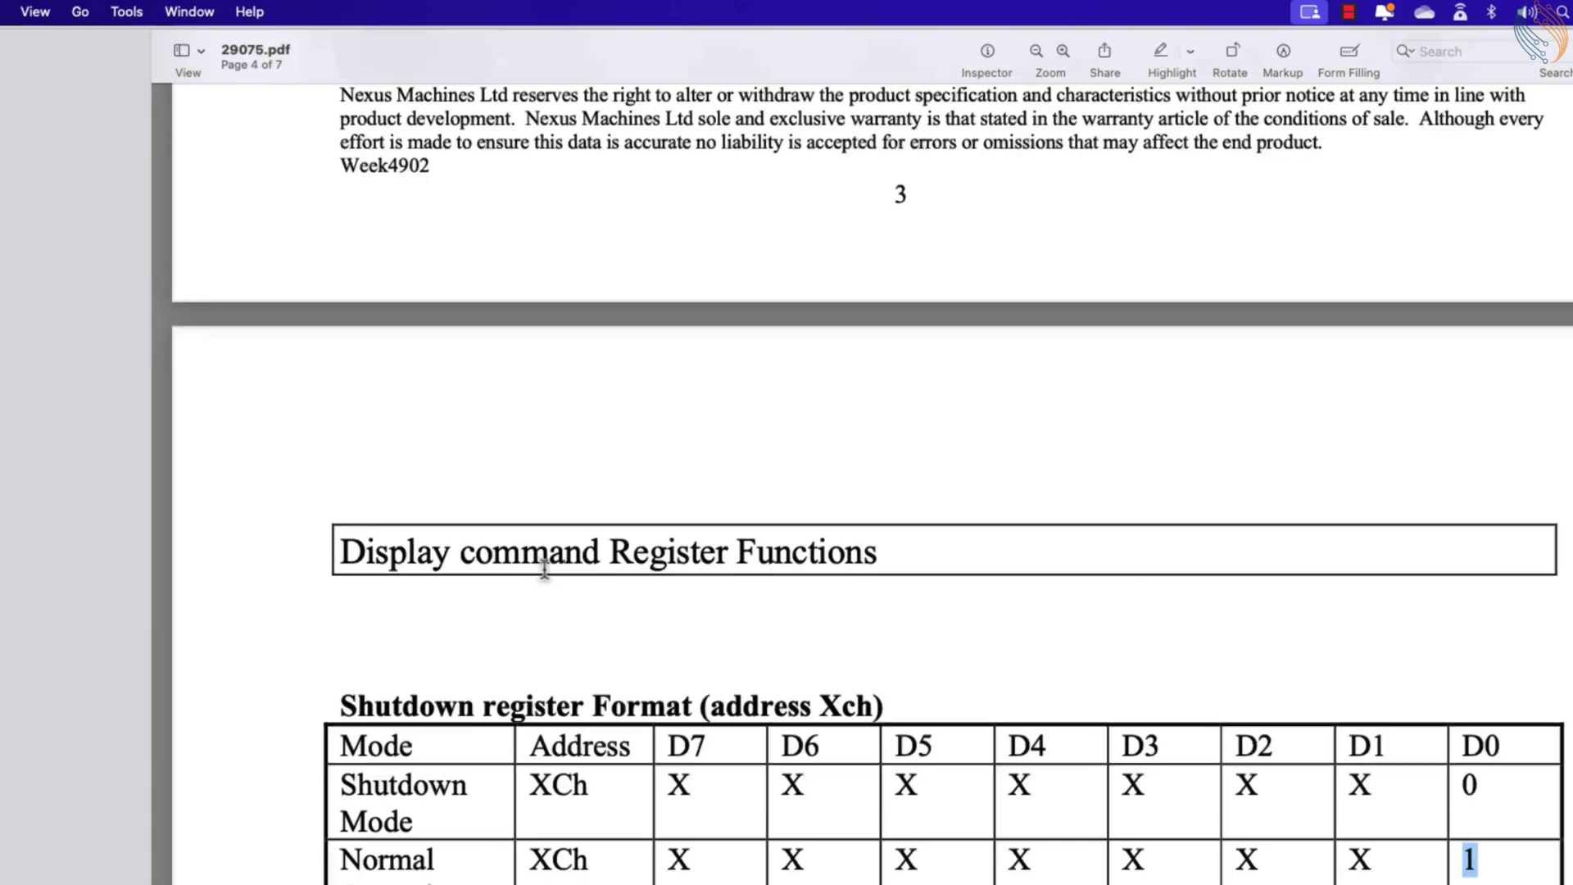
scroll(544, 568, up, 5)
click(1405, 615)
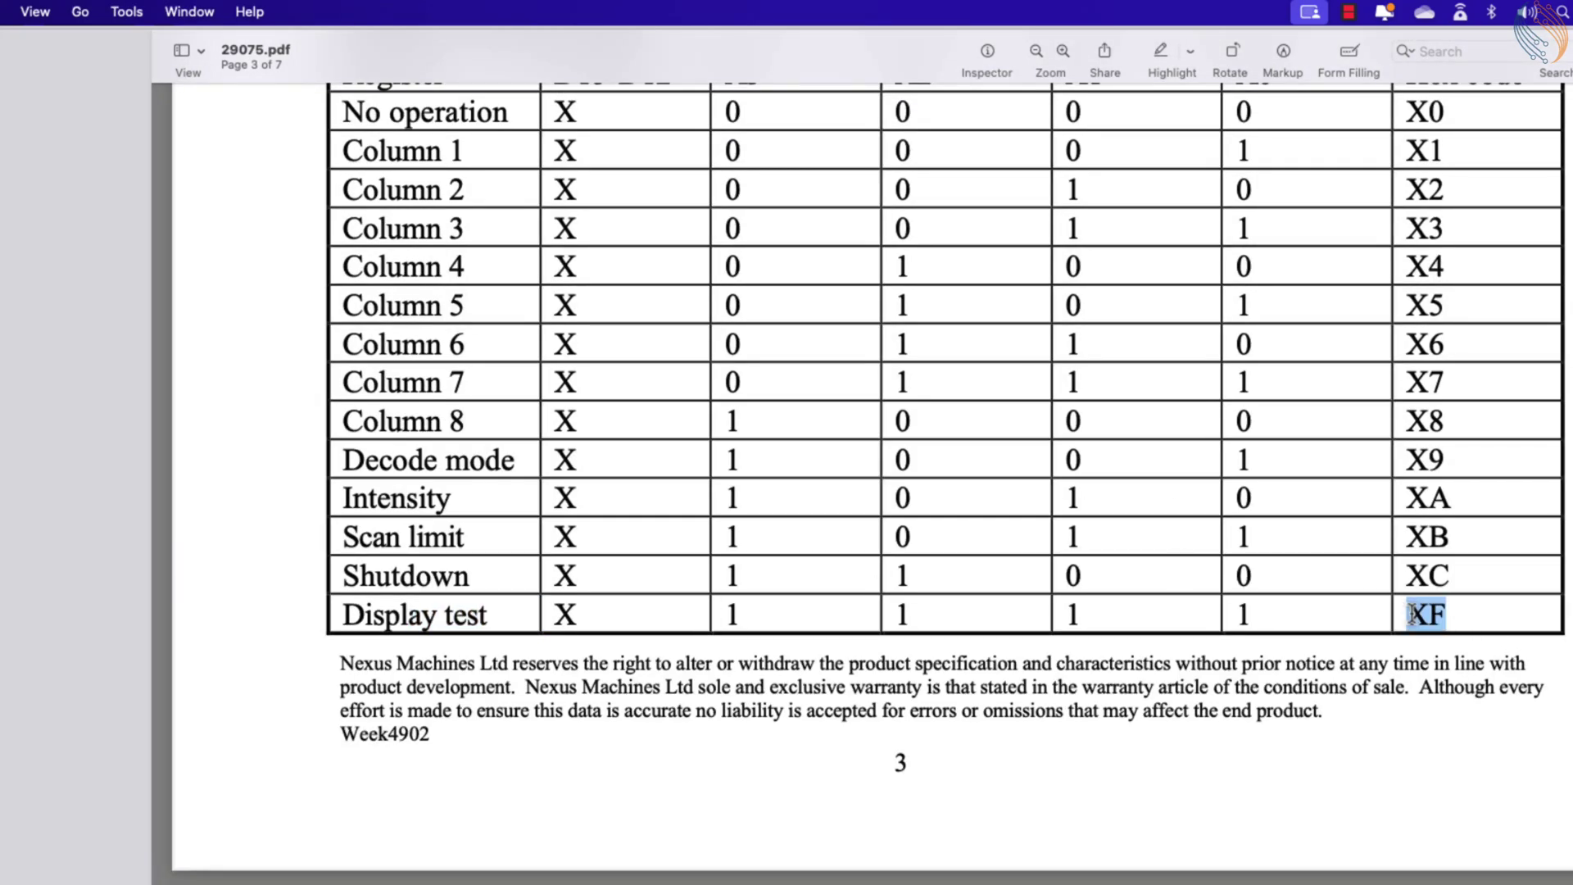
key(super+Tab)
click(604, 576)
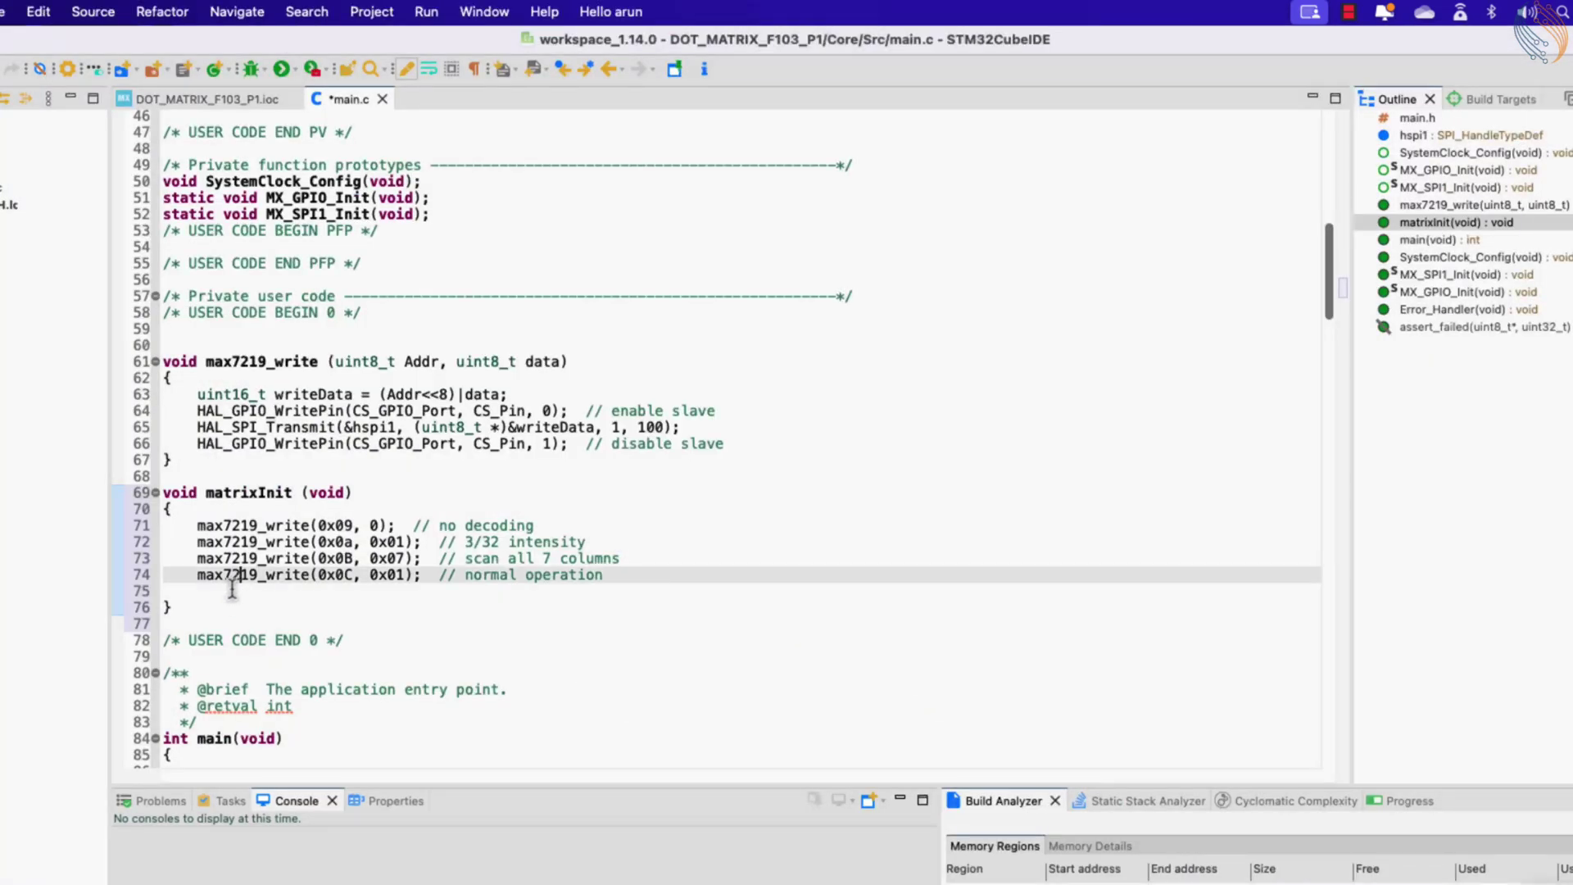
key(Return)
text(max7219_write(0x0F, 0))
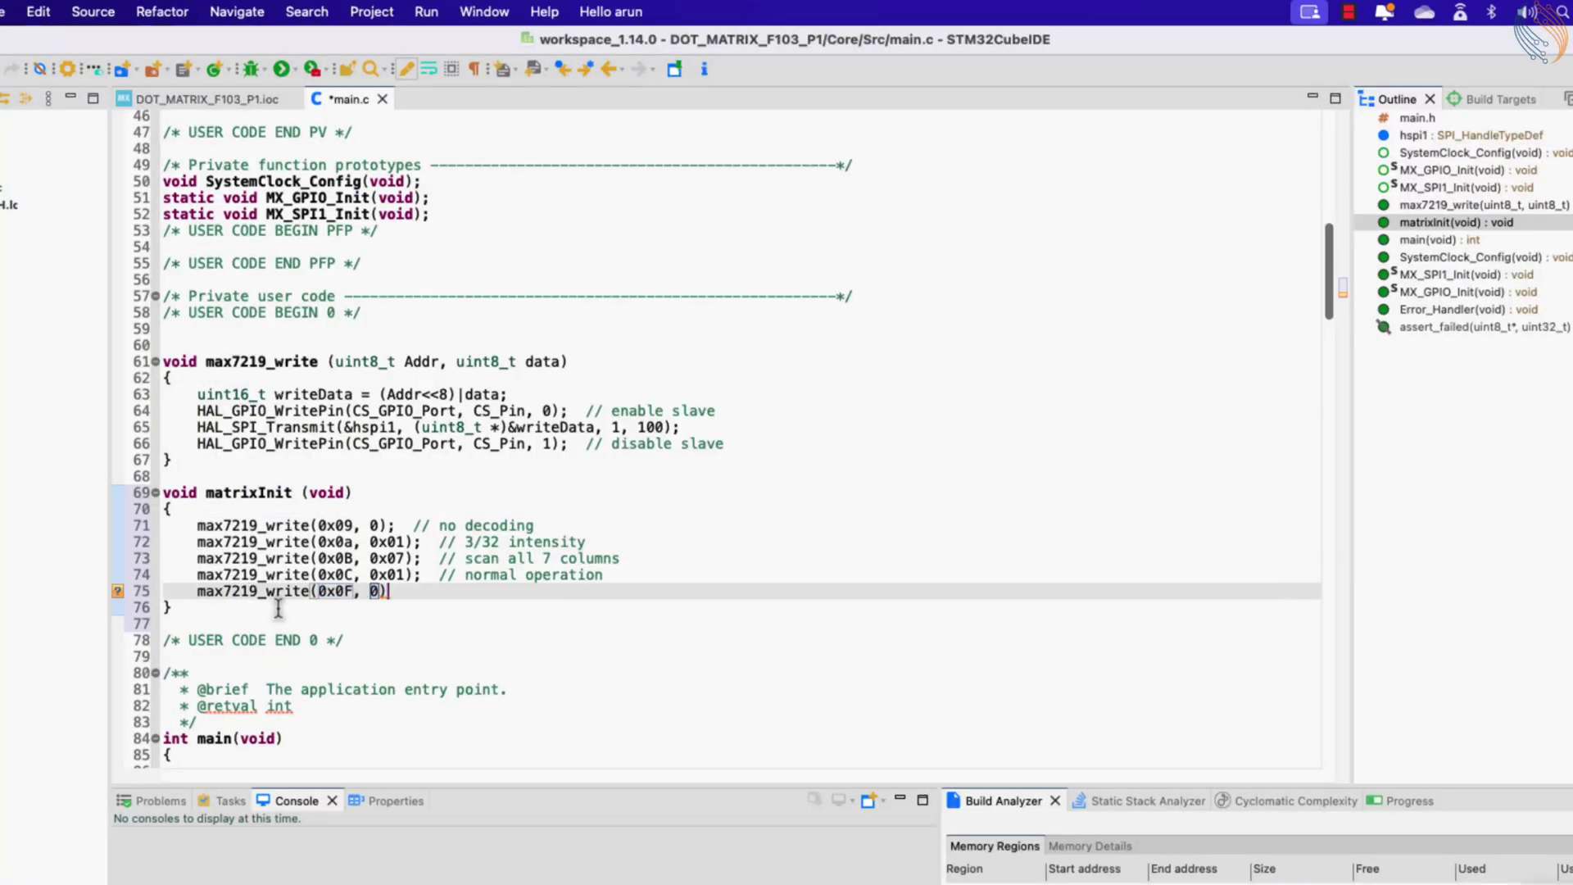
text(;    // No display test)
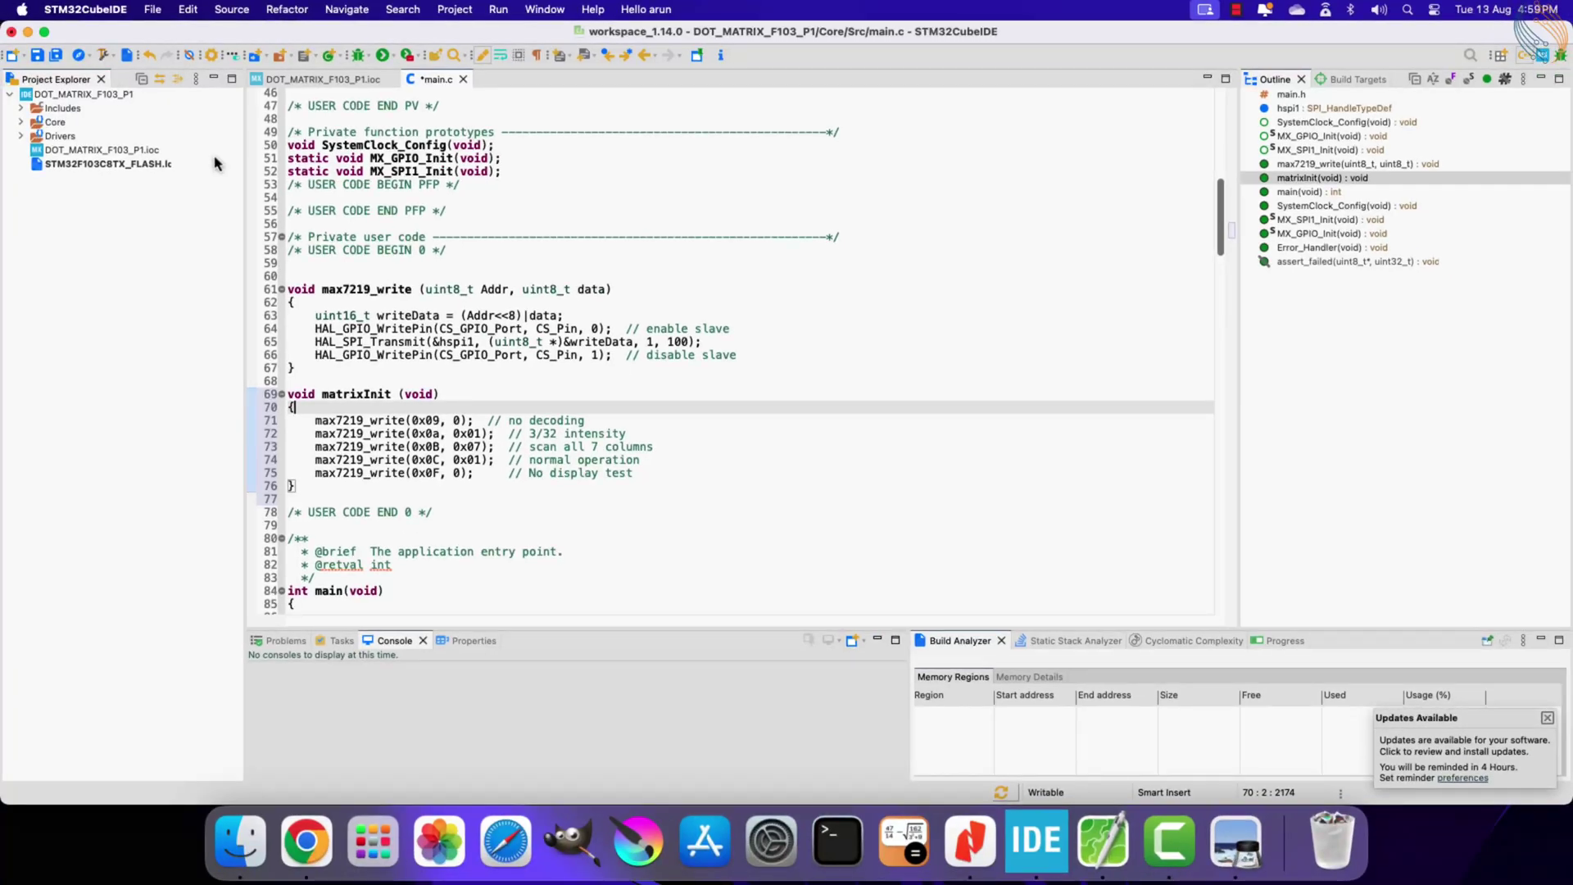
- Build, then add matrixInit(); under USER CODE BEGIN 2 and rebuild
key(super+b)
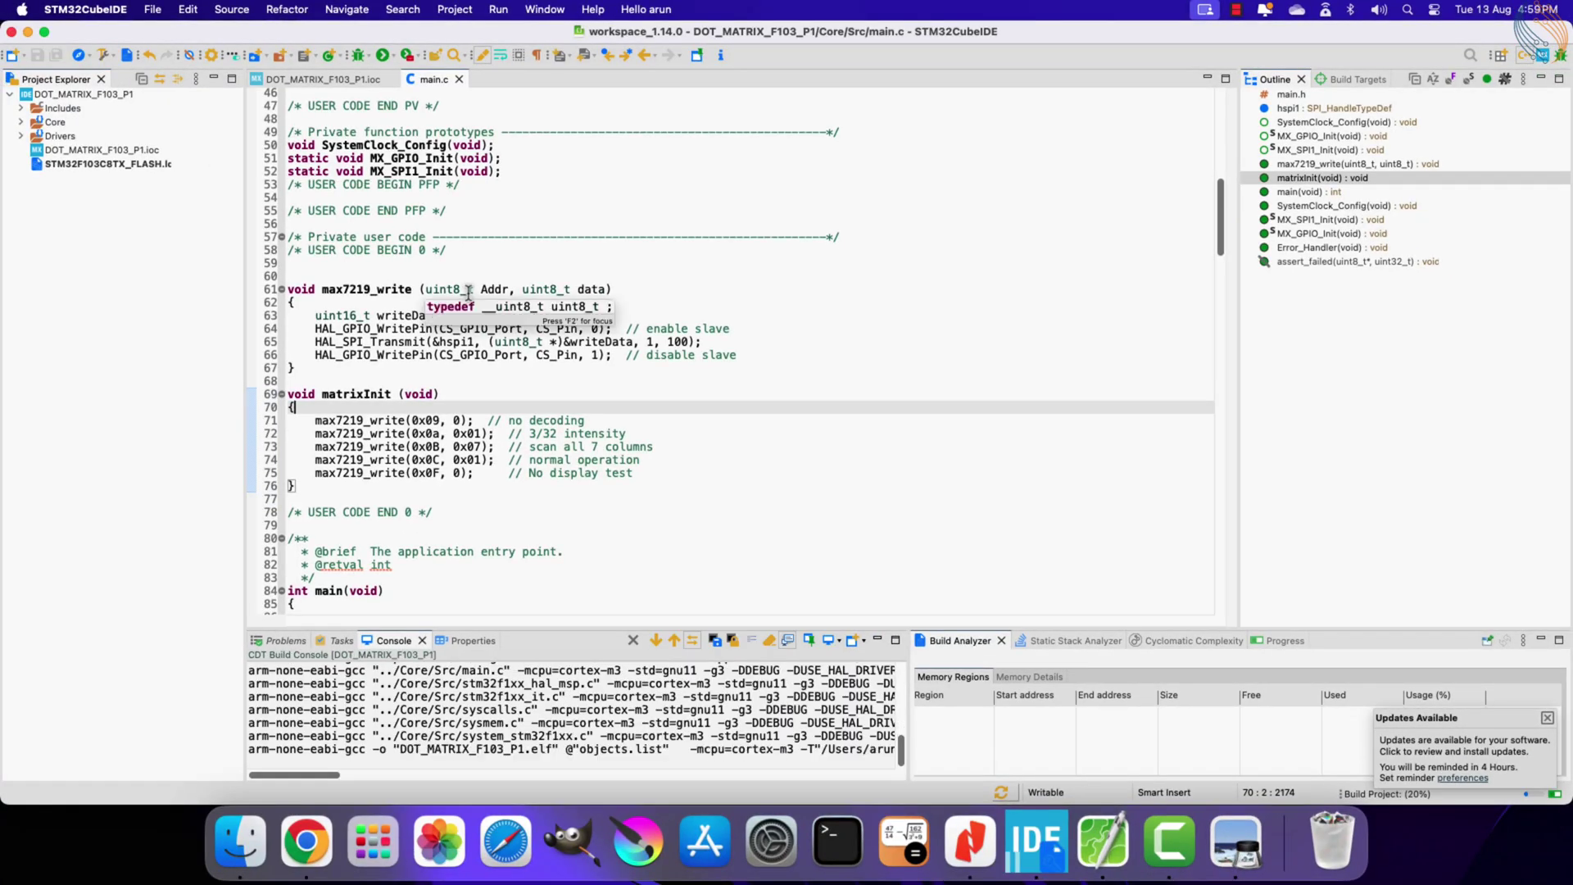
scroll(517, 320, down, 5)
scroll(416, 421, down, 5)
click(517, 362)
key(Return)
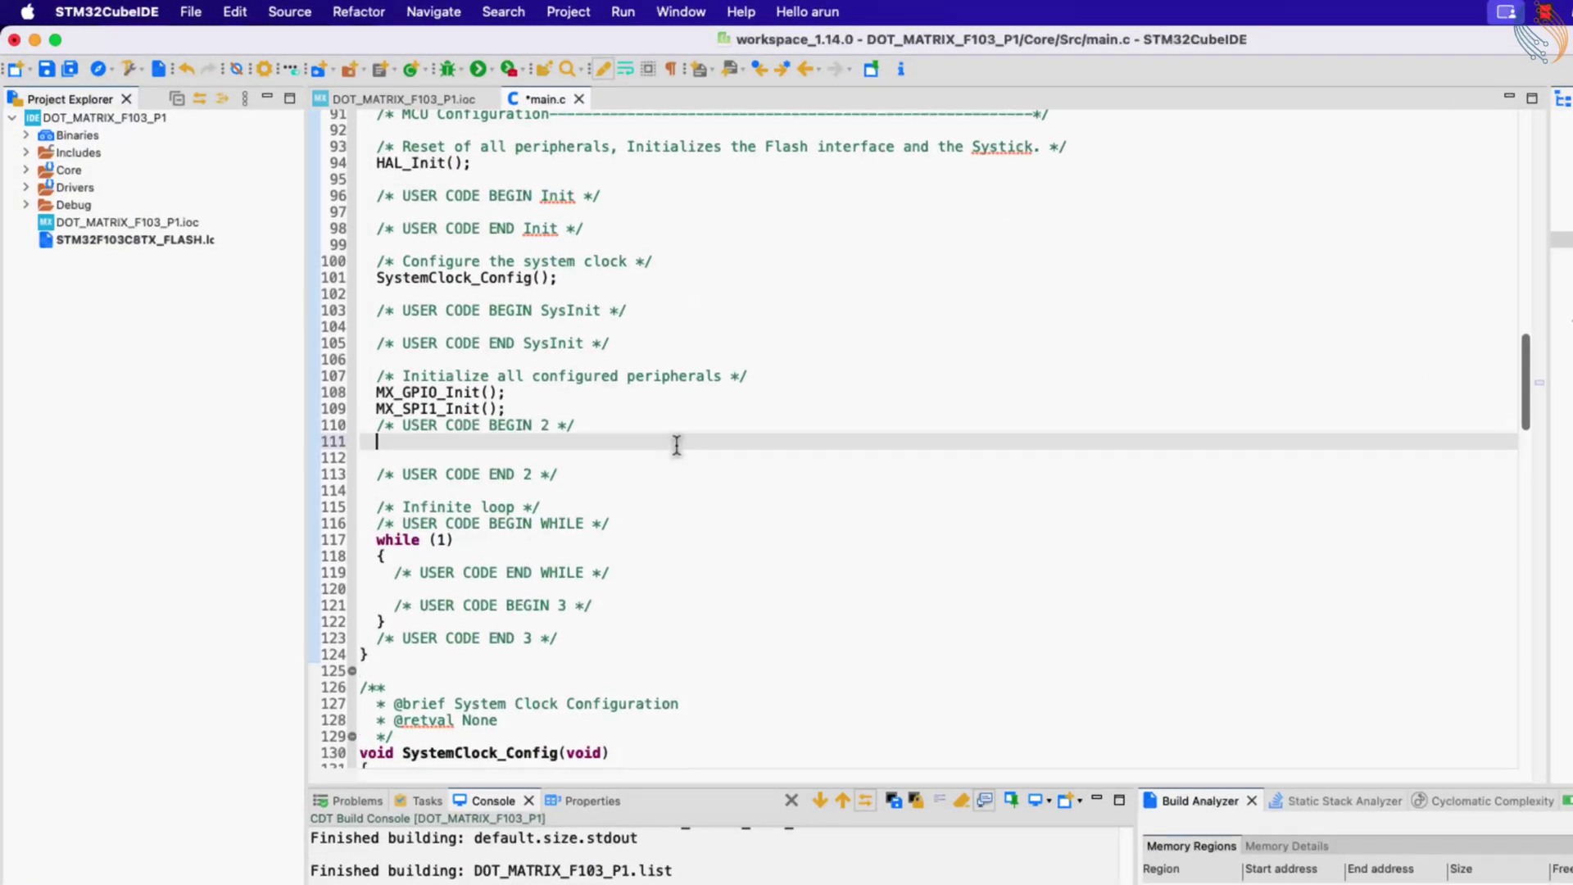
key(Return)
text(matrixInit();)
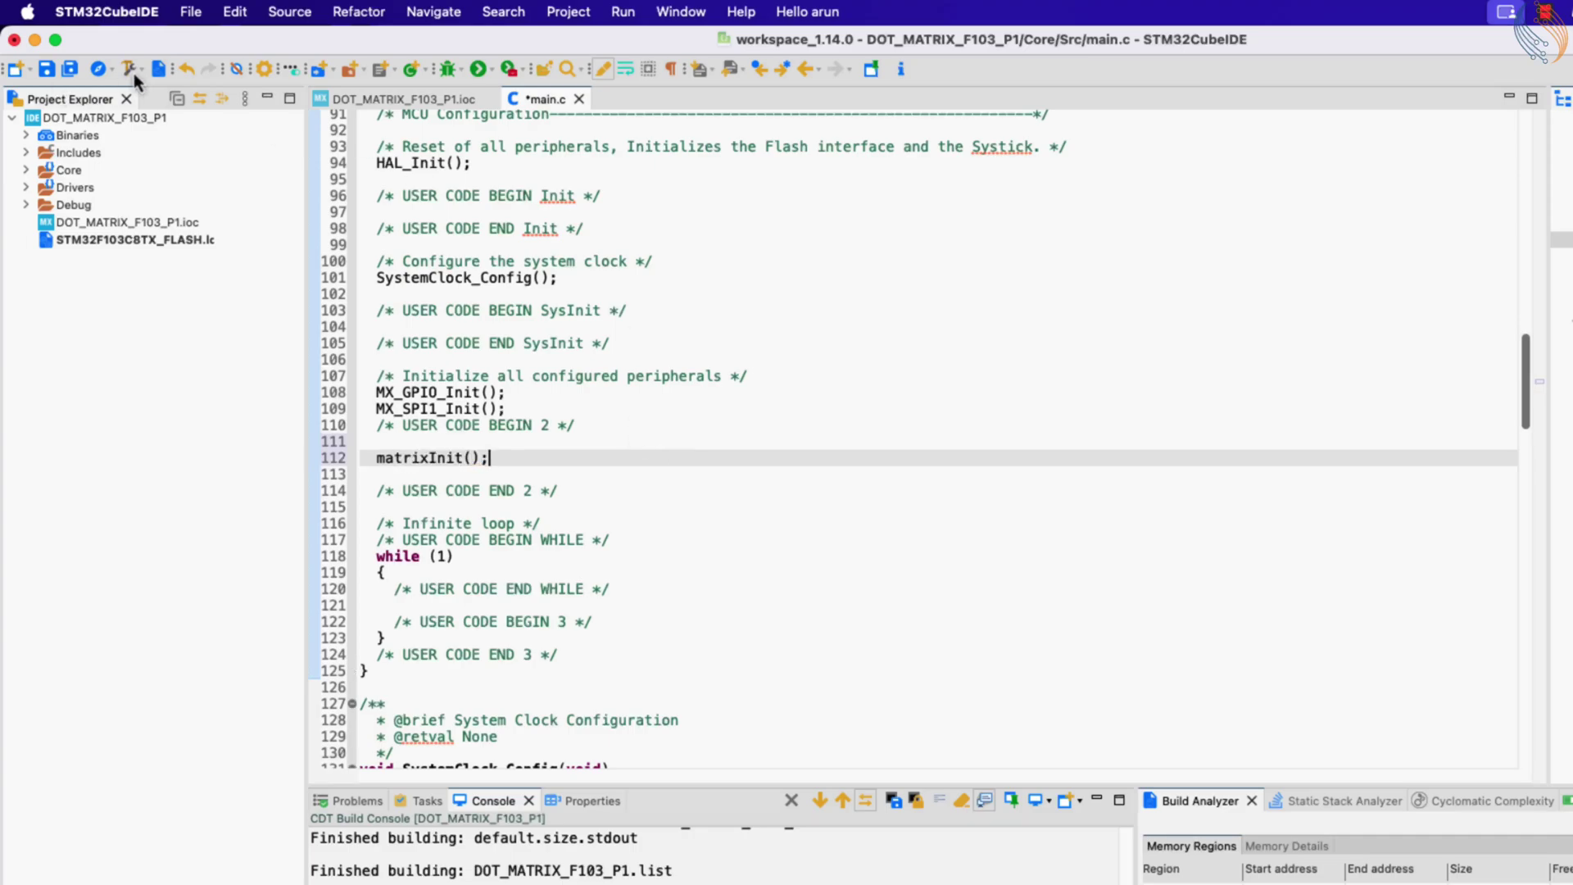
click(134, 73)
- Check the Column 1 register (X1) in the datasheet and open space below matrixInit()
click(1236, 849)
scroll(585, 384, up, 3)
drag(426, 209, 610, 209)
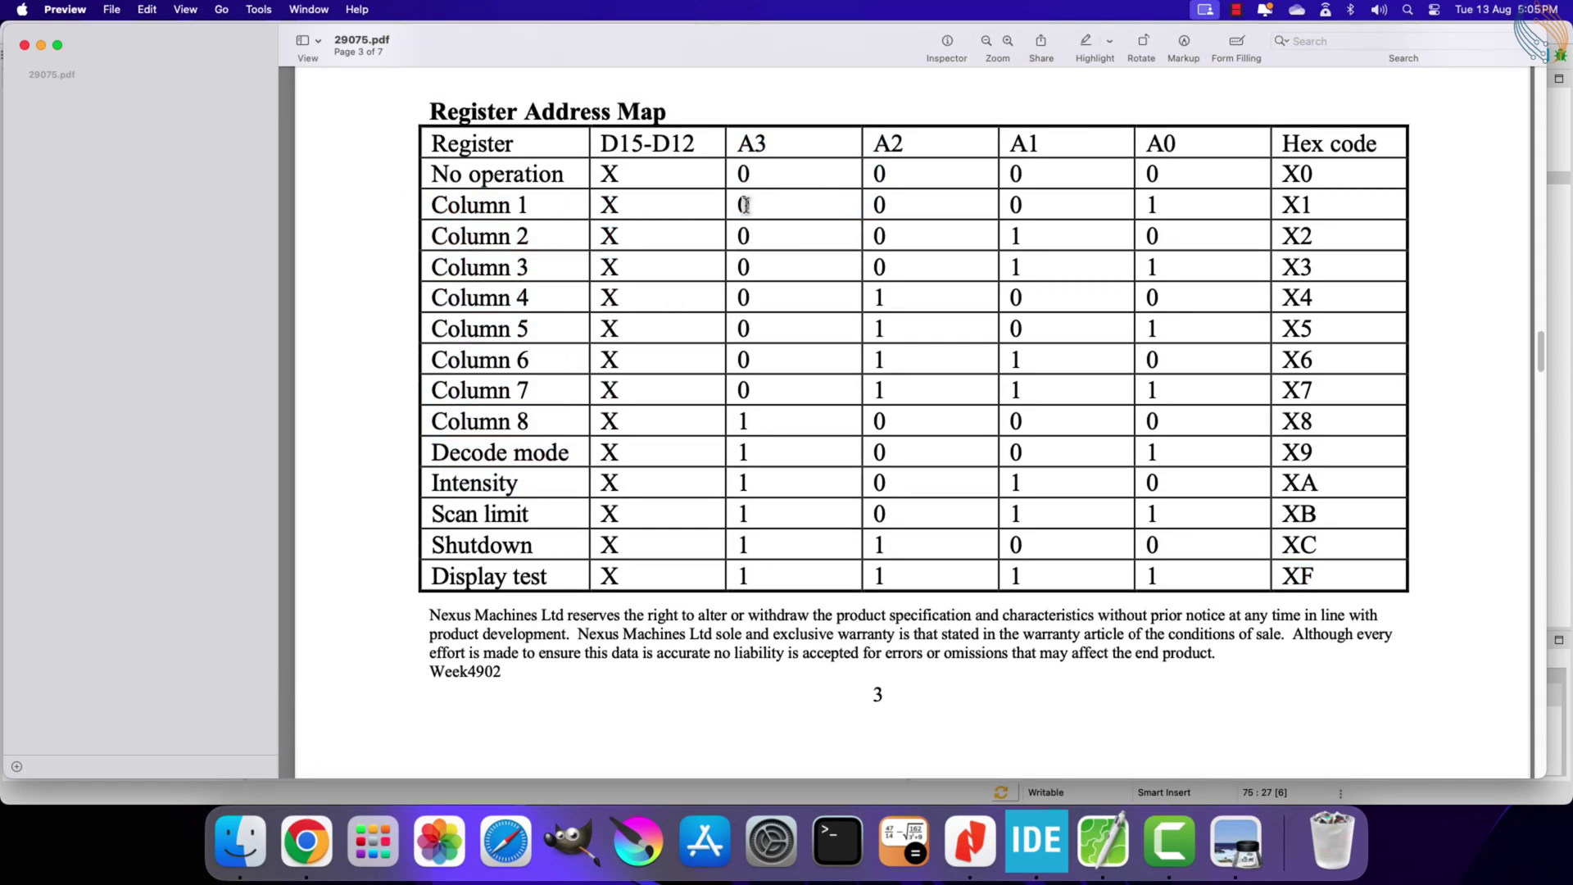
drag(1274, 205, 1339, 209)
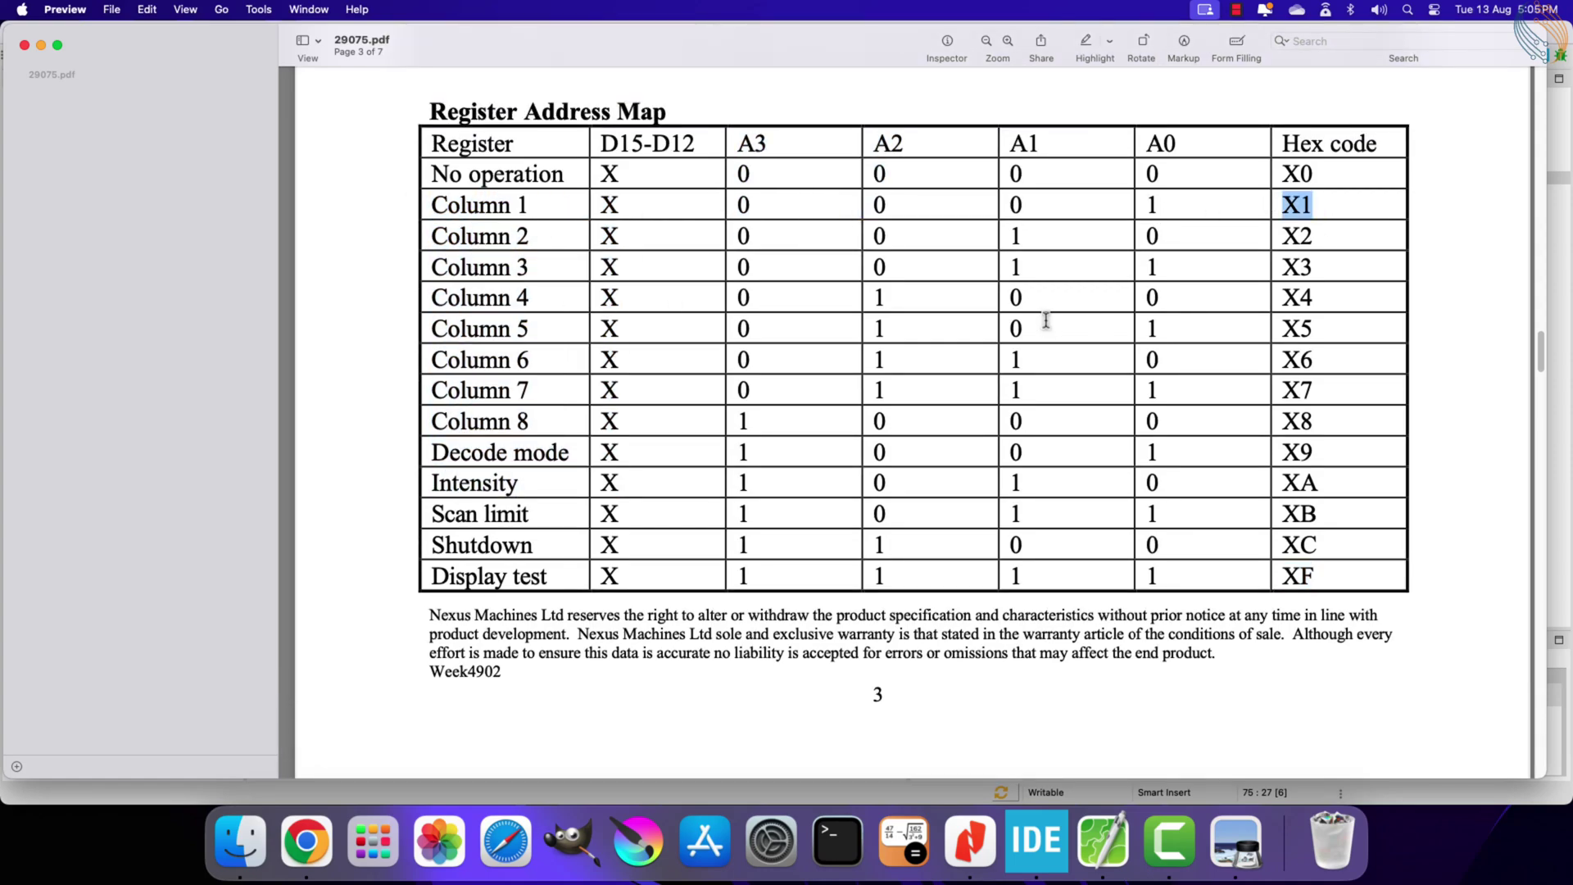
scroll(1171, 241, up, 5)
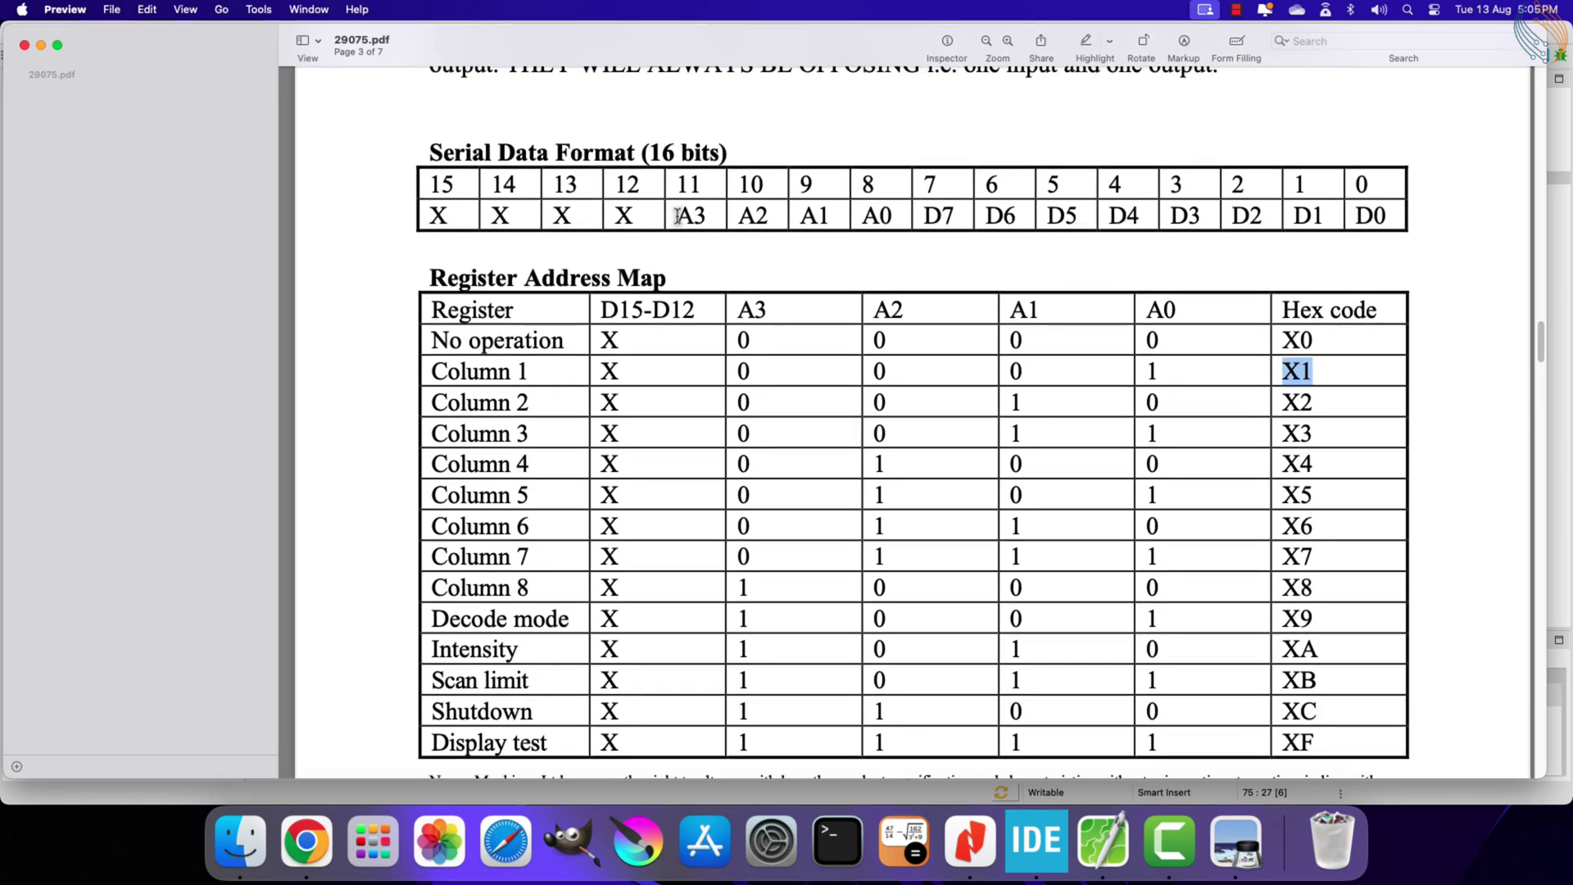
drag(676, 217, 1392, 218)
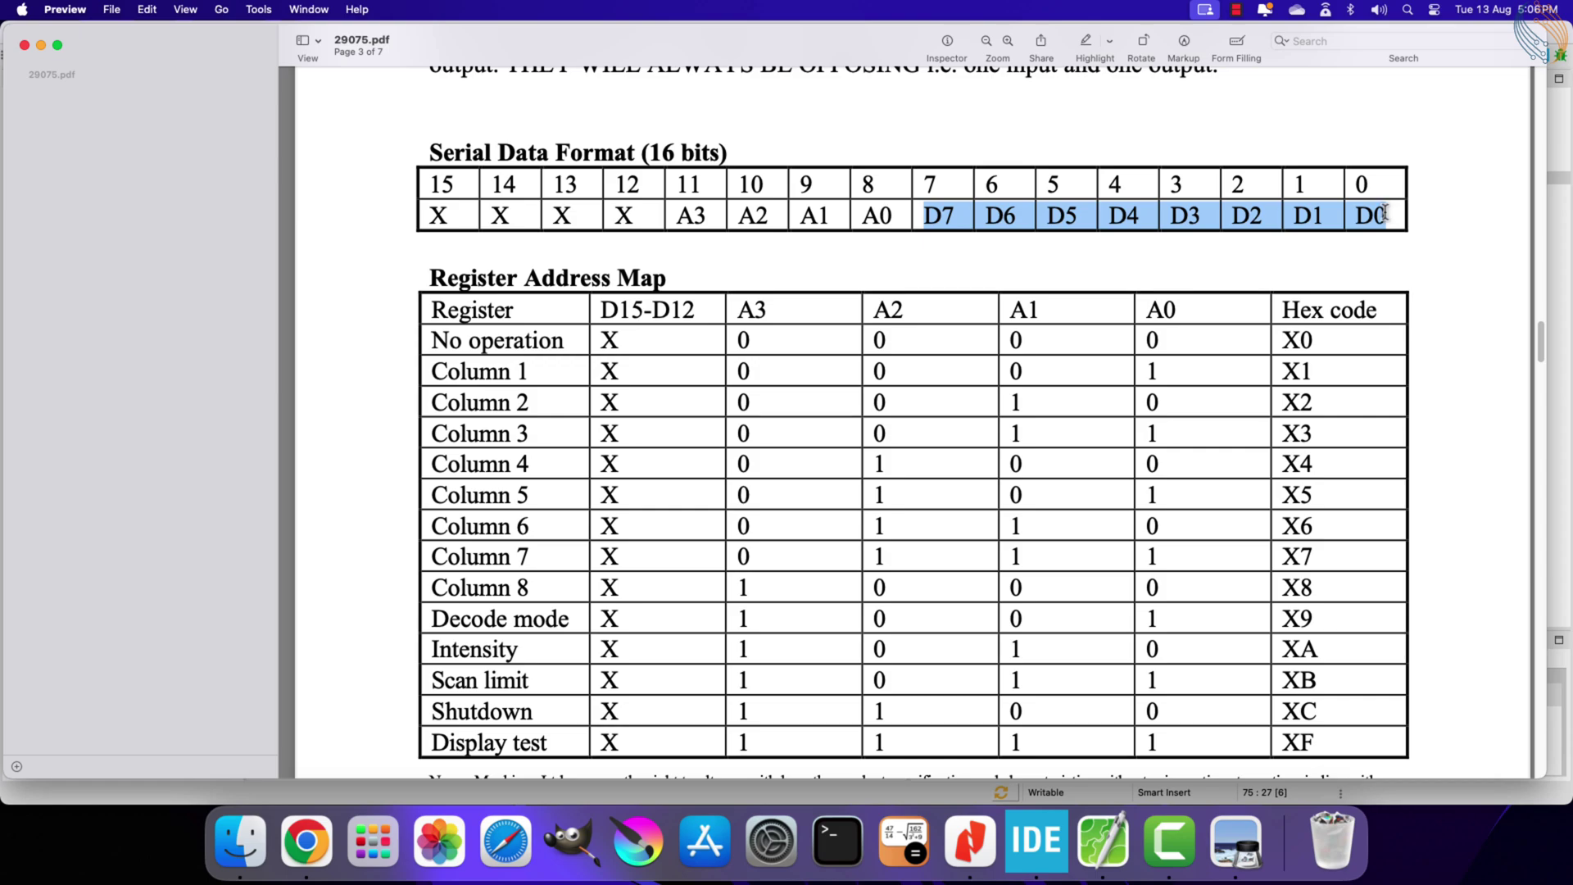
key(super+Tab)
scroll(466, 315, down, 5)
scroll(464, 315, down, 3)
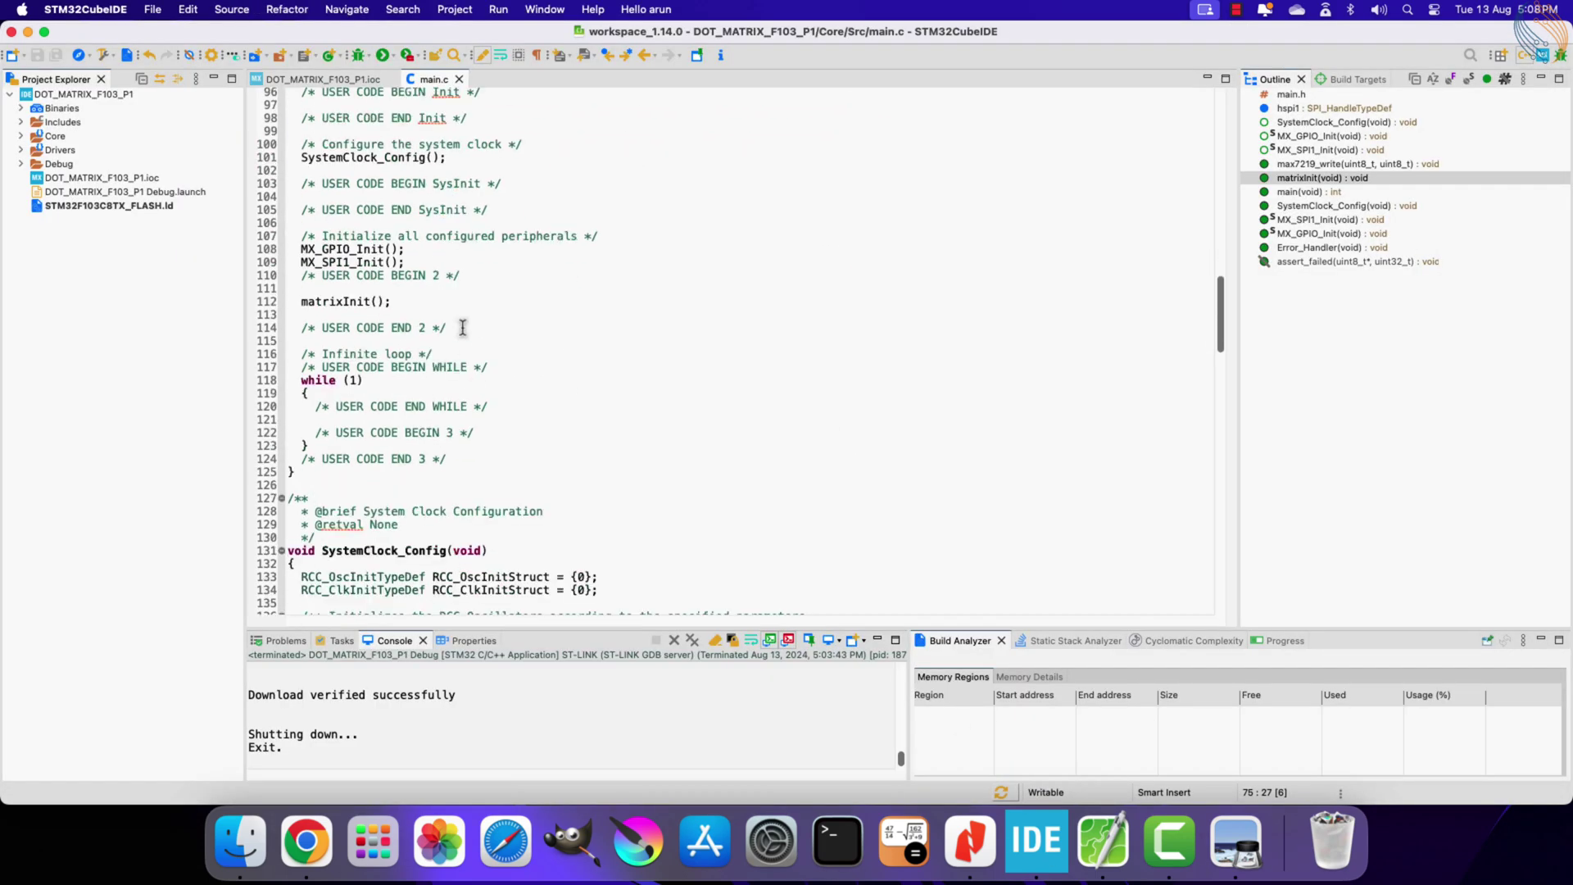
click(465, 315)
key(Return)
key(Return)
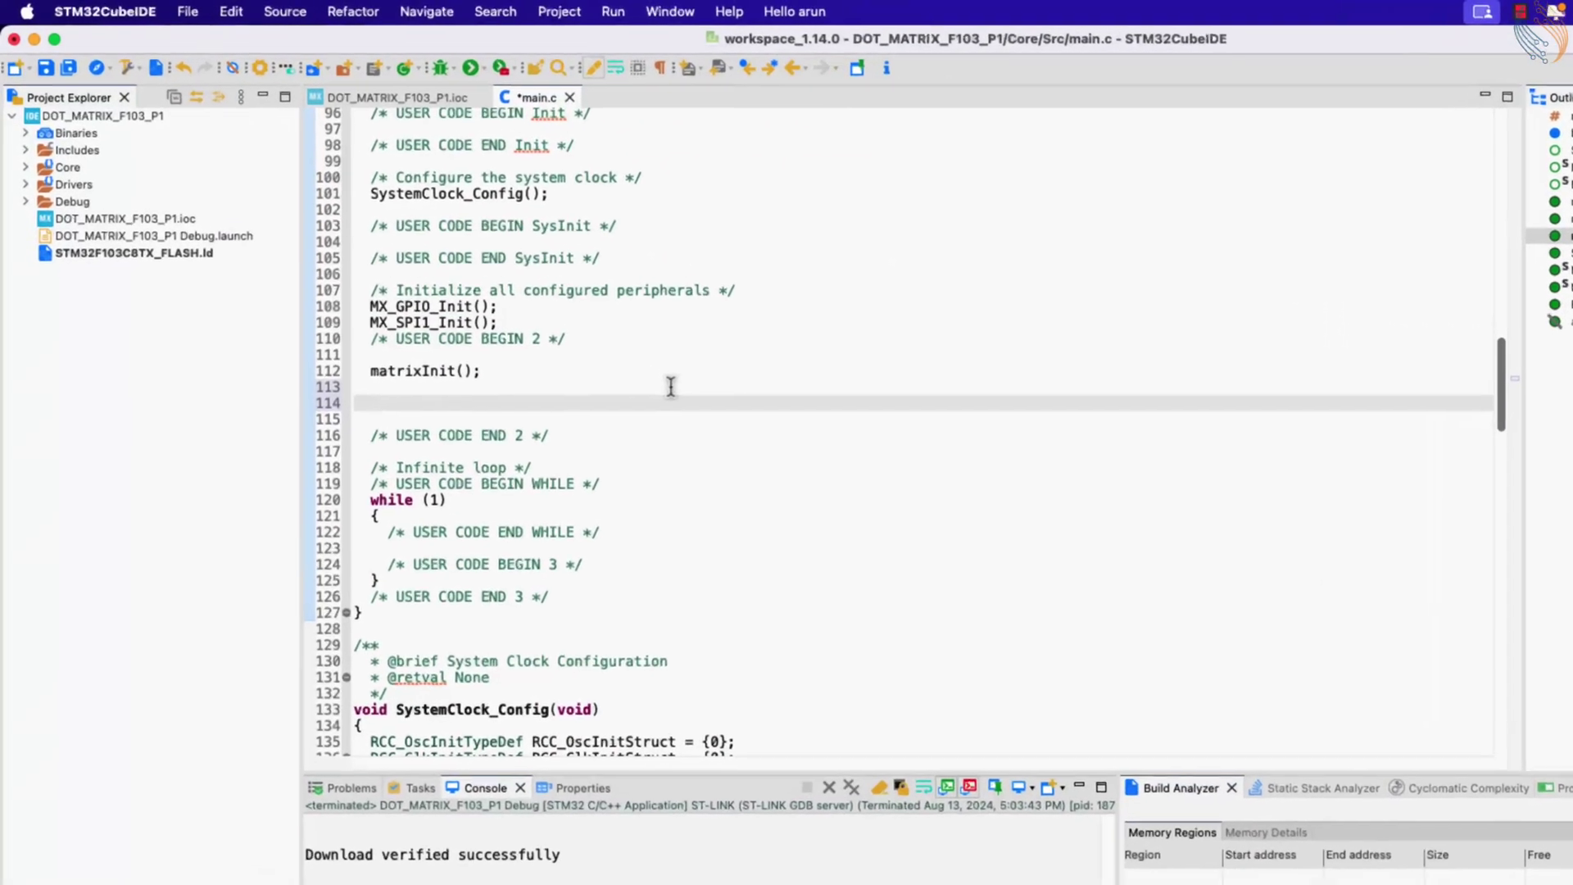
text(matrixInit())
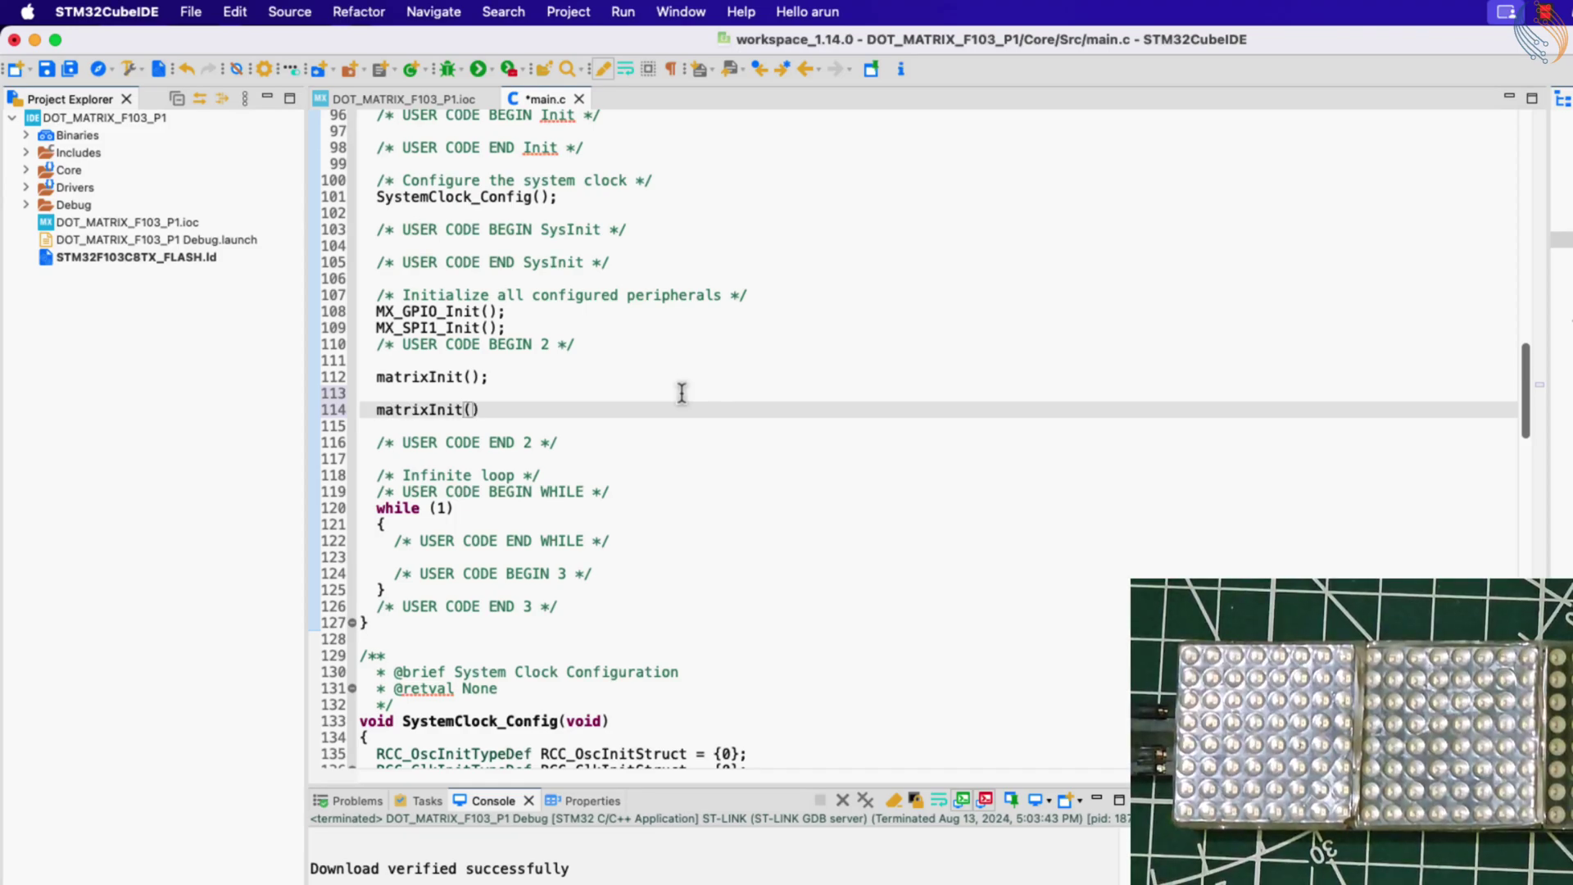
- Write max7219_write(0x01, 0x01); below matrixInit(), then save and run it on the board
key(BackSpace)
key(BackSpace)
key(BackSpace)
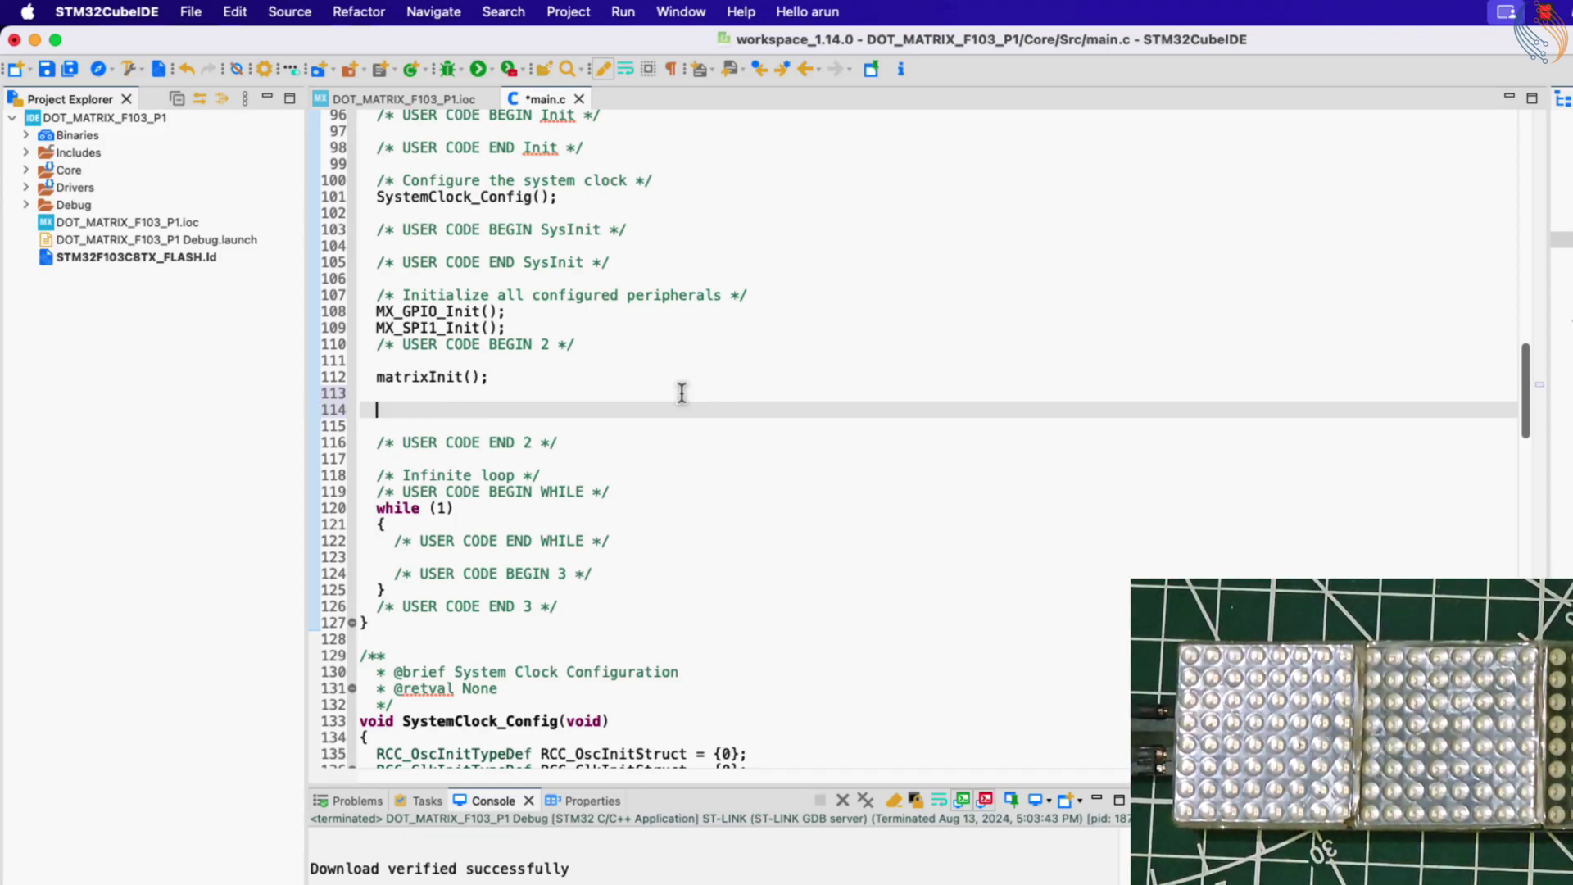
text(max7)
key(ctrl+space)
text(0x01)
key(Tab)
text(0x01)
key(Return)
text(;)
click(479, 69)
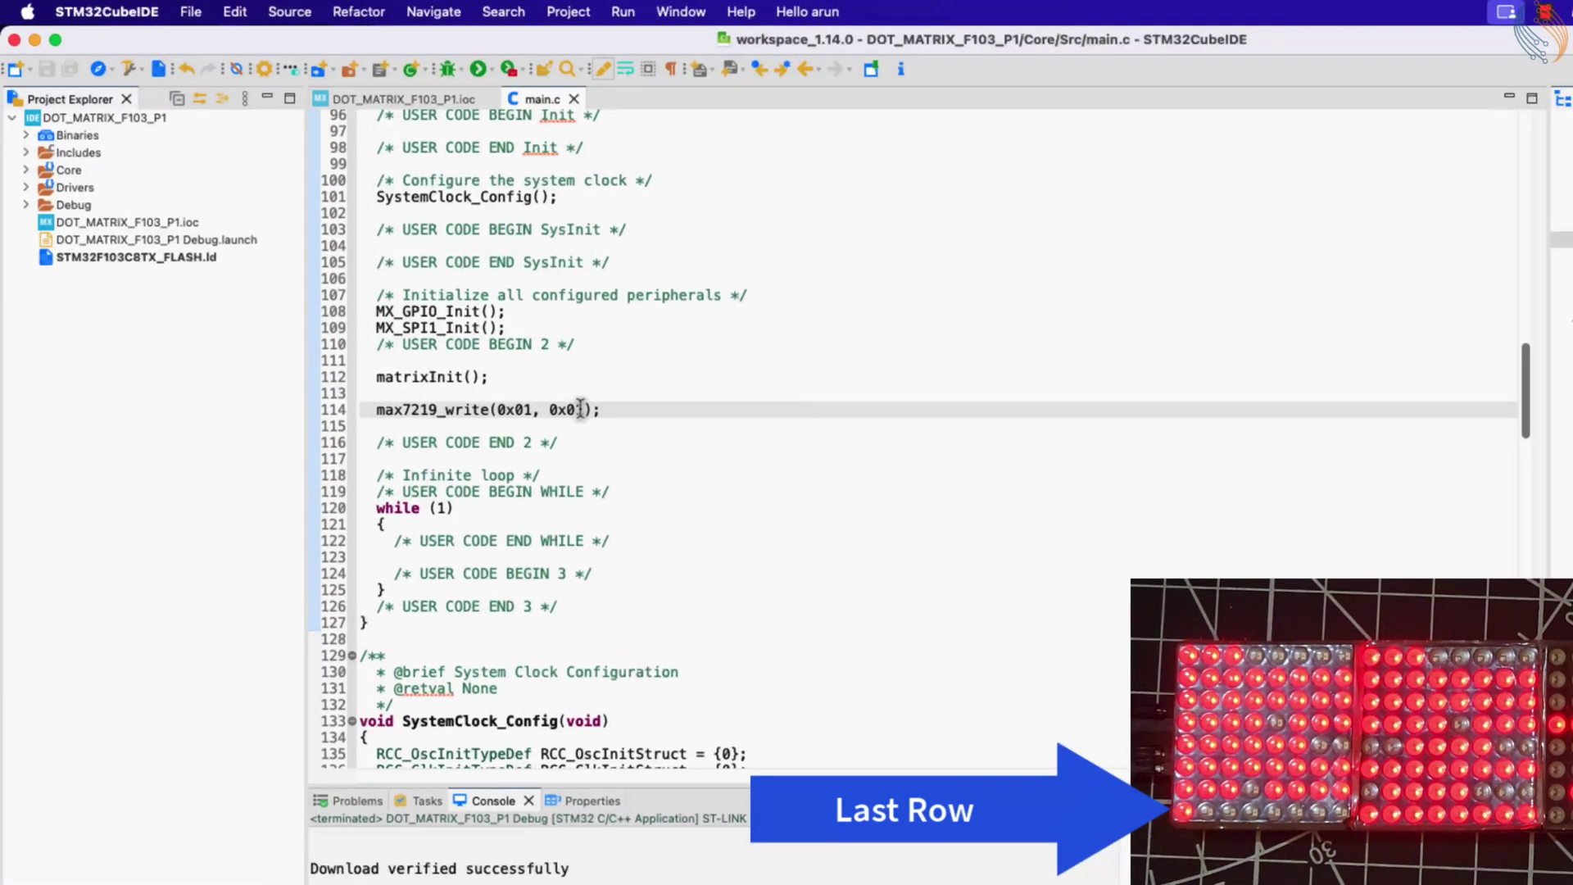
click(549, 379)
- Type a for (int i=1; i<=8; i++) loop below matrixInit()
key(Return)
key(Return)
text(fo)
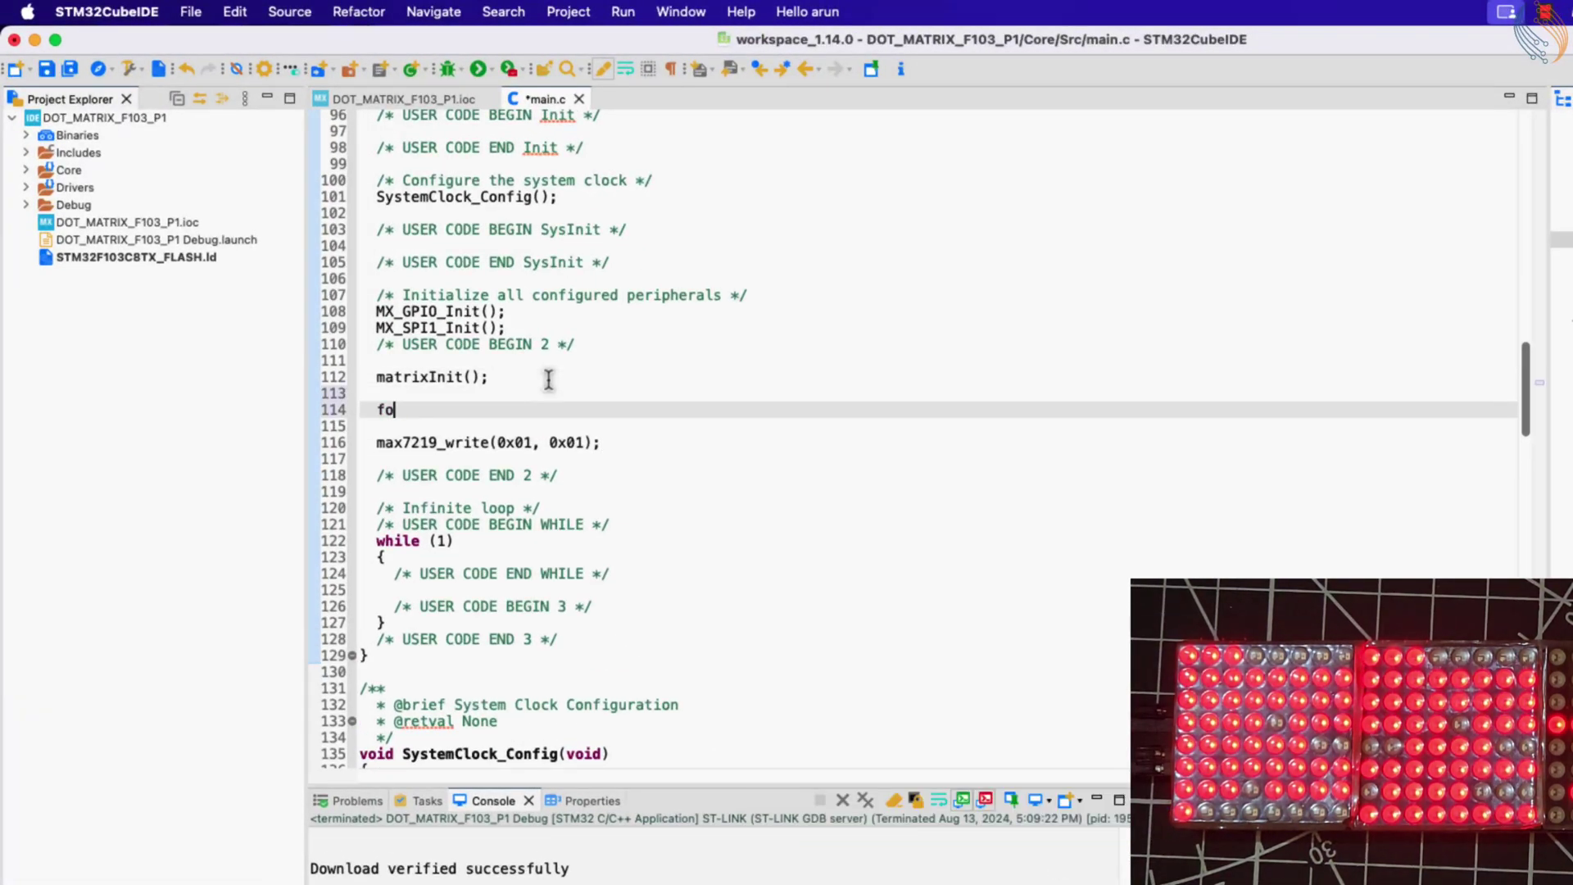
text(r (int i=0; i<)
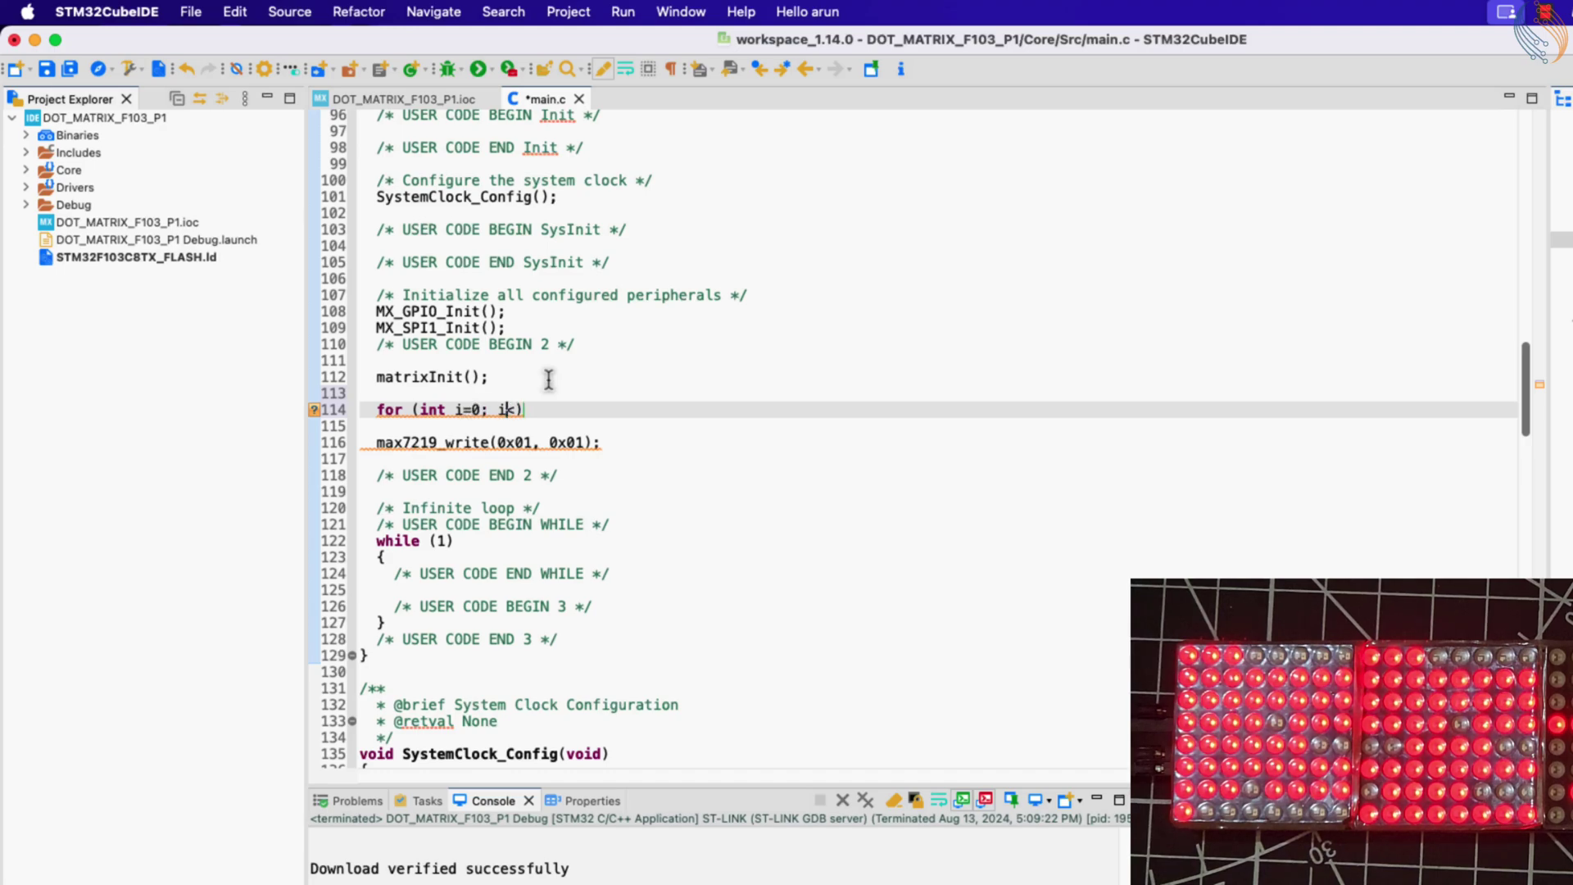
key(BackSpace)
key(BackSpace)
key(BackSpace)
key(BackSpace)
key(BackSpace)
text(i)
text(i++)
key(End)
key(Return)
text({)
key(Return)
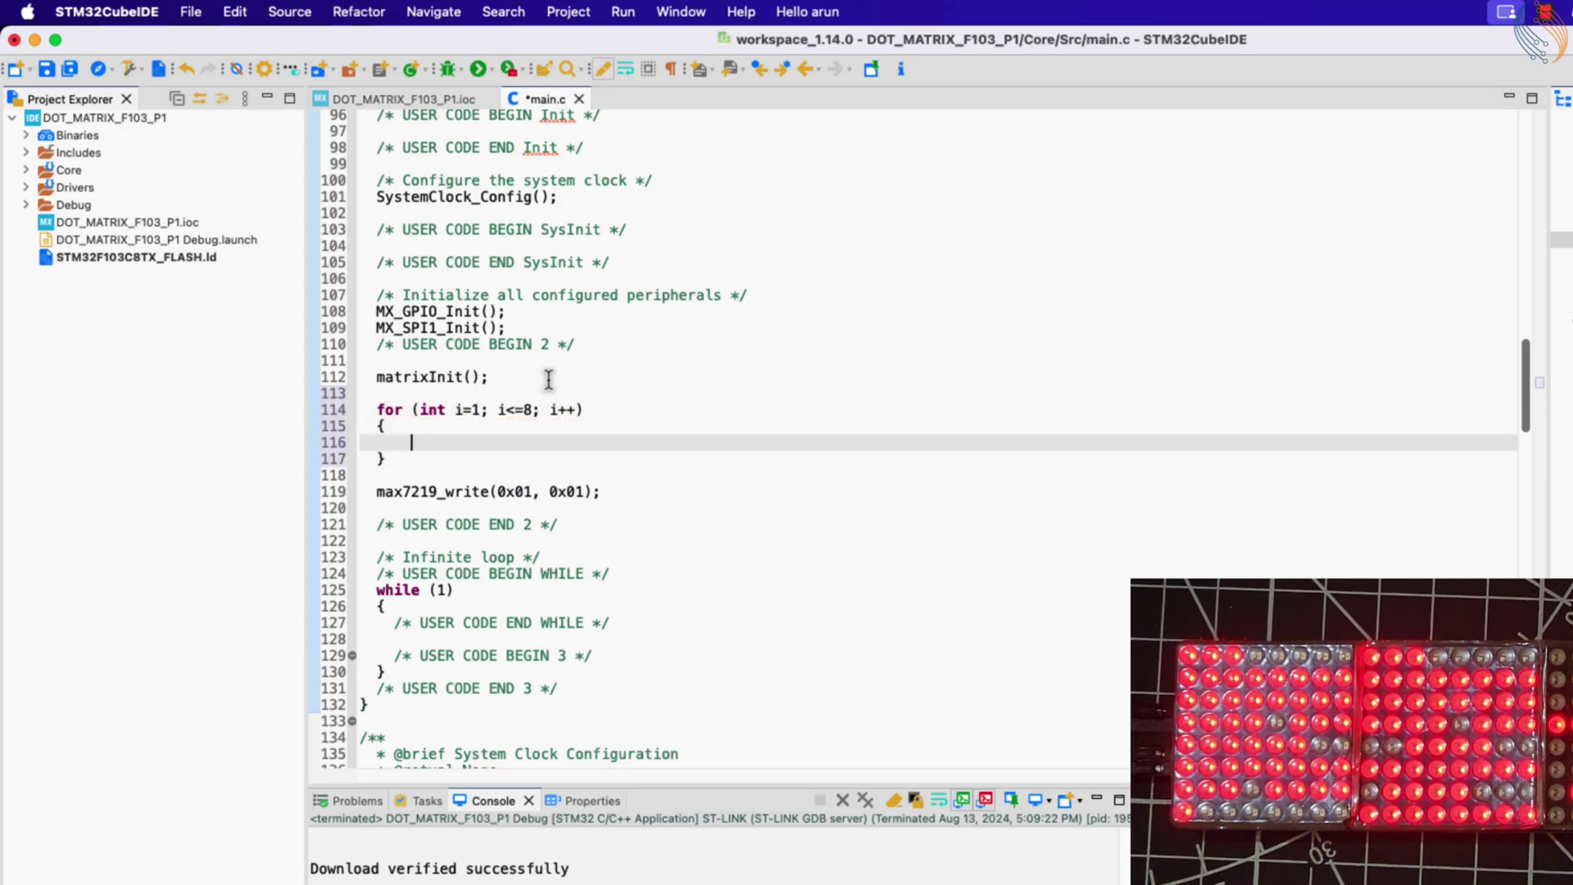
- Move the max7219_write call into the loop, change both arguments to i, and build
drag(599, 491, 376, 490)
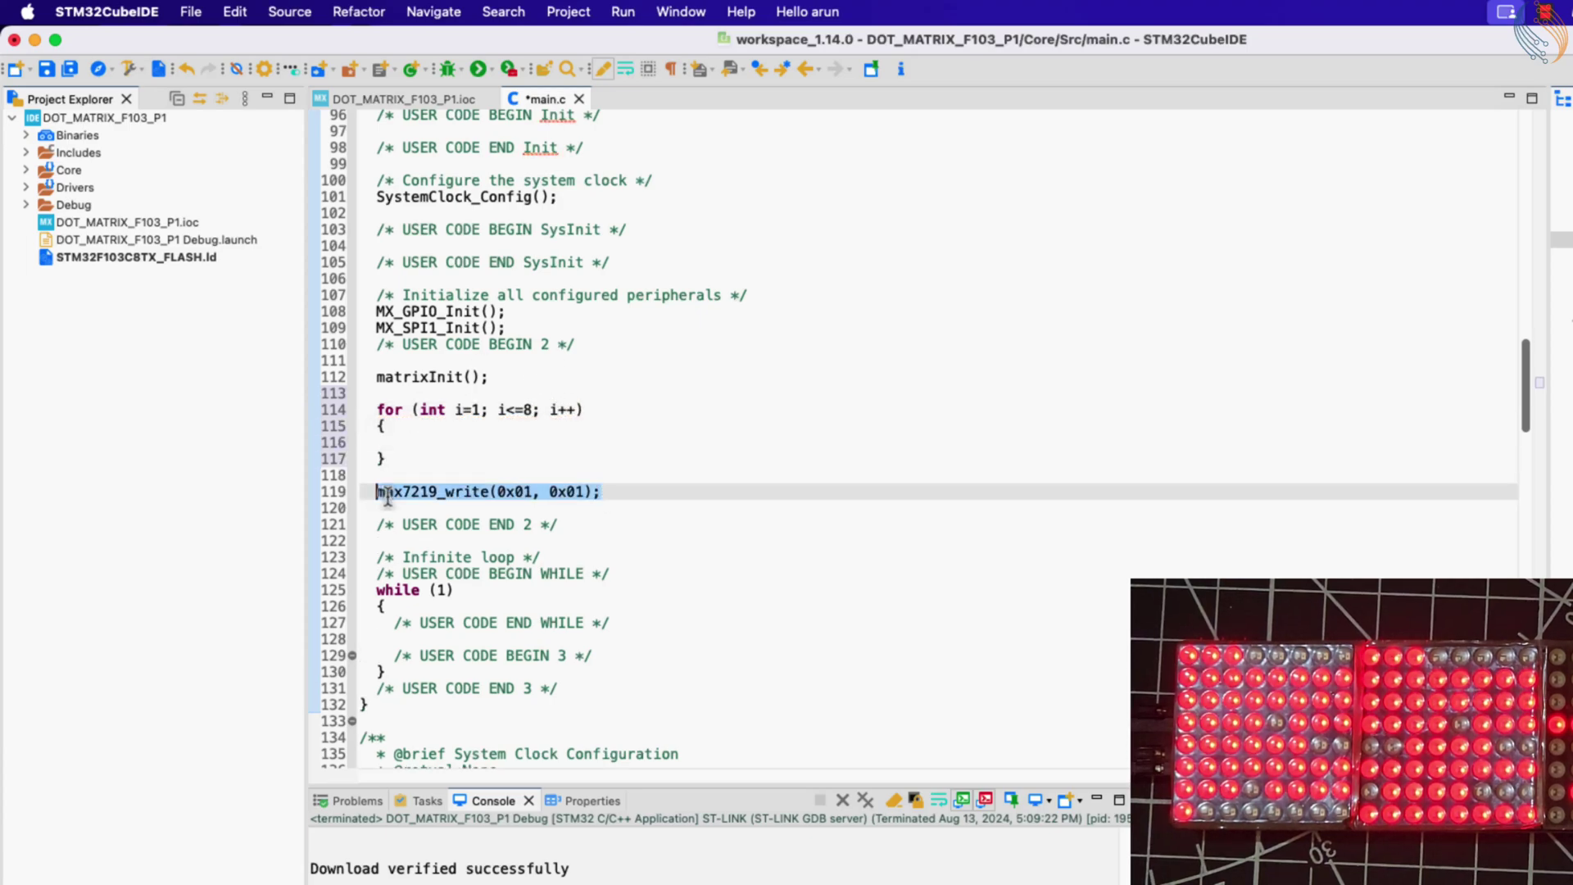
key(super+x)
click(424, 442)
key(super+v)
double_click(541, 443)
text(i)
double_click(572, 443)
text(i)
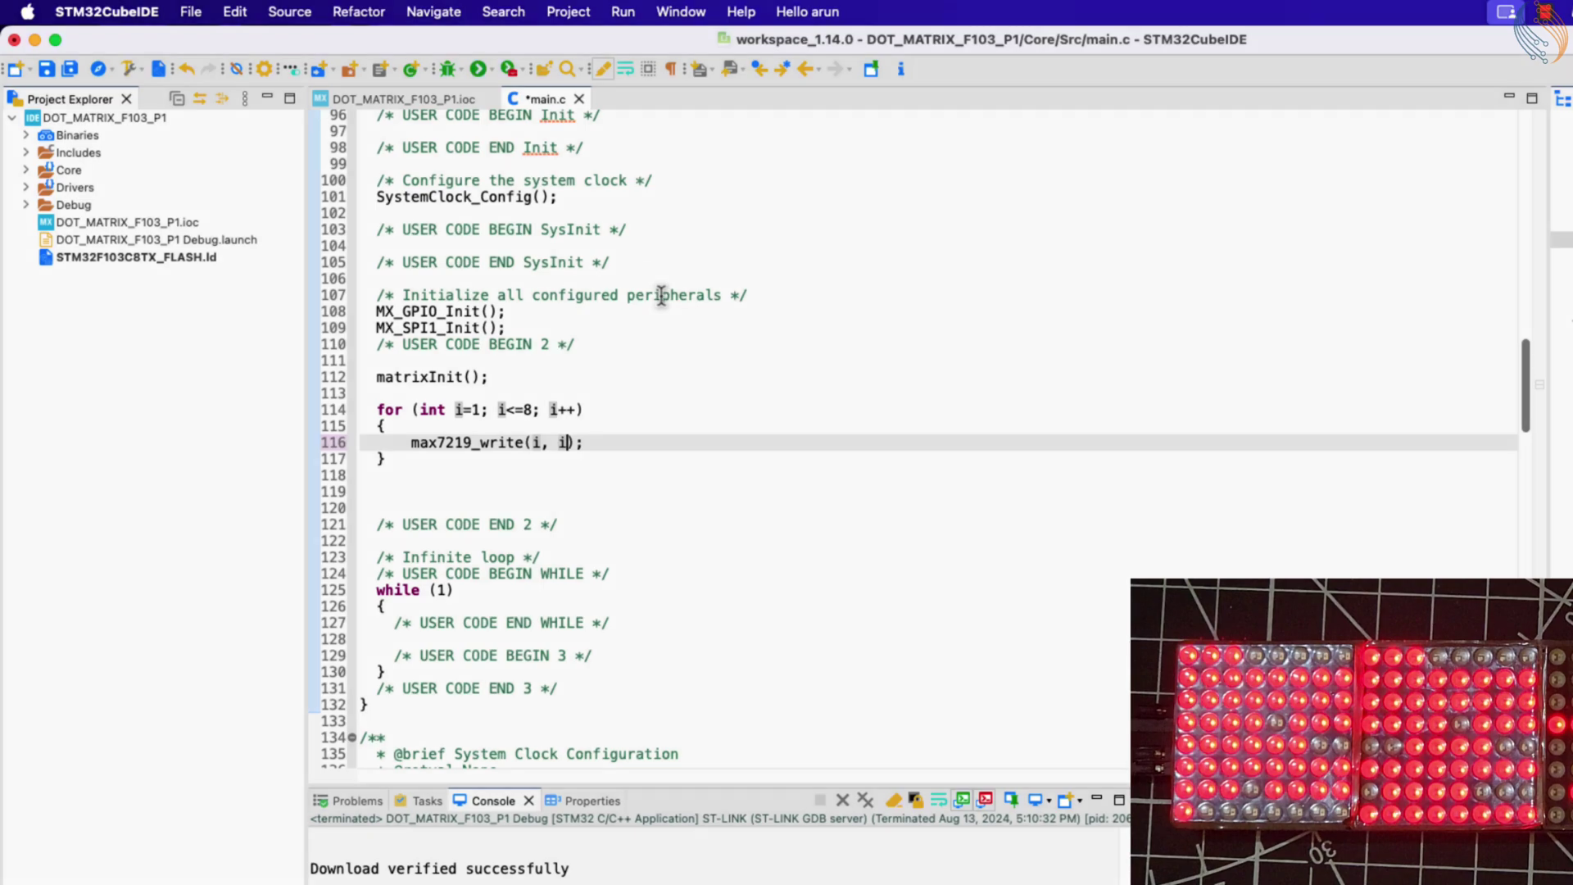
click(477, 68)
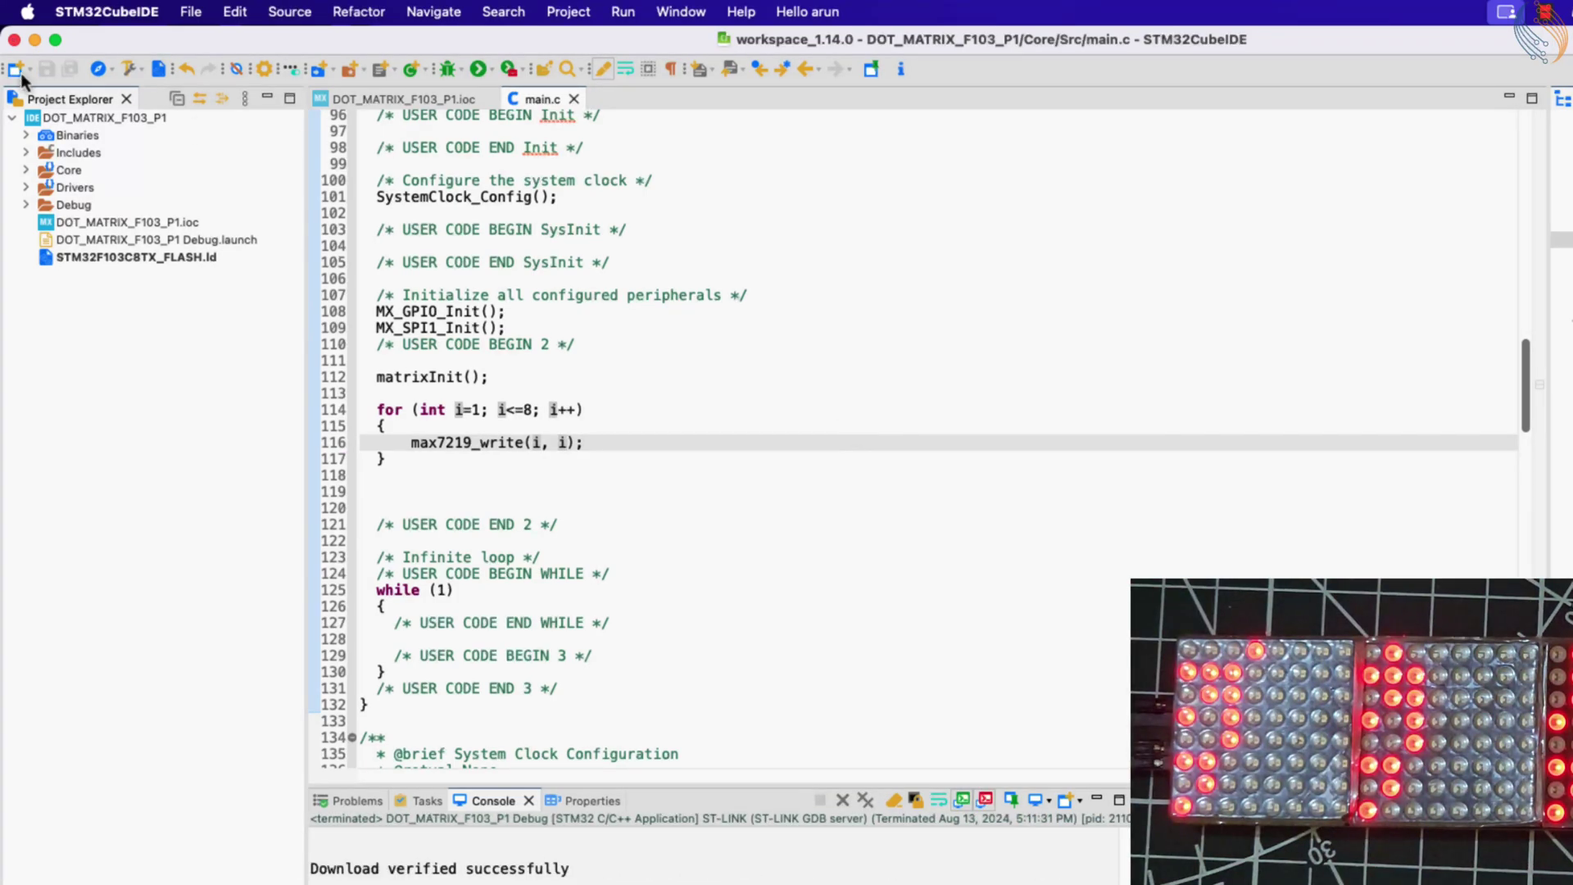
- Bring dot_matrix_module.png forward and mark dots in the bottom row and rows 6–7
click(54, 38)
click(44, 32)
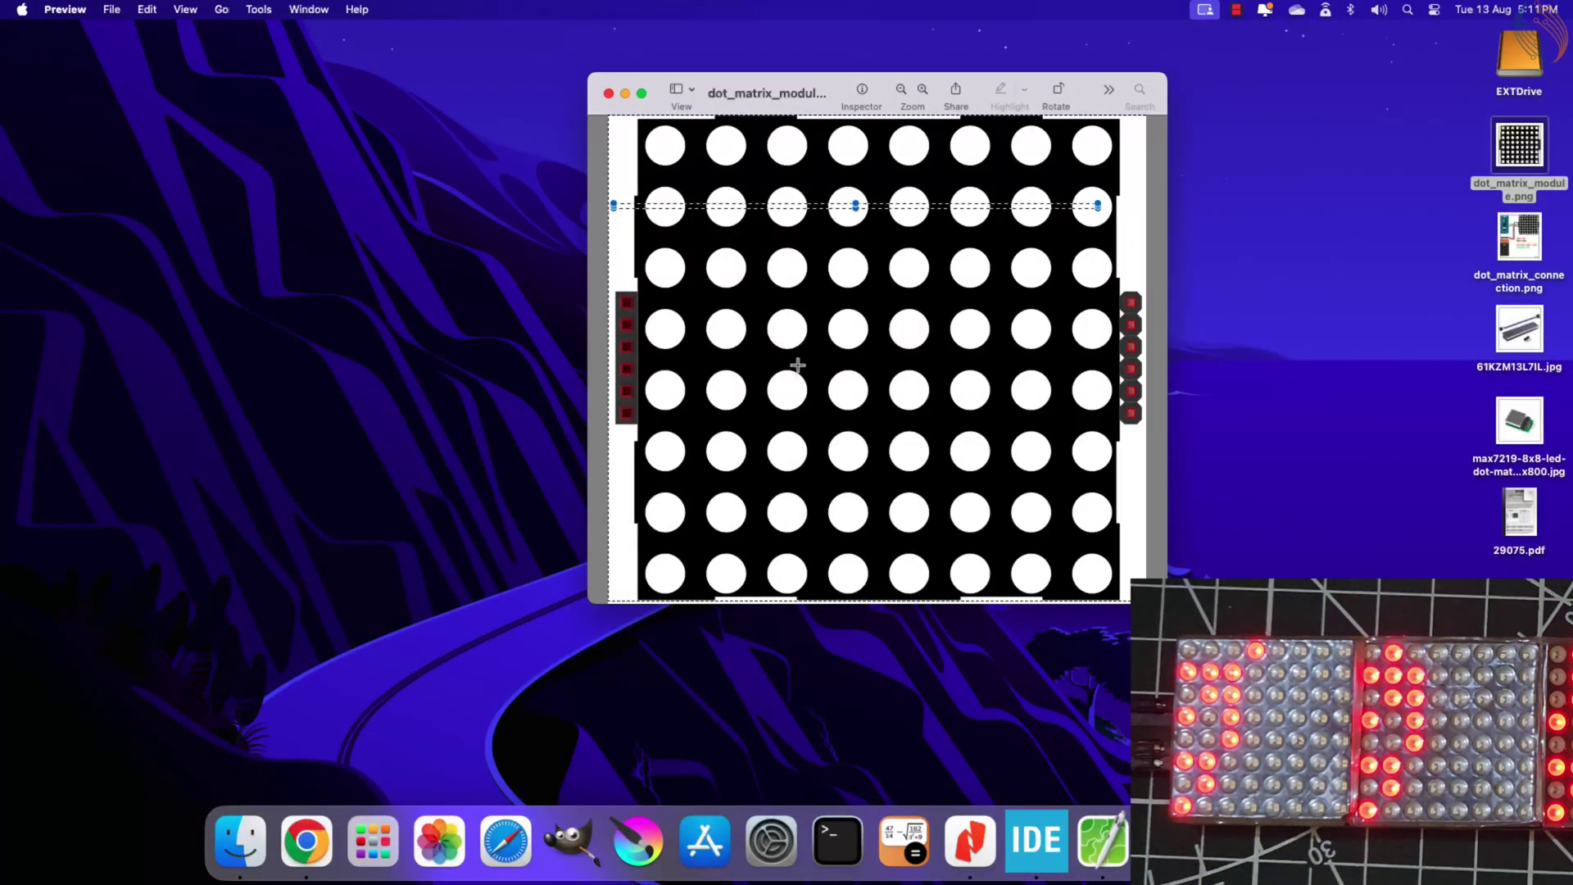
drag(617, 572, 1113, 578)
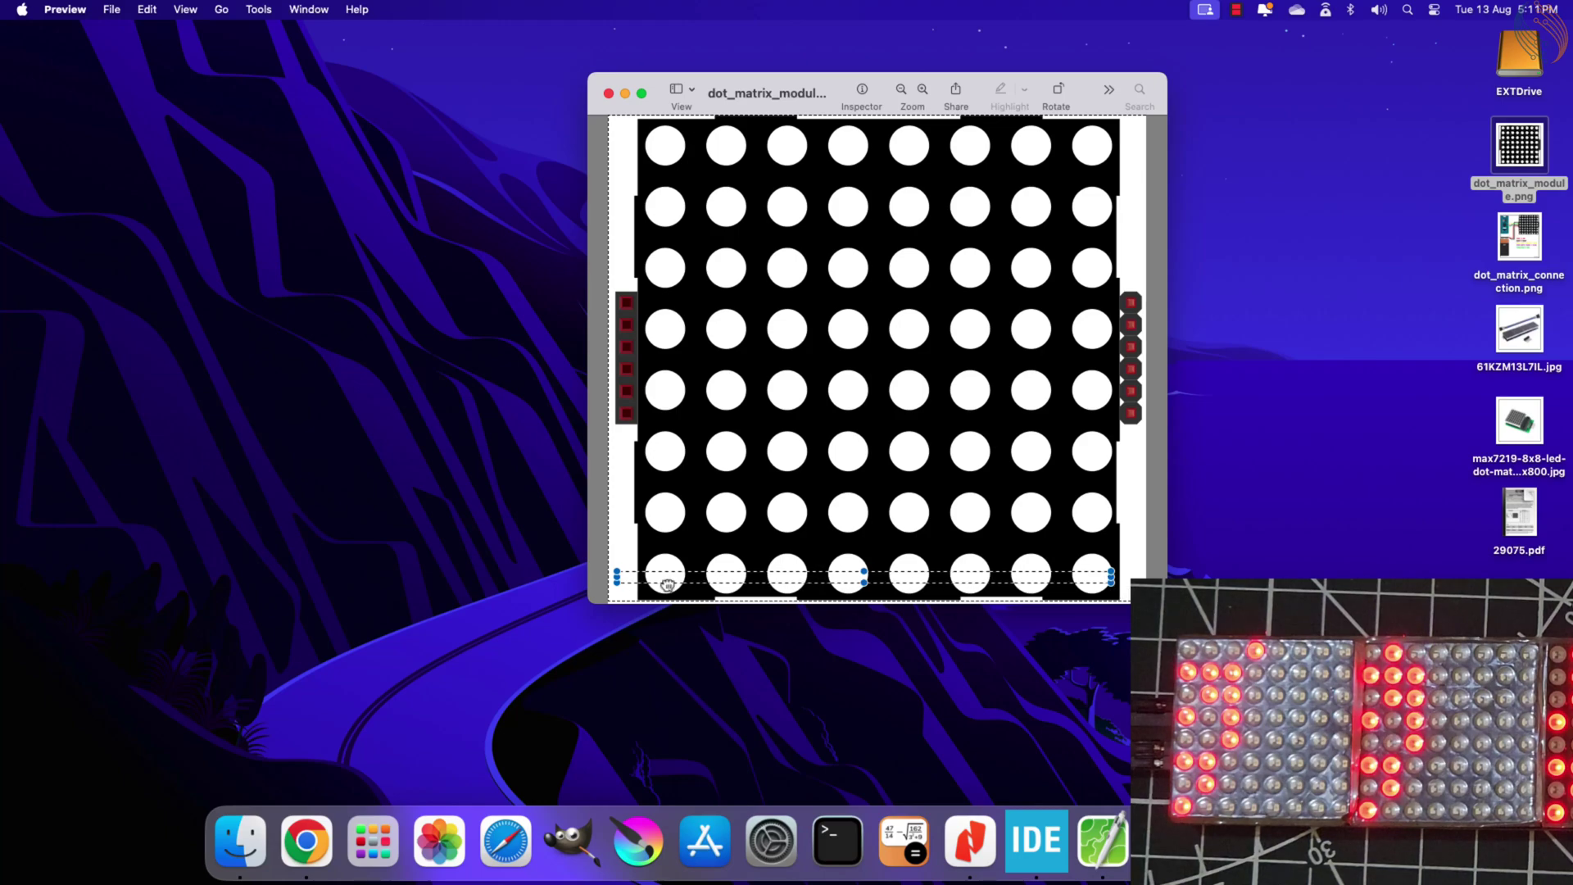
drag(638, 544, 691, 599)
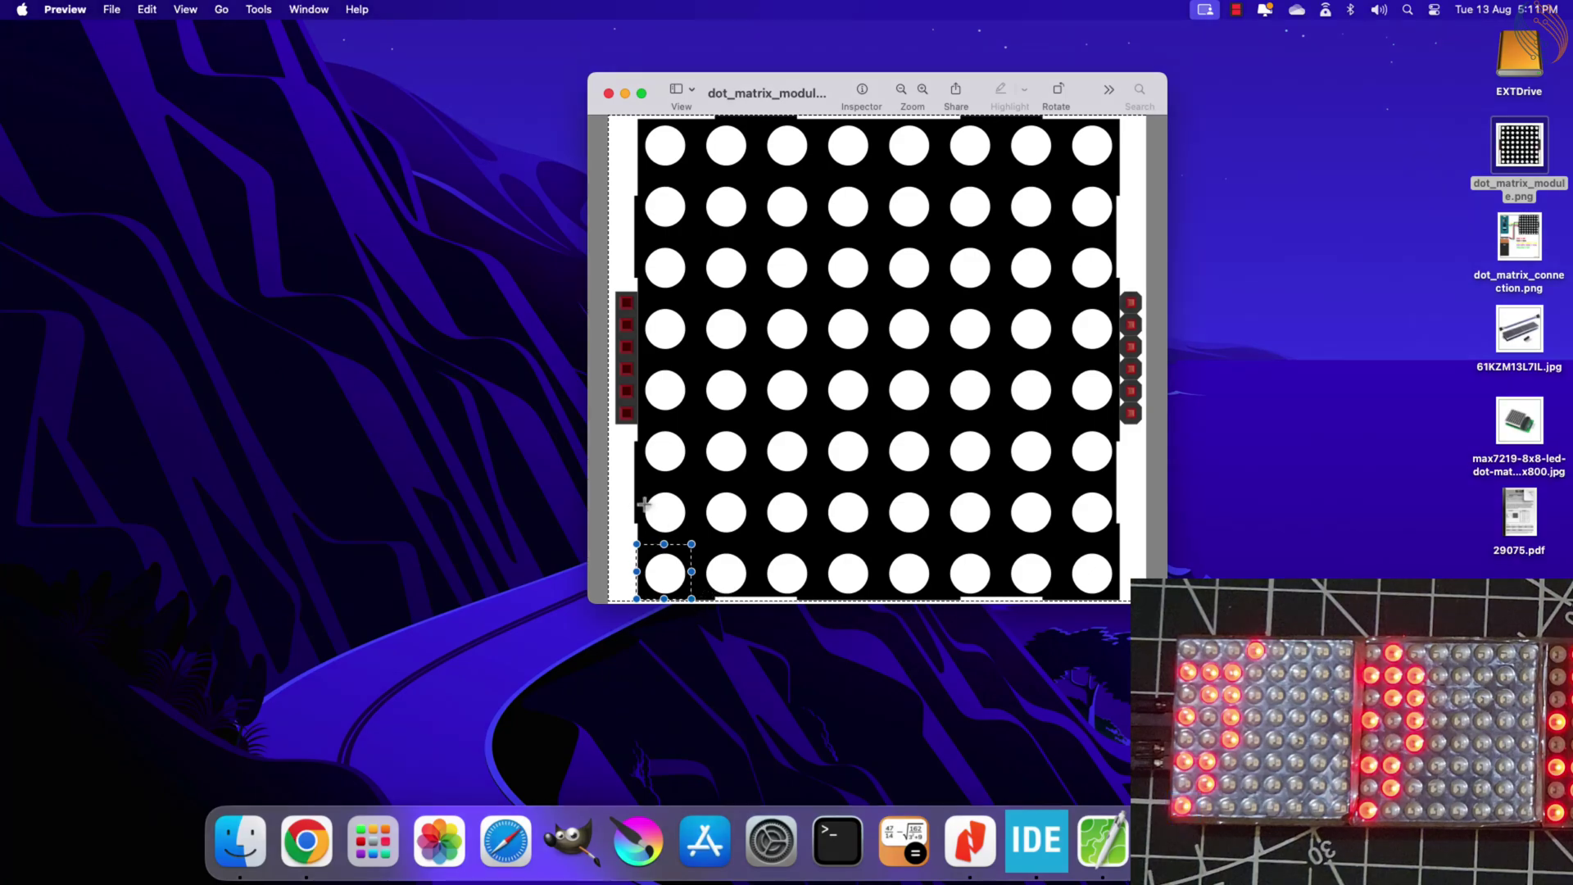
drag(703, 492, 754, 531)
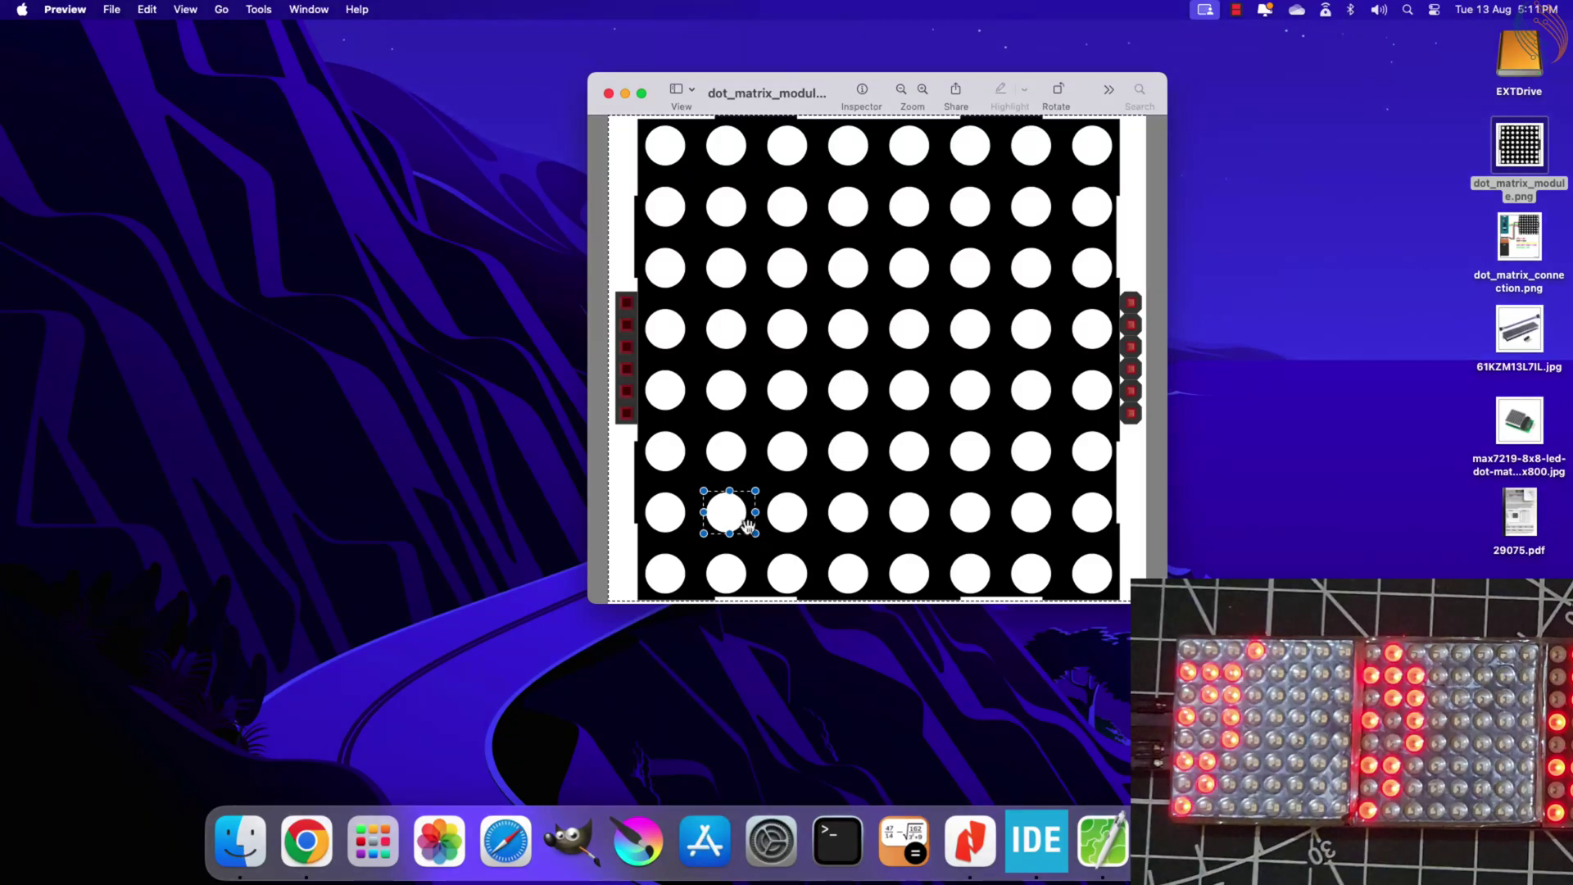
drag(640, 427, 754, 478)
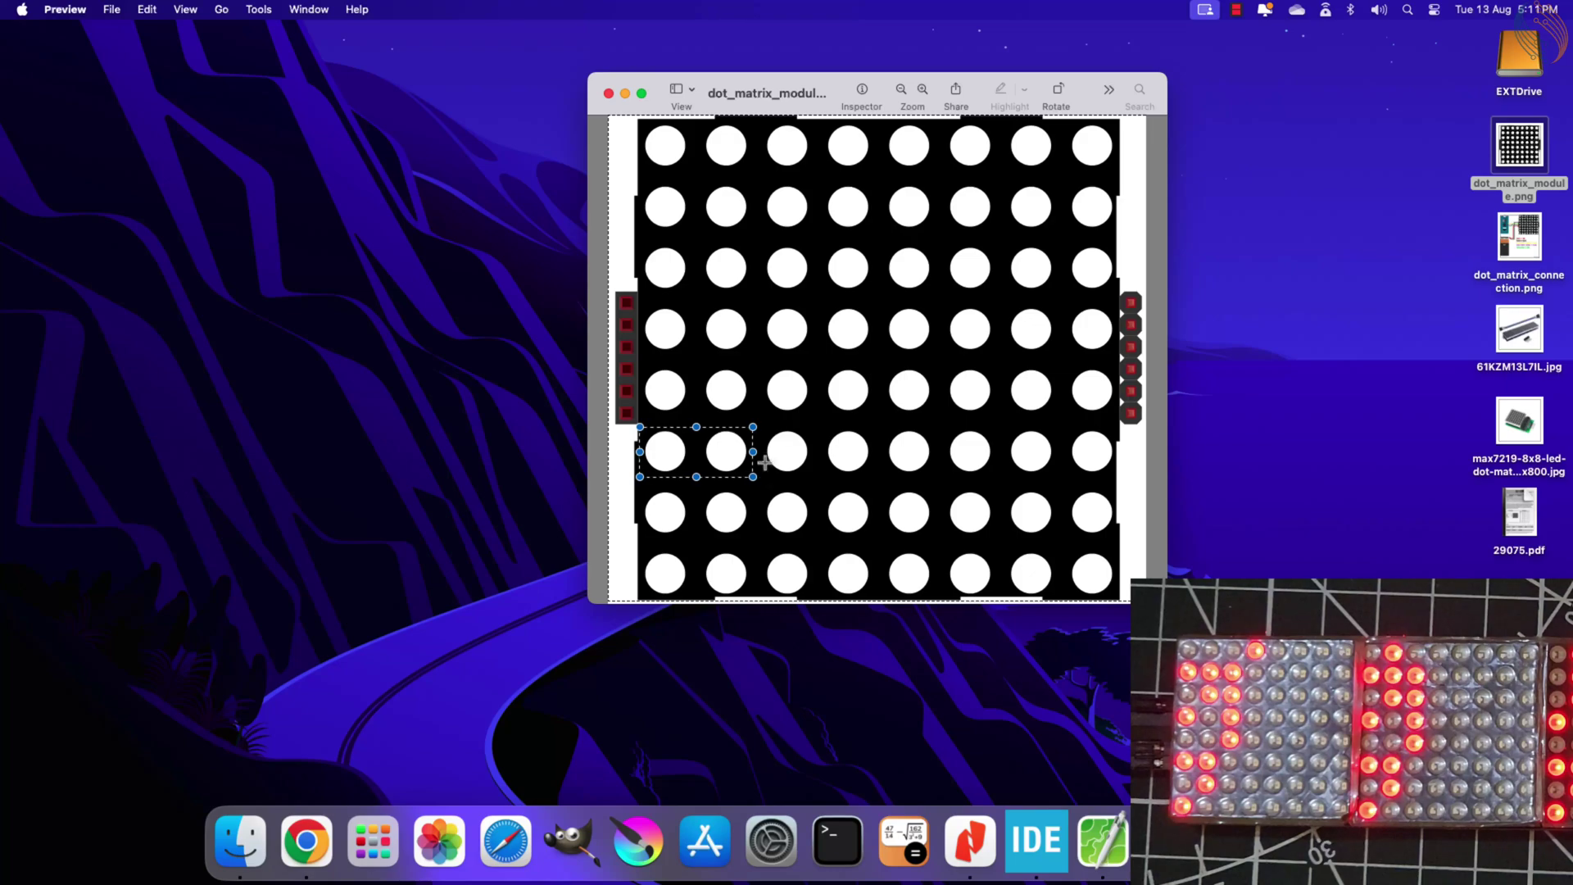
- Mark the third dots of rows 4–5, the top row's fourth dot, and strips along the bottom and top rows
drag(764, 368, 810, 412)
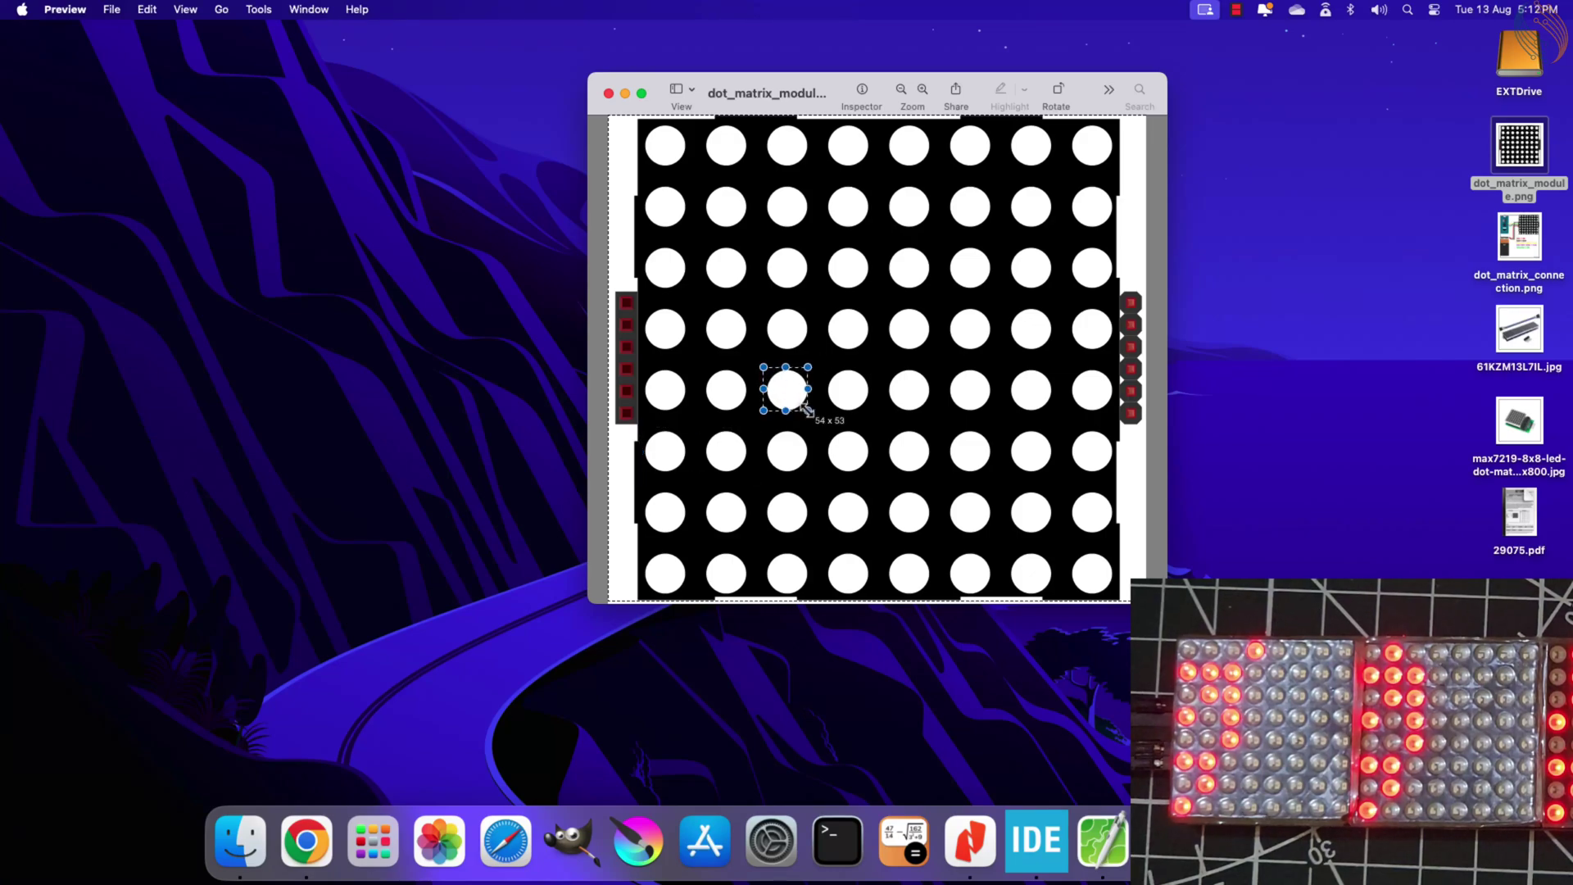
drag(760, 304, 813, 349)
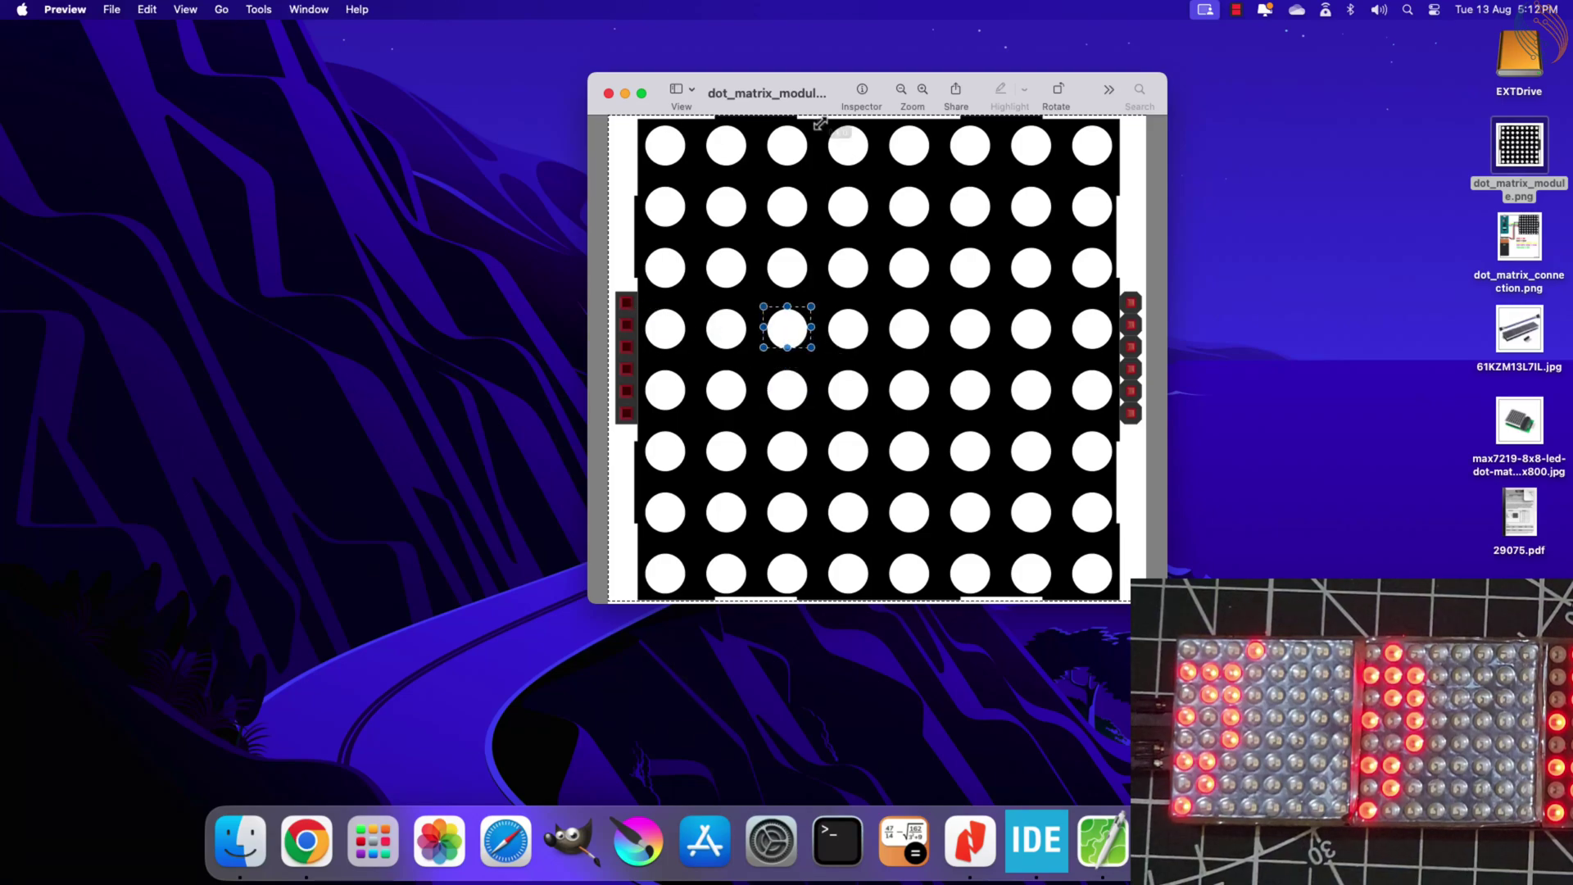
drag(820, 120, 884, 169)
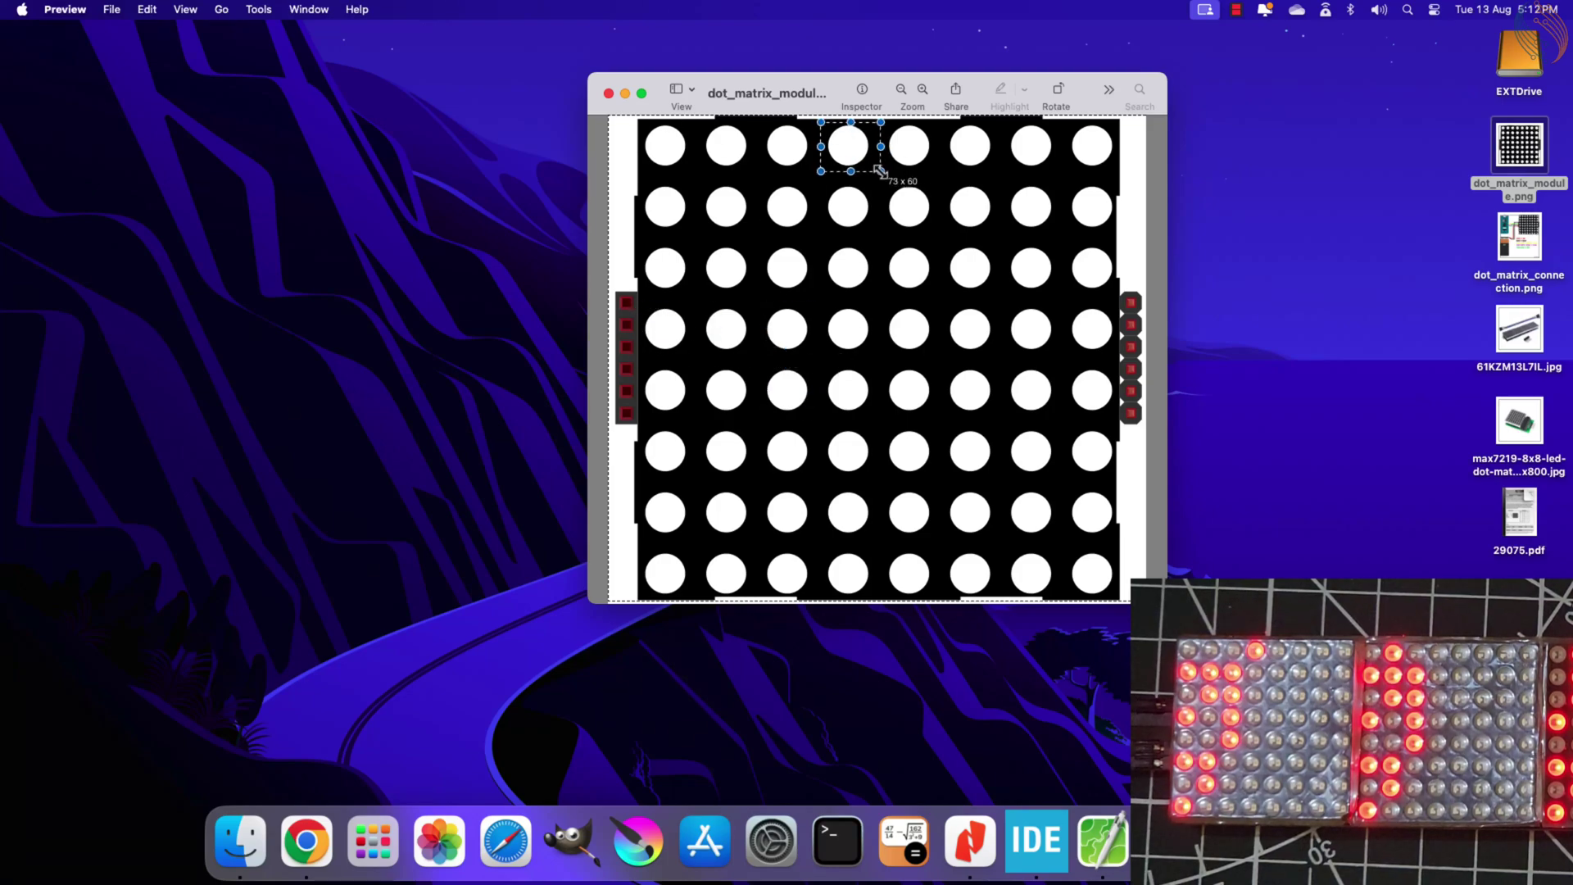
drag(600, 563, 825, 568)
drag(607, 136, 799, 141)
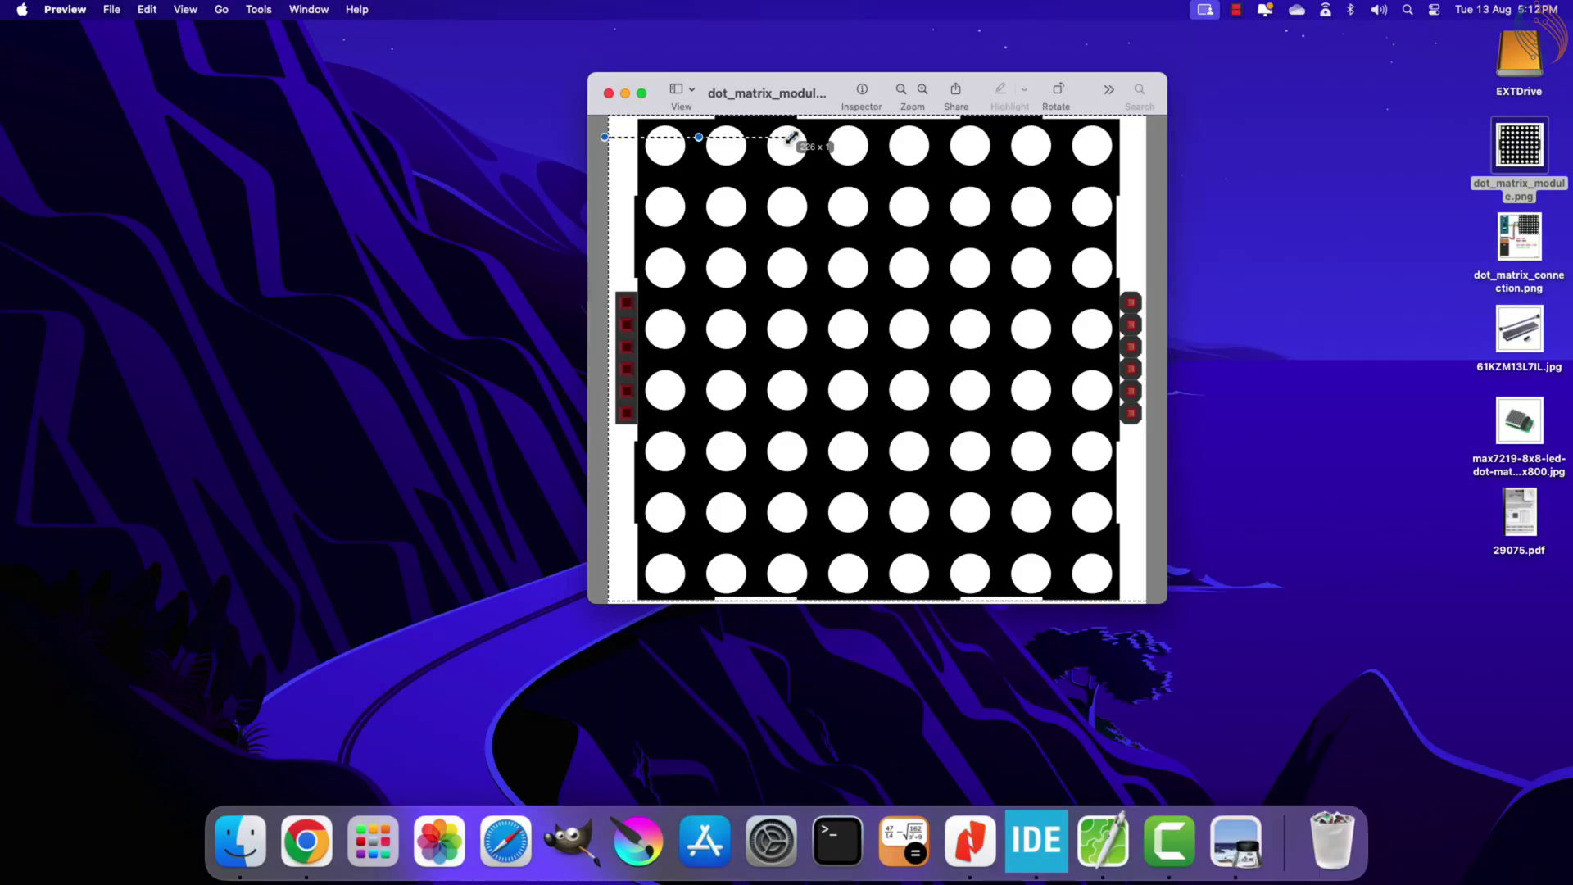
- Search 'dot matrix character generator' in Chrome and open the Dot Matrix Tool result
click(304, 842)
text(dot matrix)
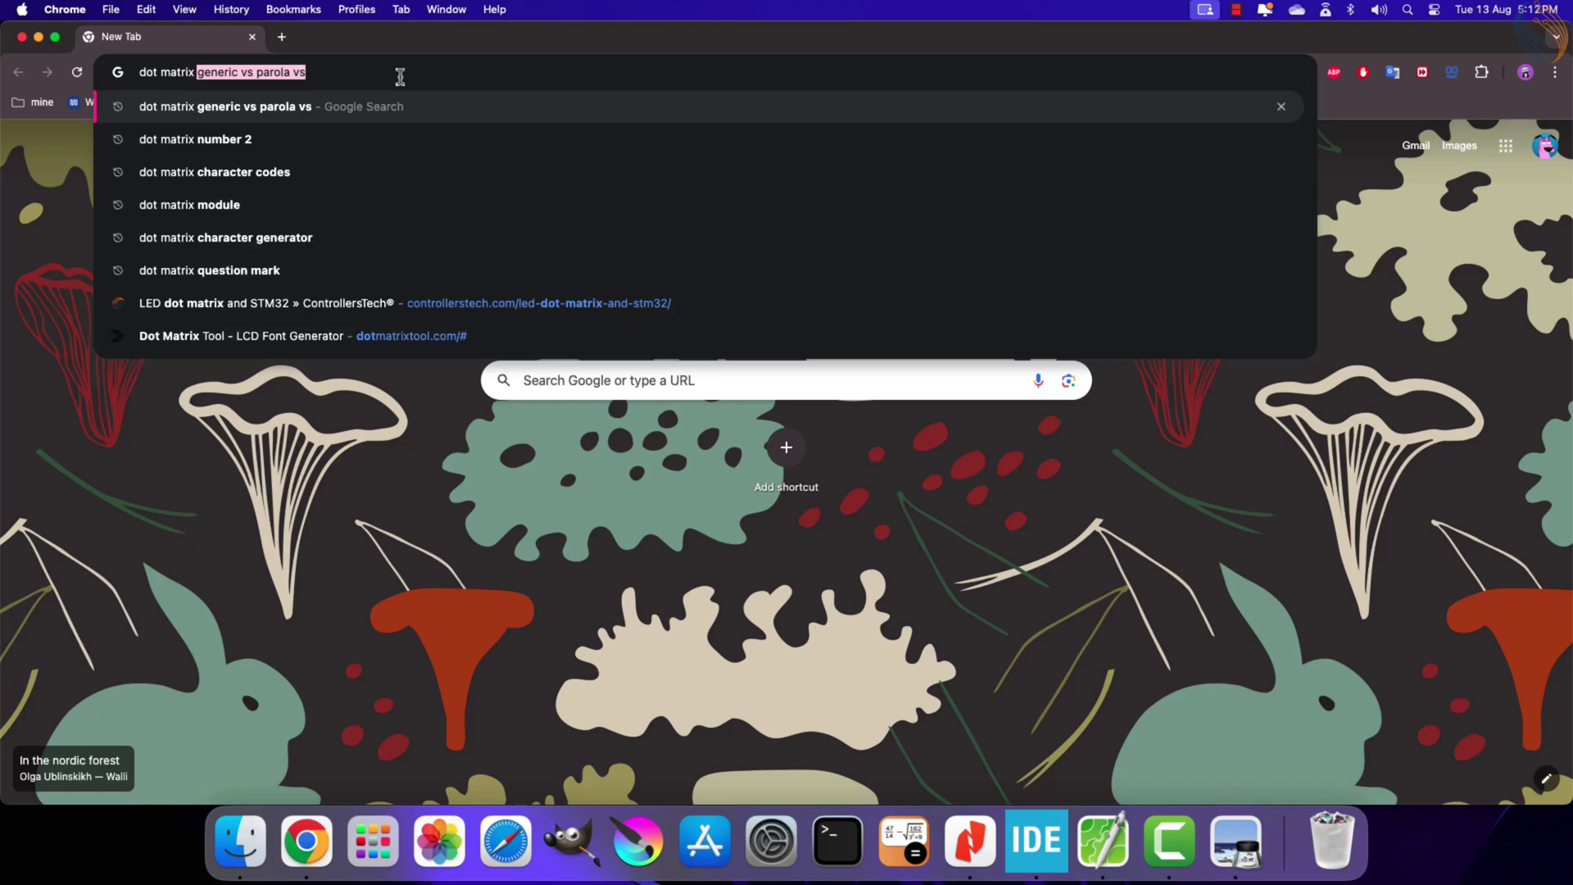
click(346, 171)
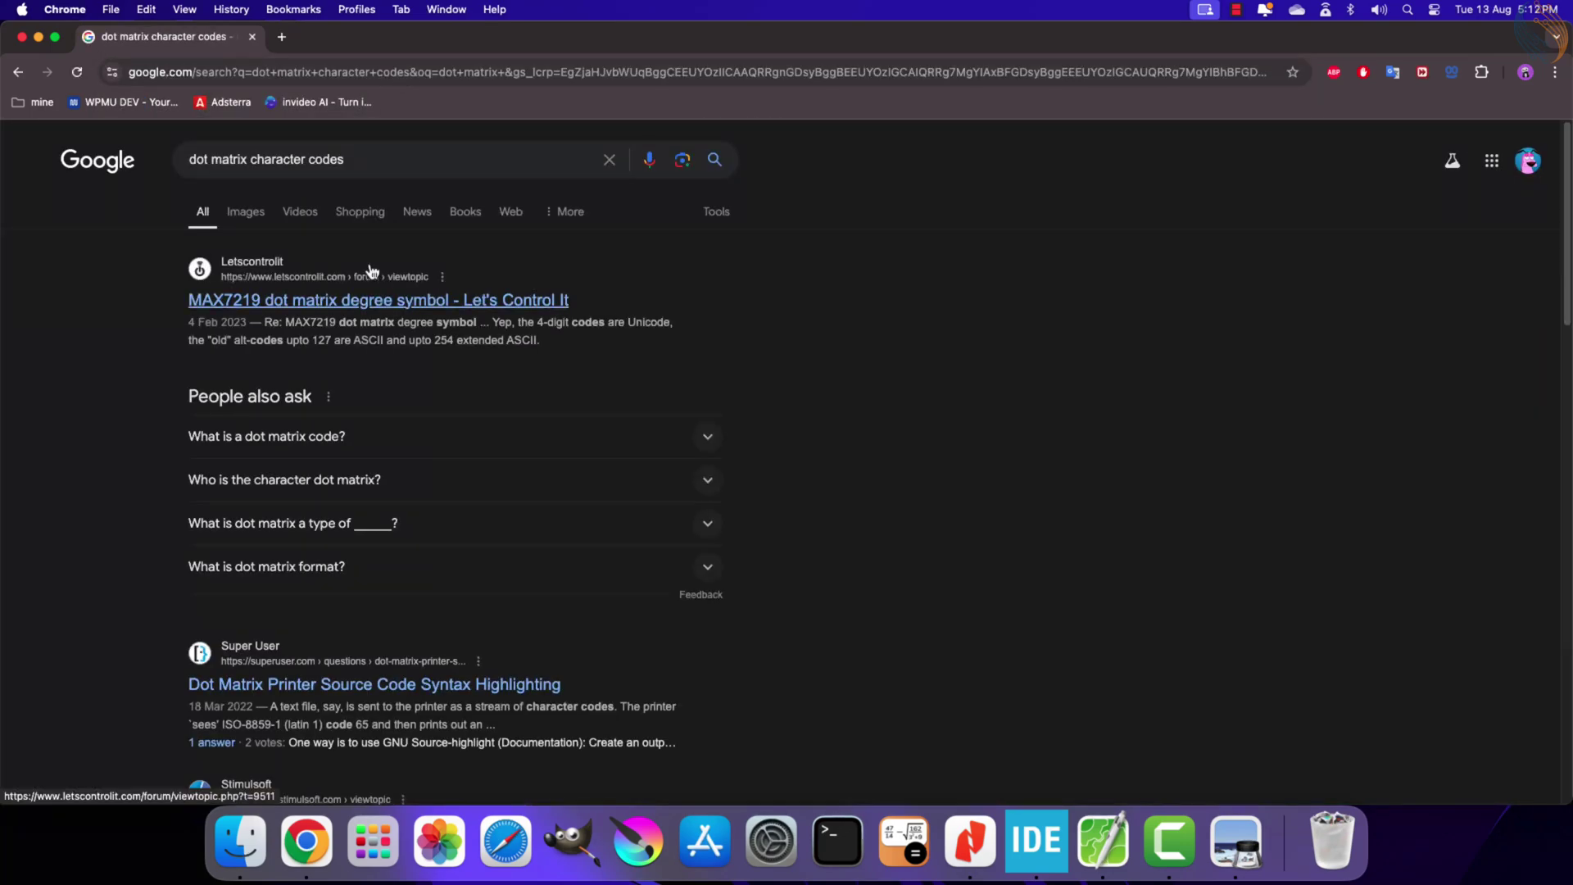
drag(343, 161, 309, 159)
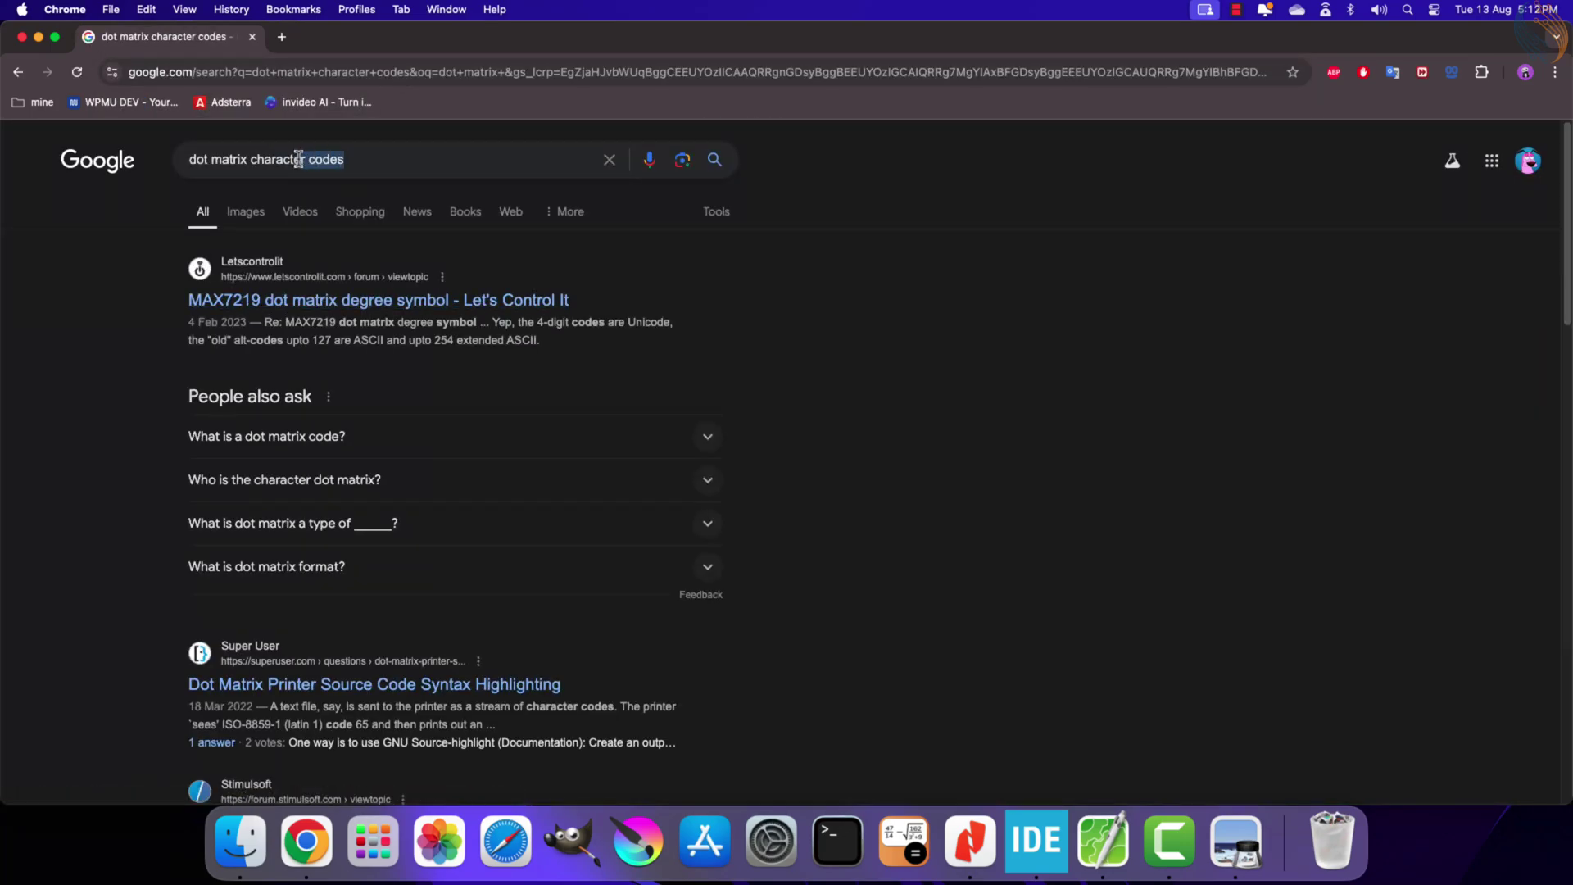
text(gener)
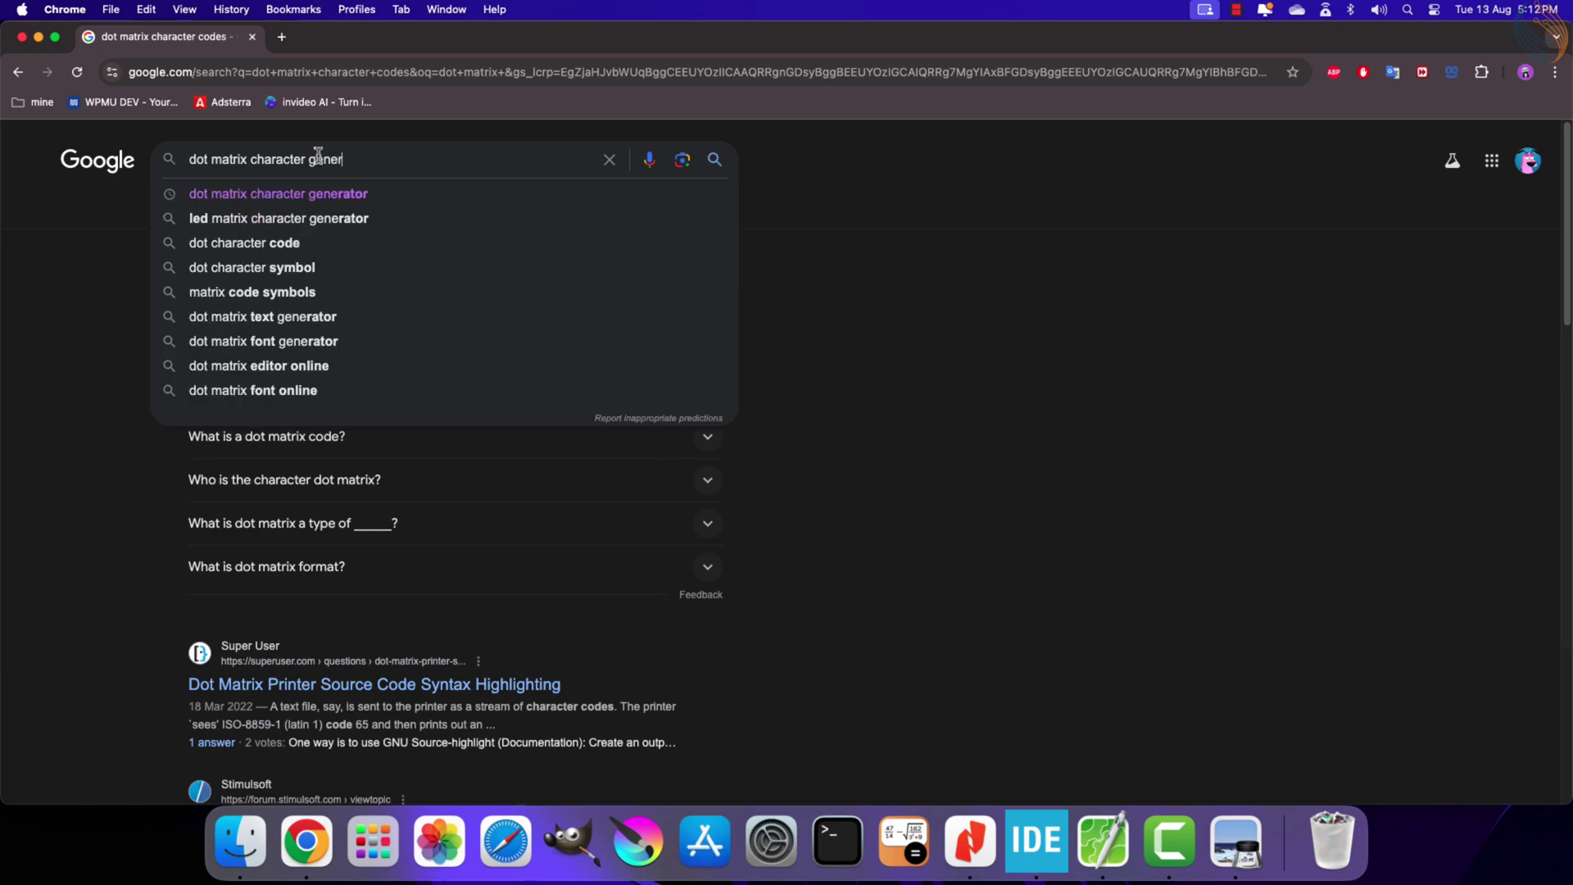
text(ator)
key(Return)
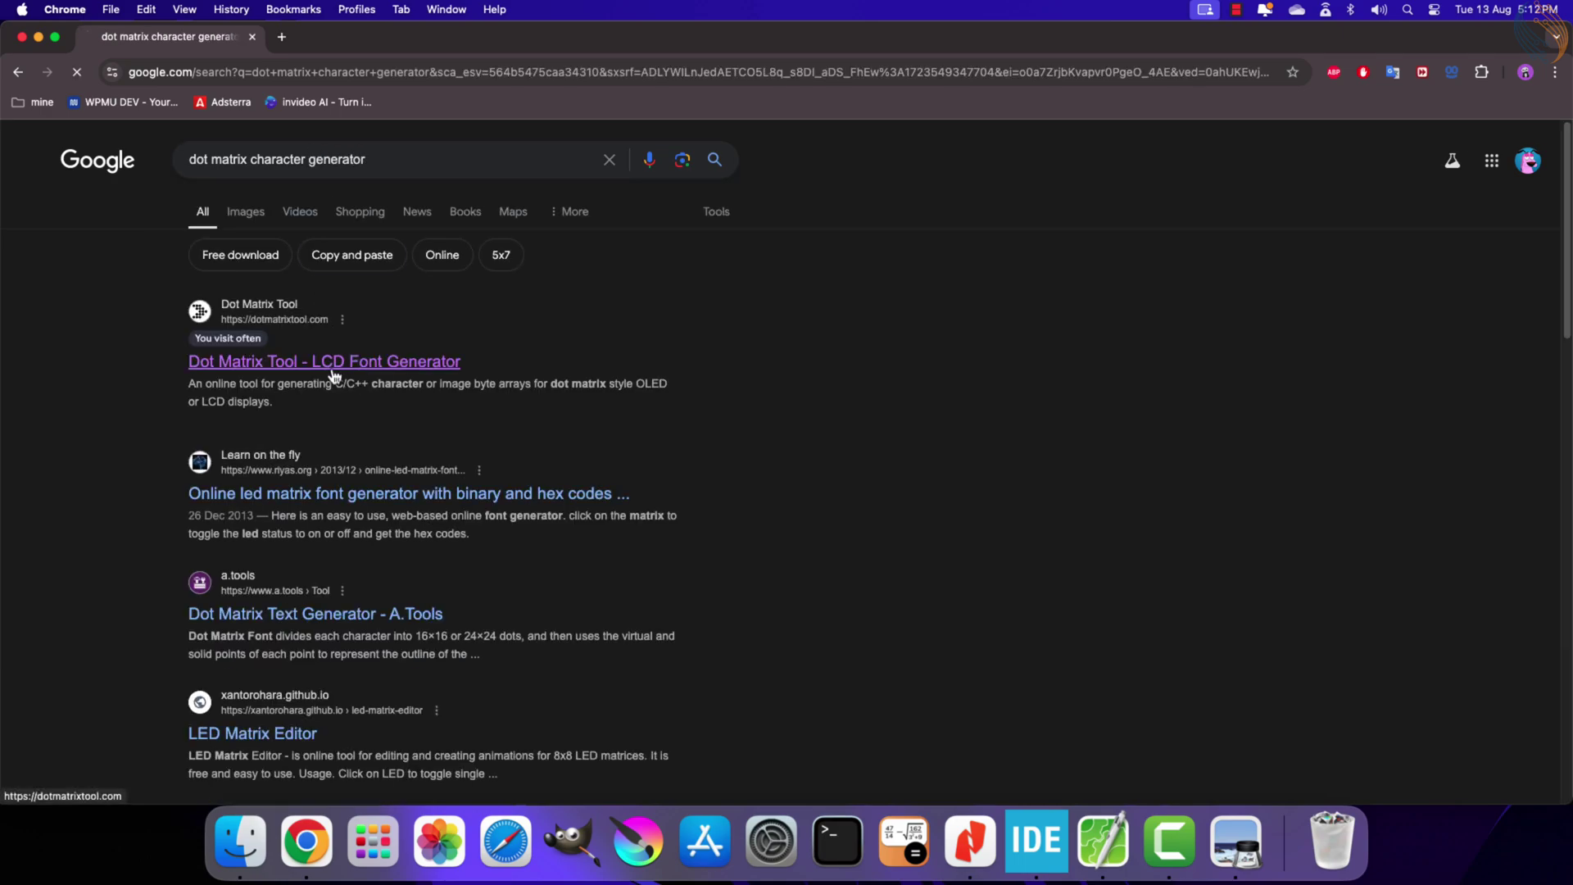
click(324, 362)
- Set the grid to 8px width and 8px height with column major byte order
click(548, 676)
click(548, 745)
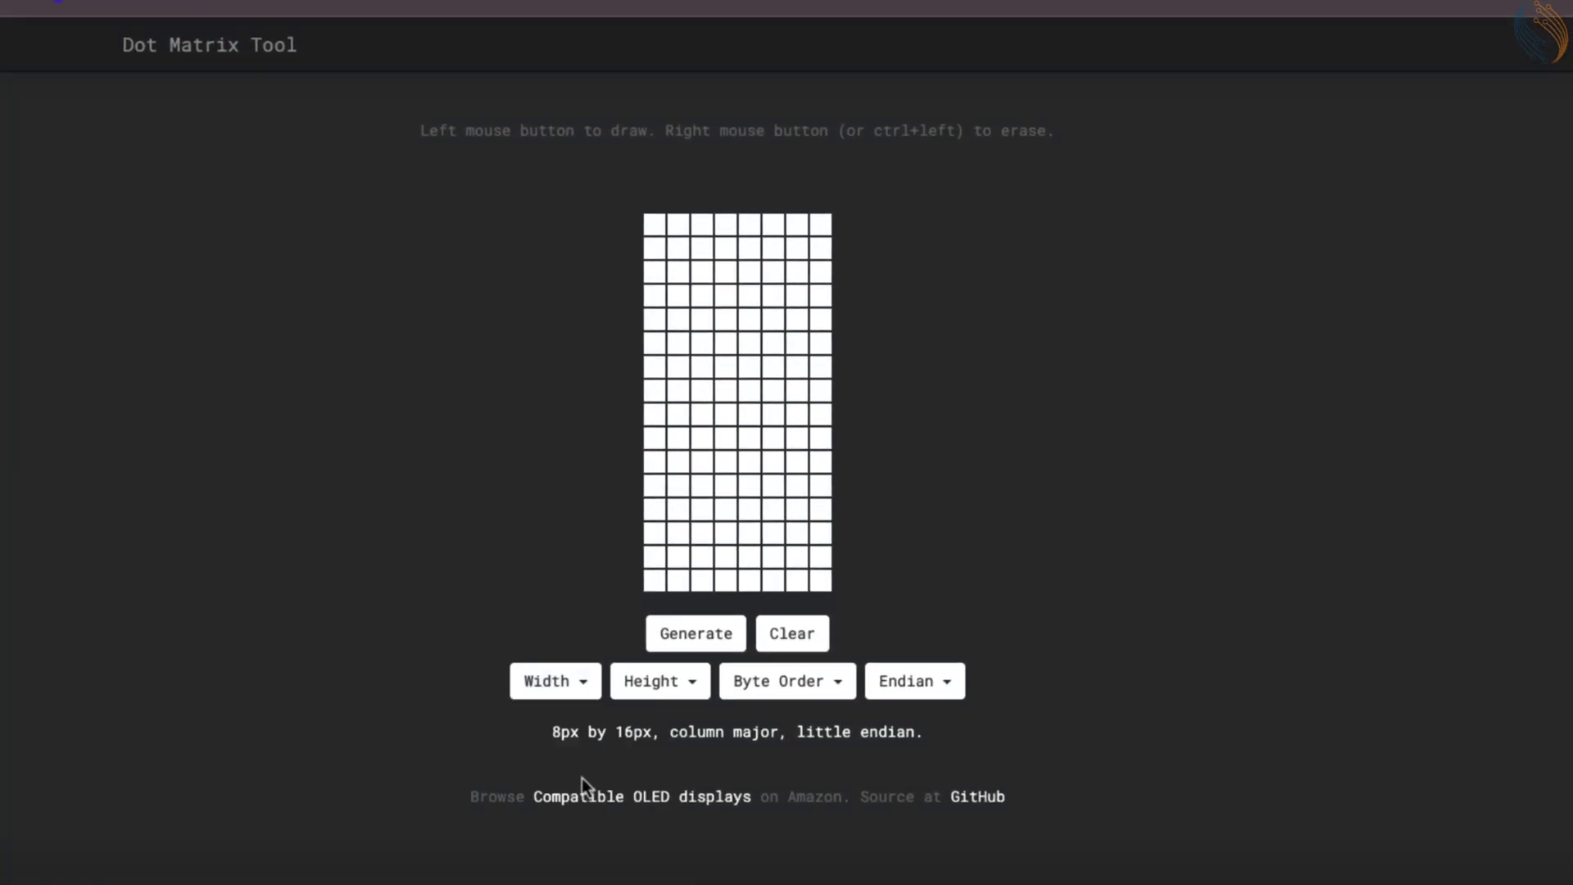
click(659, 682)
click(640, 717)
click(788, 587)
click(787, 660)
click(914, 586)
- Set the output to big endian while keeping column major byte order
click(926, 630)
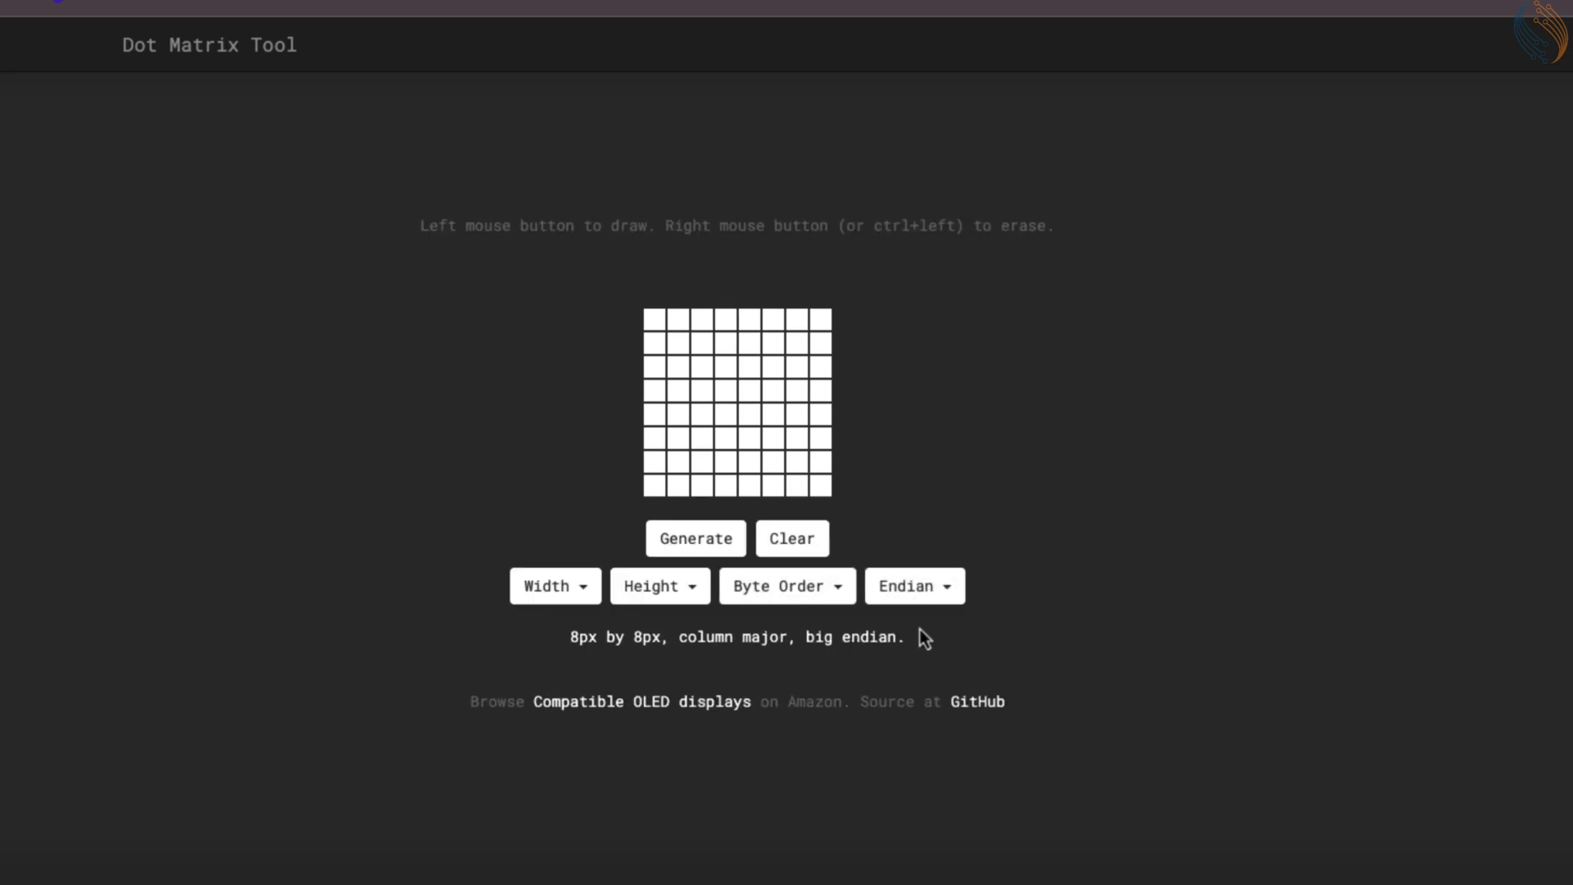
click(788, 587)
click(857, 658)
click(916, 587)
click(924, 629)
- Draw a five-dot line in row two and a seven-dot line in row six, then generate
drag(655, 345, 758, 346)
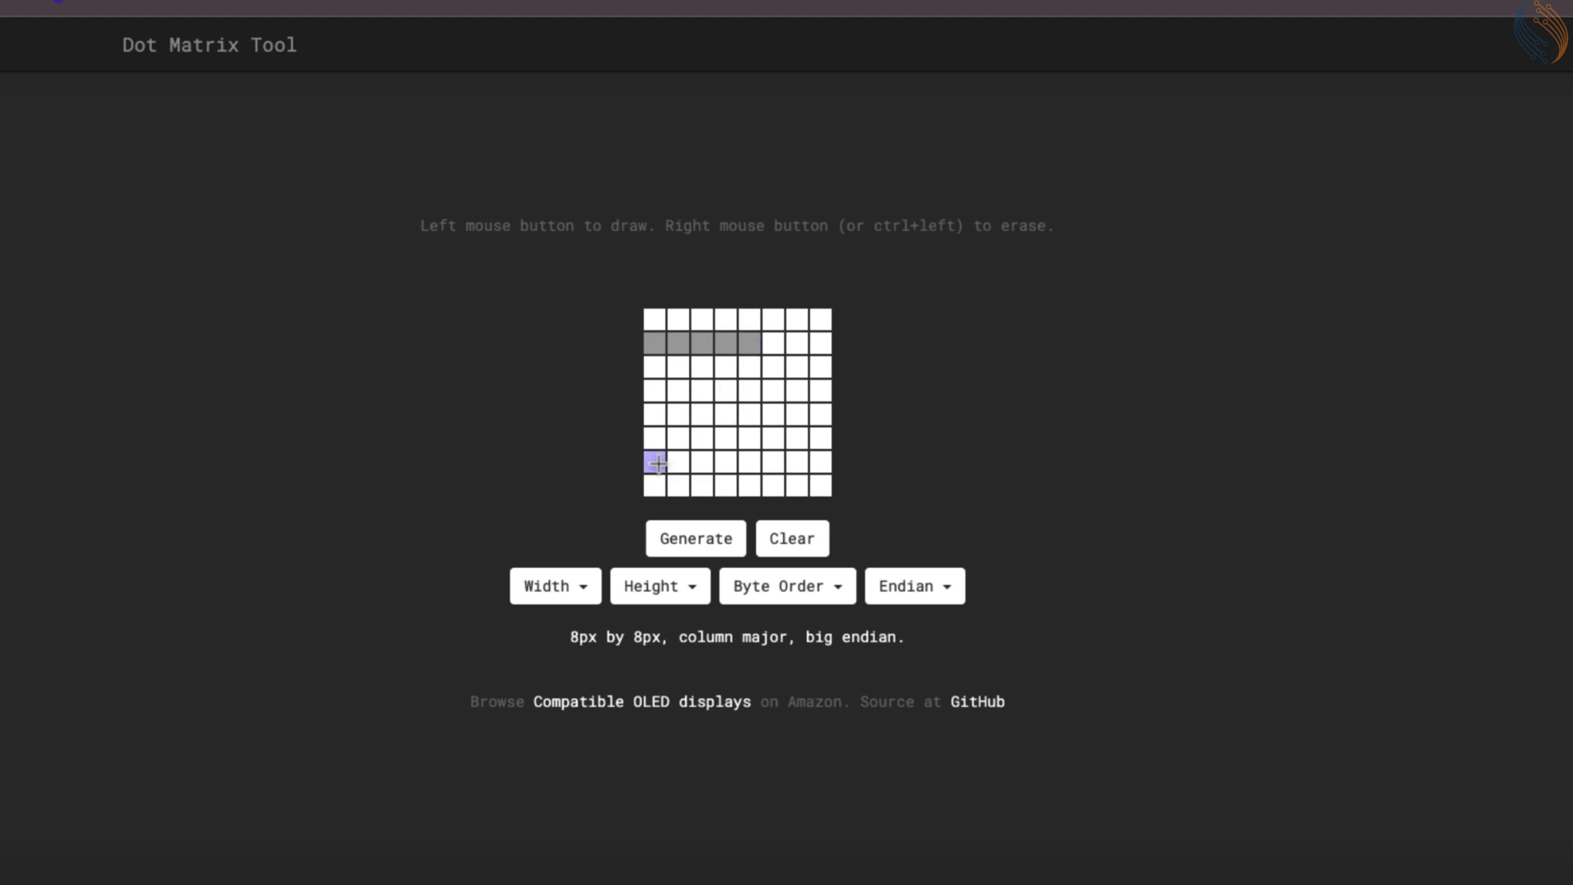
drag(655, 437, 795, 438)
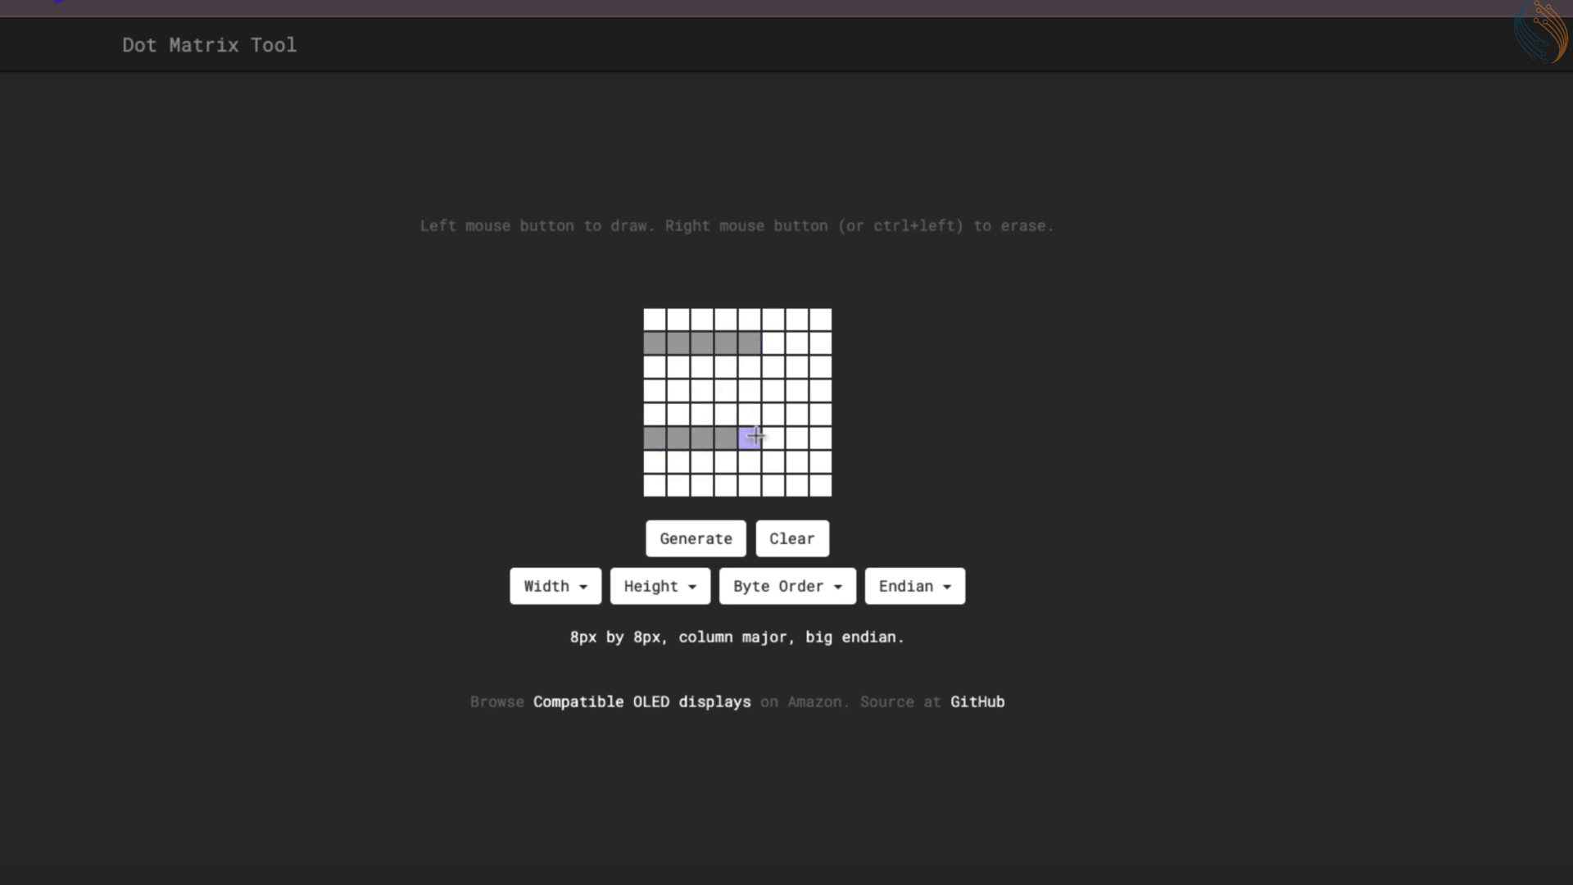
click(695, 538)
- Highlight the generated 0x44 values and the column-seven 0x04 value in the output
double_click(399, 672)
click(458, 673)
double_click(504, 672)
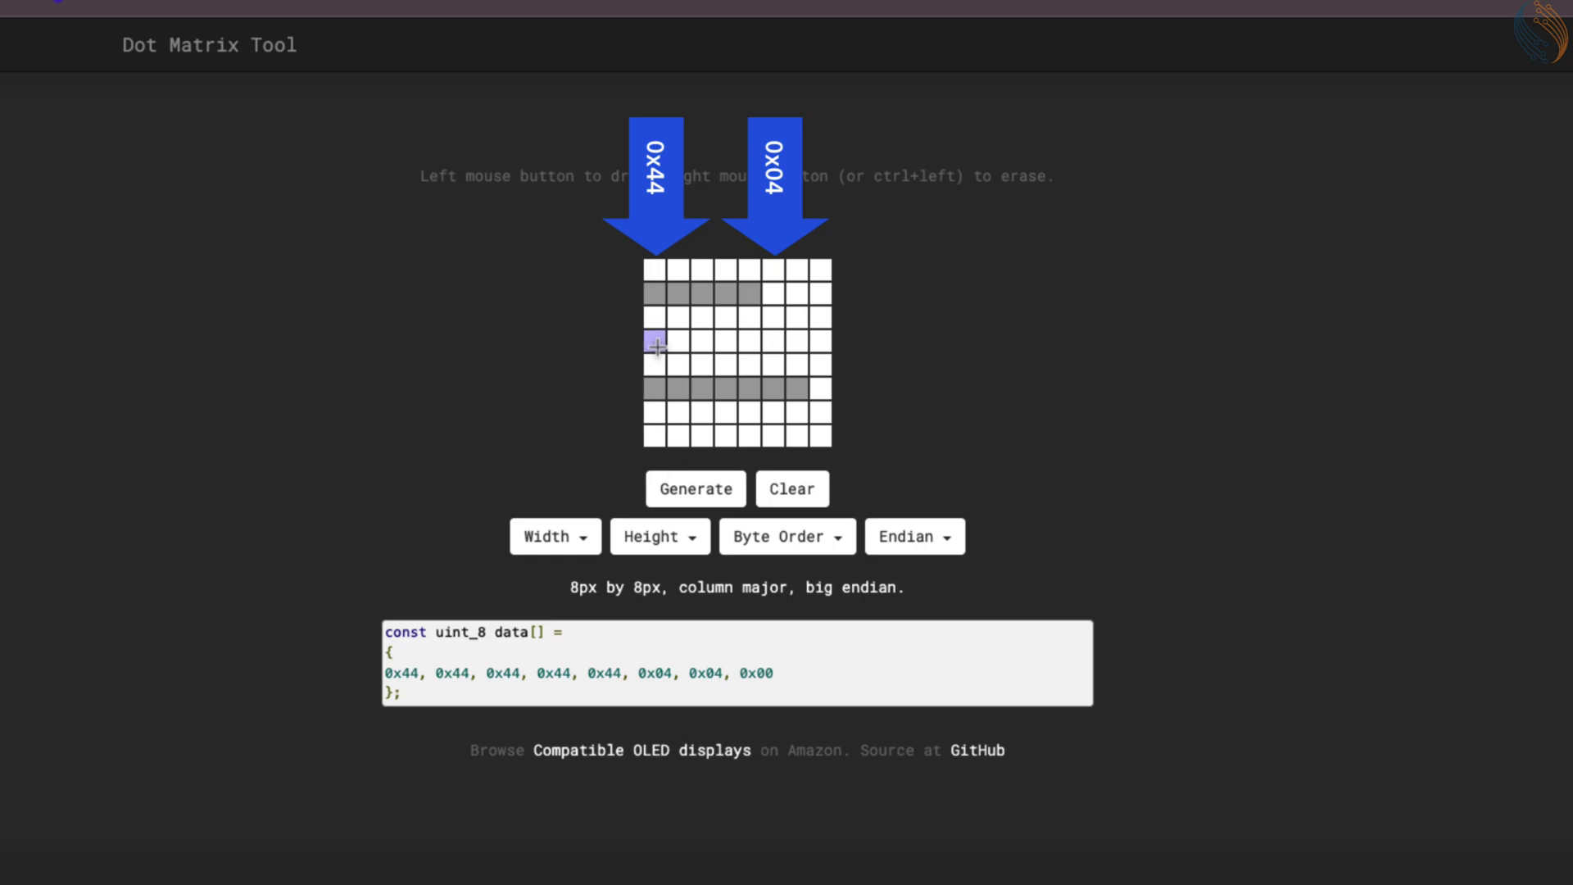
double_click(655, 672)
drag(696, 673, 723, 673)
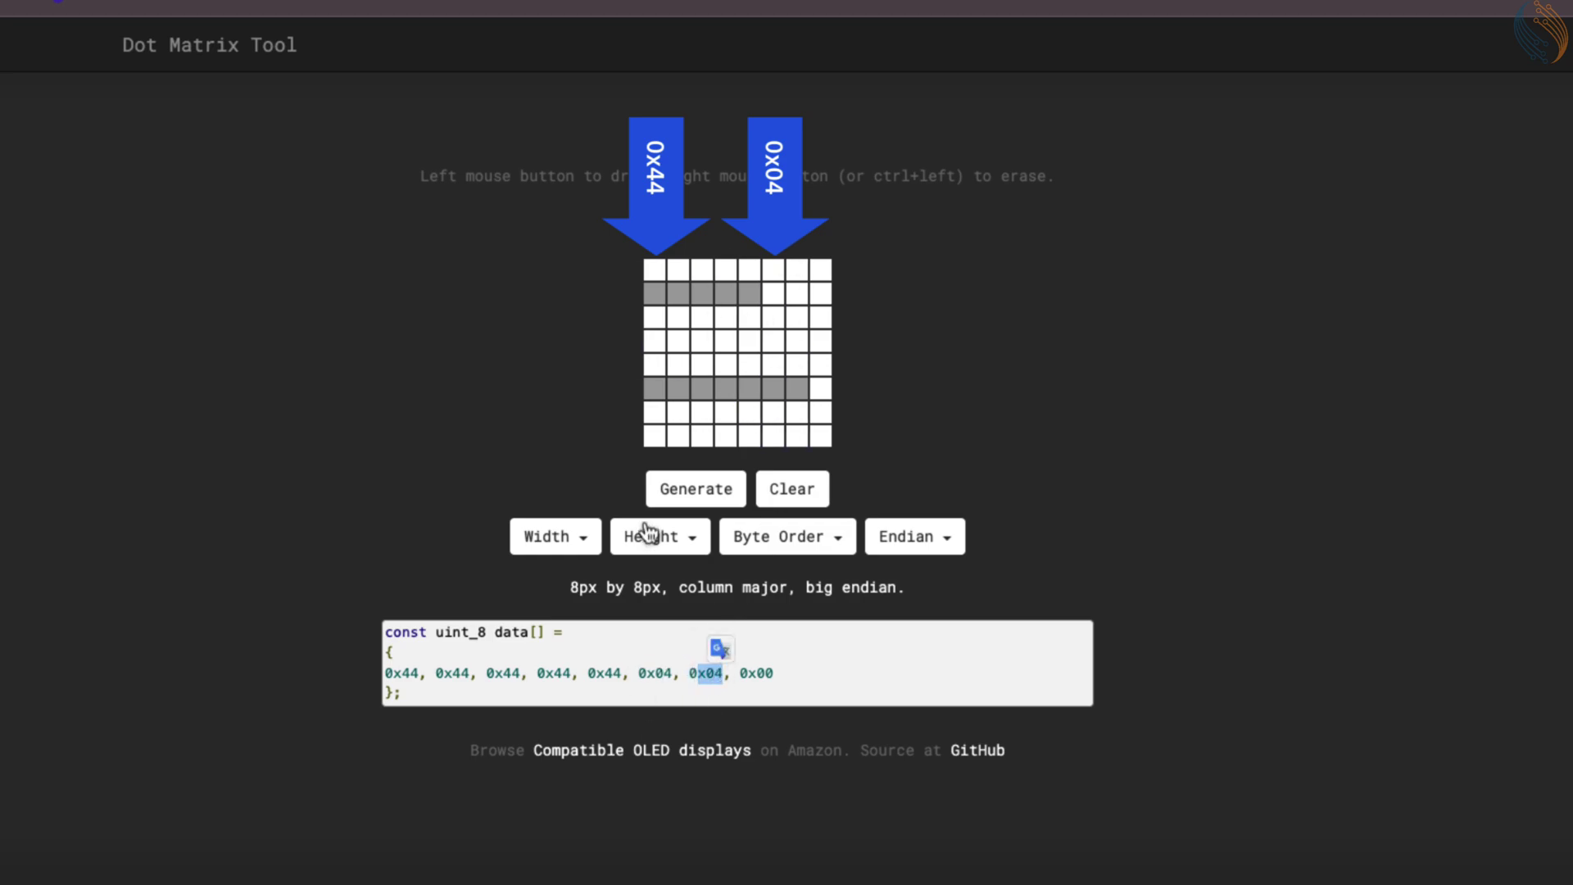
- Switch the byte order to row major and regenerate the array
click(788, 537)
click(789, 585)
click(703, 490)
- Highlight the 0xf8 and 0xfe values, then select the whole hex line
drag(388, 674, 519, 674)
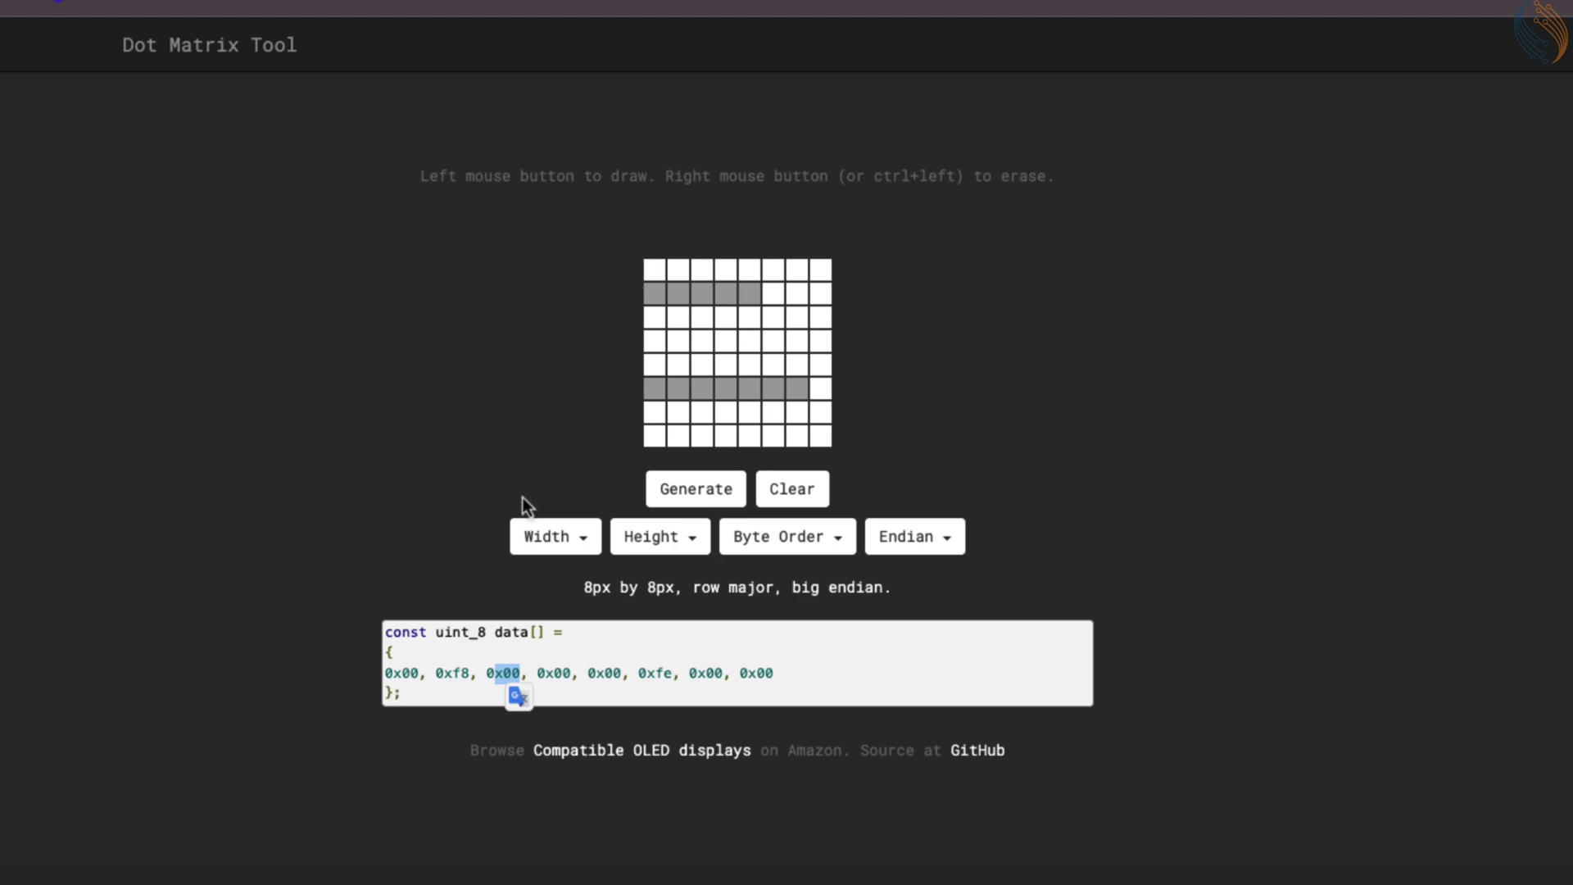
drag(435, 675, 479, 675)
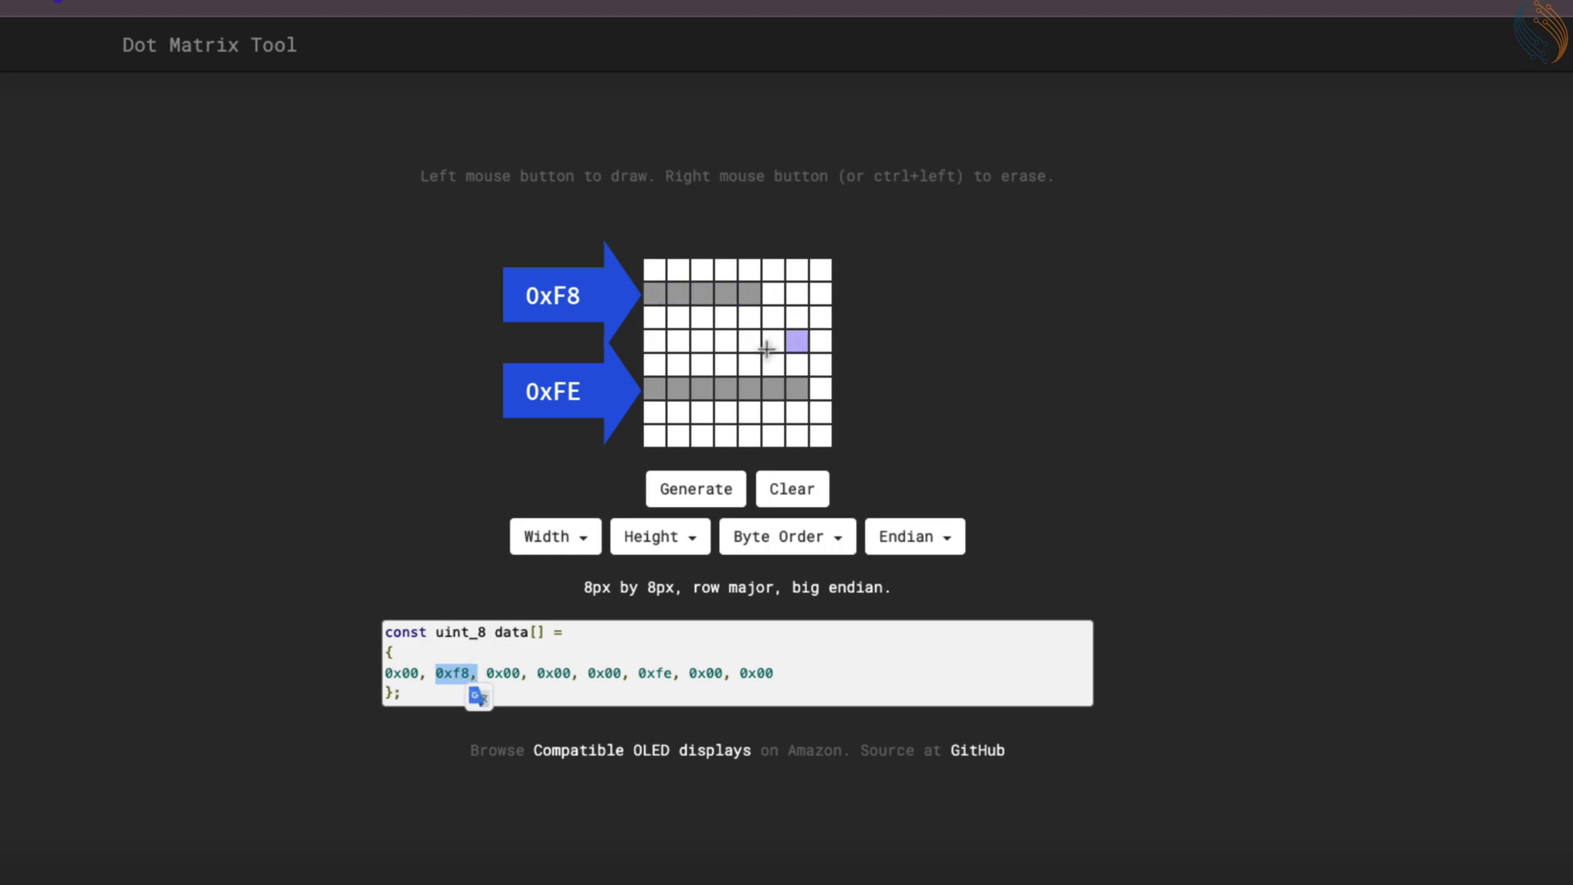
double_click(652, 673)
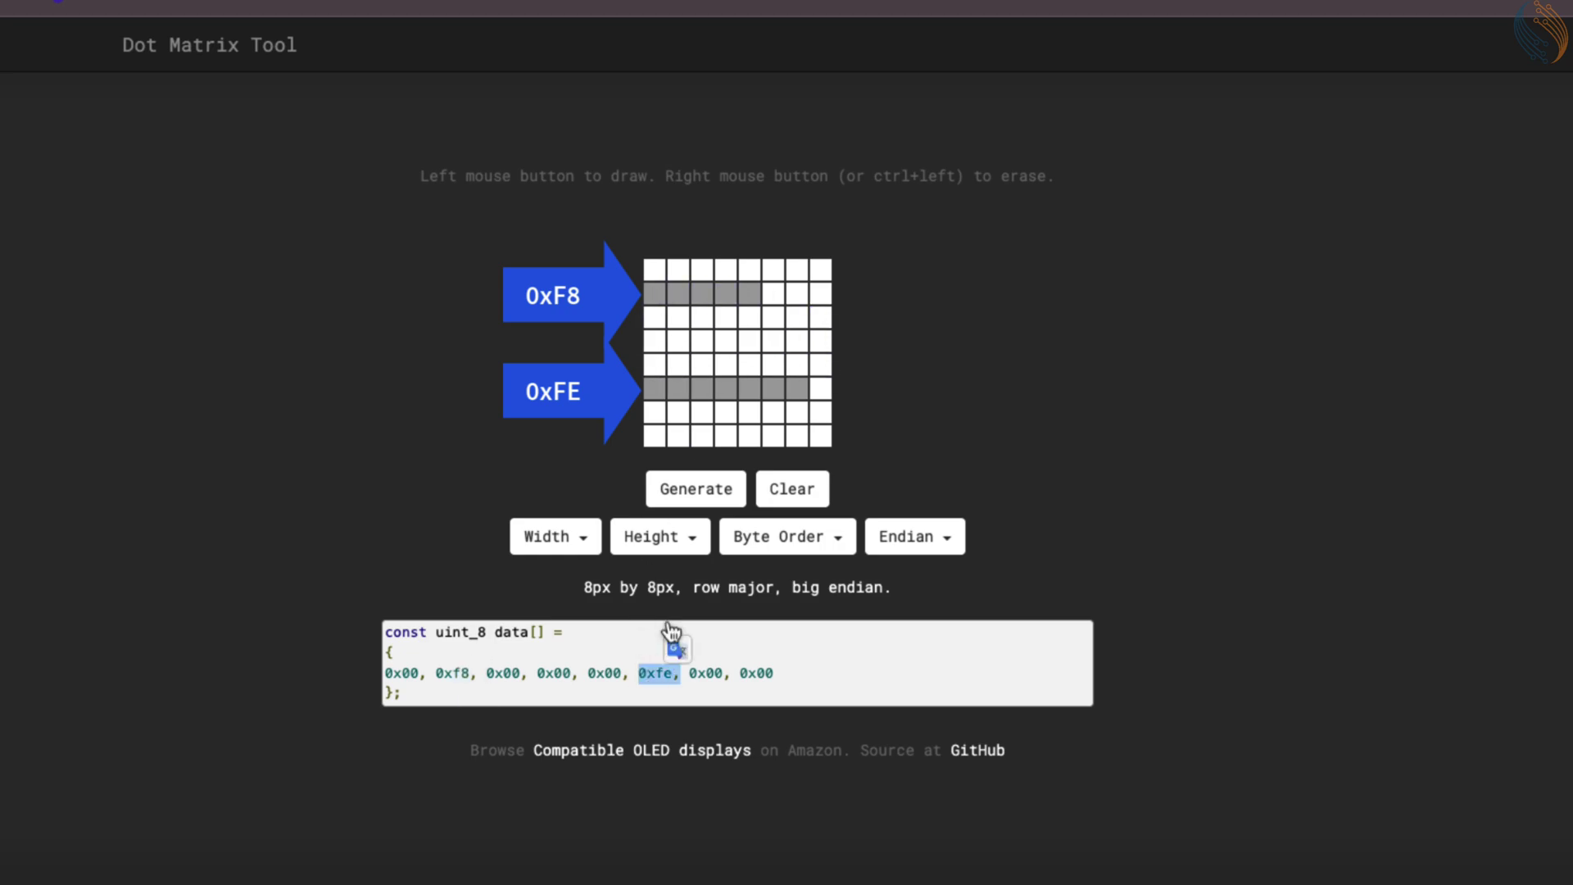
click(802, 386)
drag(786, 672, 355, 682)
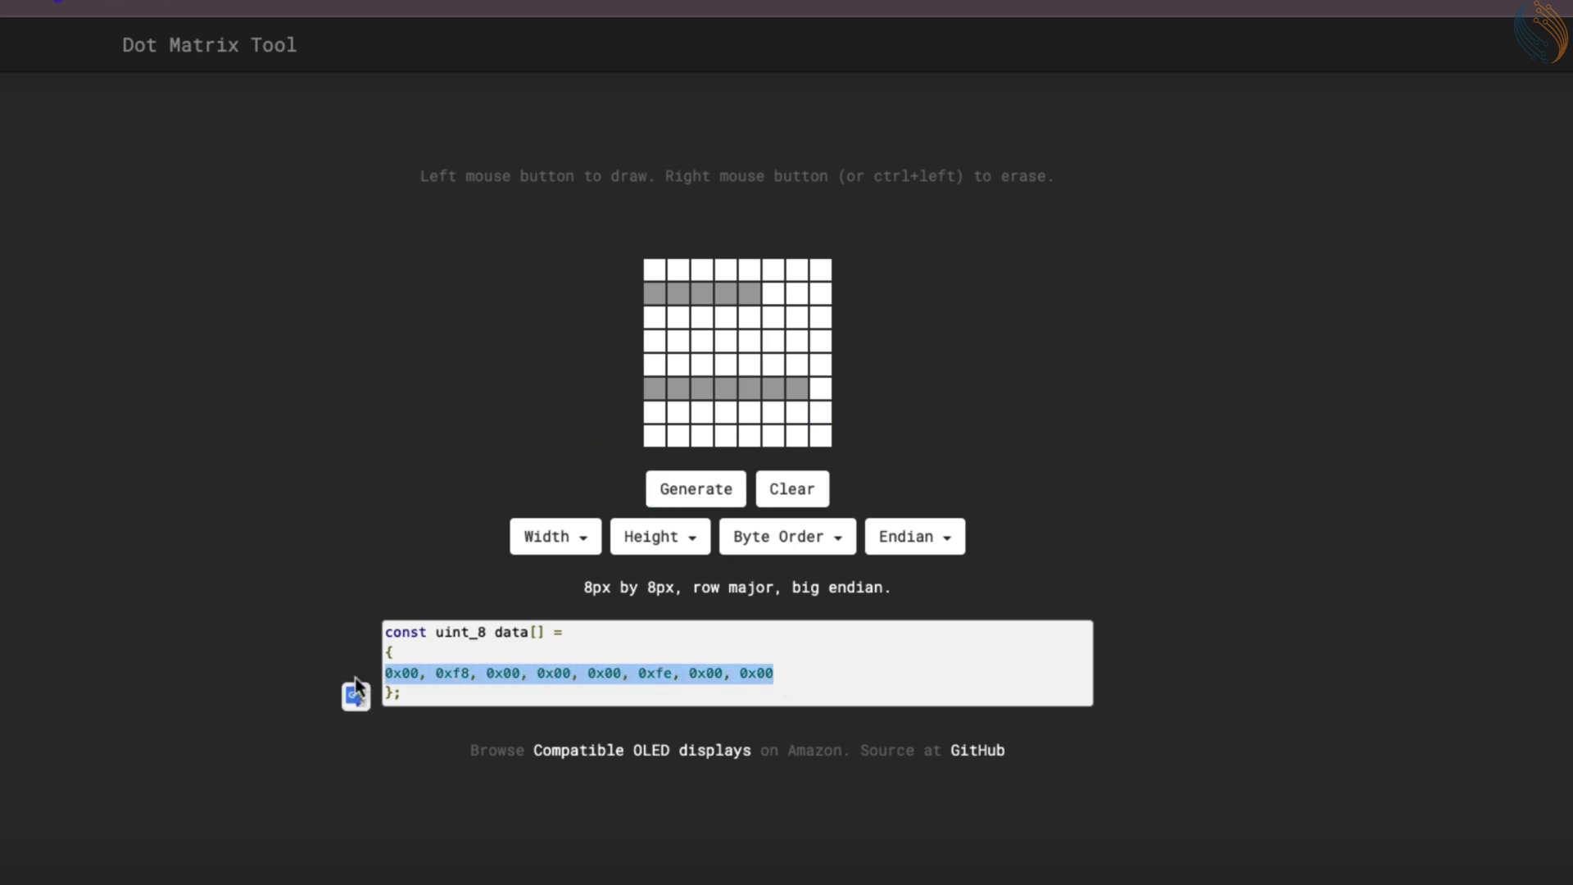
- Paste the generated data array after matrixInit and correct uint8 to uint8_t
click(1021, 876)
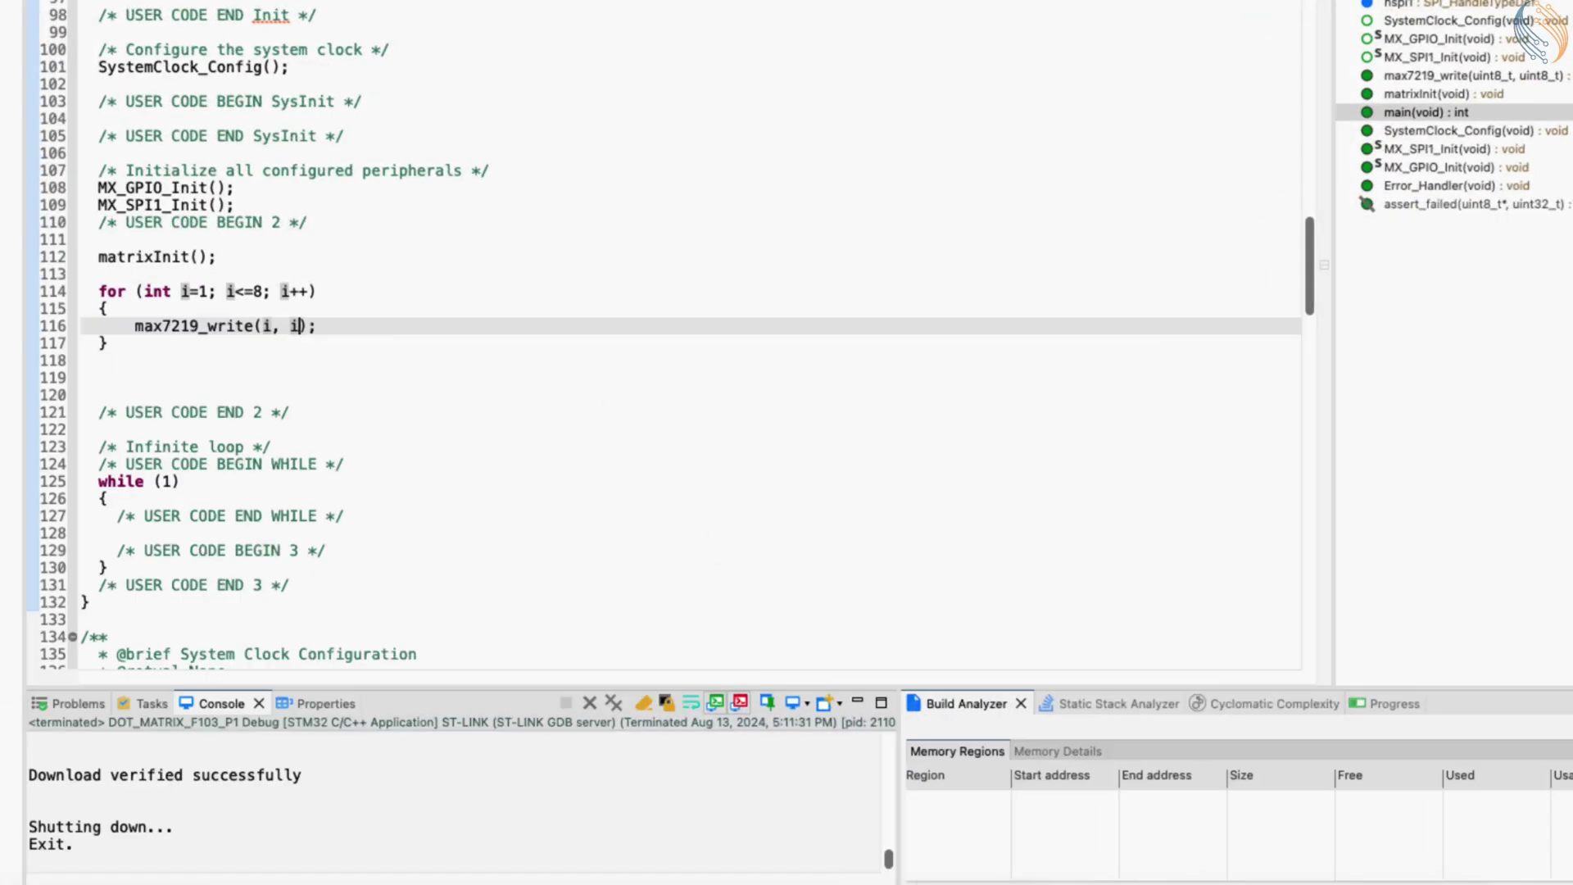
click(1021, 876)
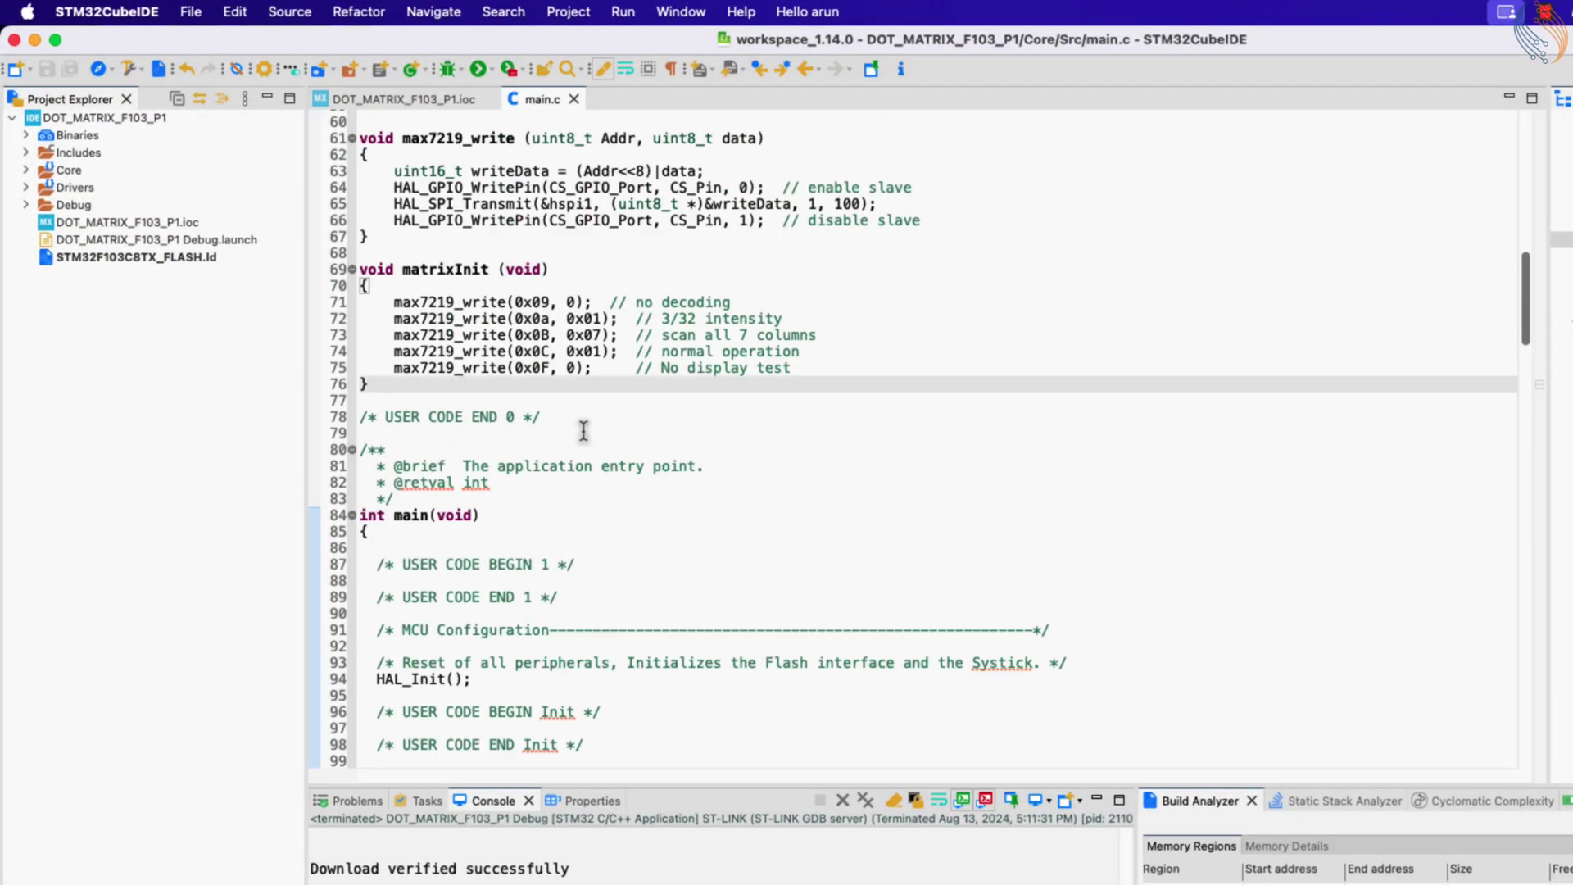
key(Return)
key(Return)
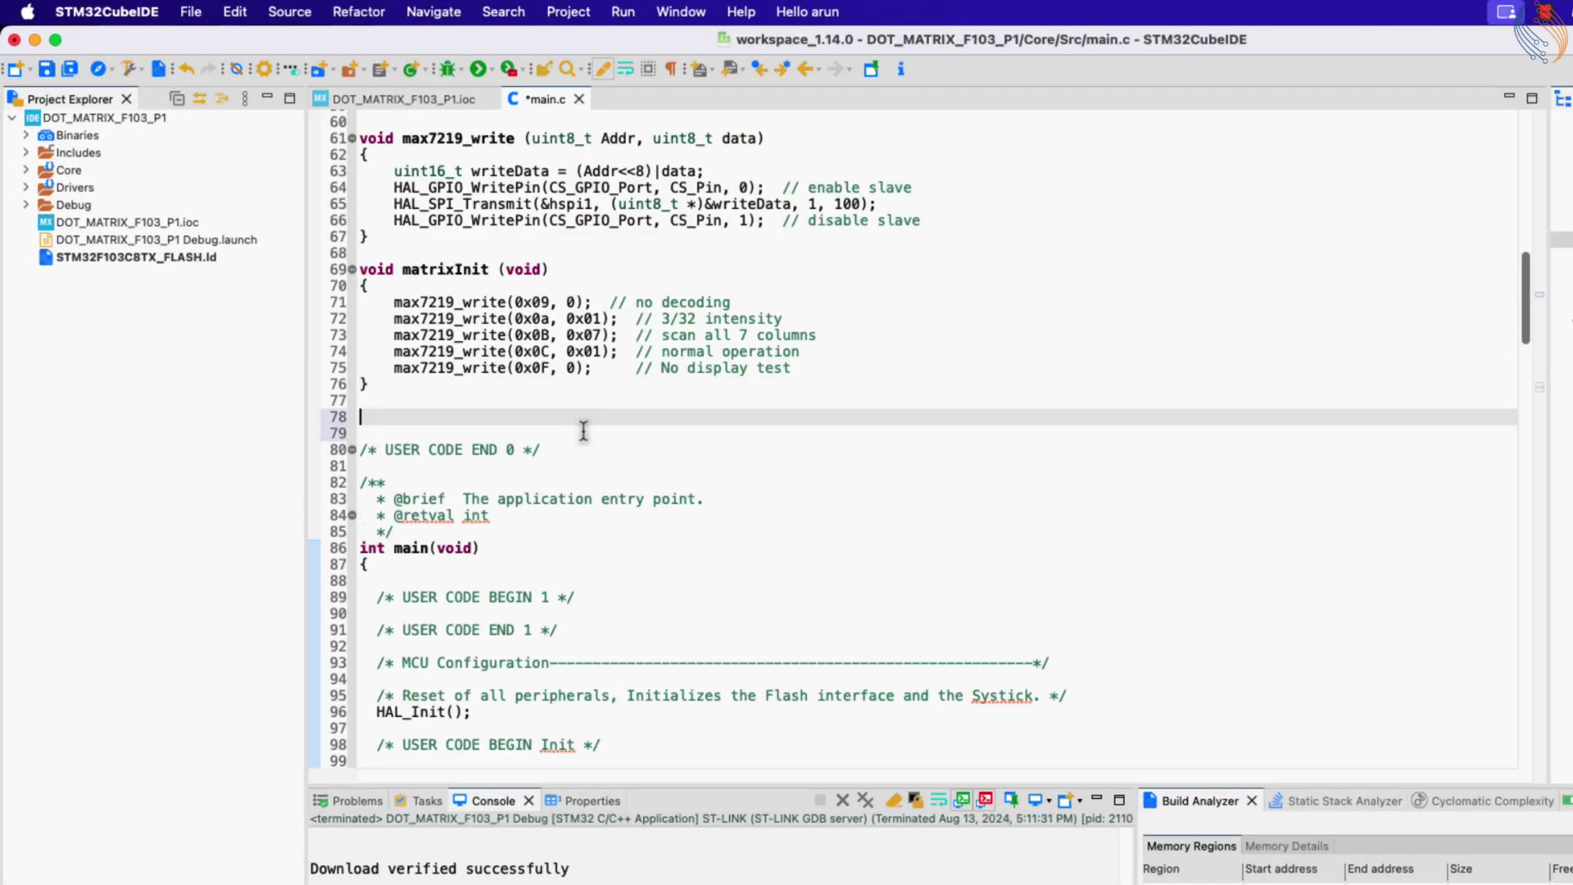
key(super+v)
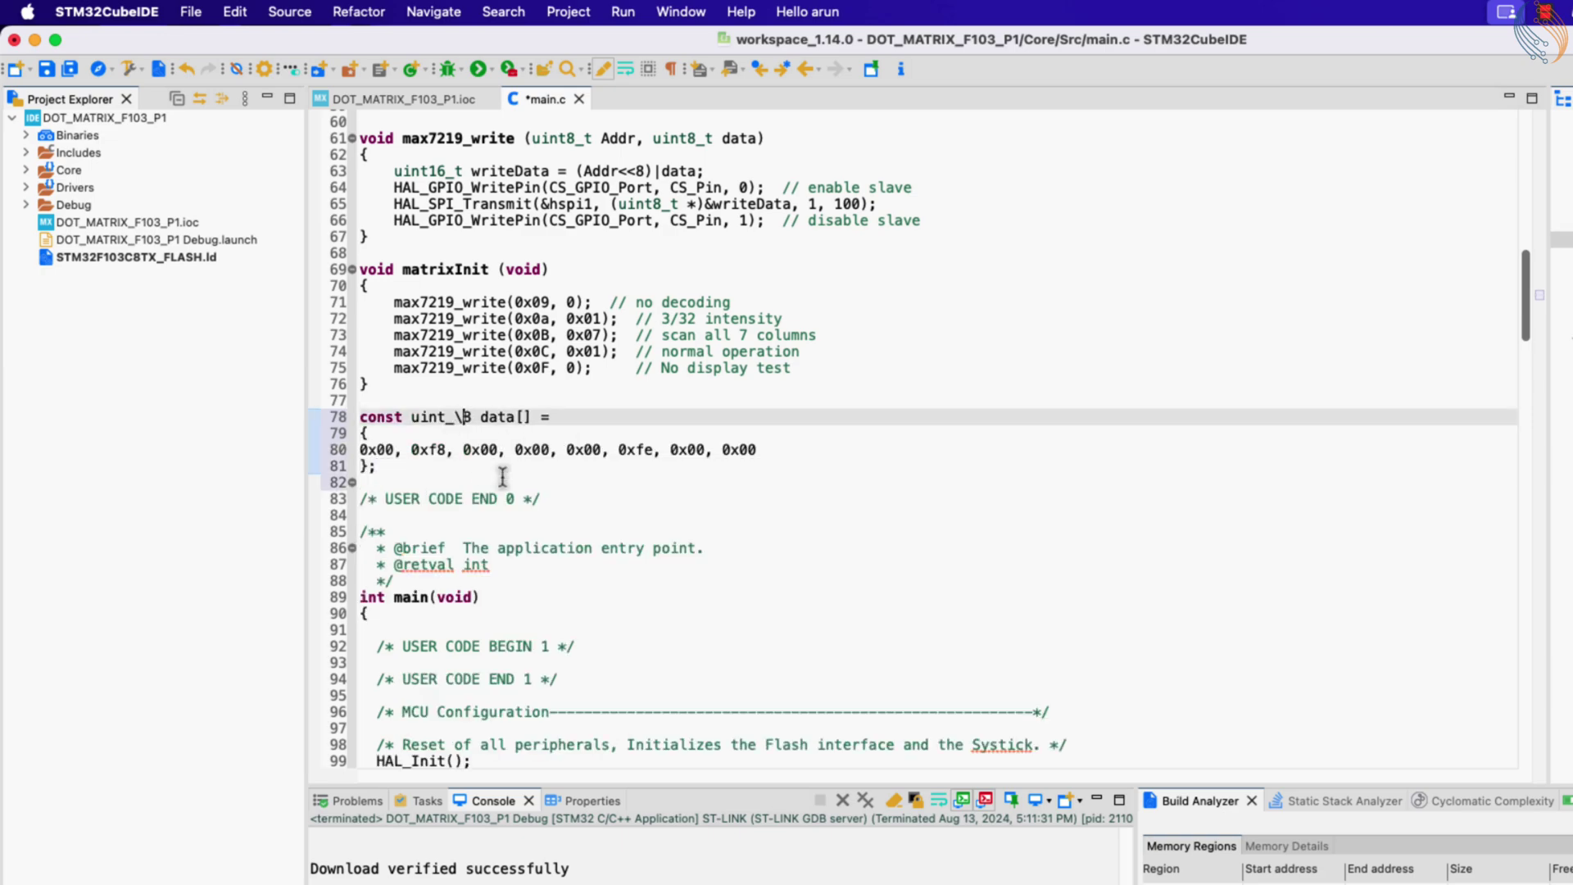
key(BackSpace)
text(_t)
scroll(504, 478, down, 10)
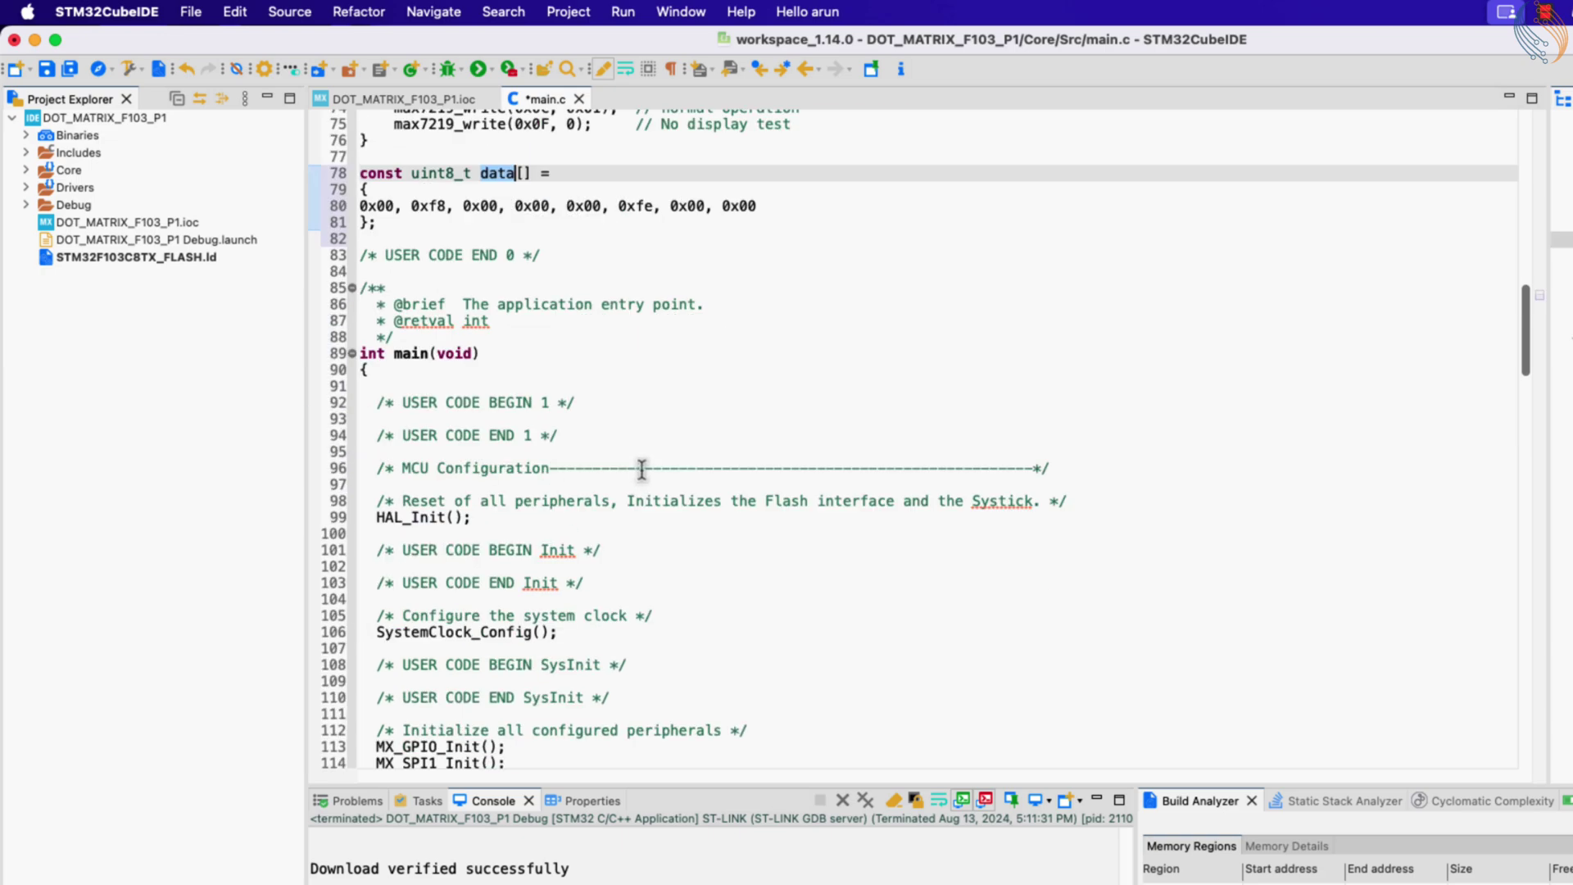
scroll(535, 458, down, 5)
- Change the loop call to max7219_write(i, data[i-1]) and run it on the board
click(535, 452)
key(BackSpace)
text(i)
key(Right)
key(Right)
key(Right)
key(BackSpace)
text(data[]i+1)
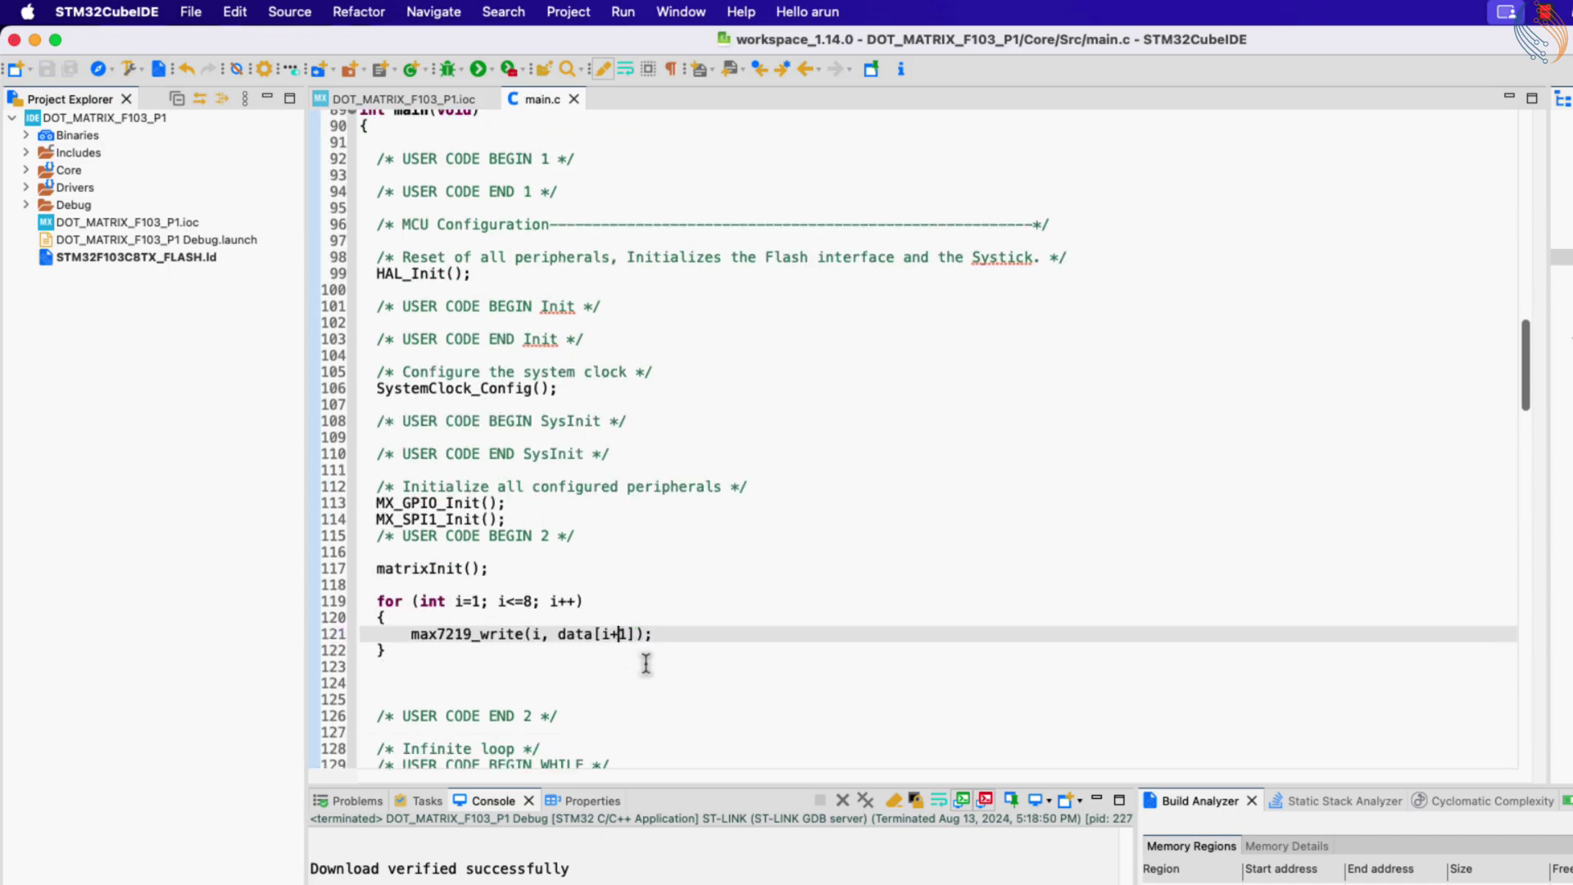
key(BackSpace)
key(BackSpace)
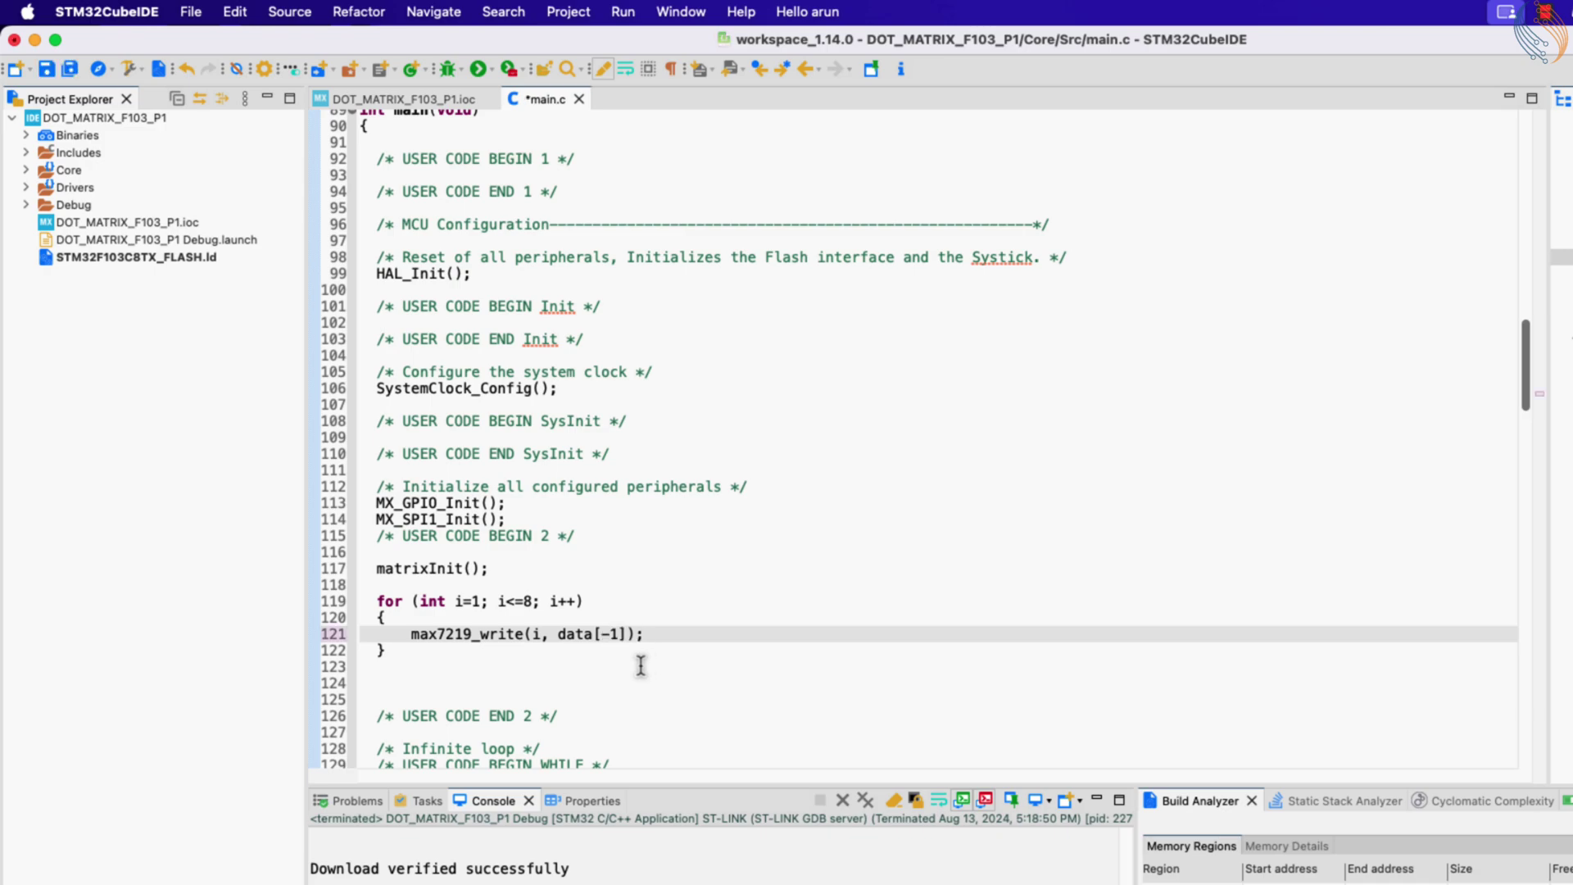
text(i)
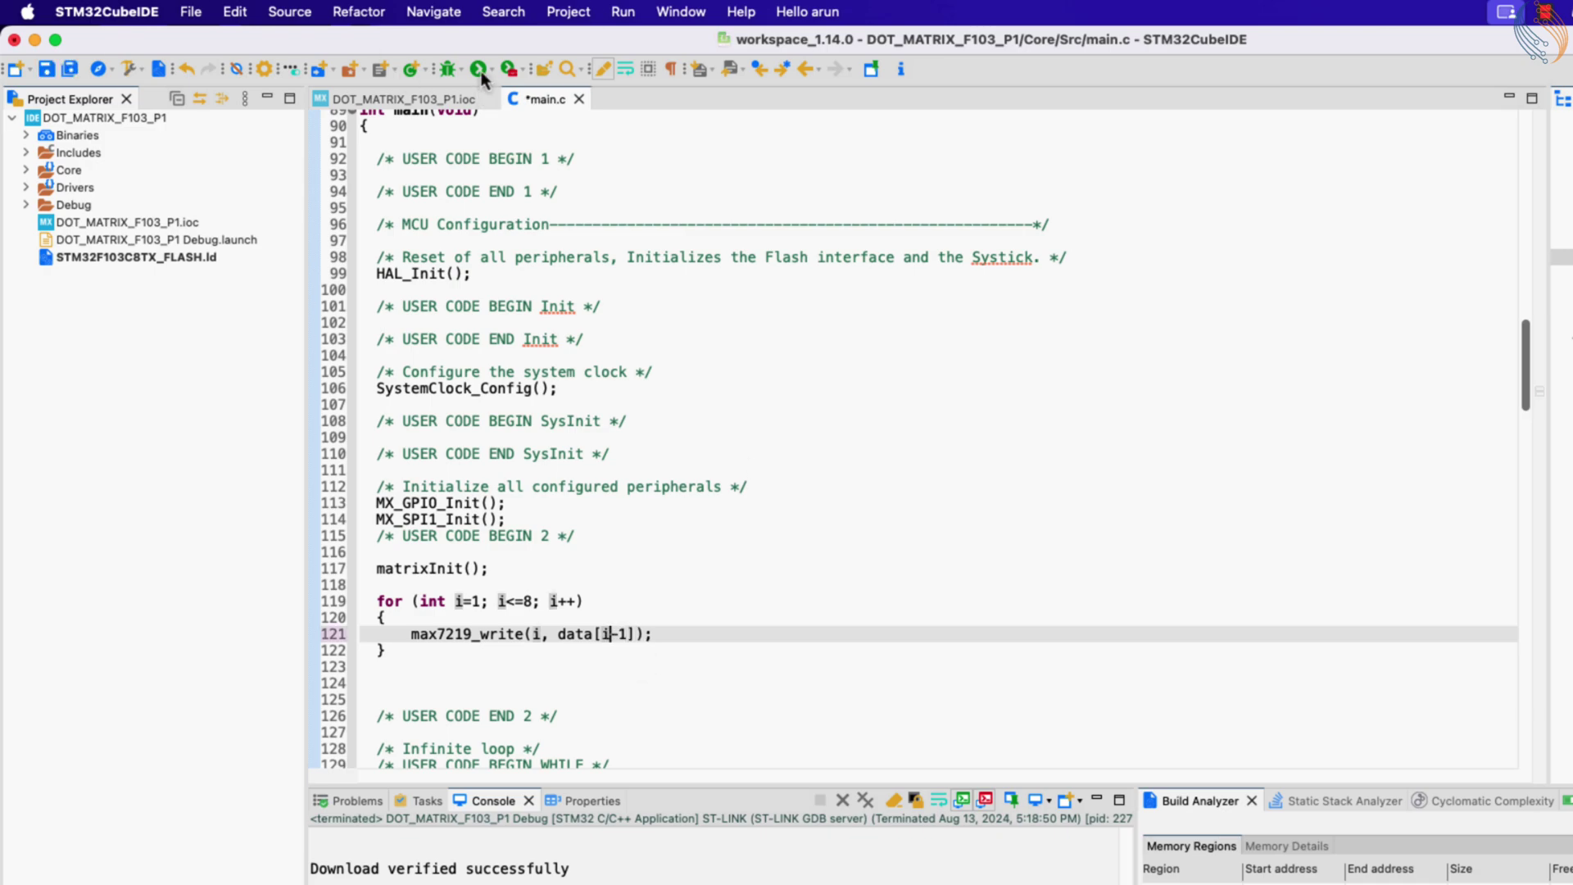
click(479, 69)
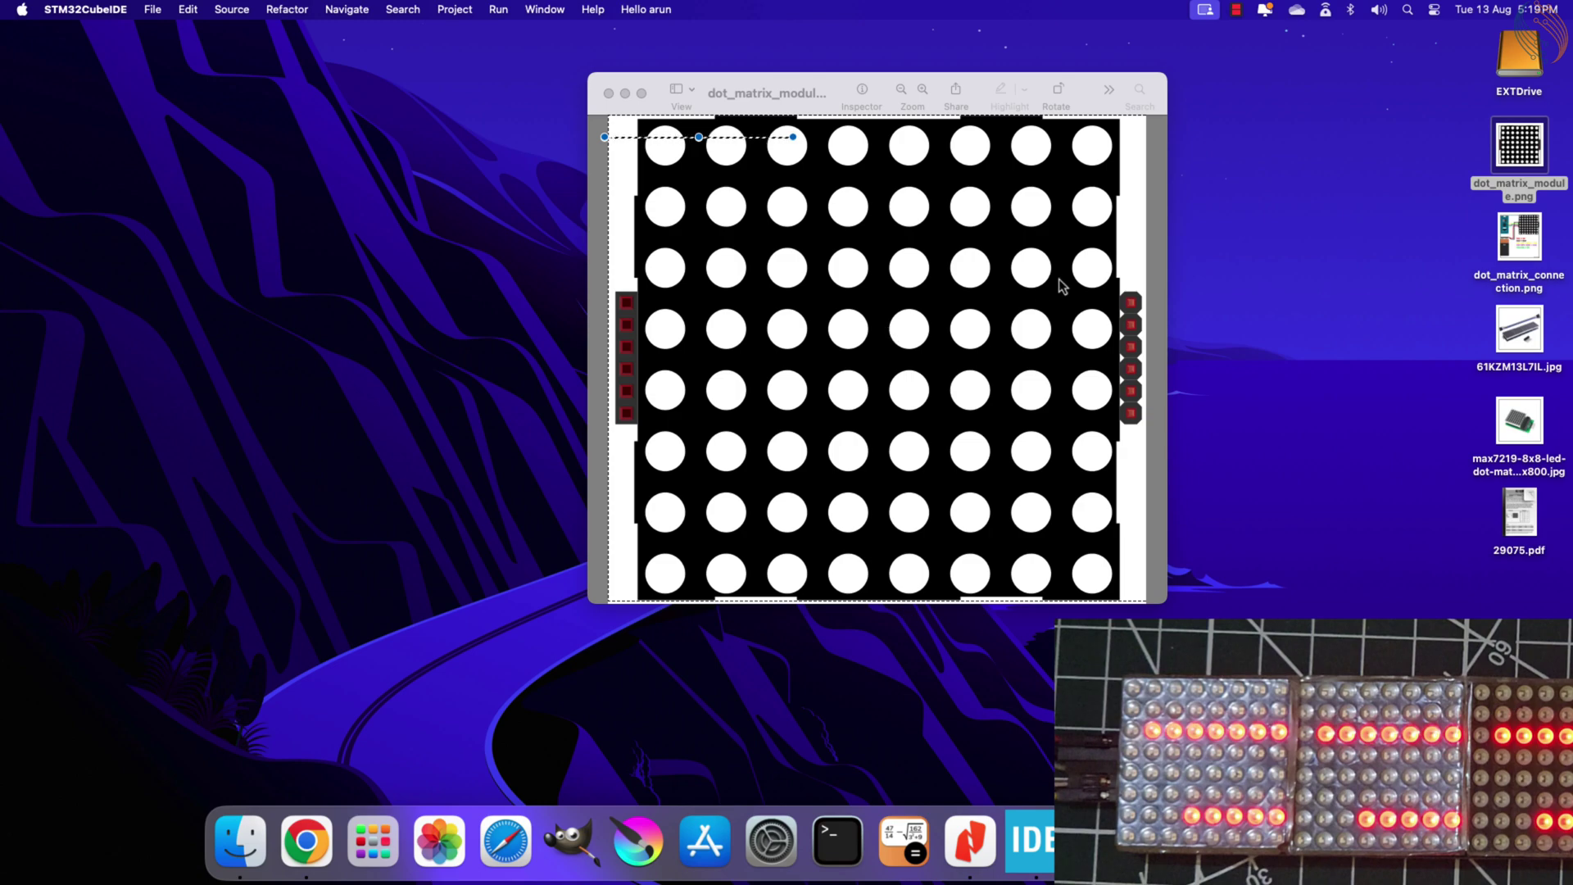
- Inspect the seventh row of dots in the LED module image in Preview
click(1059, 284)
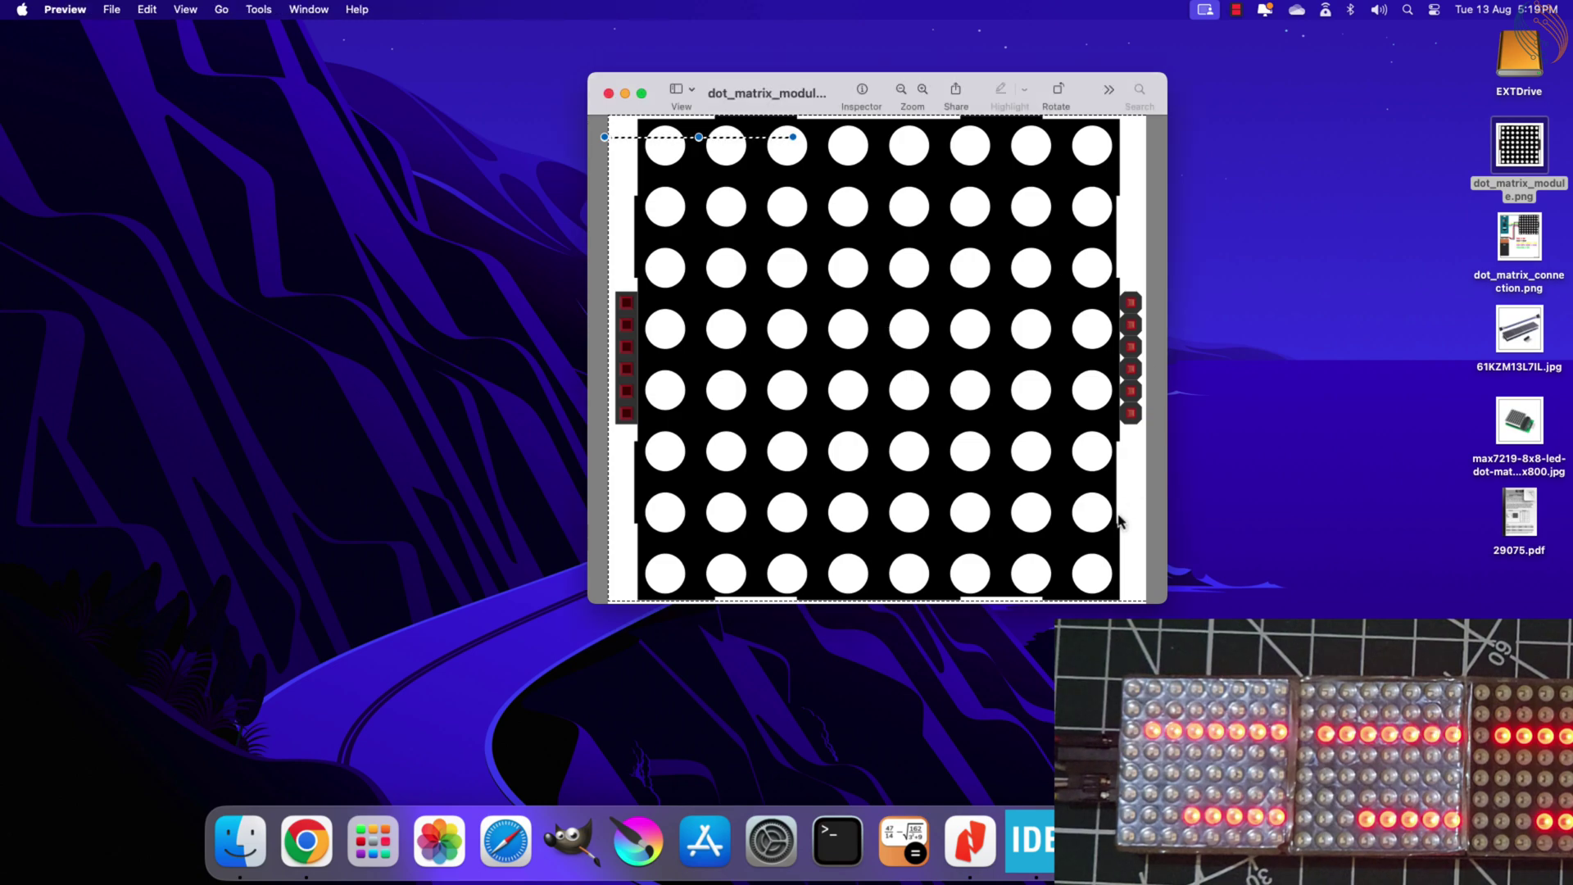
drag(1112, 511, 913, 514)
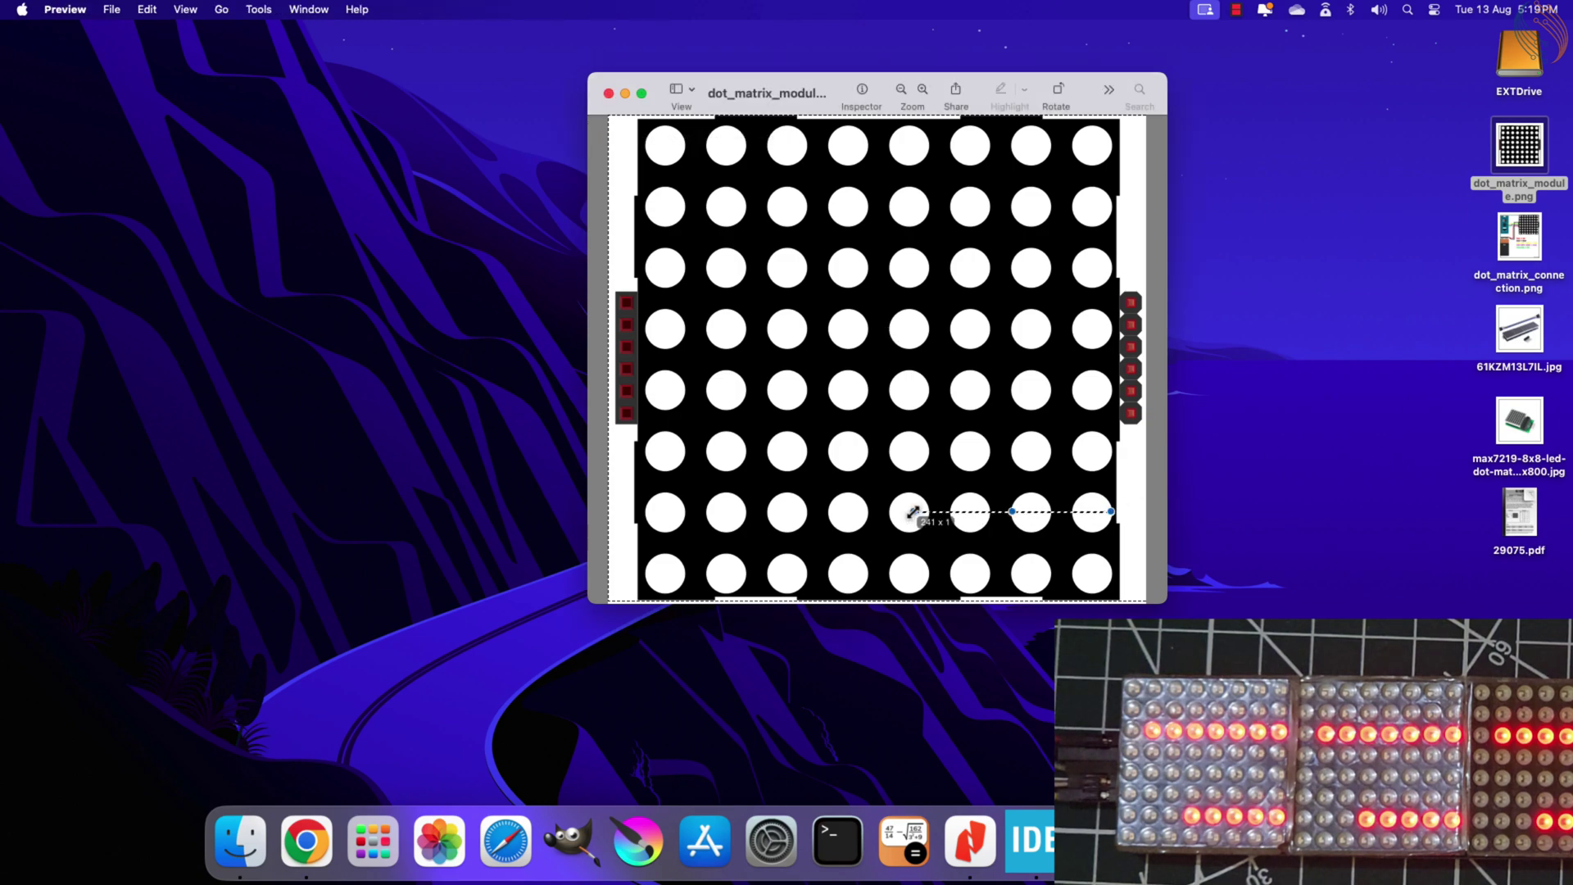
drag(913, 515, 912, 515)
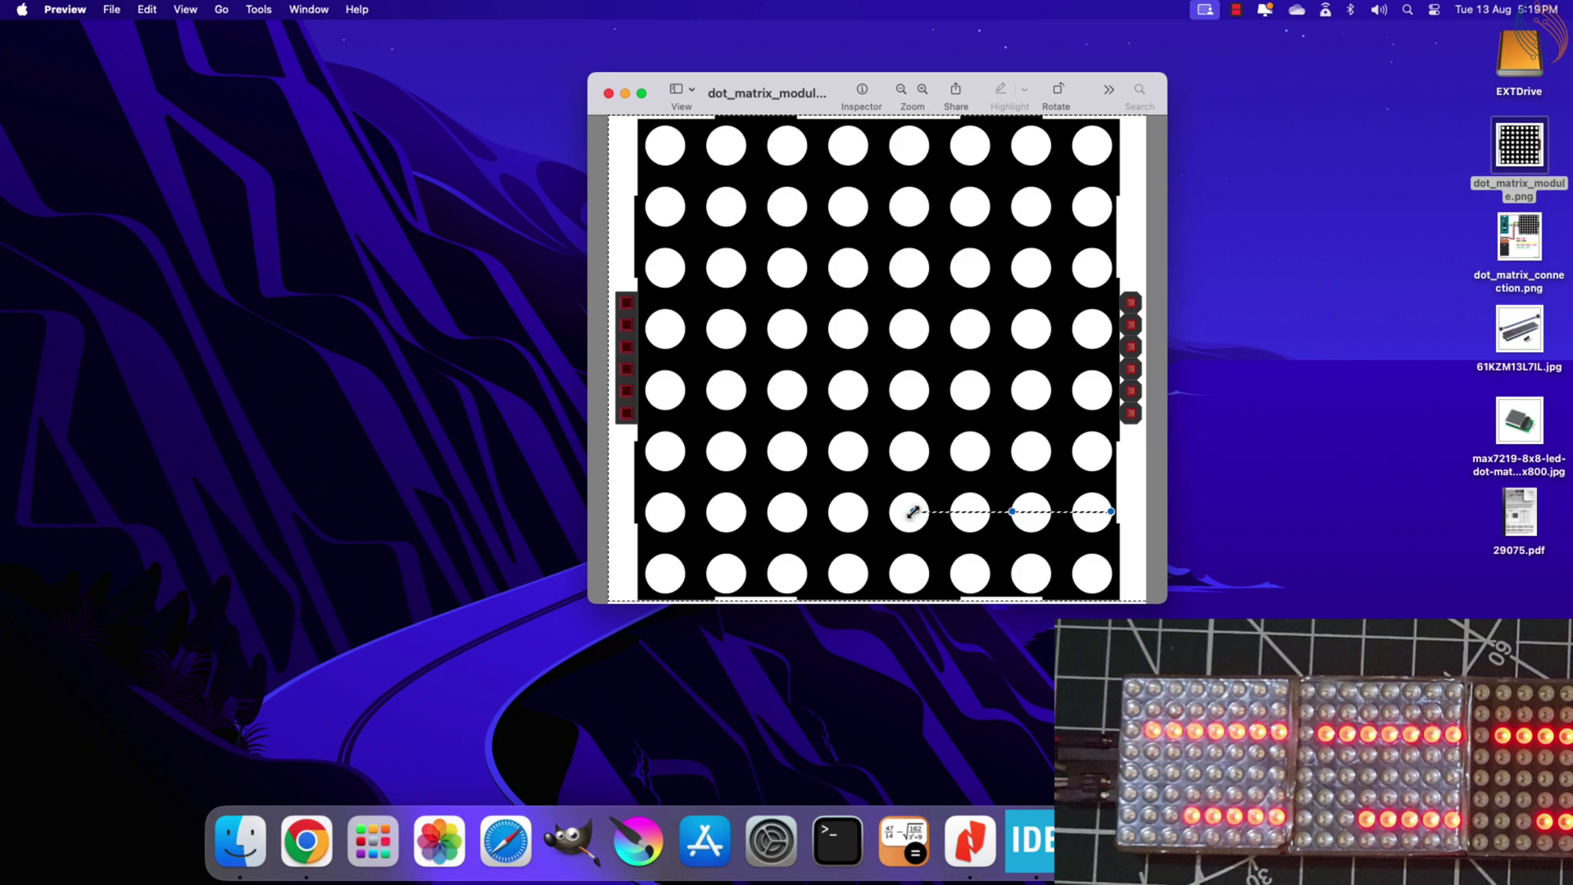
- Draw a five-cell line in Dot Matrix Tool, then return to main.c
click(307, 842)
click(554, 639)
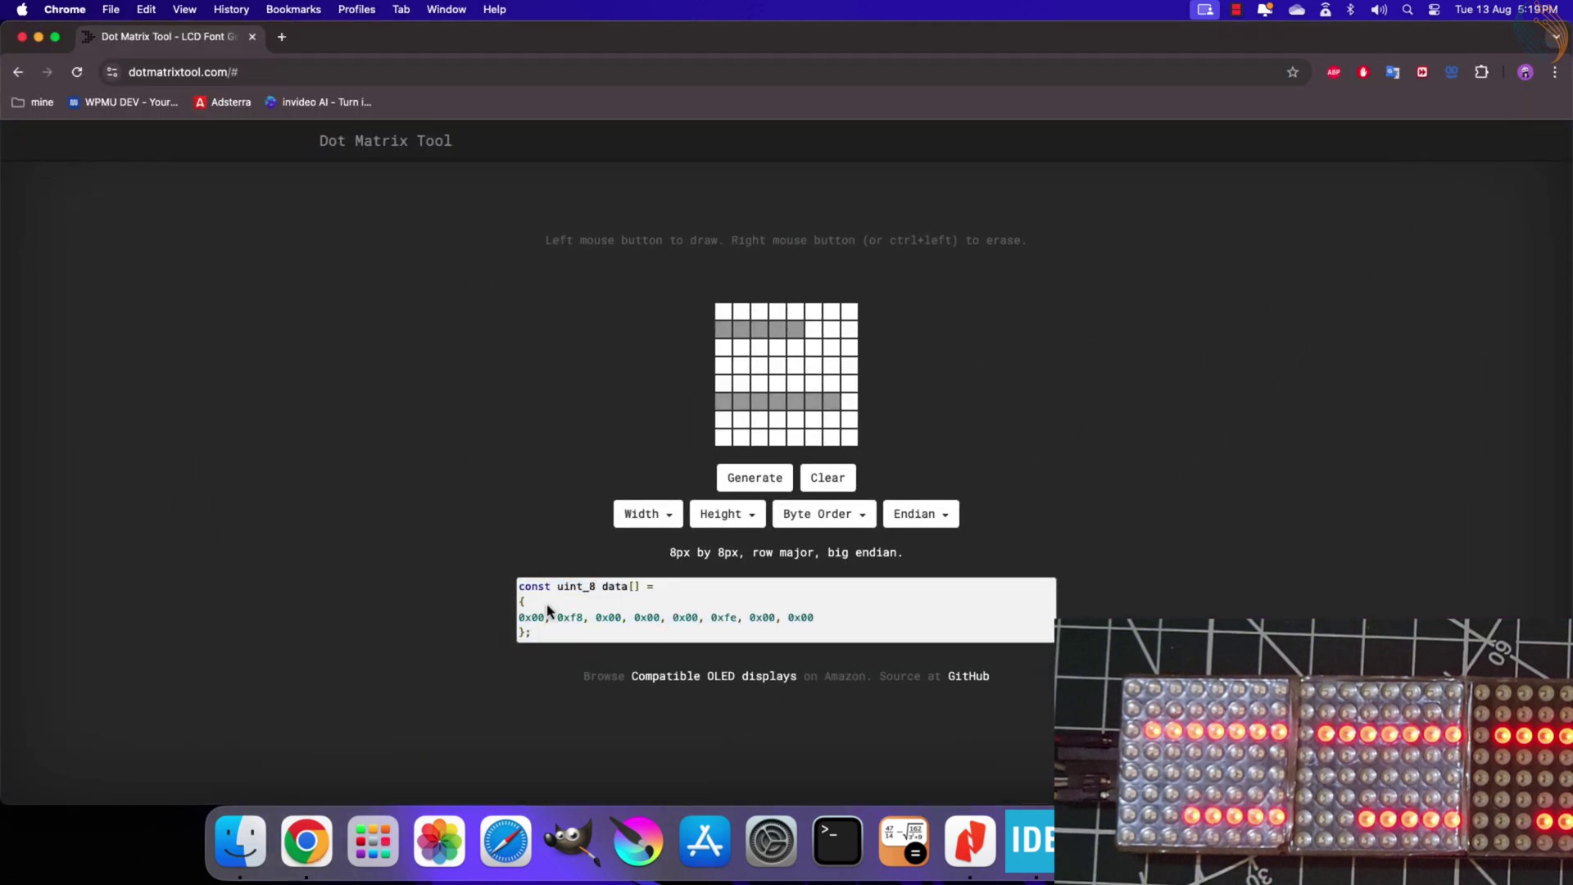
drag(724, 311, 795, 313)
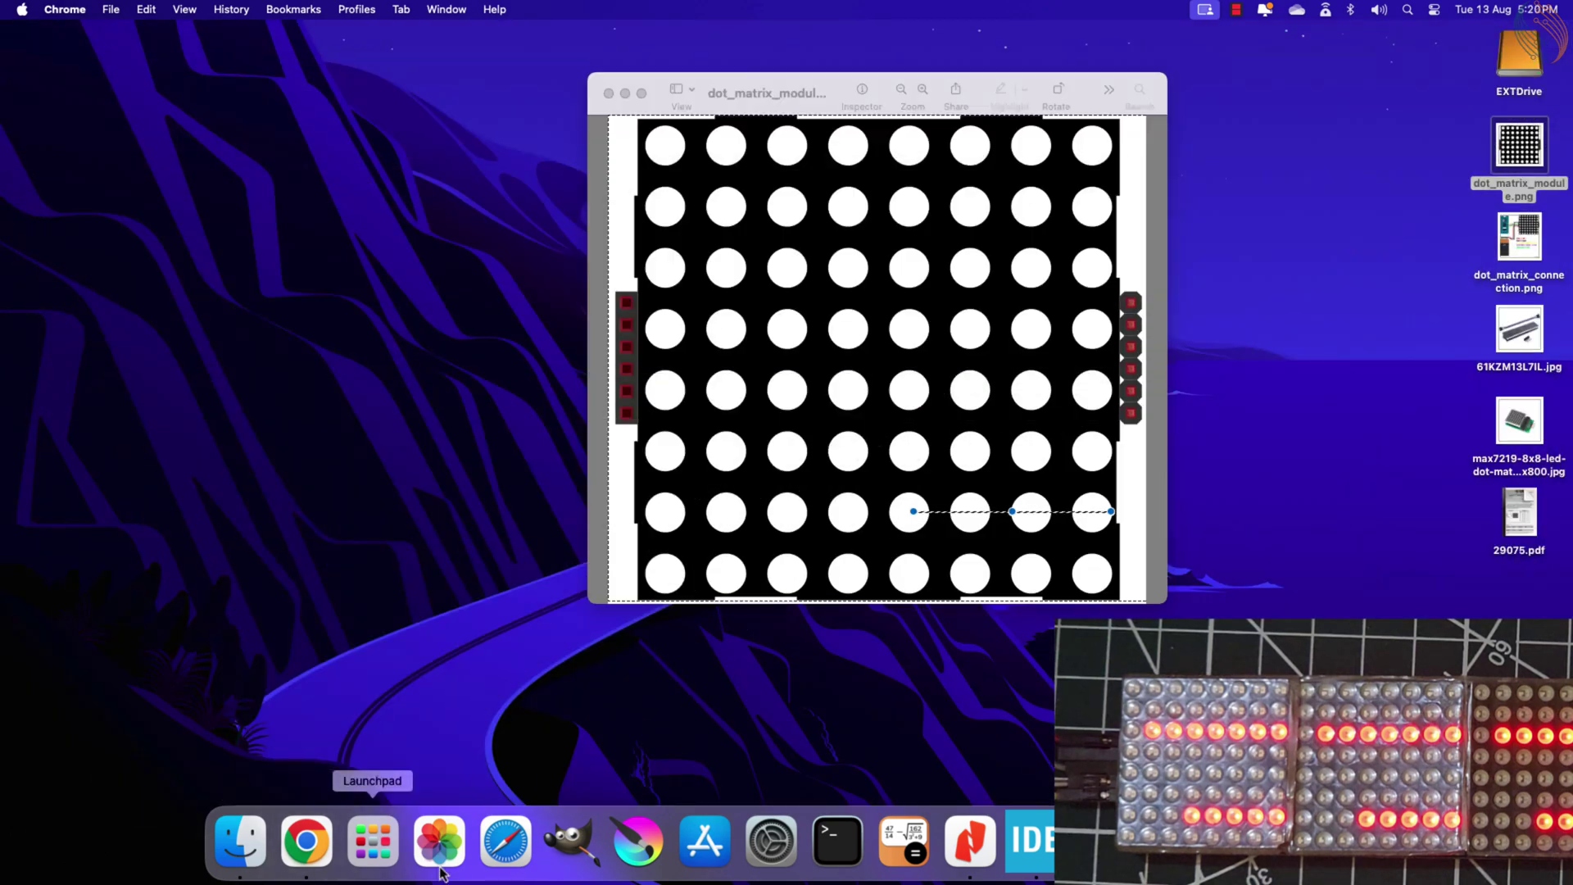
click(372, 842)
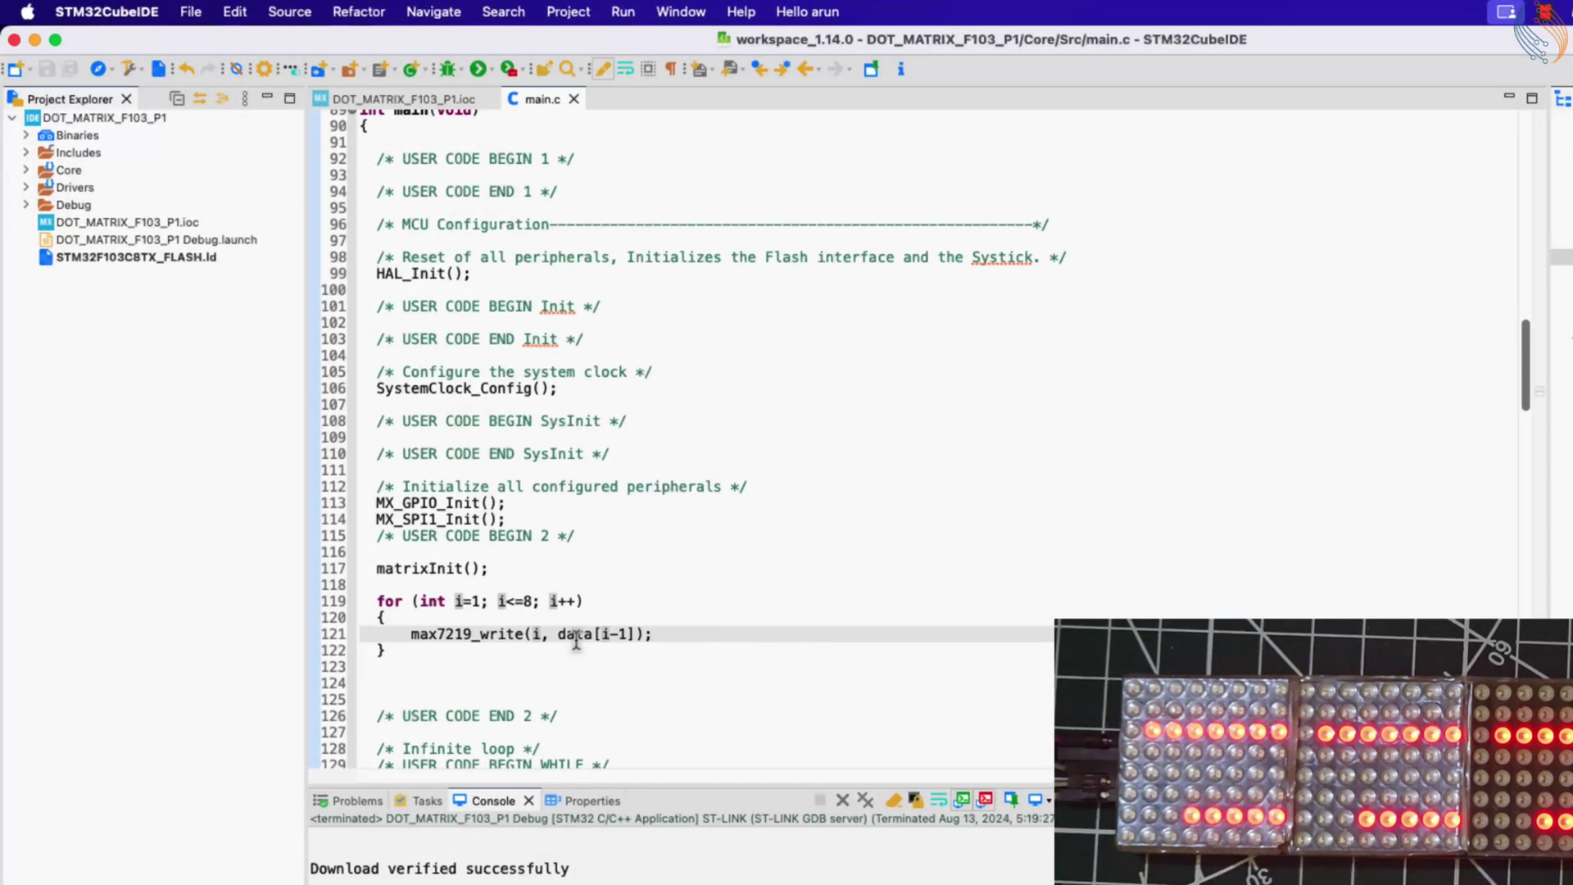
- Change the line 121 index from data[i-1] to data[8-i], then build and flash
click(559, 634)
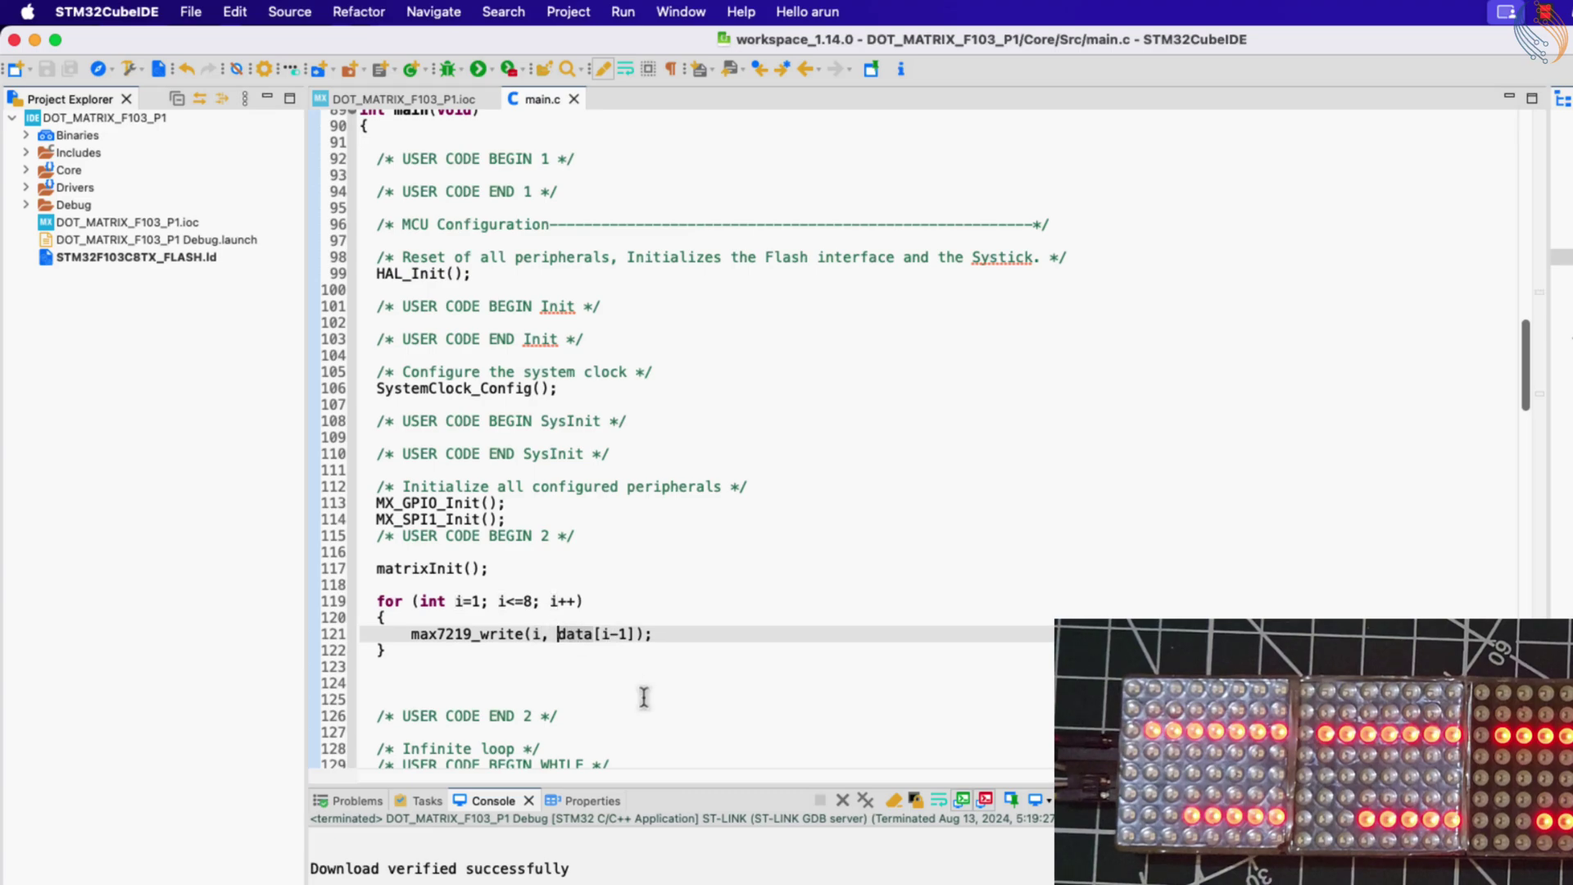
text(()
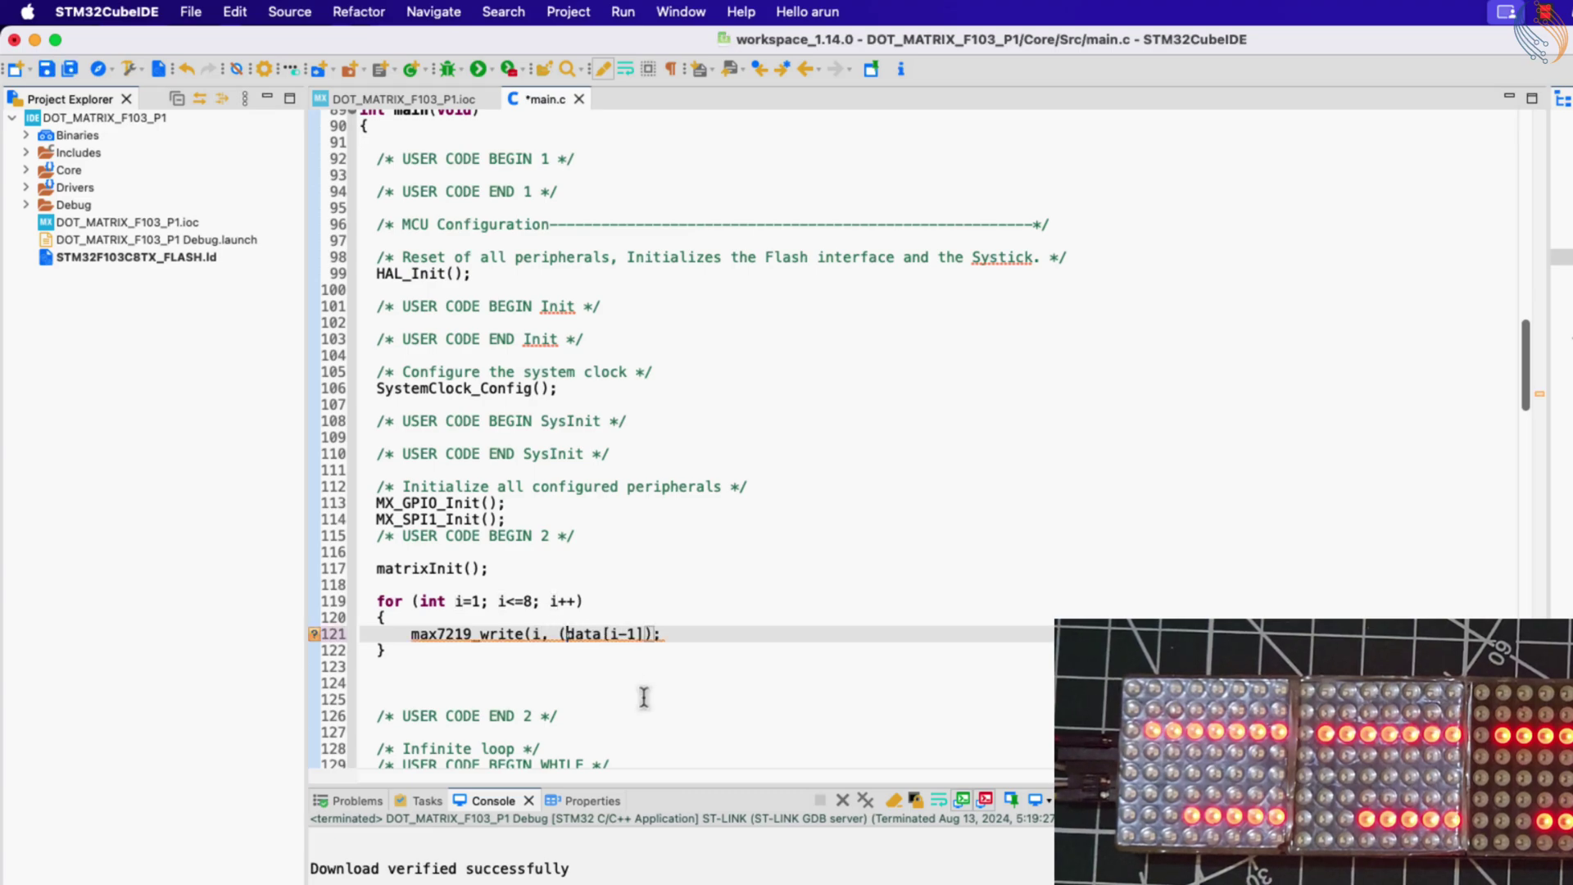
text(8-)
key(BackSpace)
key(BackSpace)
key(BackSpace)
drag(606, 633, 599, 633)
text(8-)
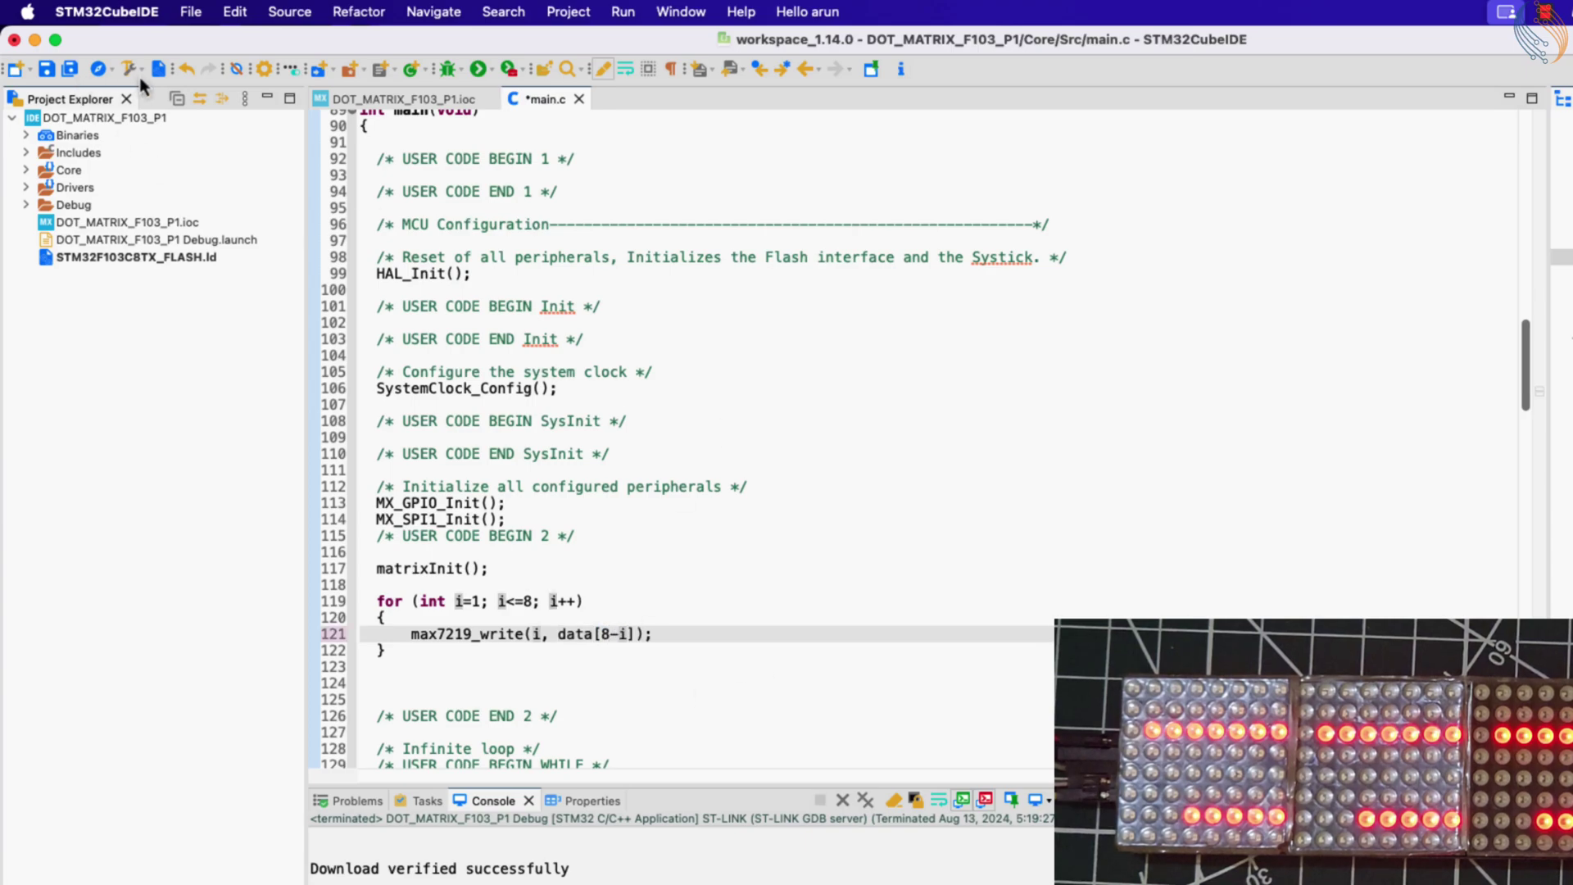
click(478, 68)
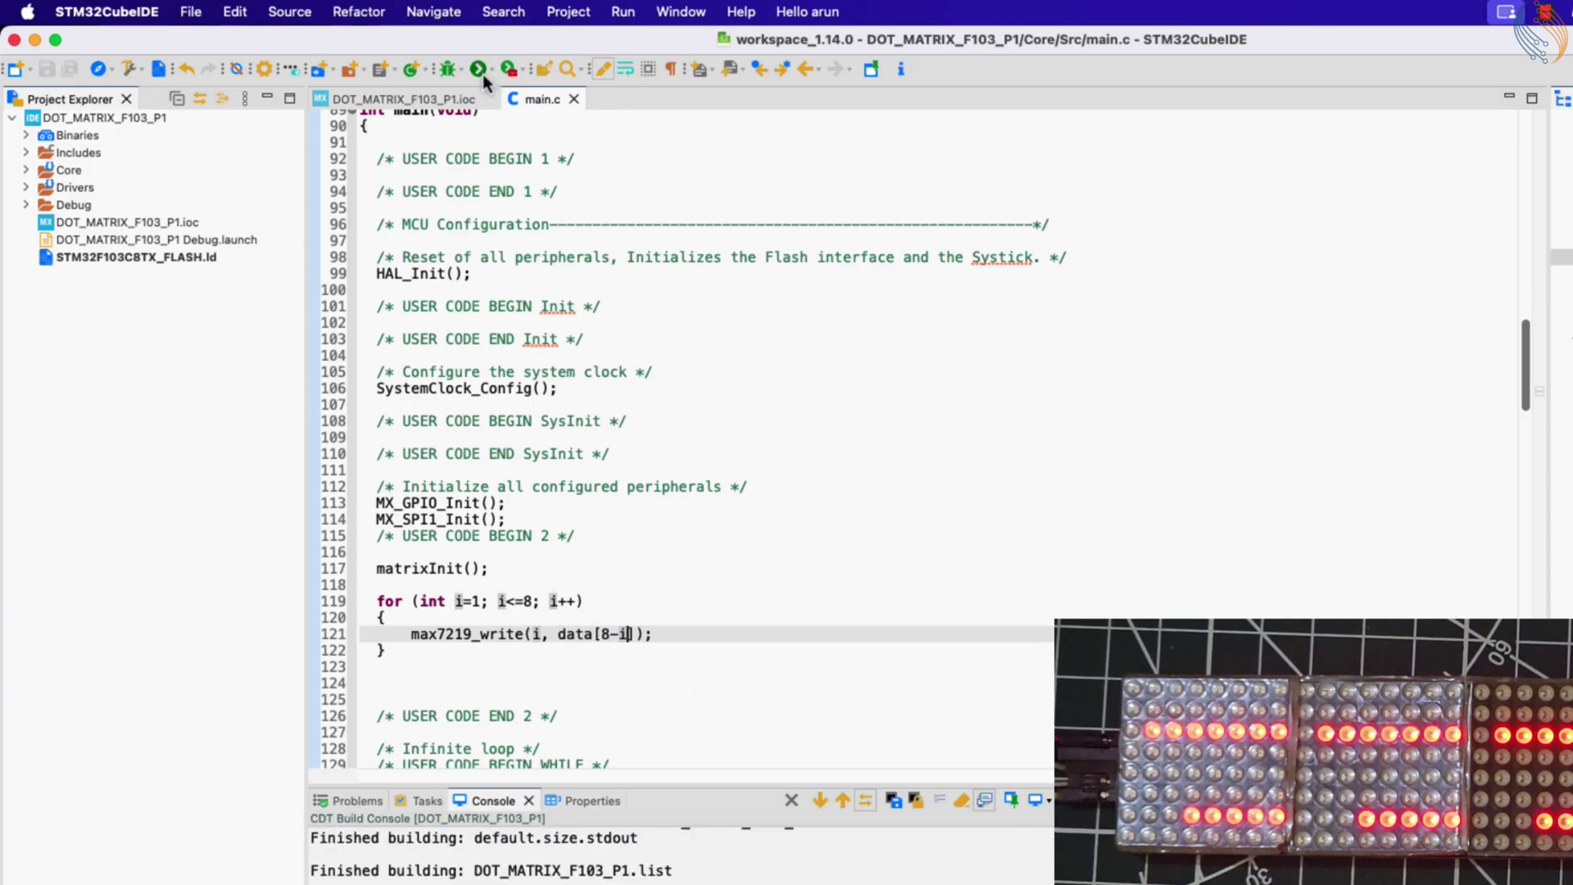
scroll(676, 430, up, 5)
scroll(676, 430, up, 3)
- Select the 0xfe and last values in the data array, then return to Dot Matrix Tool
double_click(732, 321)
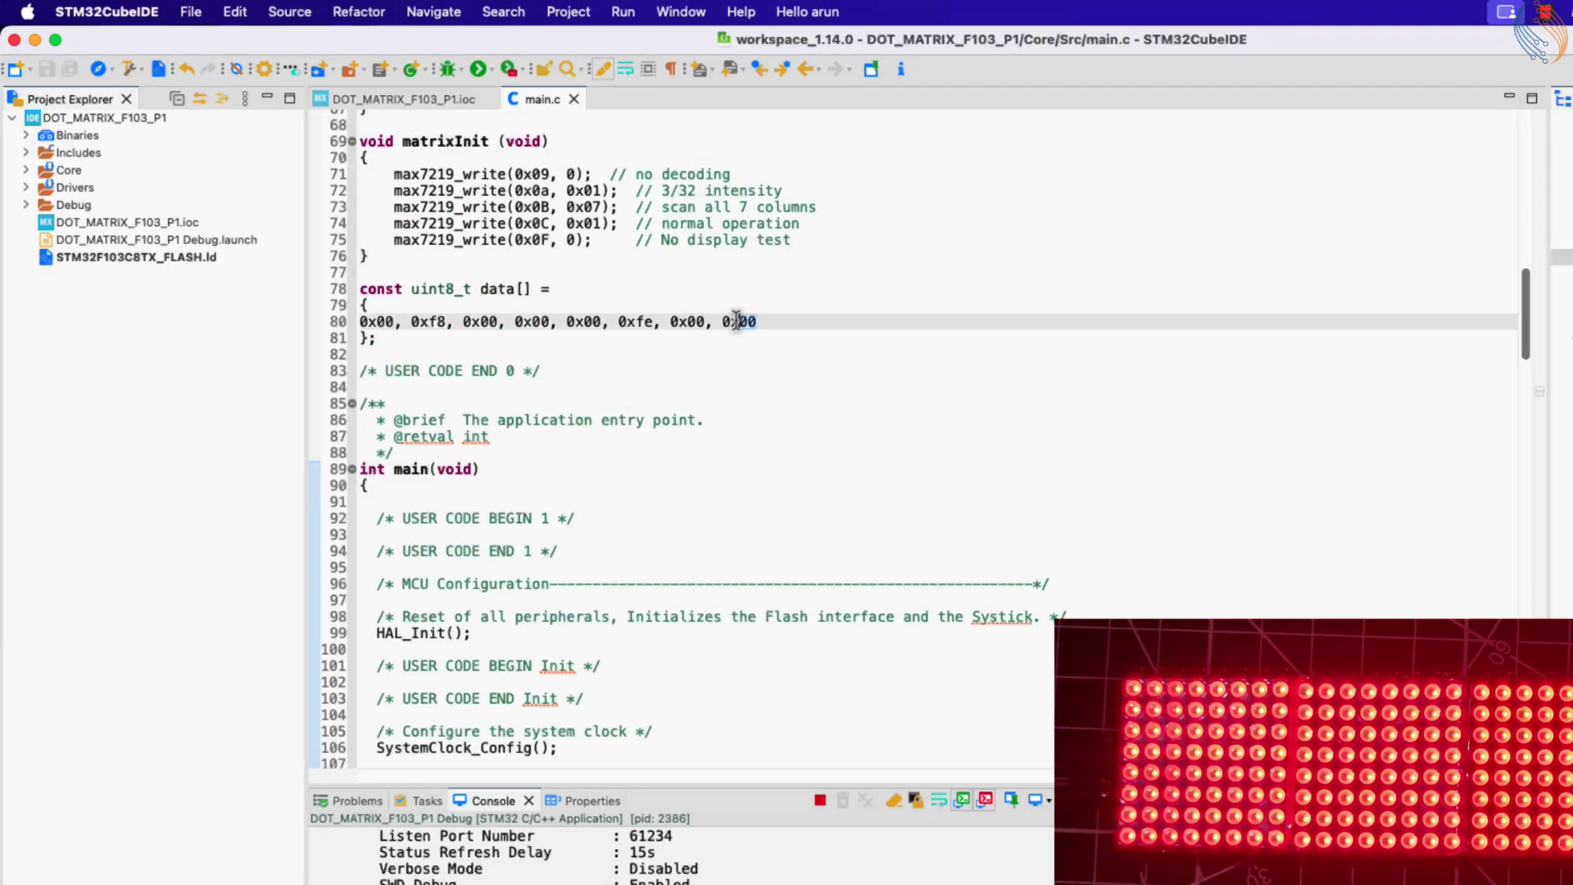
double_click(641, 322)
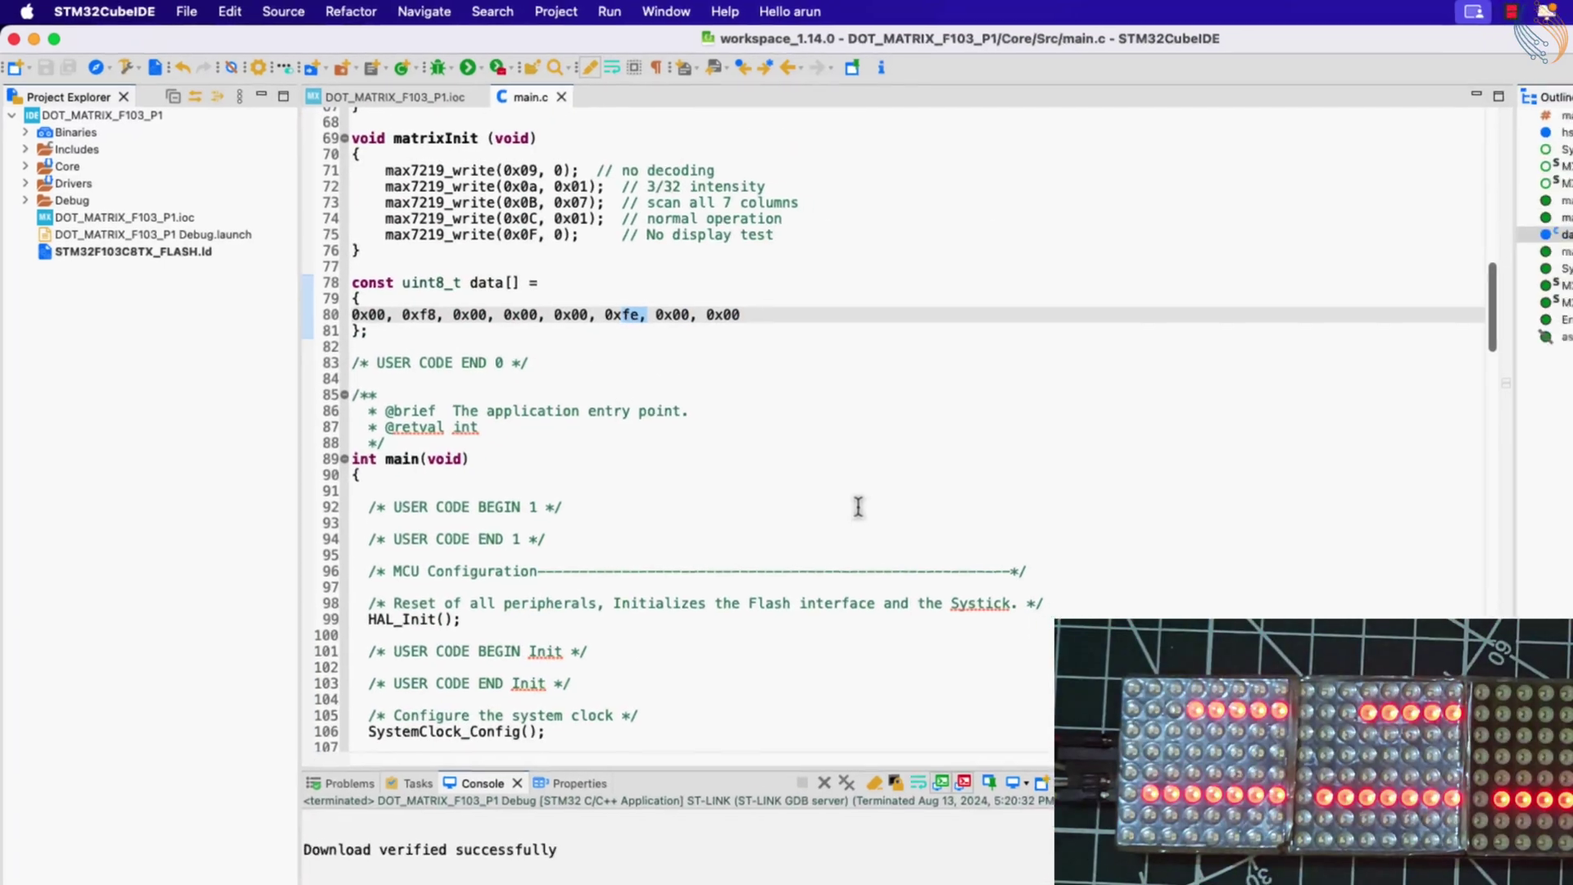
click(308, 842)
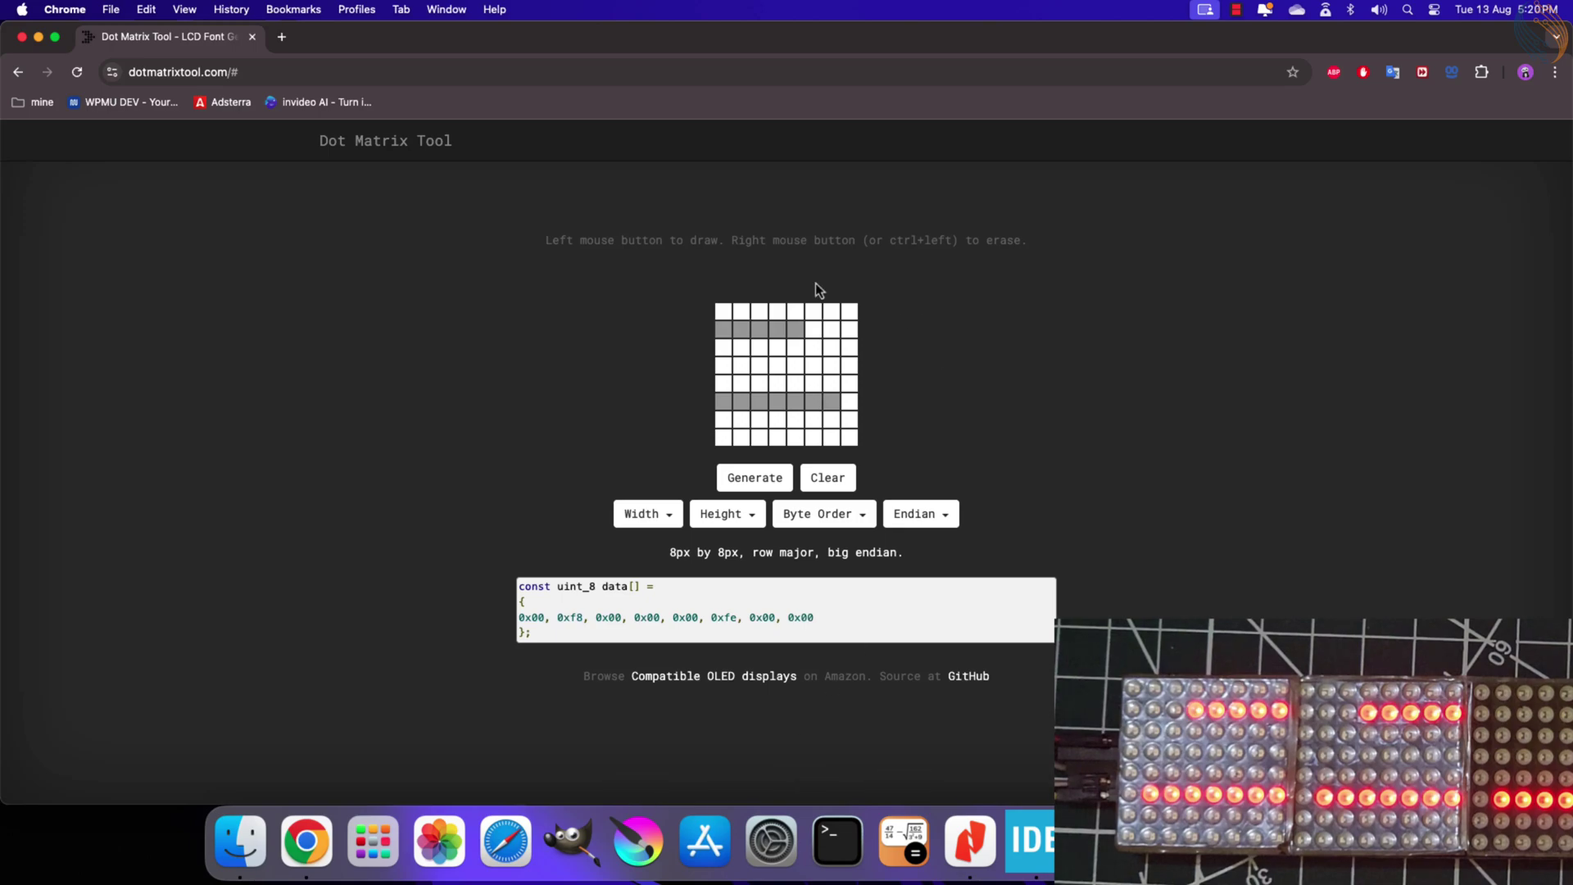
- Regenerate the pattern as little endian and copy the new hex values
click(933, 517)
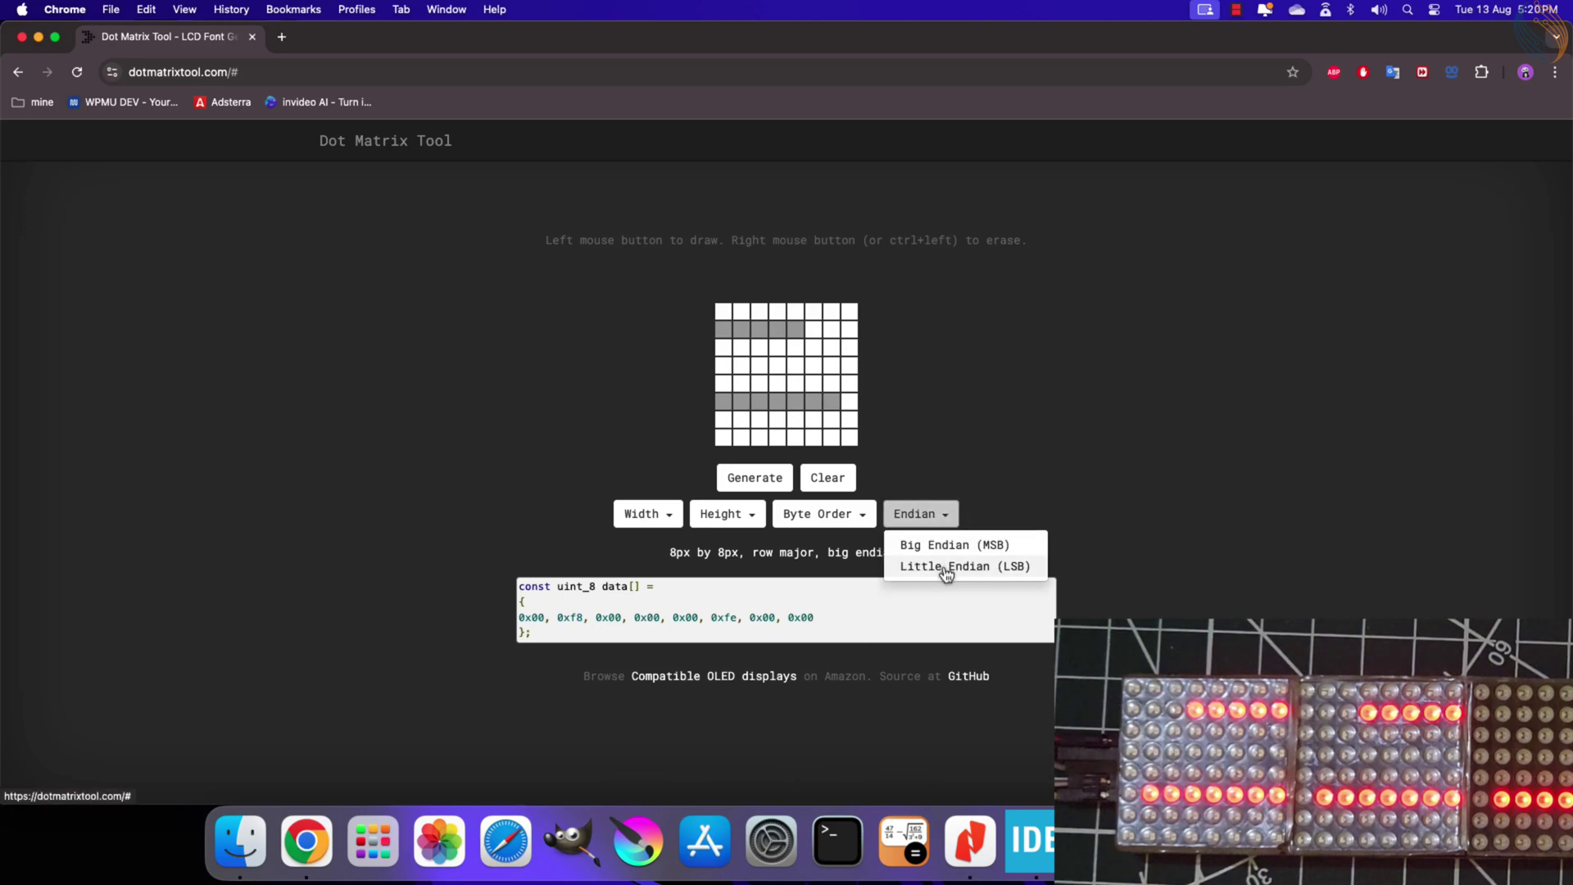
click(943, 561)
click(754, 479)
drag(821, 619, 503, 611)
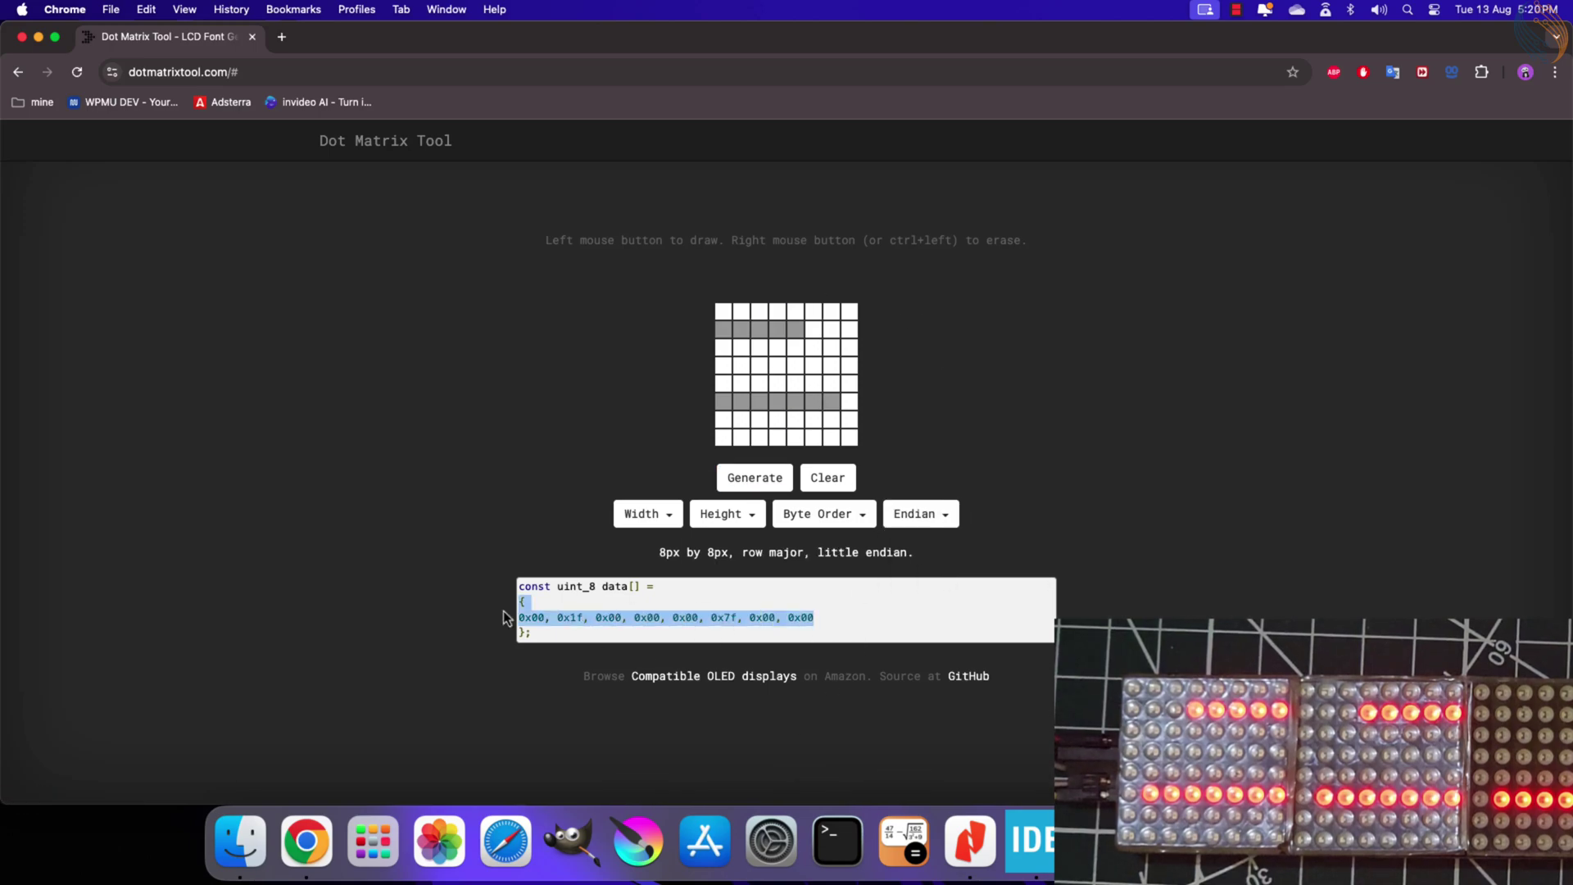
key(super+c)
- Paste the new values over line 80's data array and flash the board
key(super+Tab)
scroll(615, 369, up, 1)
drag(606, 293, 245, 286)
key(super+v)
click(382, 55)
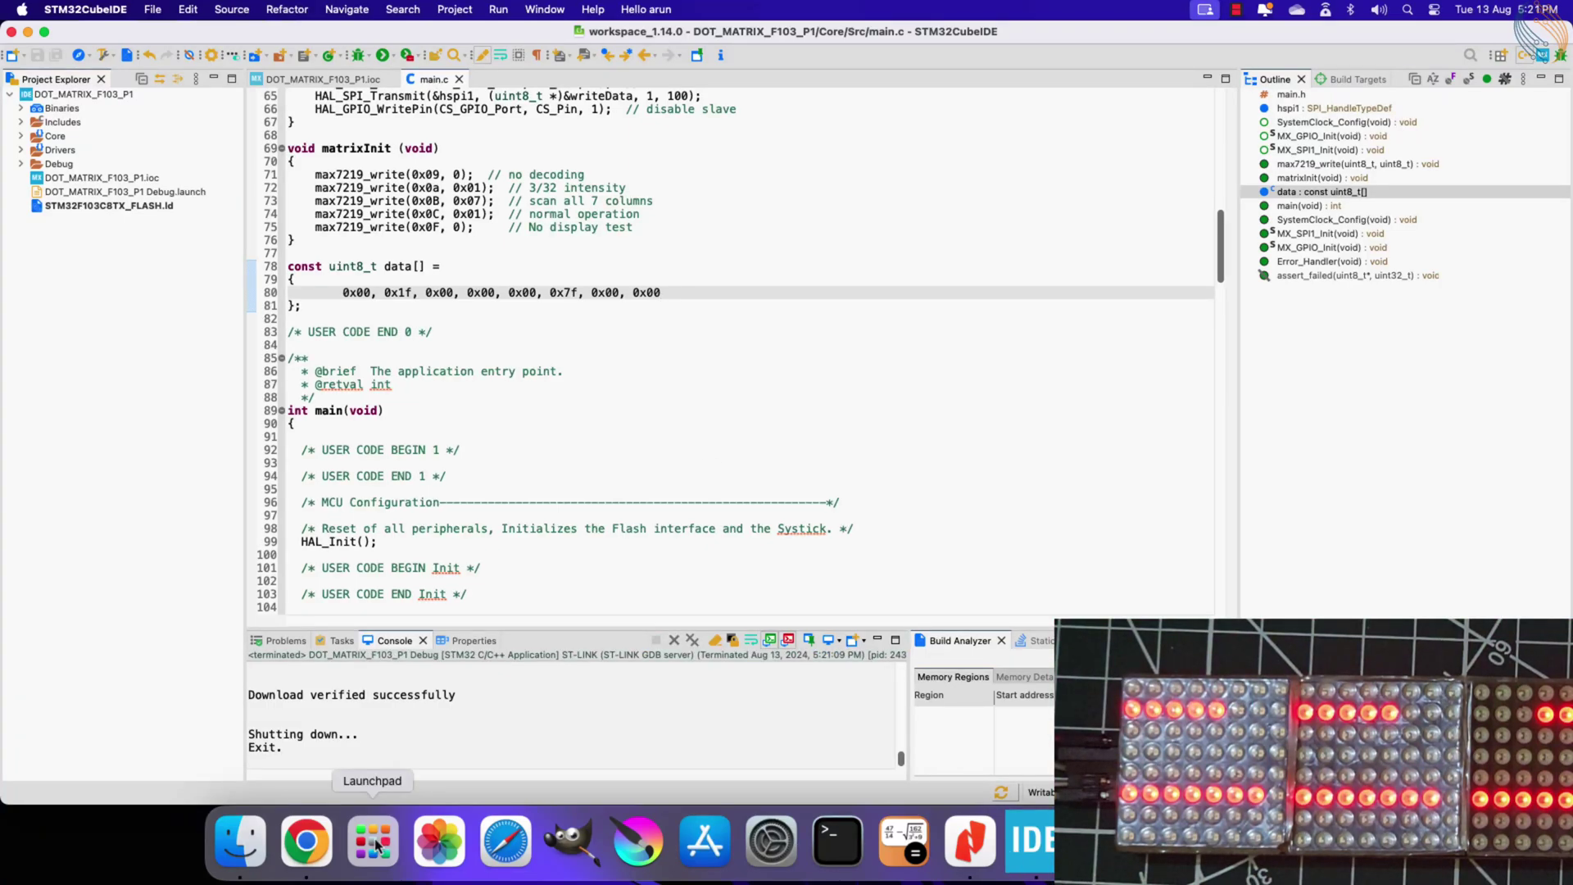
click(304, 841)
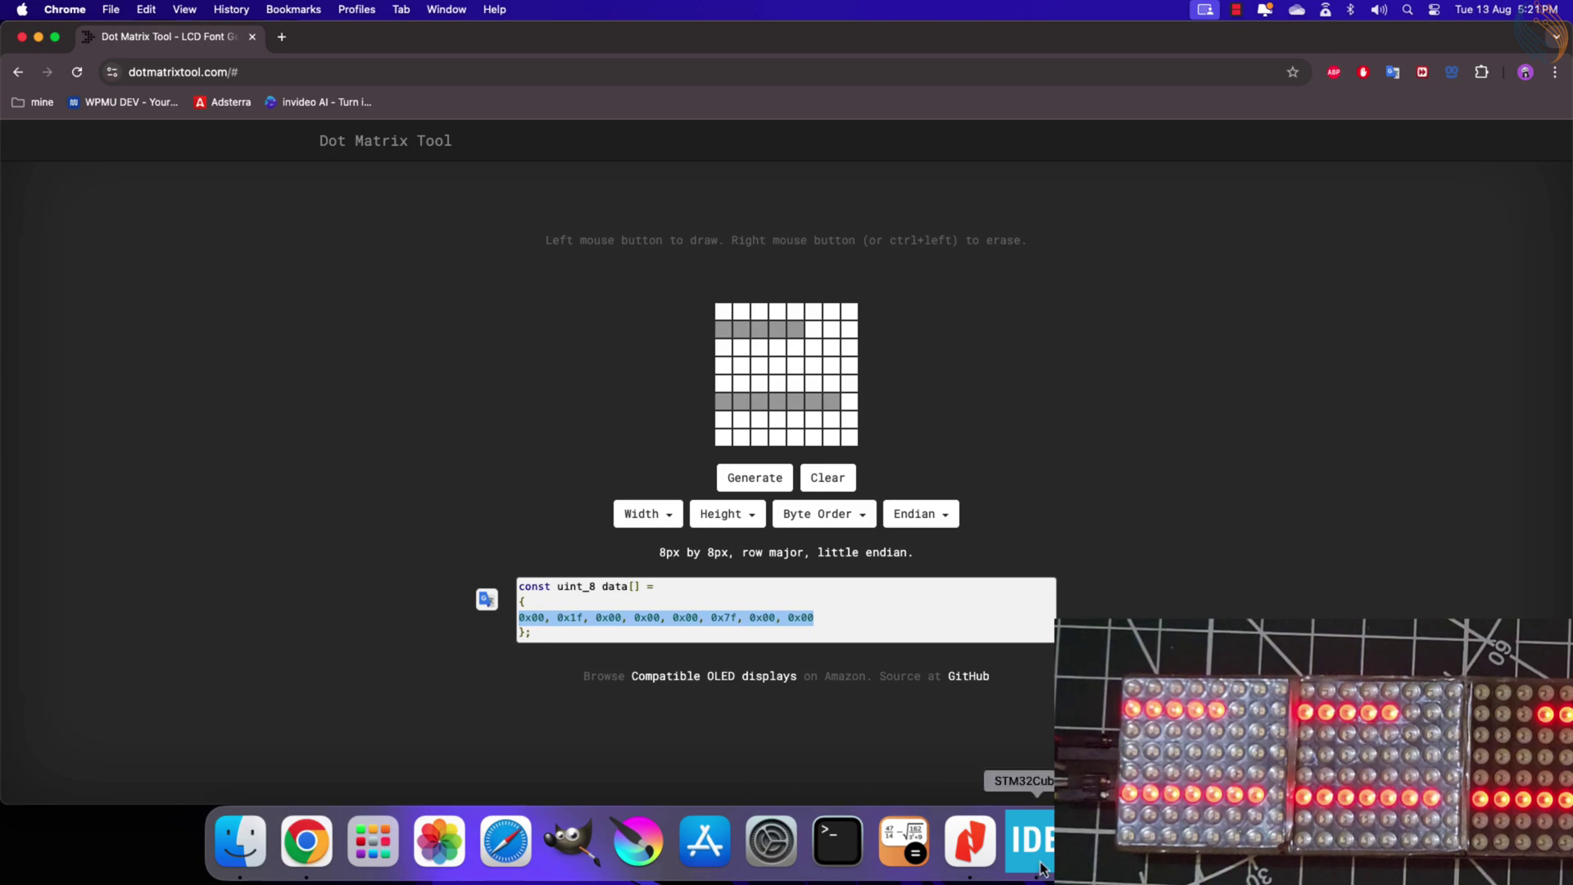
drag(744, 553, 790, 554)
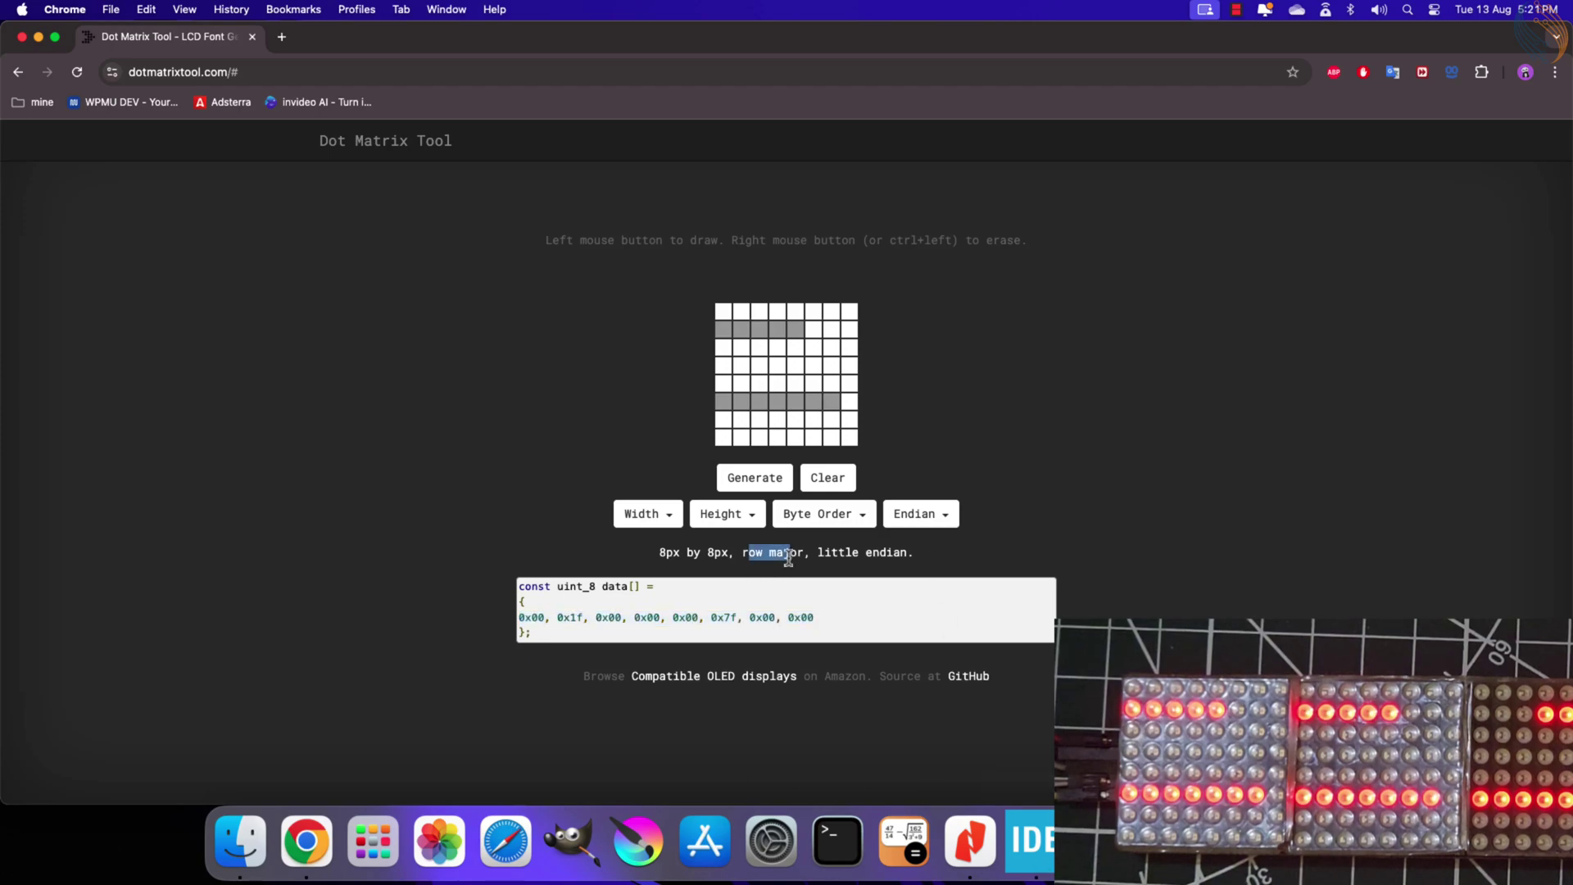
double_click(838, 552)
key(super+Tab)
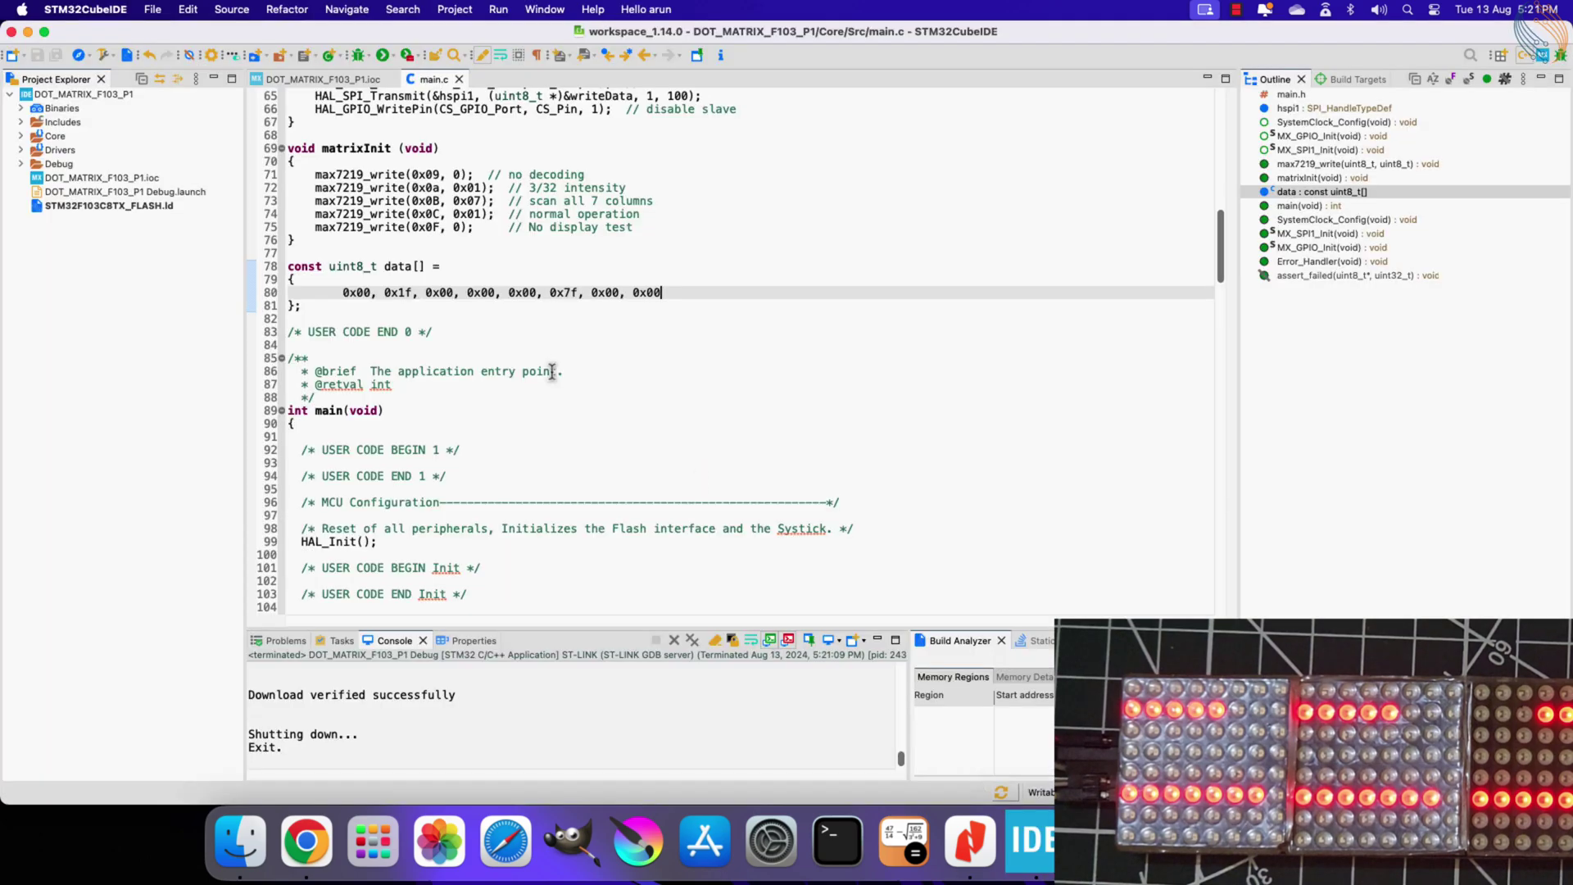
scroll(542, 371, down, 3)
scroll(543, 371, down, 10)
drag(480, 406, 505, 406)
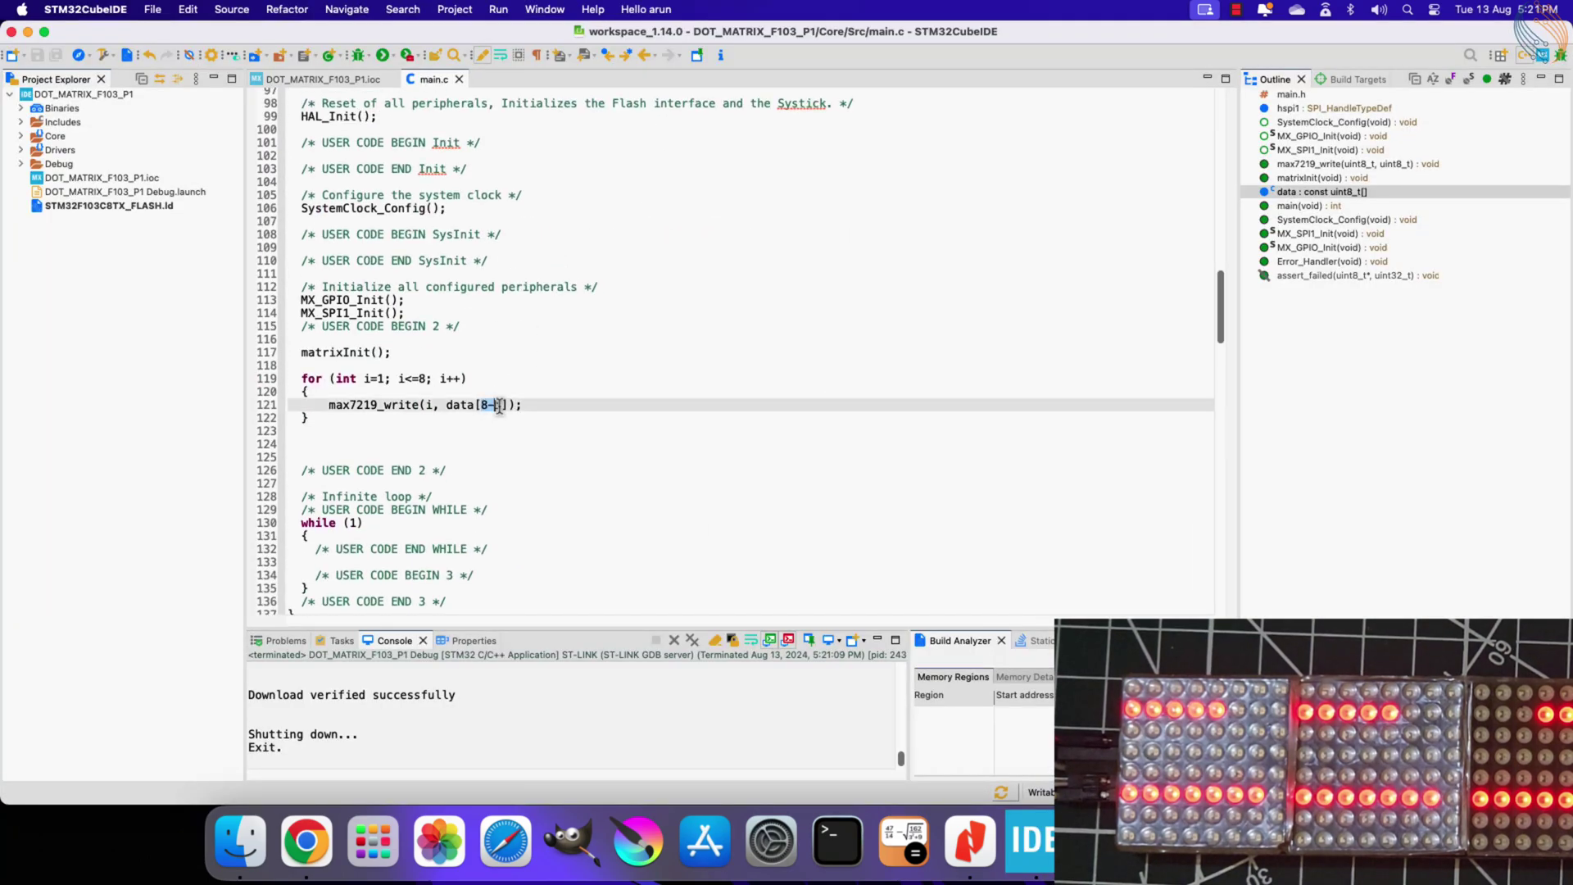
scroll(681, 402, up, 3)
scroll(681, 401, down, 2)
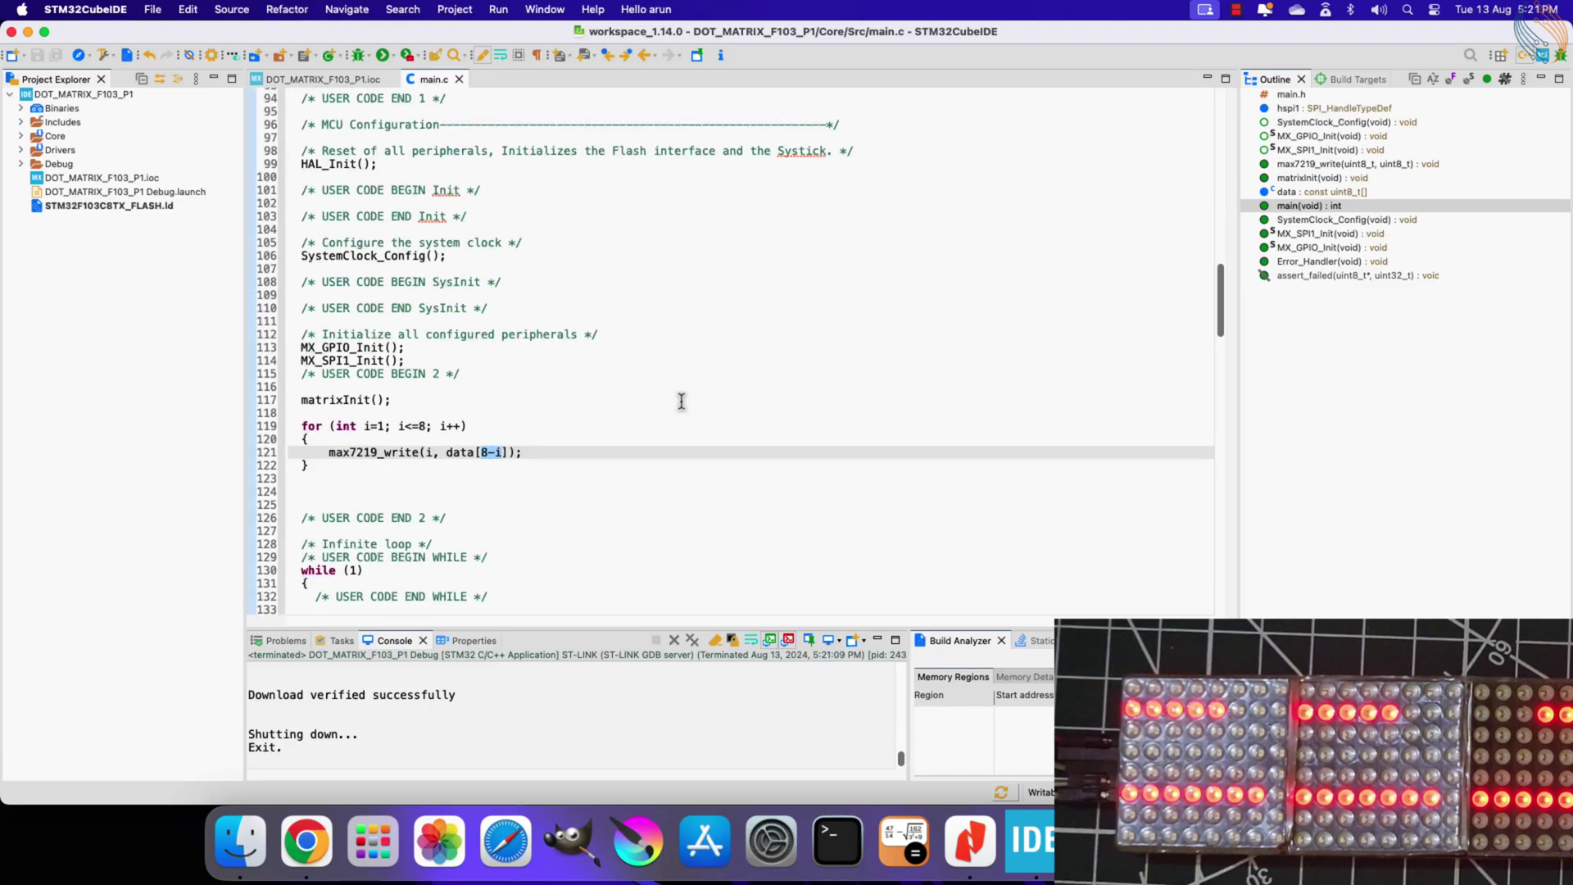
- Clear the grid, draw a smiley face with eyes and mouth, and generate its hex
key(super+Tab)
click(828, 468)
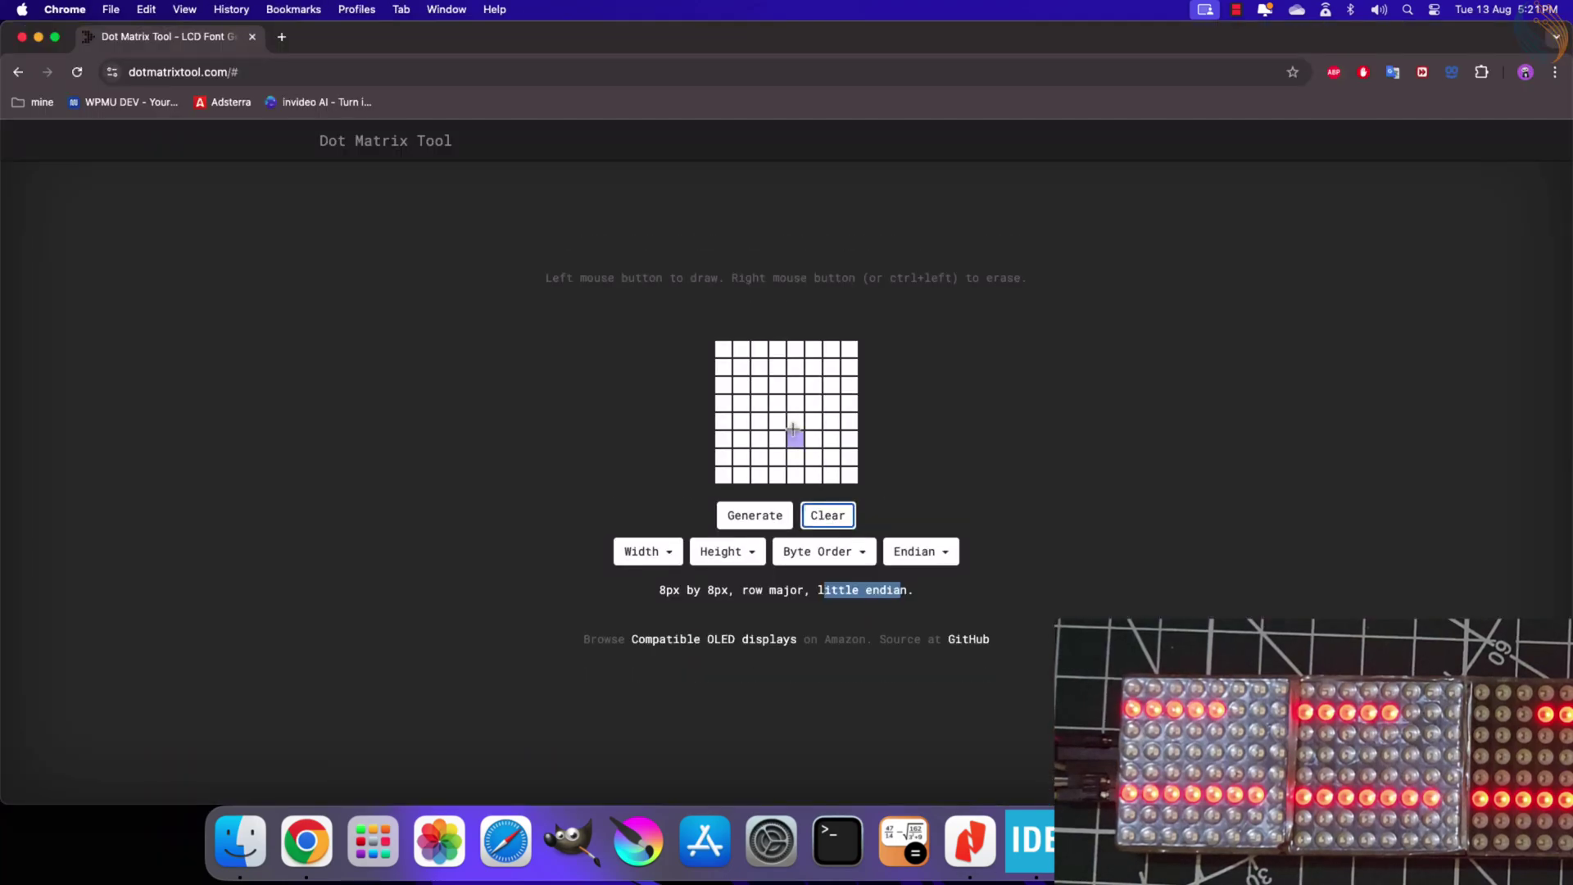
mouse_move(739, 366)
mouse_down()
mouse_move(759, 366)
mouse_move(760, 386)
mouse_move(831, 385)
mouse_up()
mouse_move(725, 421)
mouse_down()
mouse_move(802, 465)
mouse_move(848, 421)
mouse_up()
click(754, 515)
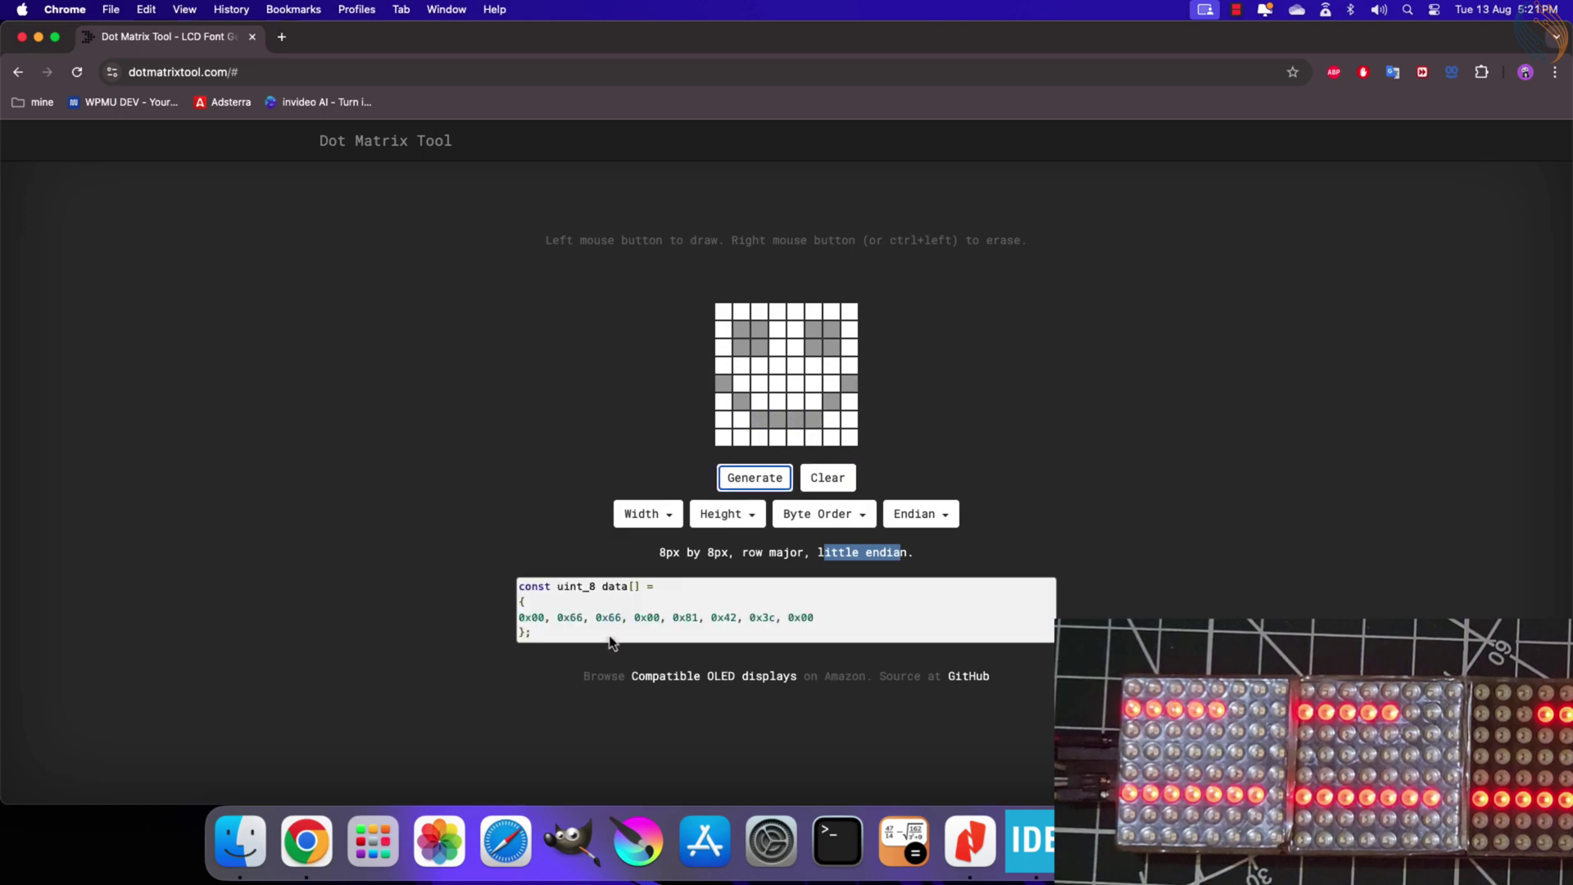
- Copy the smiley hex line (0x00, 0x66, 0x66, 0x00, 0x81, 0x42, 0x3c, 0x00) for main.c
triple_click(663, 618)
key(super+c)
click(349, 848)
scroll(492, 369, up, 6)
drag(662, 271, 370, 281)
- Paste the smiley values over the data line, build, and download to the board with F11
key(super+v)
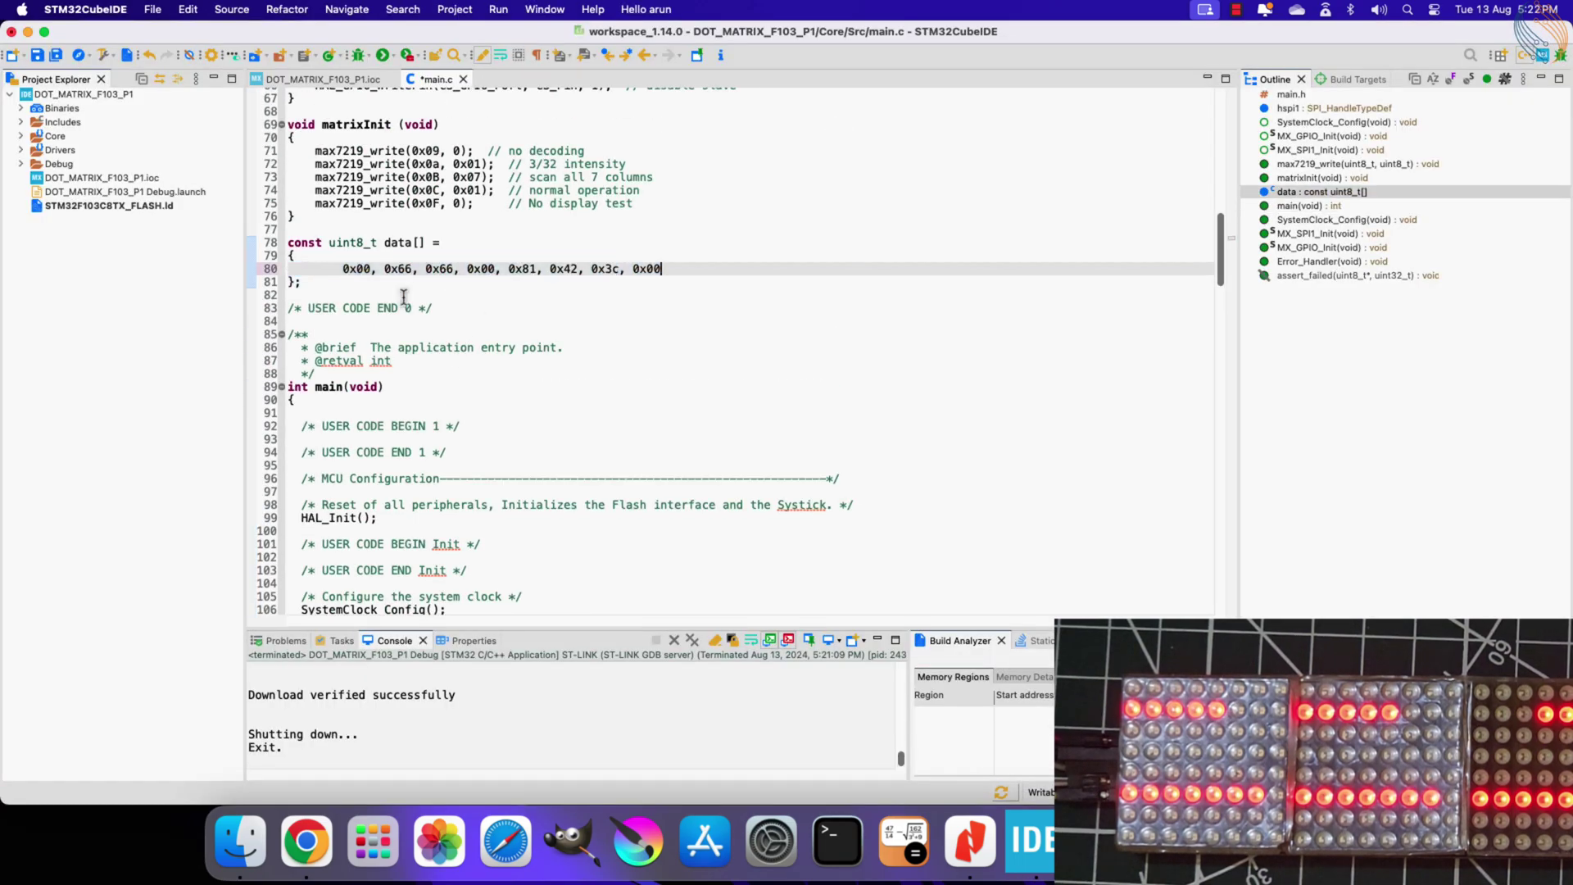
click(391, 80)
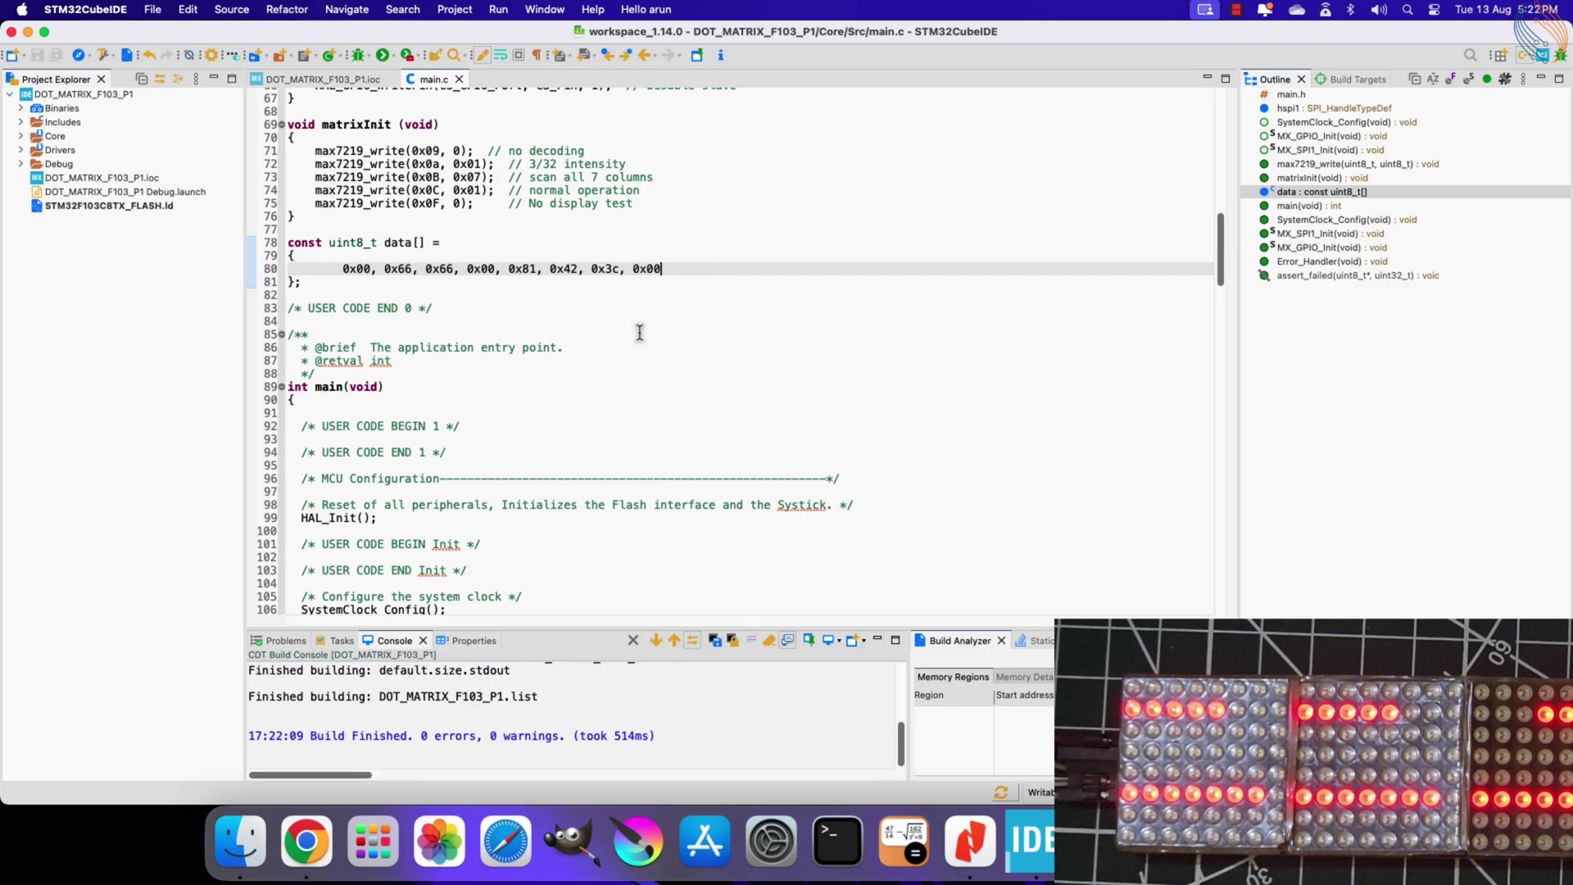
key(F11)
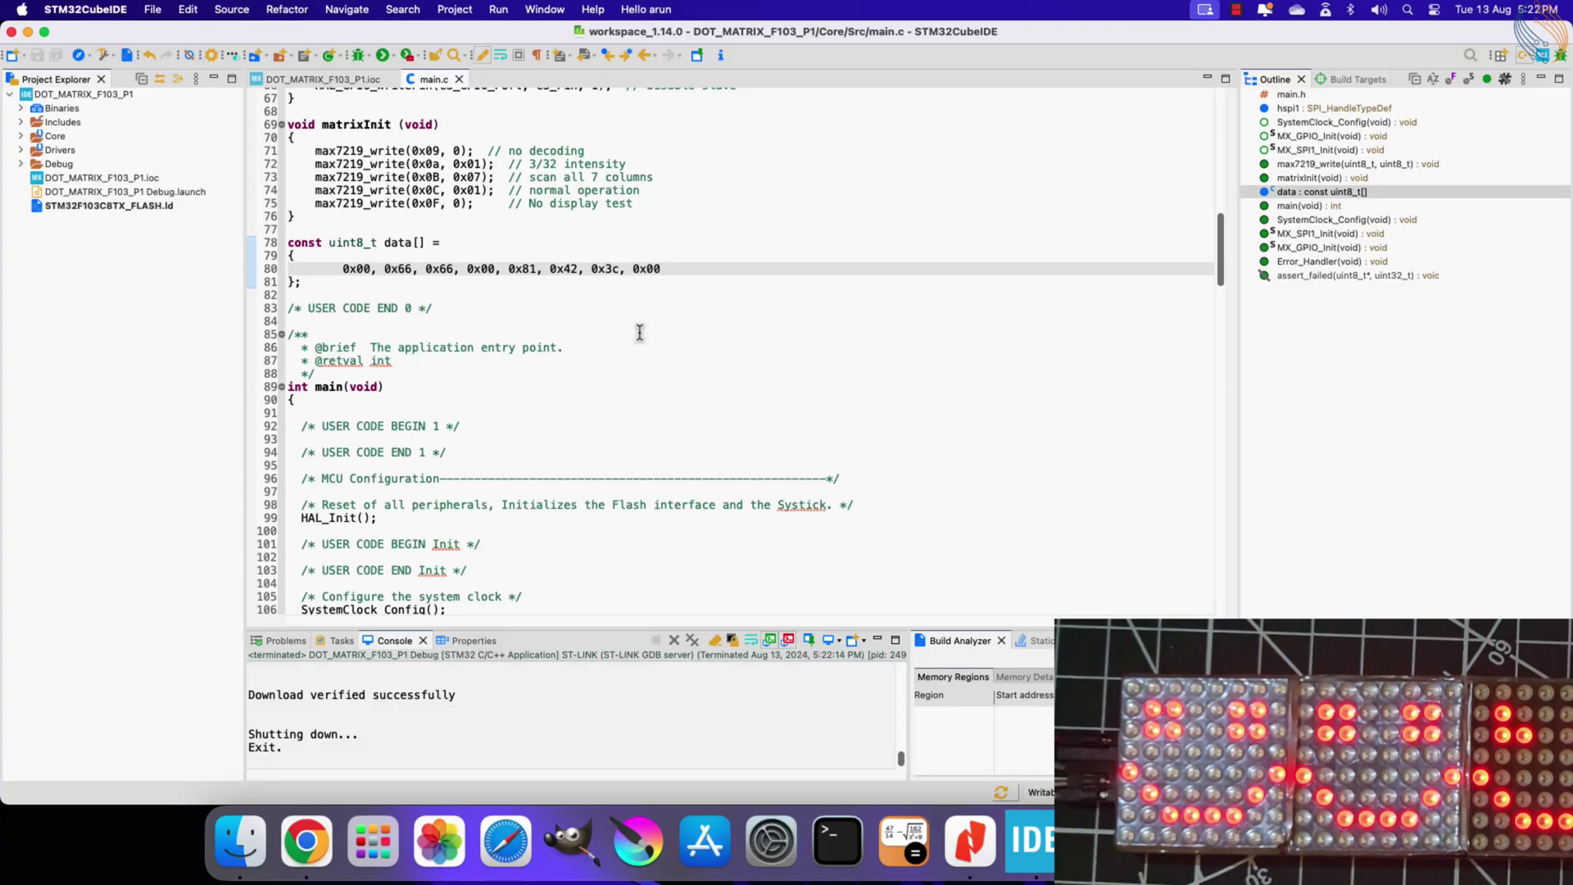
- Search Google in a new tab for dot matrix characters and preview a reference image
click(305, 841)
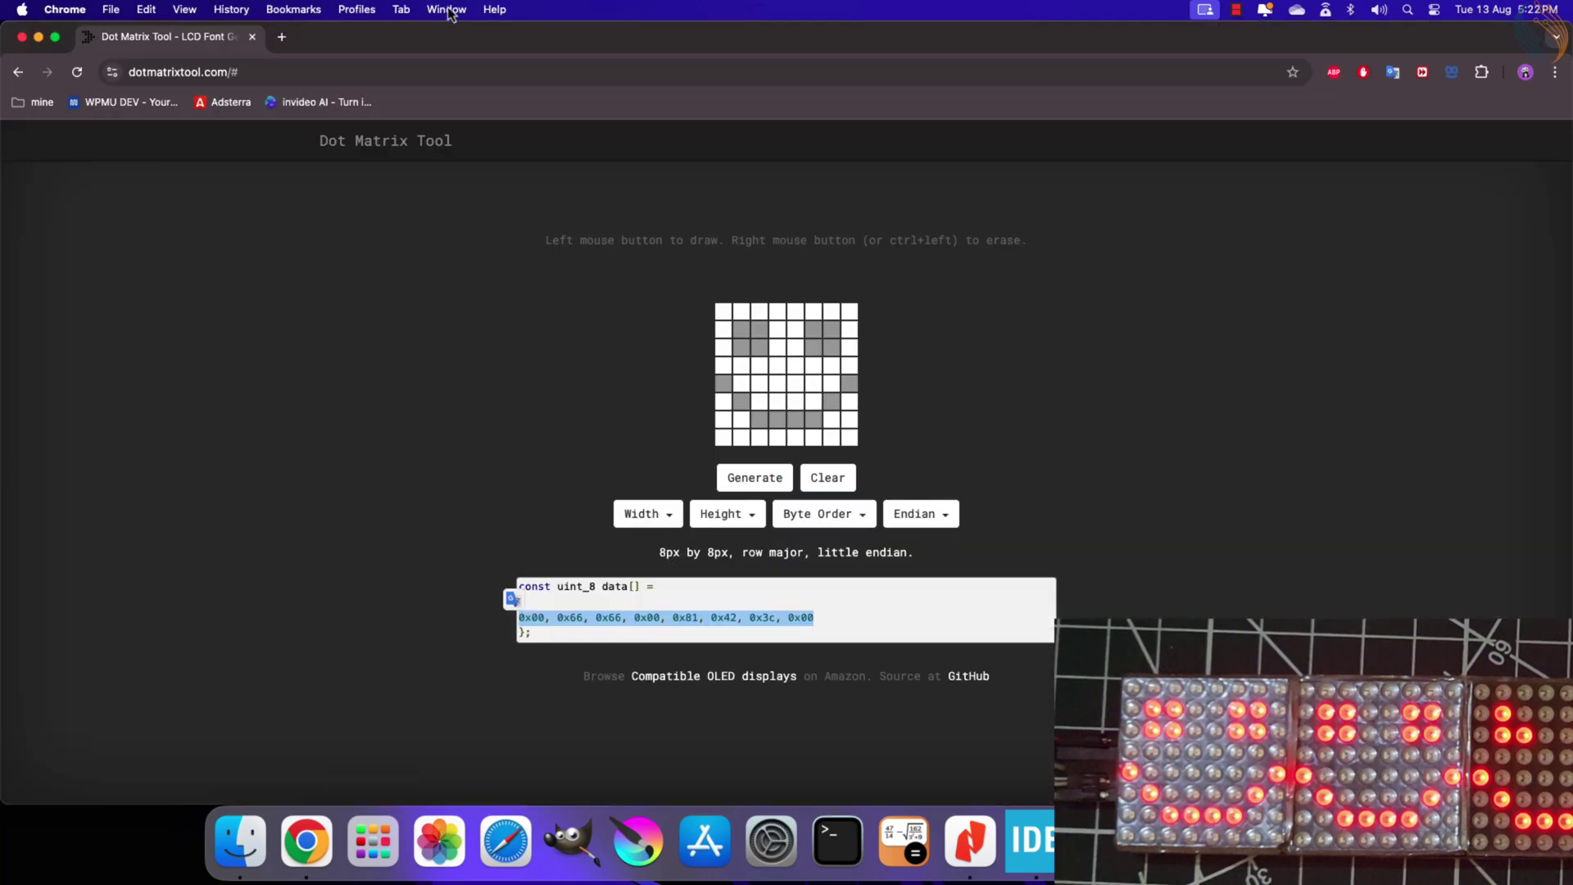
key(super+t)
text(dot mtr)
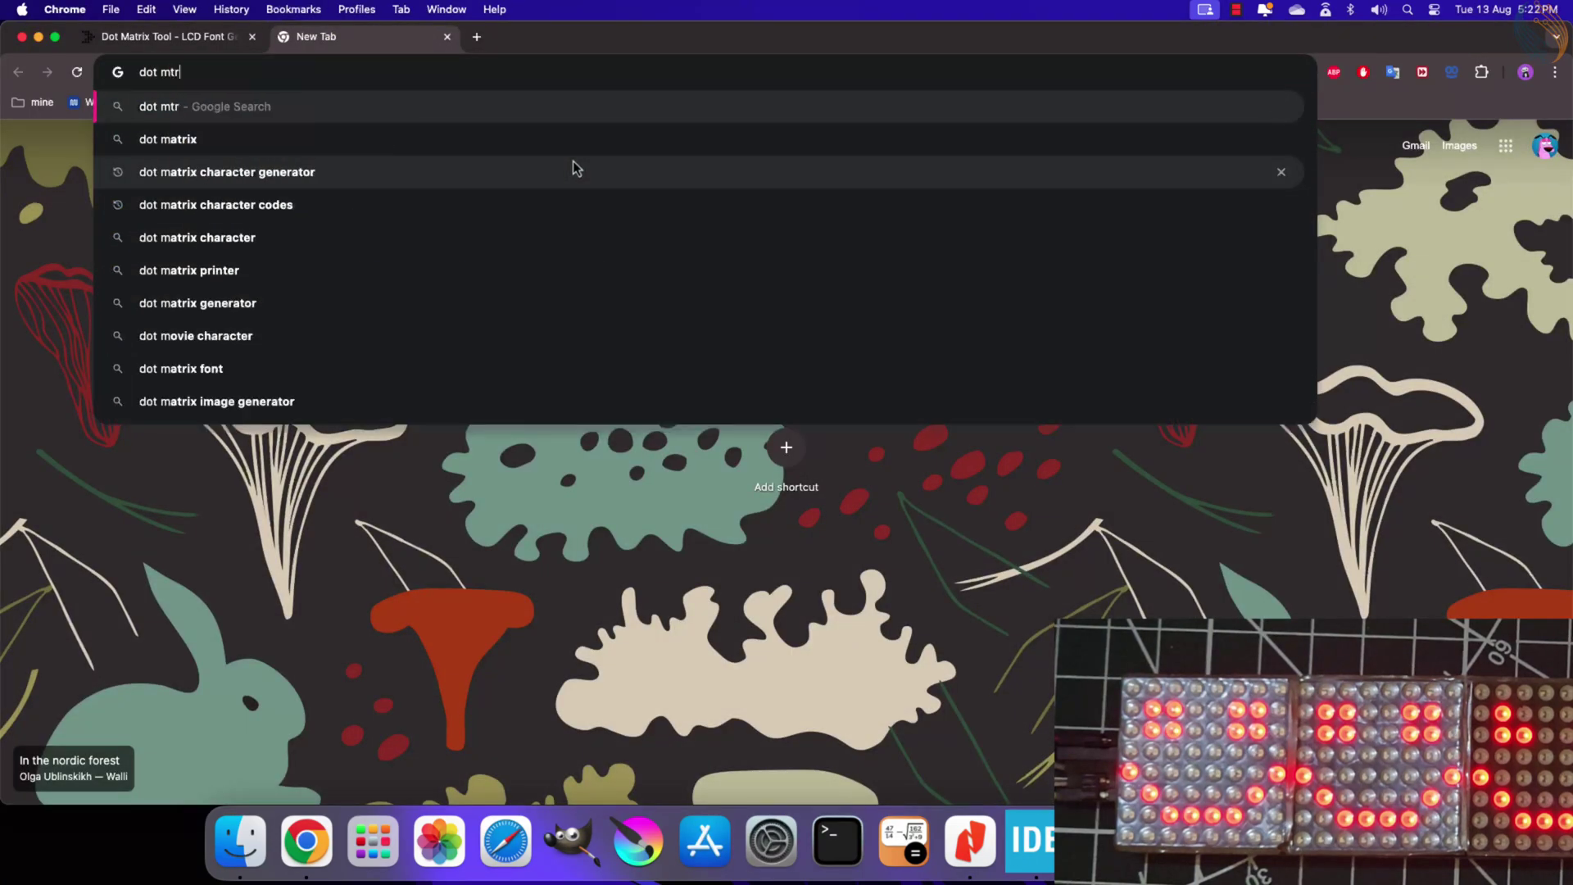
text(ix charcaters)
key(Return)
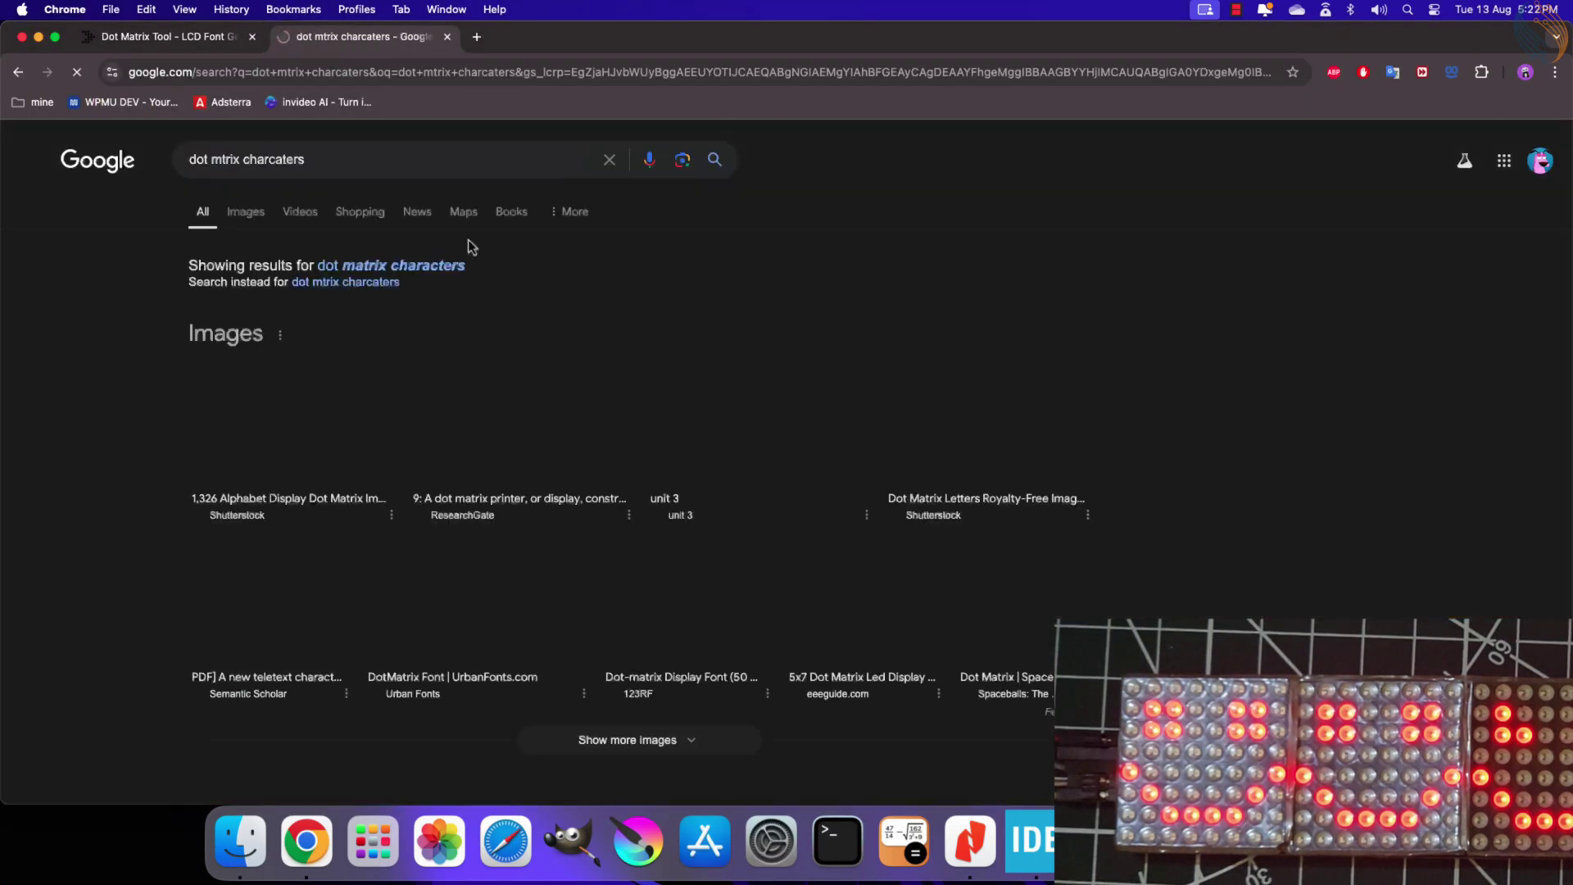
click(944, 420)
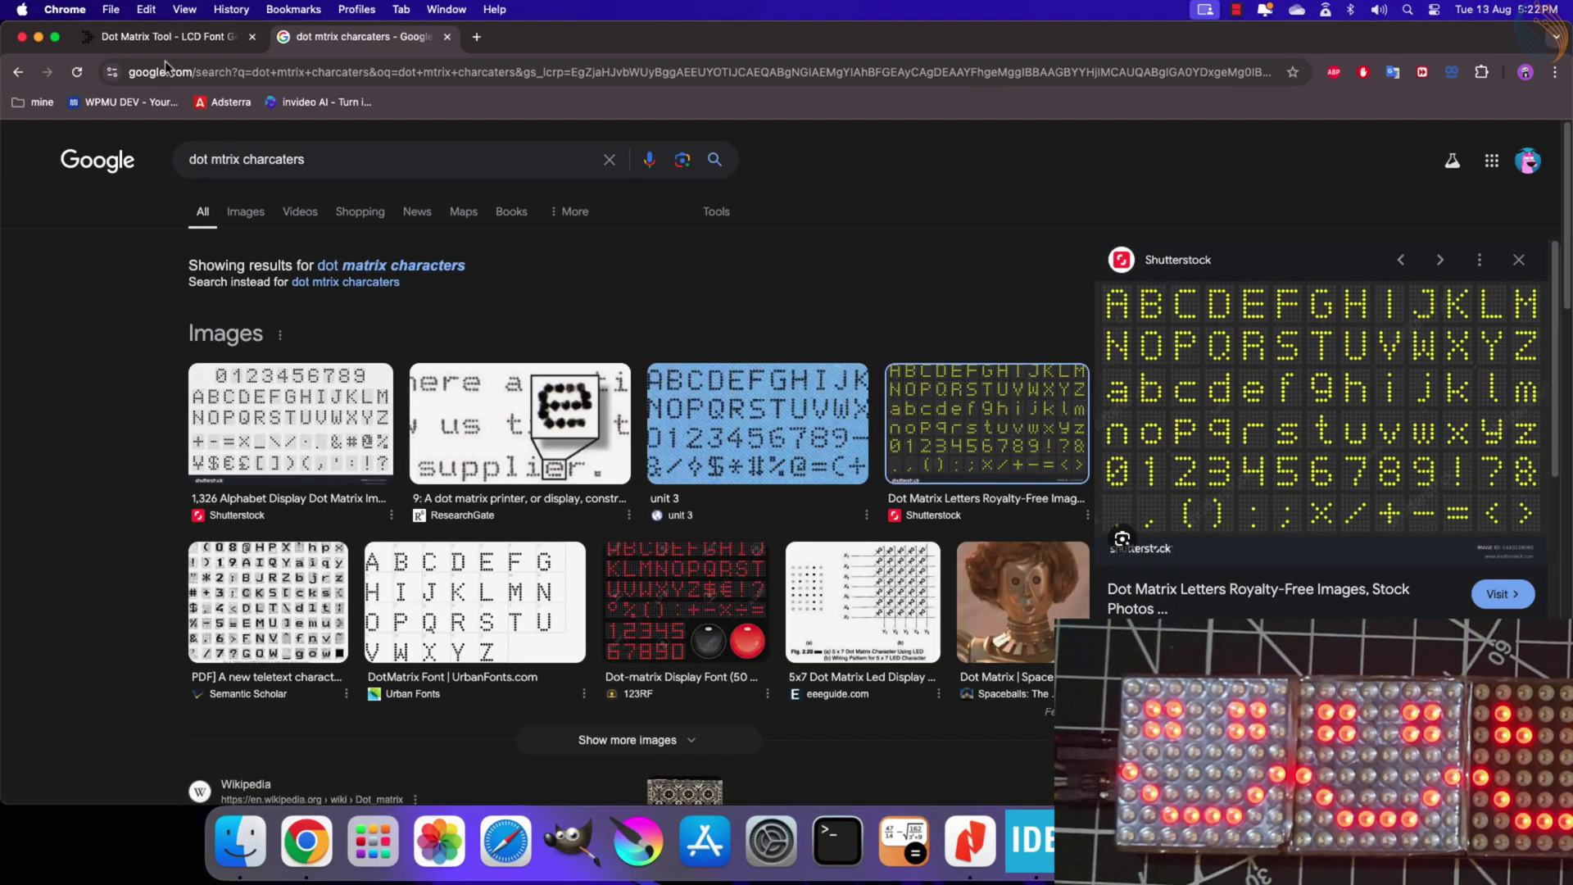
- Clear the smiley in Dot Matrix Tool, draw the digit 3, and generate its hex
key(ctrl+Tab)
click(827, 477)
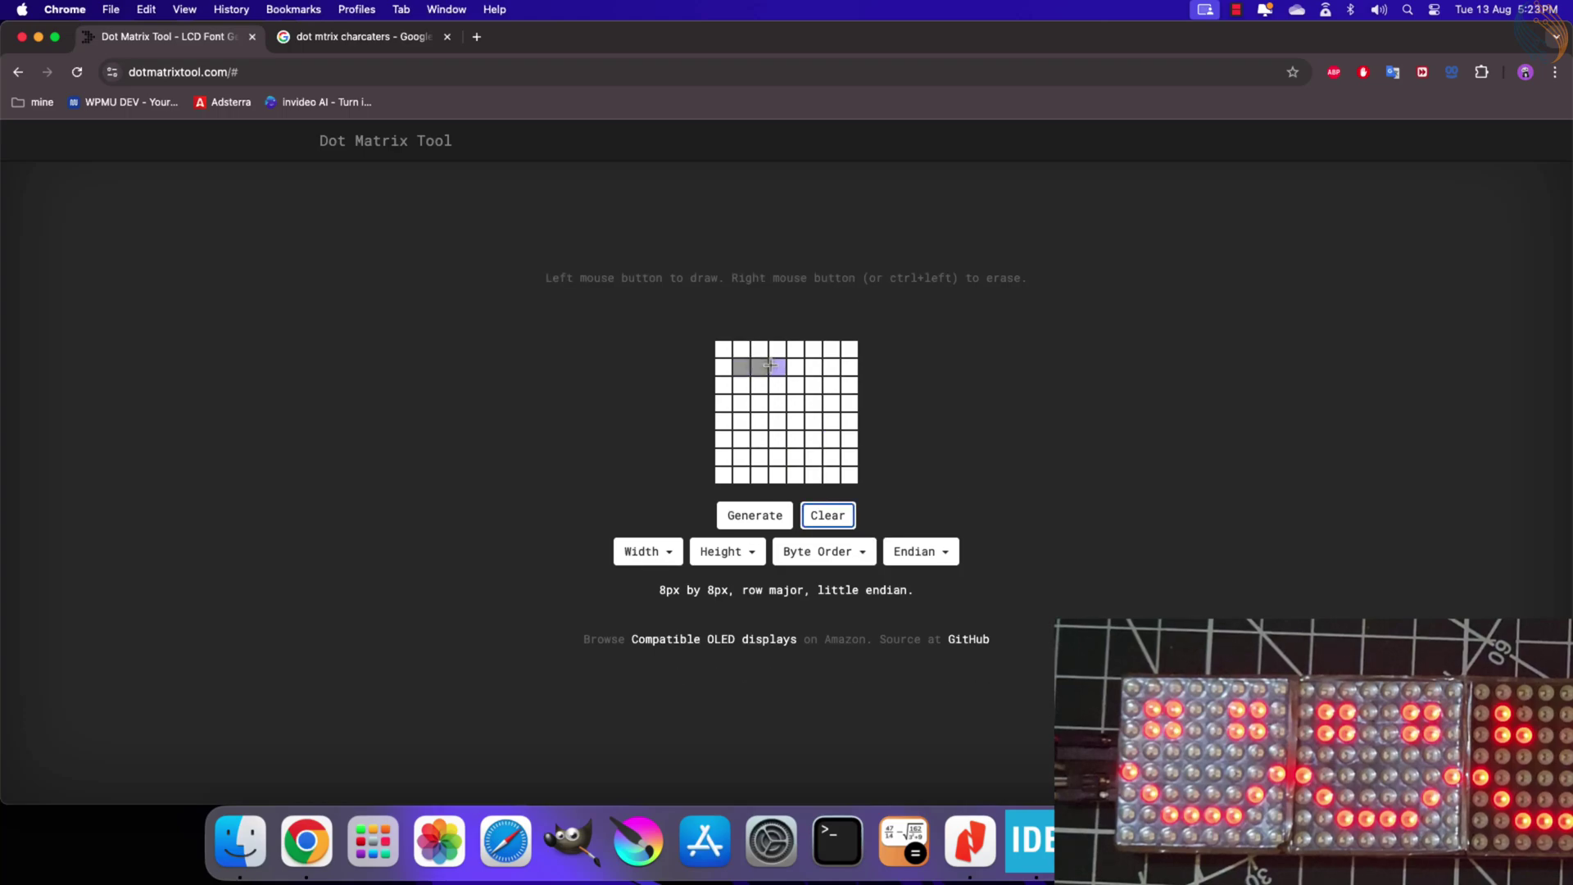
mouse_move(738, 364)
mouse_down()
mouse_move(822, 401)
mouse_move(738, 481)
mouse_up()
click(754, 515)
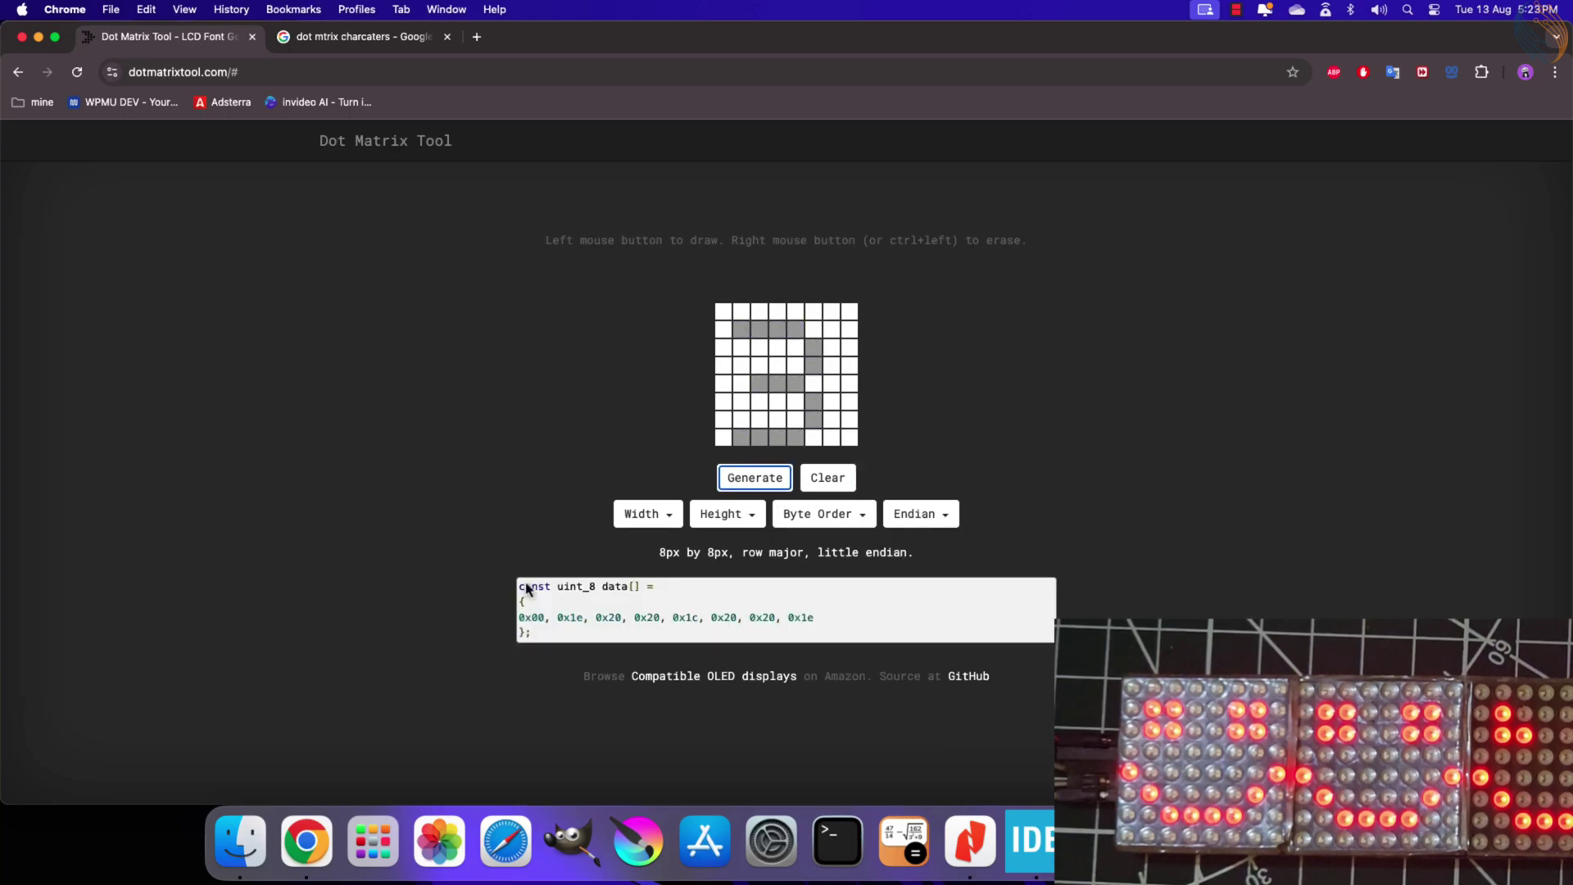
- Comment out the old data array on lines 78-81
key(super+Tab)
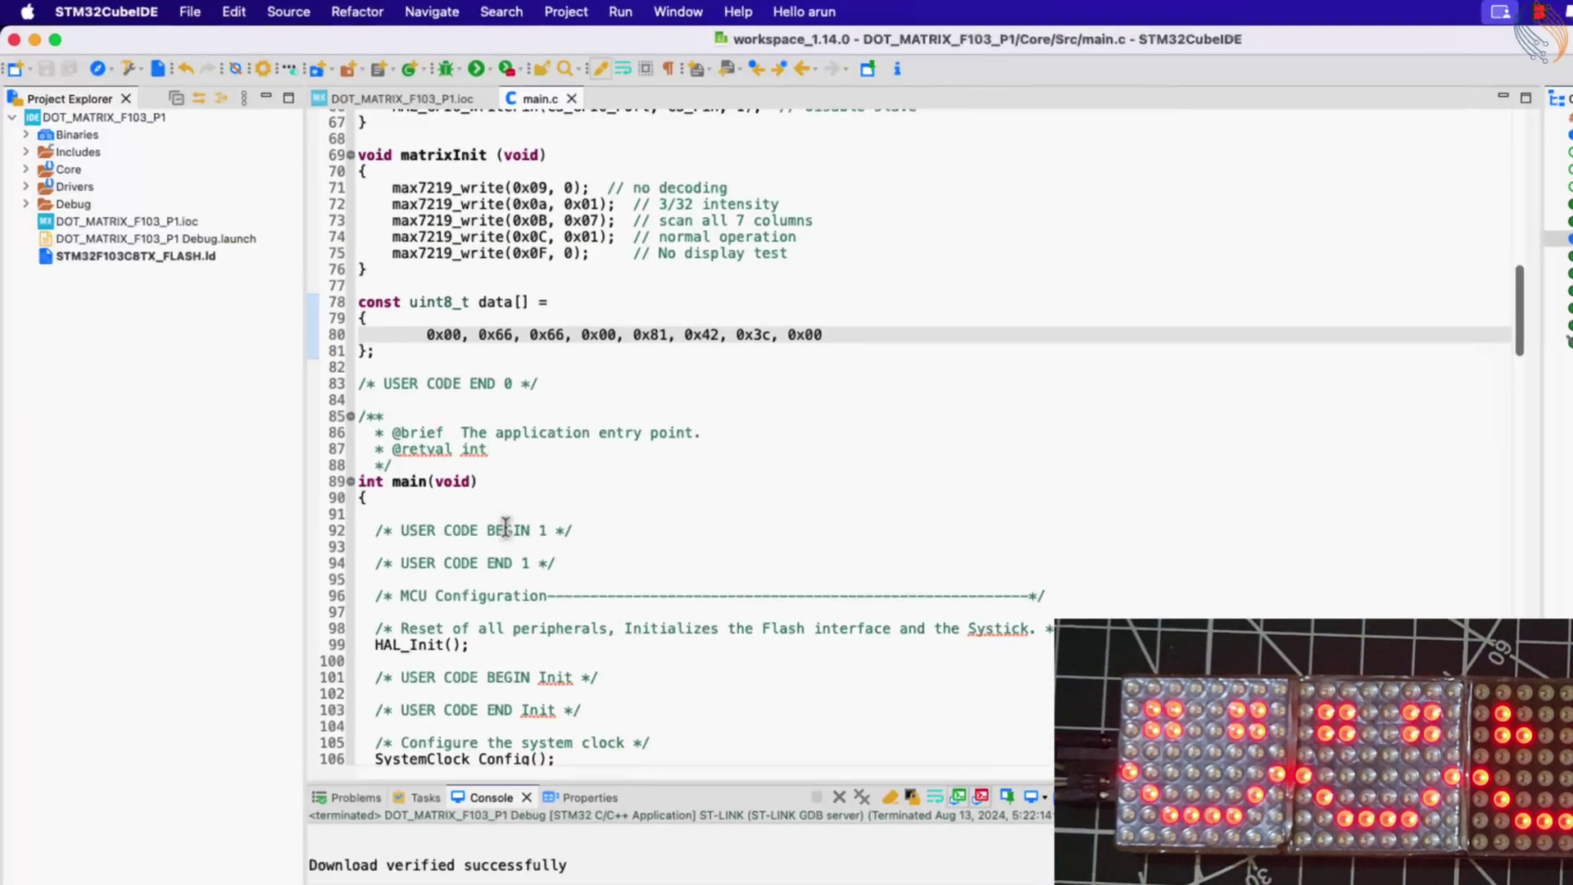
mouse_move(394, 440)
mouse_down()
mouse_move(339, 406)
mouse_move(339, 391)
mouse_up()
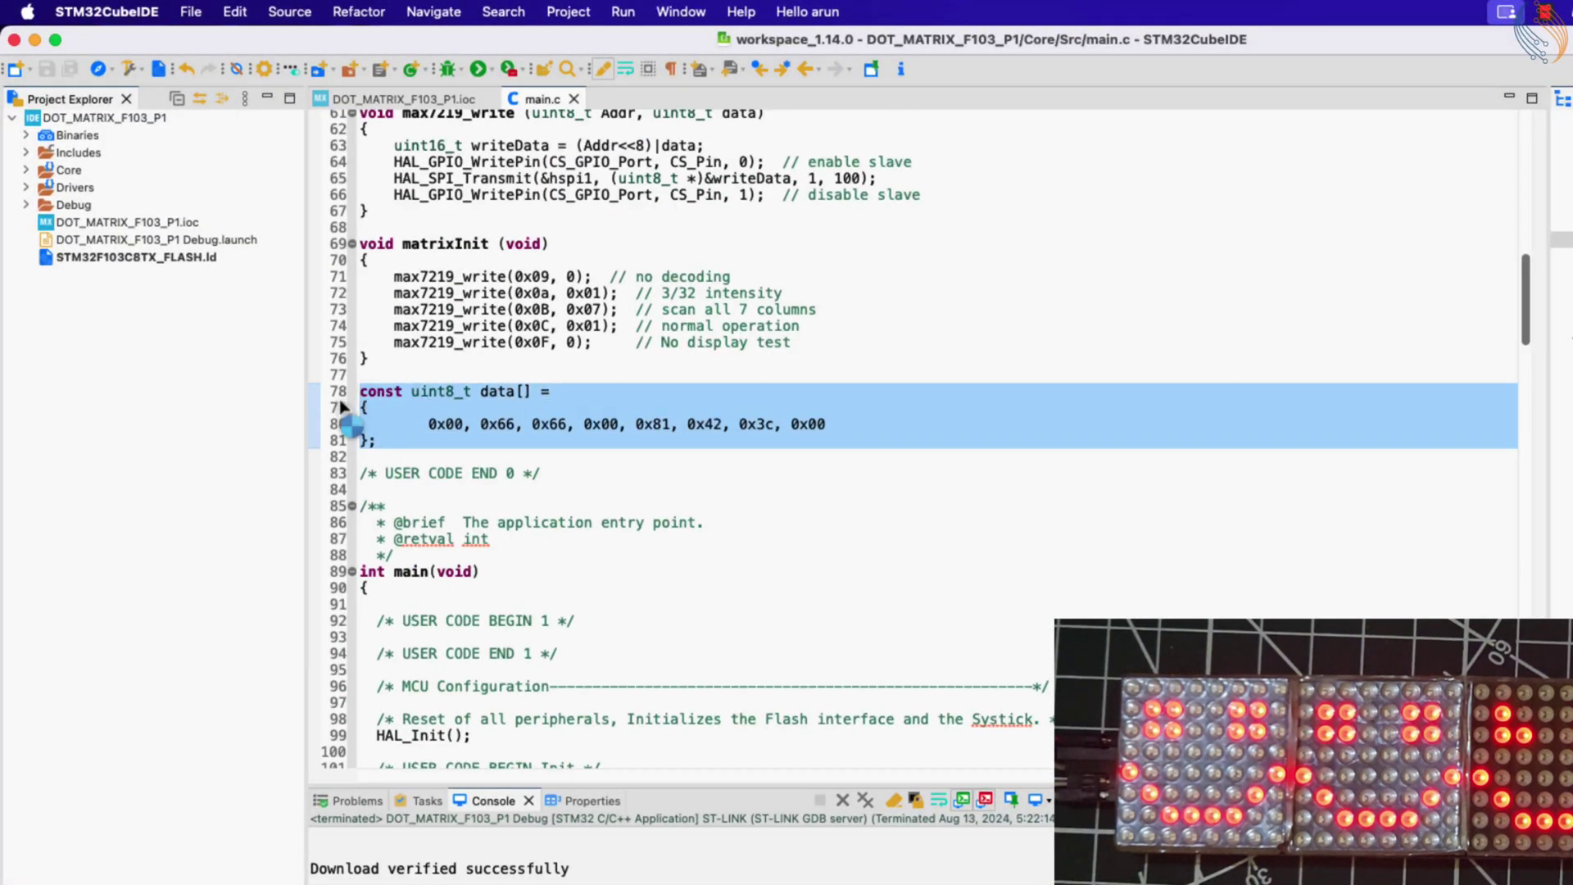
key(super+slash)
scroll(351, 399, up, 5)
- Paste the charData[][8] digit table after USER CODE BEGIN 0
click(603, 255)
key(Return)
key(Return)
text(const uint8_t charData[][8] = { 		{0x00, 0x1c, 0x22, 0x22, 0x22, 0x22, 0x1c, 0x00},  // 0 		{0x08, 0x0c, 0x08, 0x08, 0x08, 0x08, 0x3e, 0x00},  // 1 		{0x1c, 0x22, 0x20, 0x18, 0x04, 0x02, 0x3e, 0x00},  // 2 		{0x1c, 0x22, 0x20, 0x1c, 0x20, 0x22, 0x1c, 0x00},  // 3 		{0x20, 0x30, 0x28, 0x24, 0x7c, 0x20, 0x20, 0x00},  // 4 		{0x3e, 0x02, 0x1e, 0x20, 0x20, 0x20, 0x1e, 0x00},  // 5 		{0x18, 0x04, 0x02, 0x1e, 0x22, 0x22, 0x1c, 0x00},  // 6 		{0x3e, 0x20, 0x10, 0x08, 0x04, 0x04, 0x04, 0x00},  // 7 		{0x1c, 0x22, 0x22, 0x1c, 0x22, 0x22, 0x1c, 0x00},  // 8 		{0x1c, 0x22, 0x22, 0x3c, 0x20, 0x10, 0x0c, 0x00},  // 9 };)
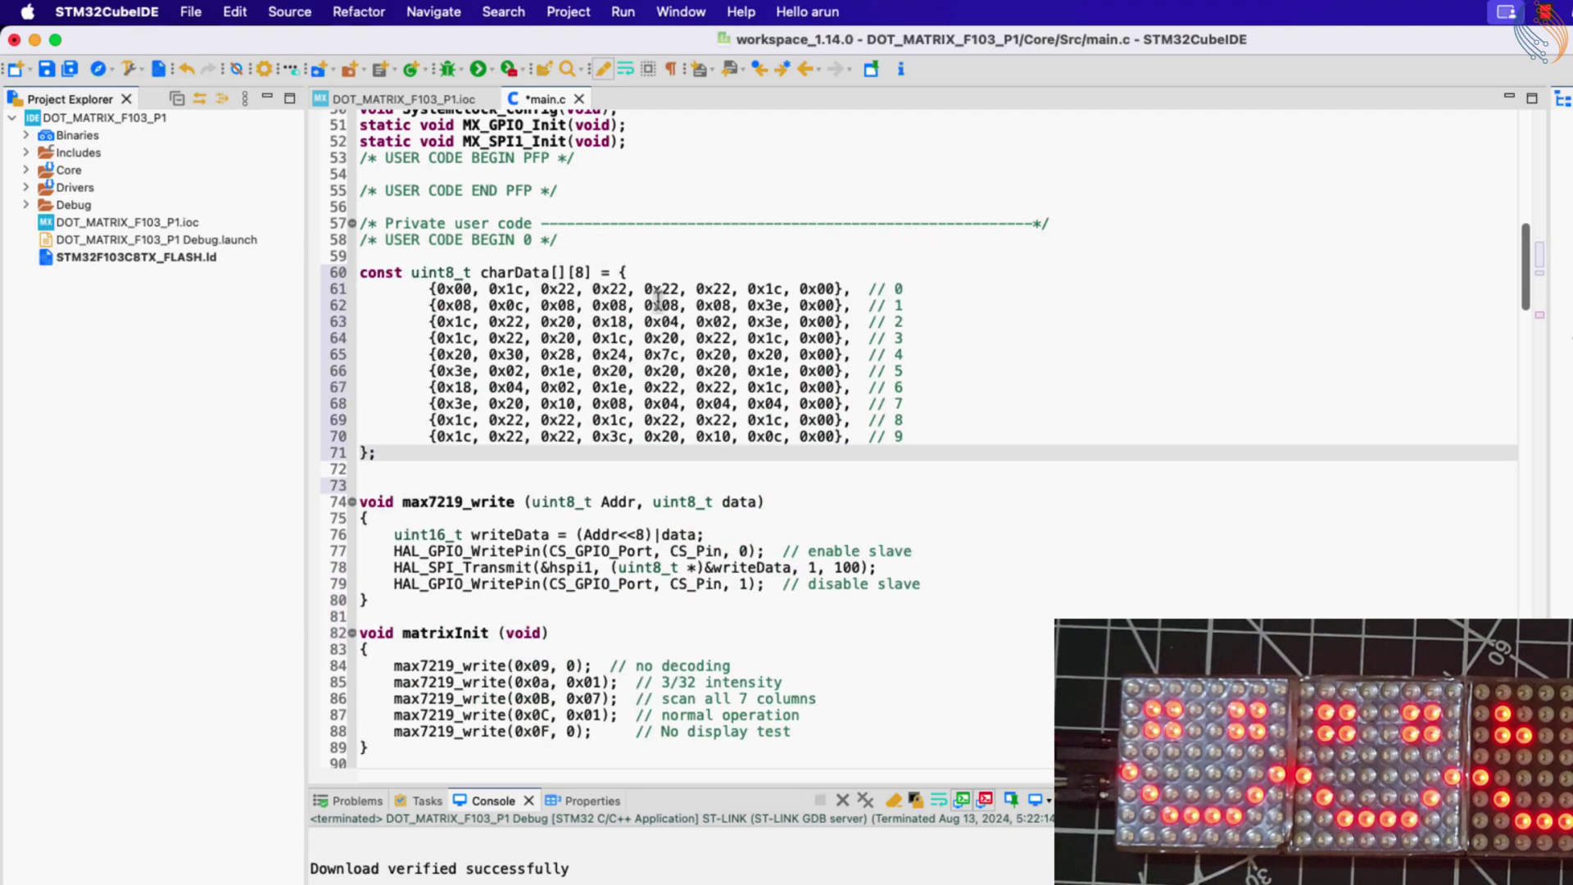
- Review the digit table rows, including the eight-byte row size and digit 7's pattern
click(906, 287)
click(935, 323)
click(860, 338)
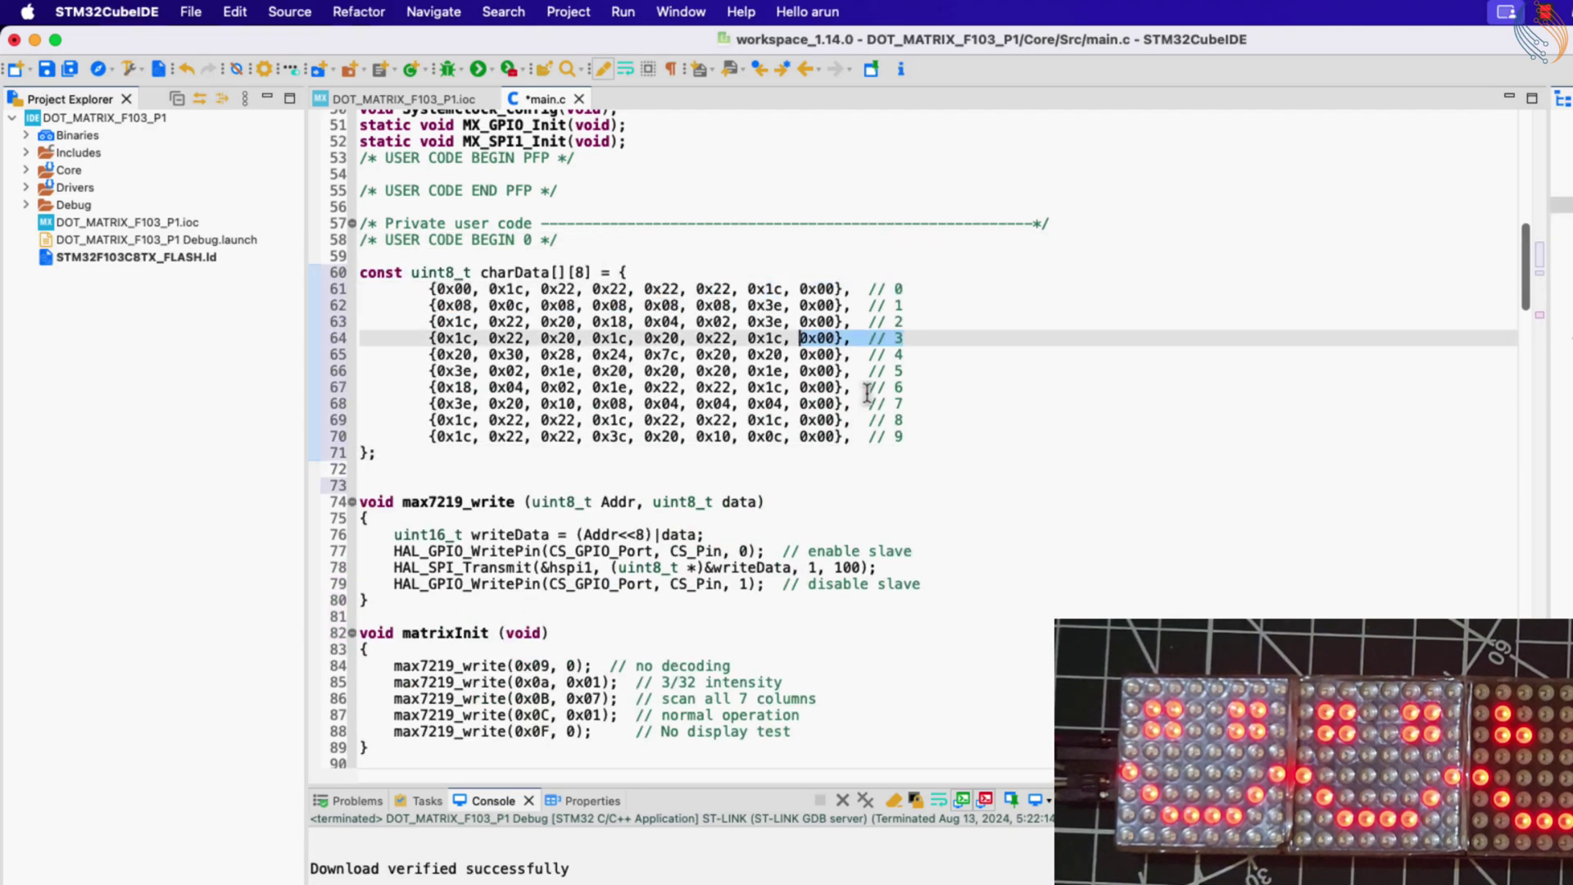
click(861, 437)
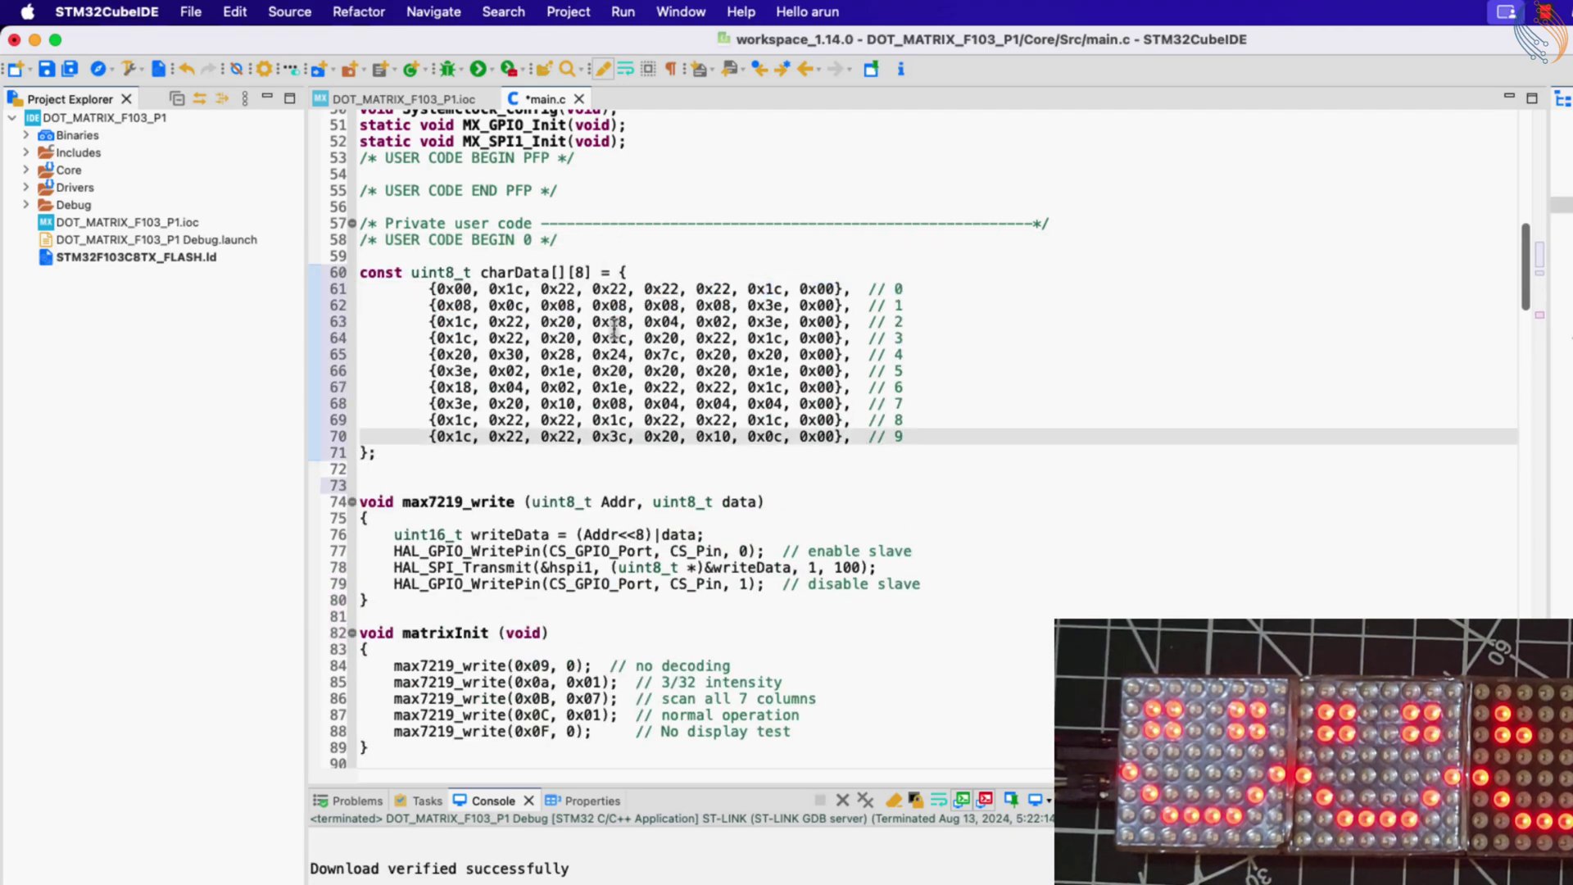
click(578, 272)
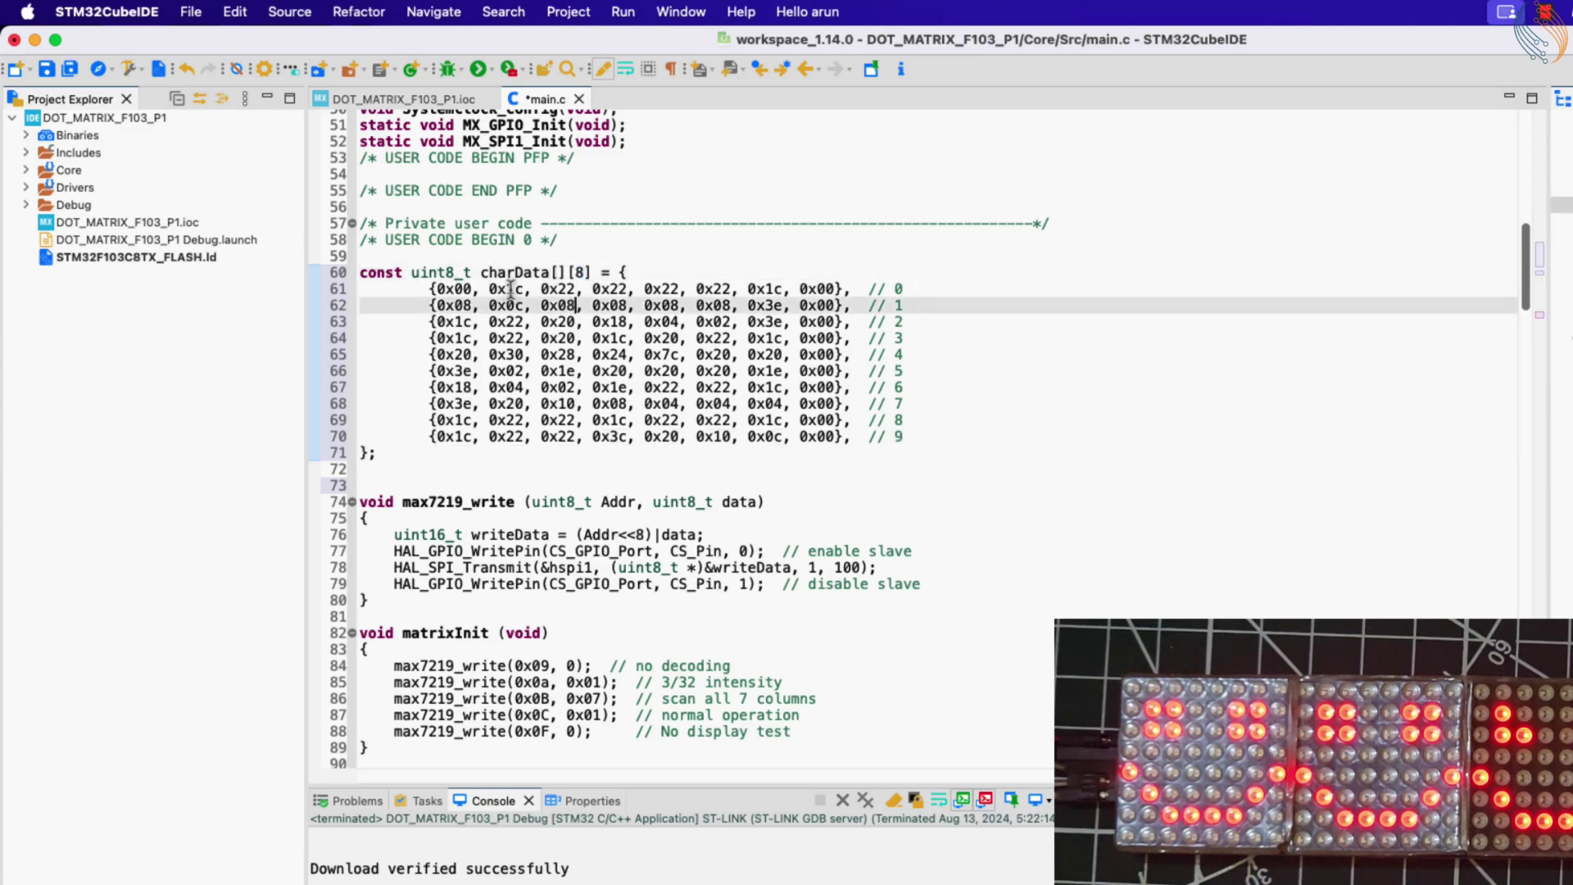
click(580, 305)
click(757, 403)
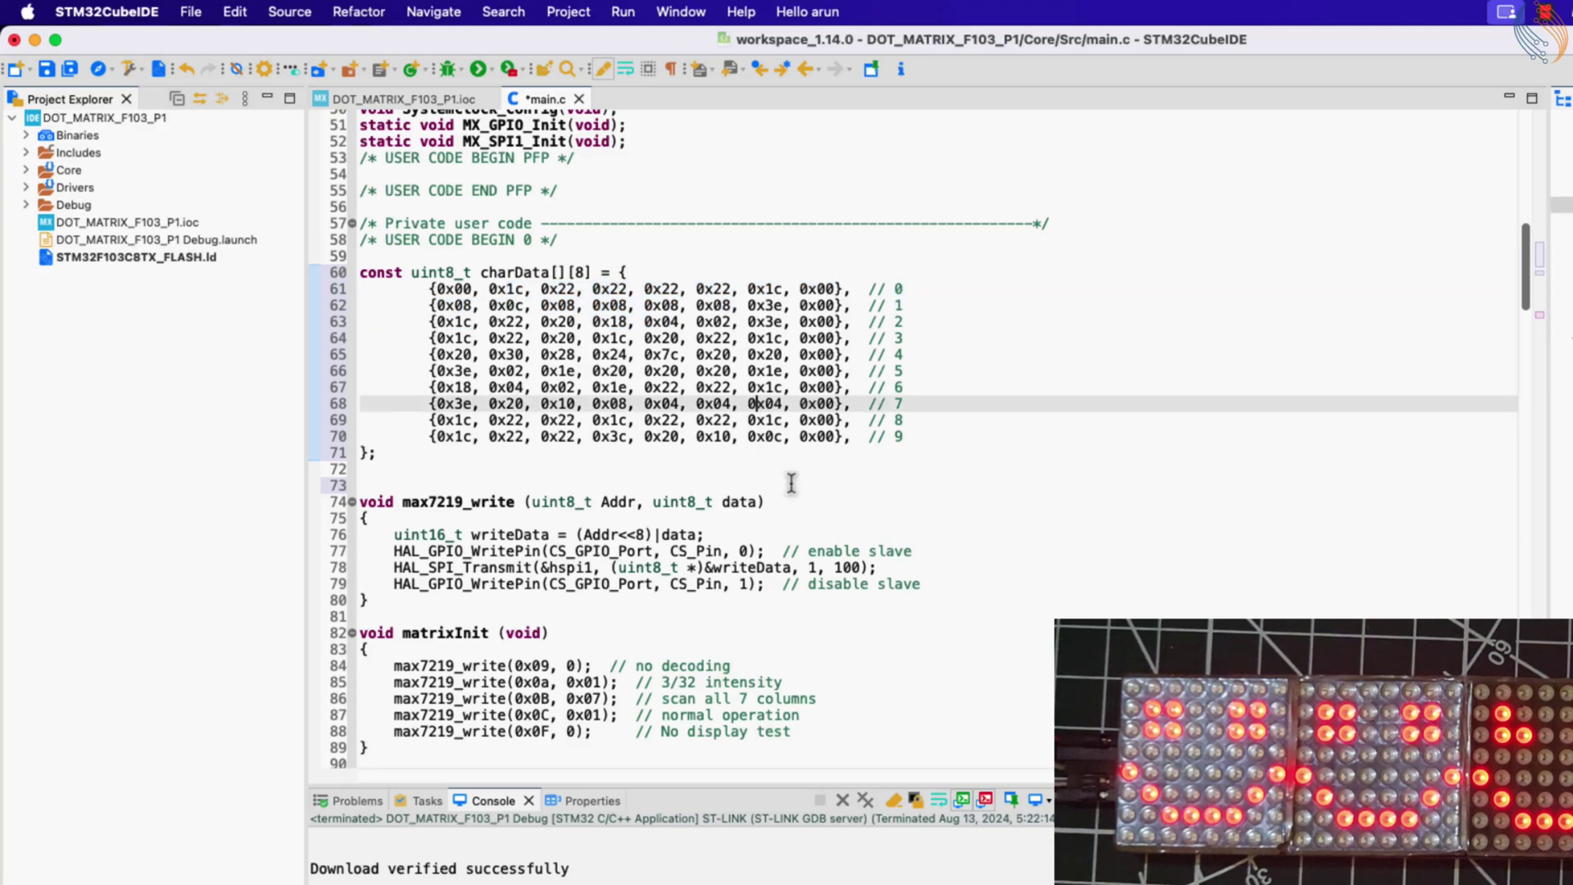
scroll(791, 483, down, 4)
scroll(791, 483, down, 5)
scroll(790, 483, up, 4)
scroll(790, 483, up, 1)
scroll(790, 480, down, 5)
scroll(602, 464, down, 8)
scroll(603, 463, down, 3)
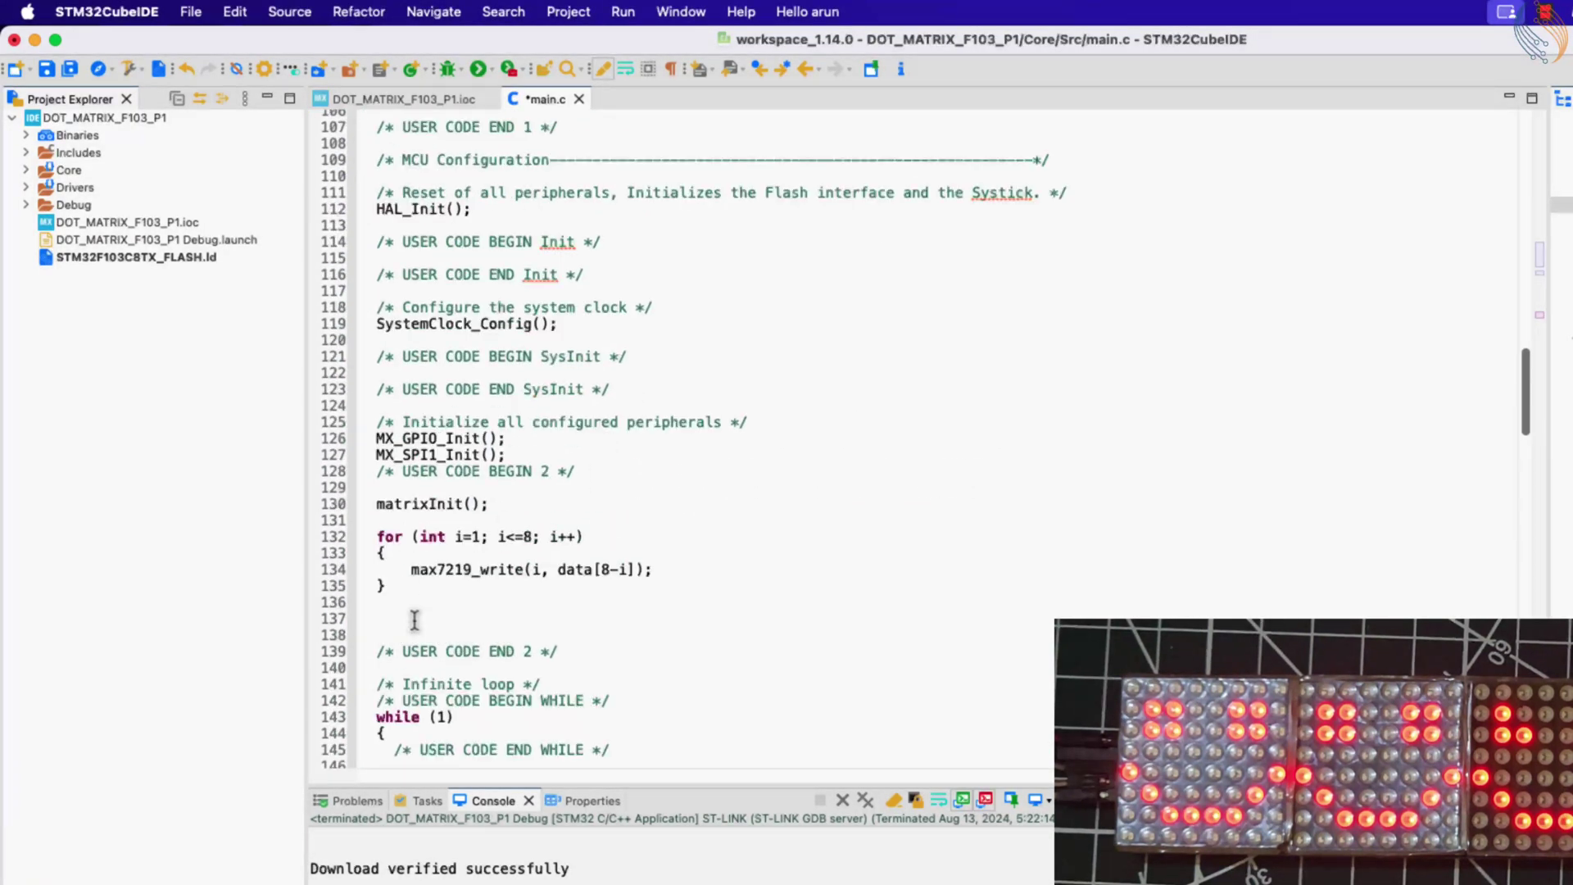
- Comment out the startup row loop in main and begin matrixData's row loop
drag(421, 592, 317, 538)
key(super+slash)
scroll(664, 369, up, 10)
scroll(665, 370, down, 3)
scroll(738, 467, down, 2)
text(voi)
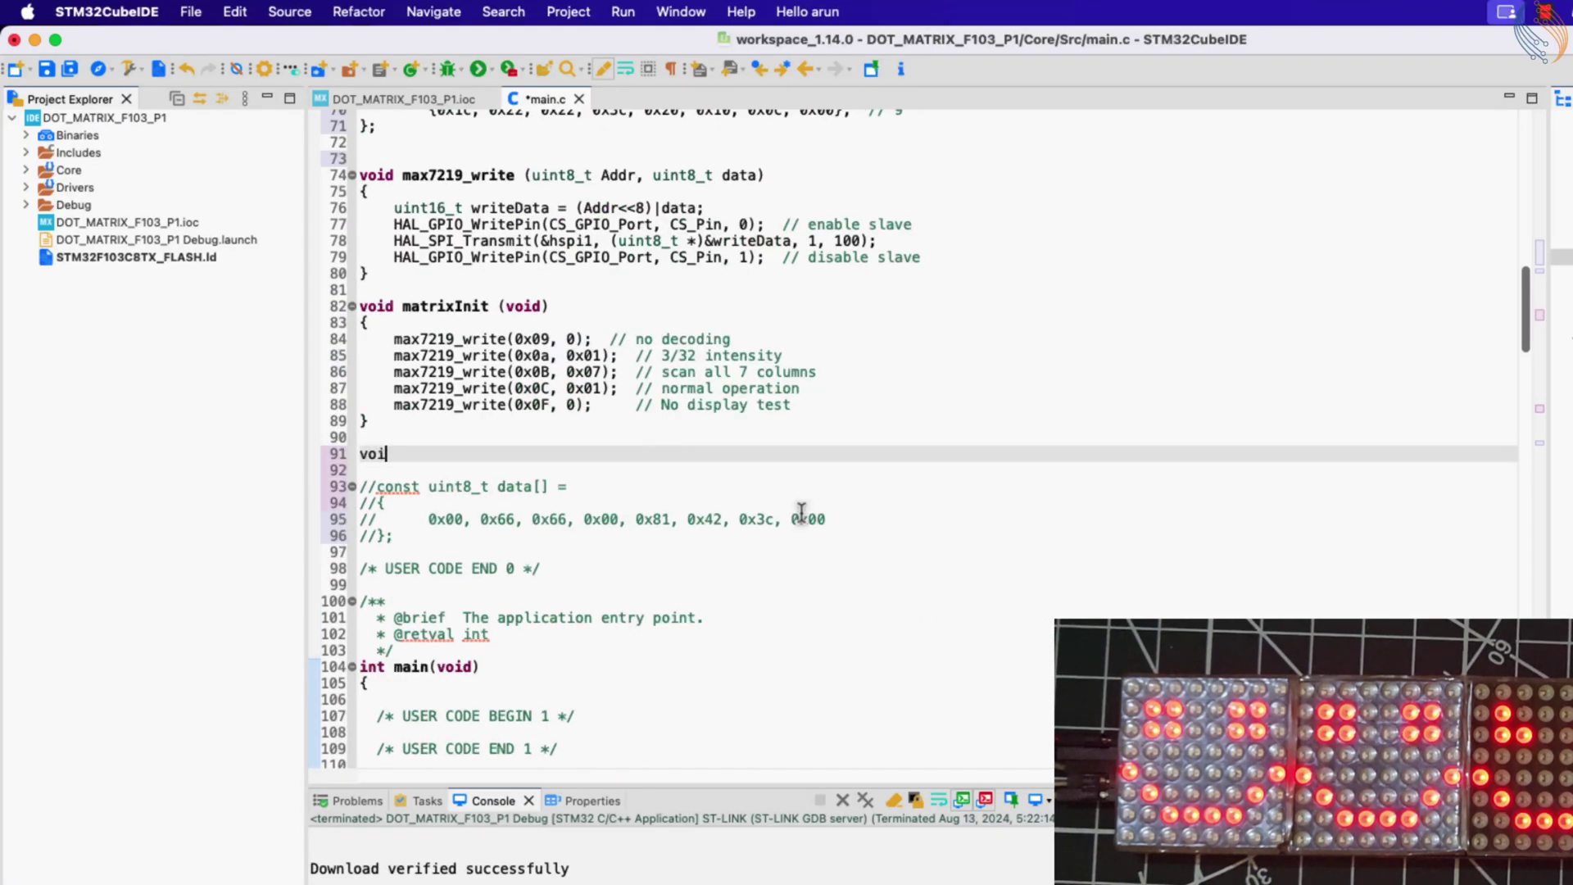
text(d matrixData)
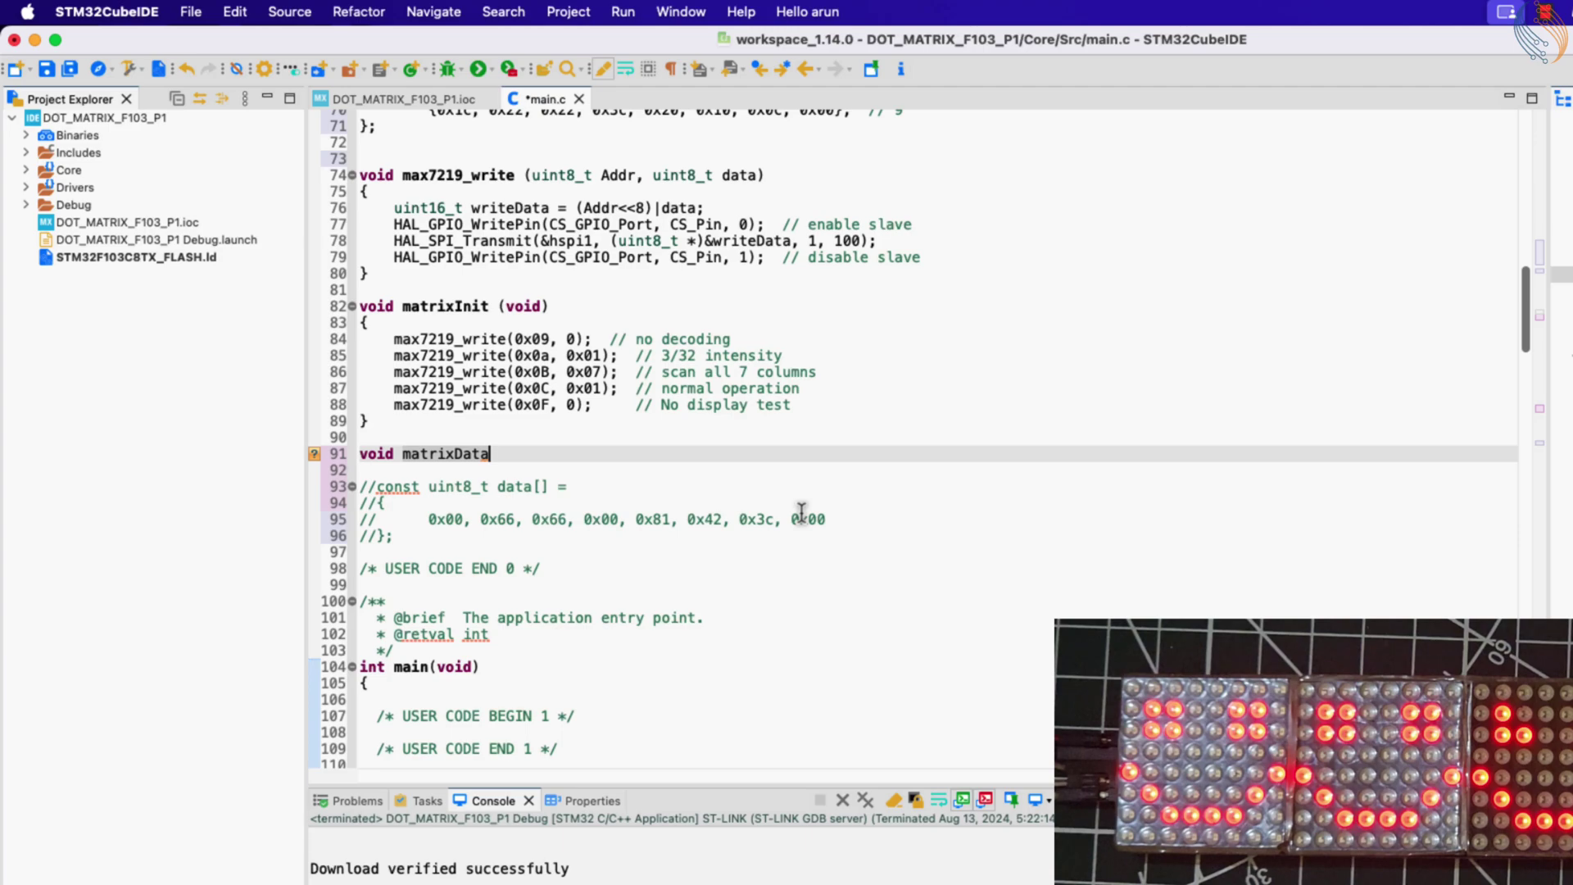
text(()
scroll(801, 509, up, 5)
text(int num))
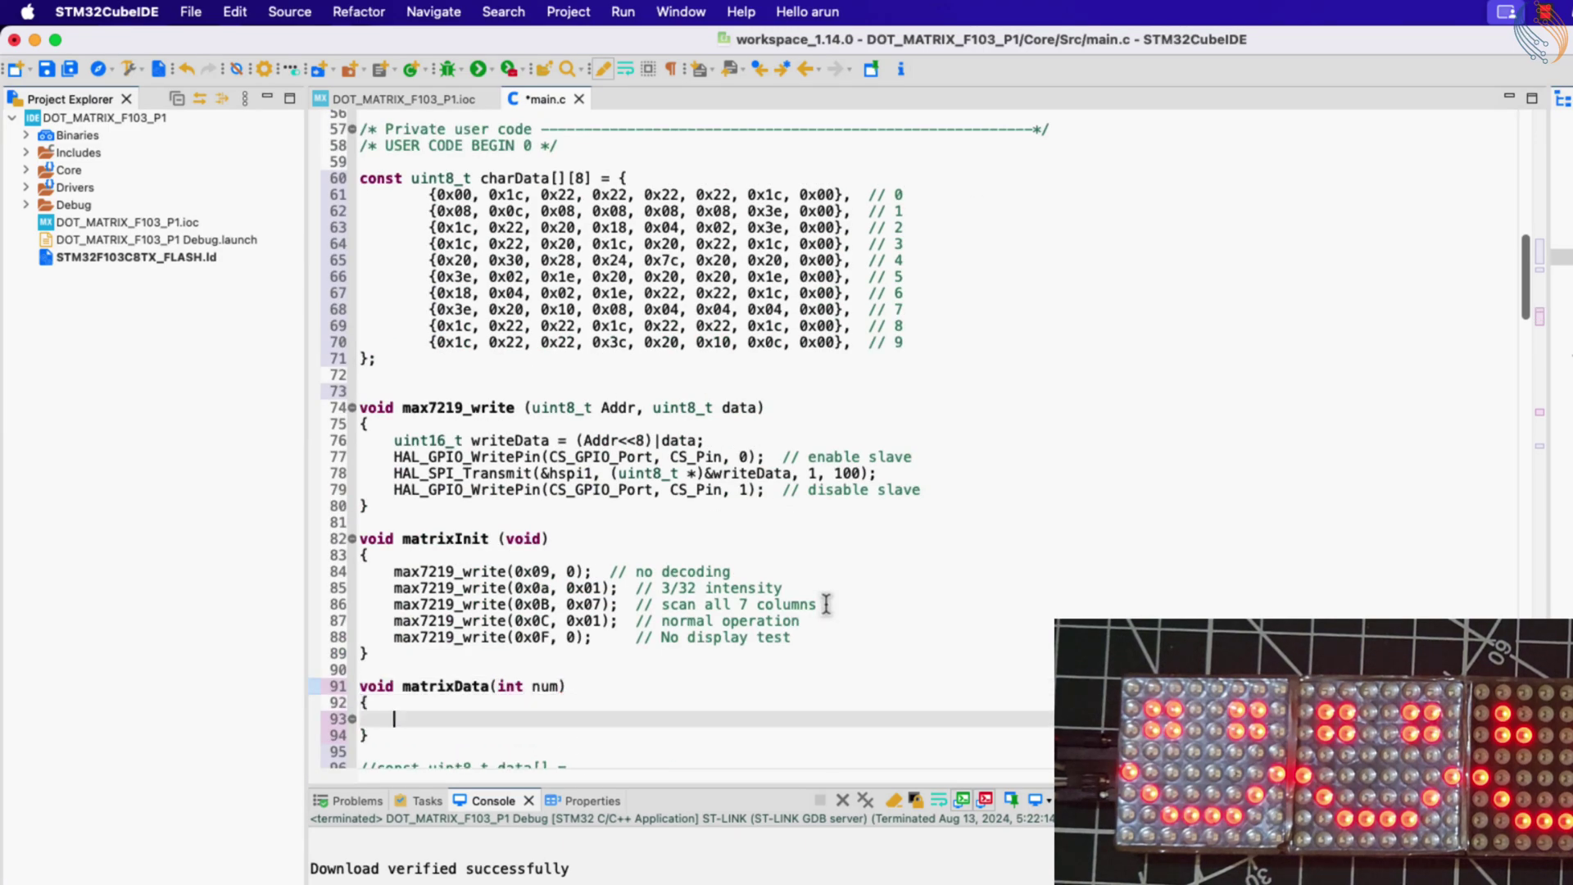
scroll(826, 604, down, 2)
text(for (int i=1; i)
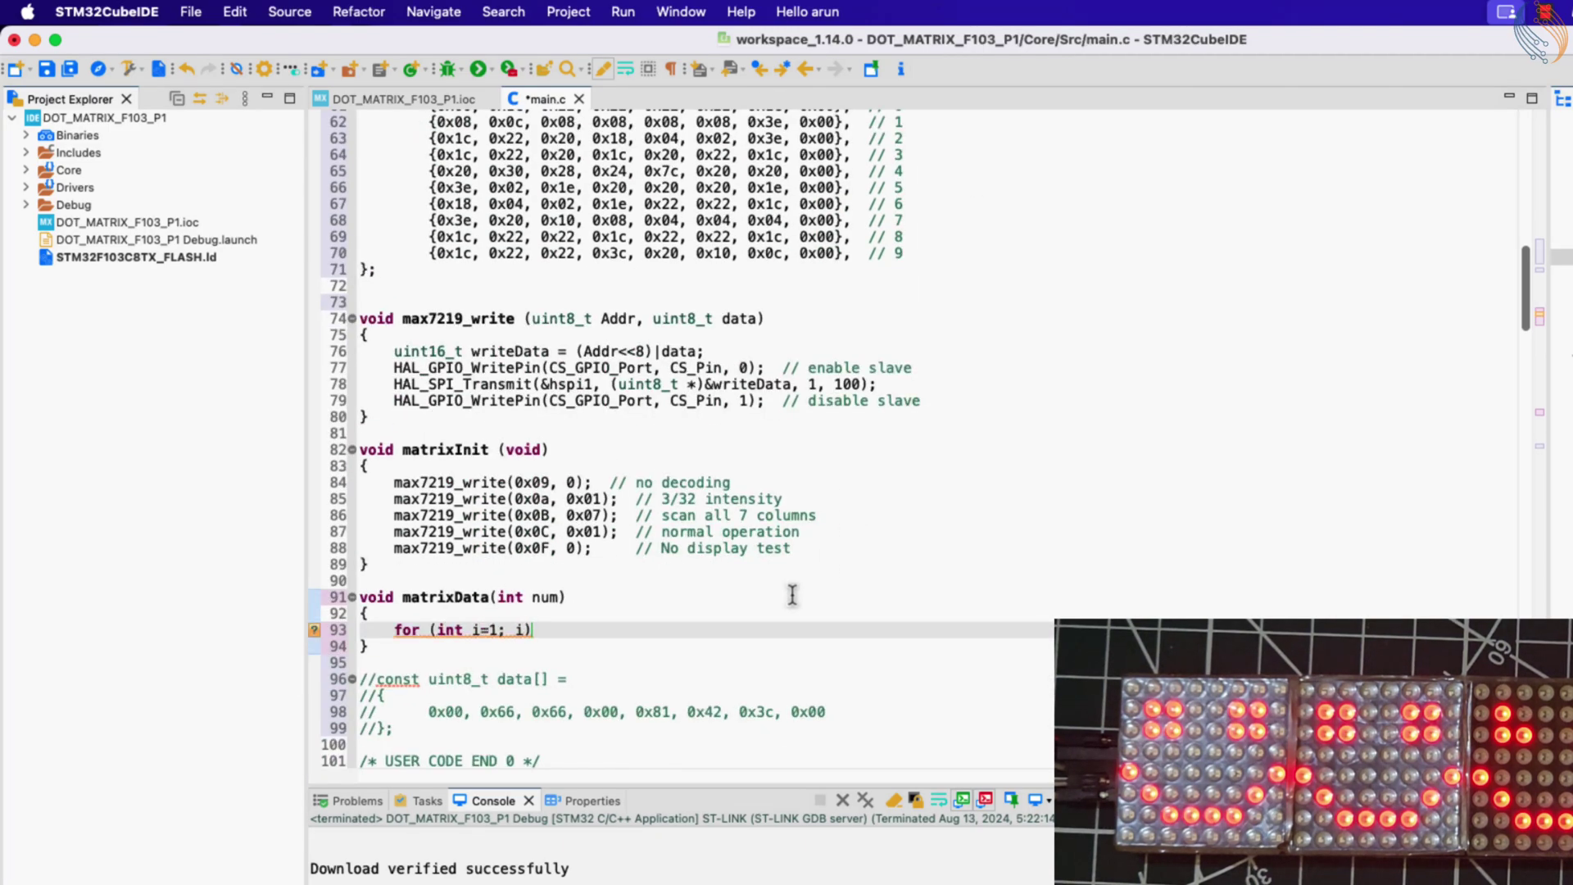
text(i++)
key(Return)
text({)
key(Return)
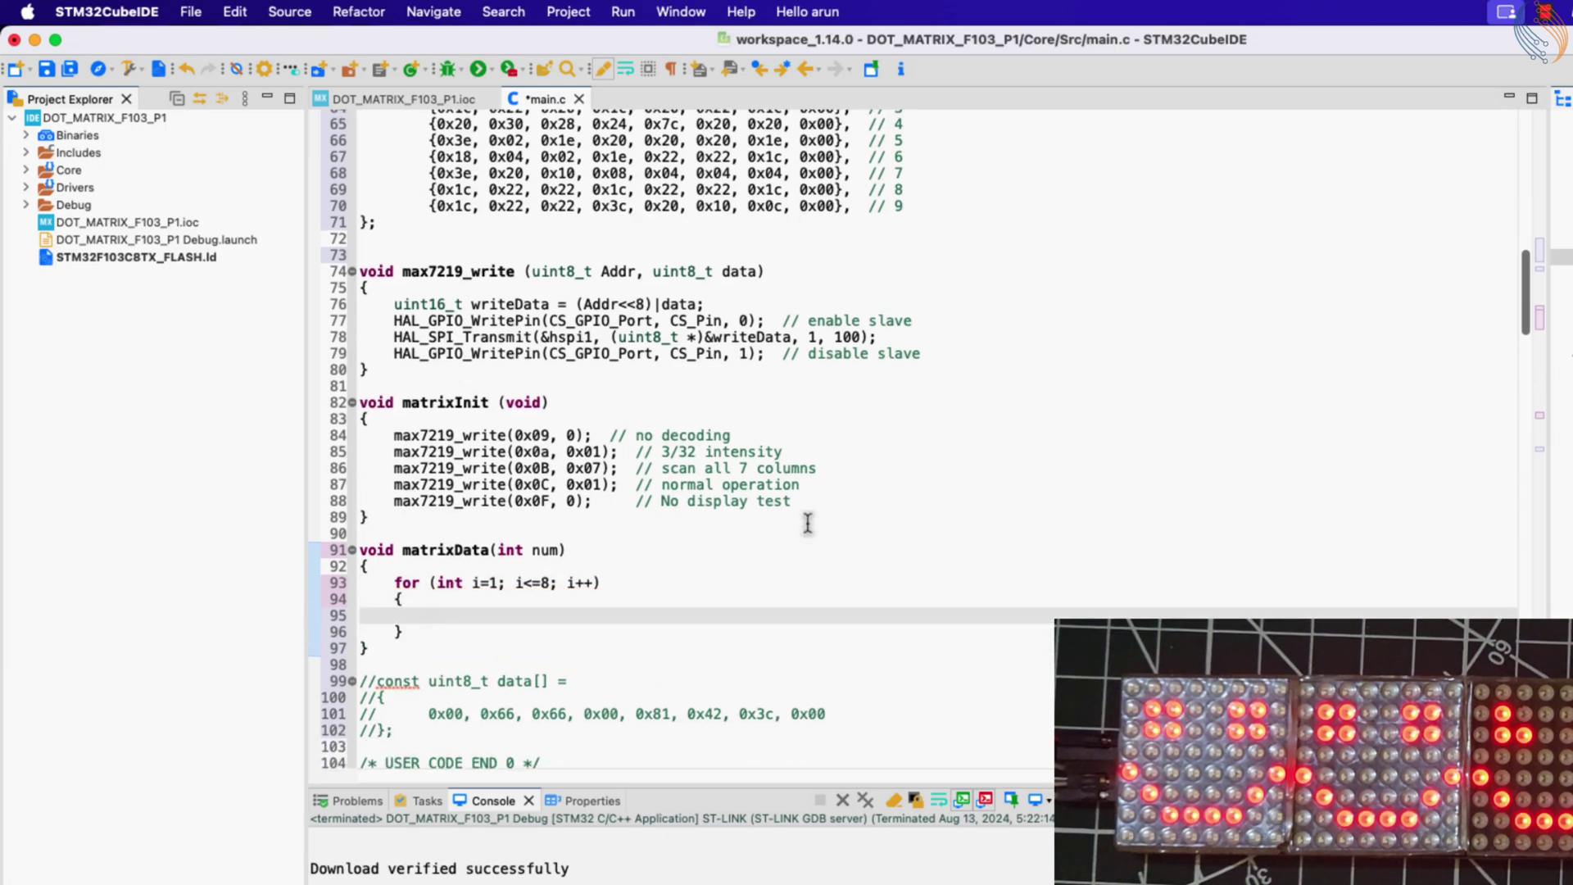
text(max7)
- Write max7219_write(i, charData[num][8-i]) as the row loop's body
key(ctrl+space)
key(Return)
text(ite(i, data)
key(Tab)
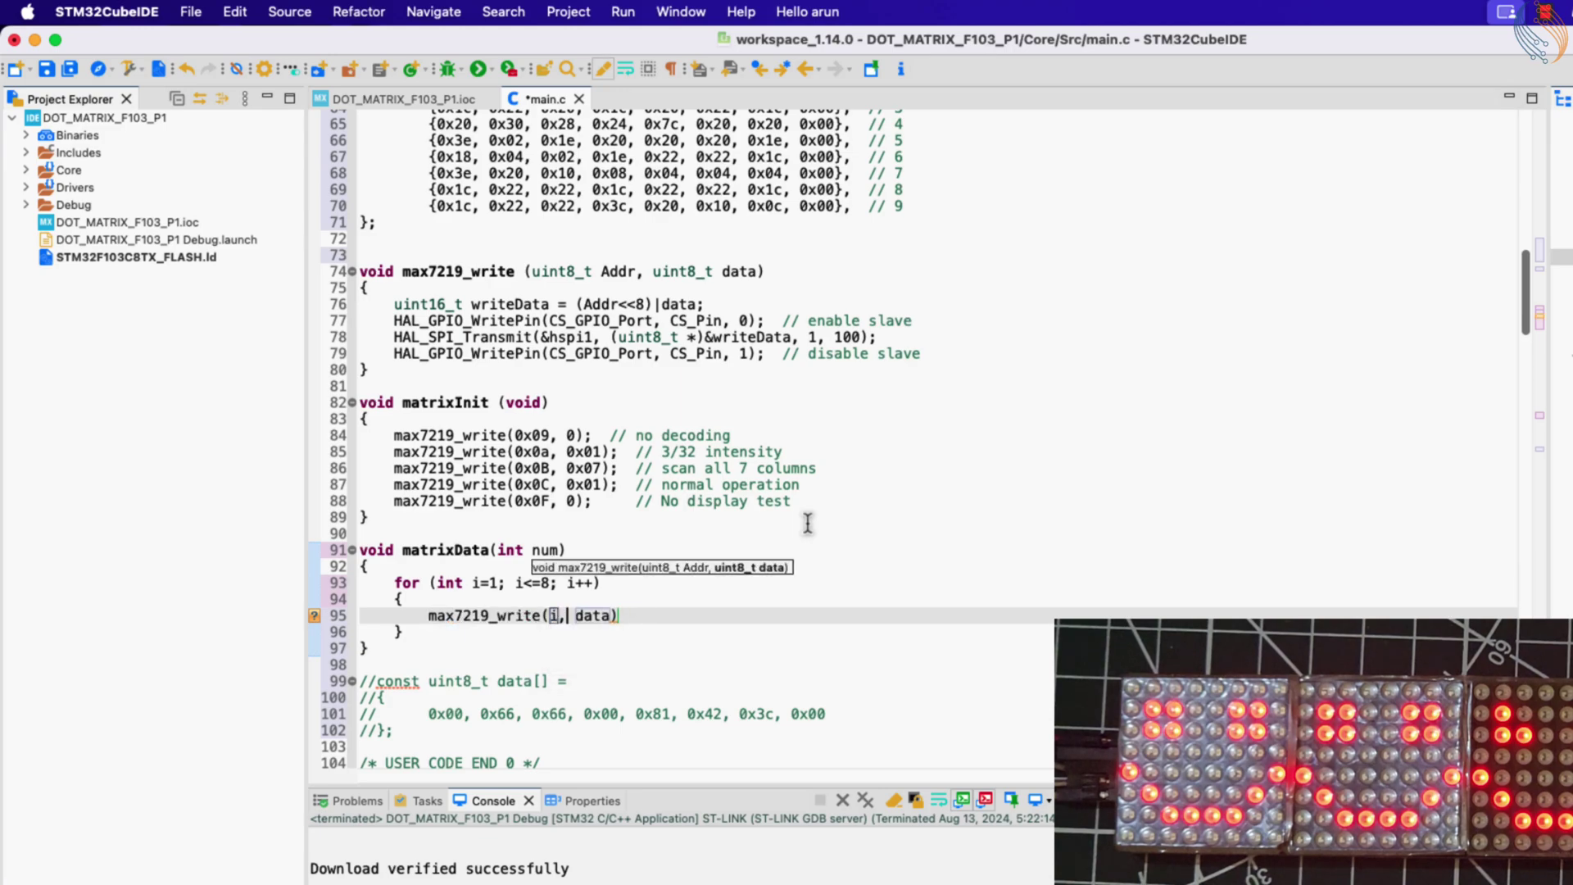
scroll(807, 524, up, 3)
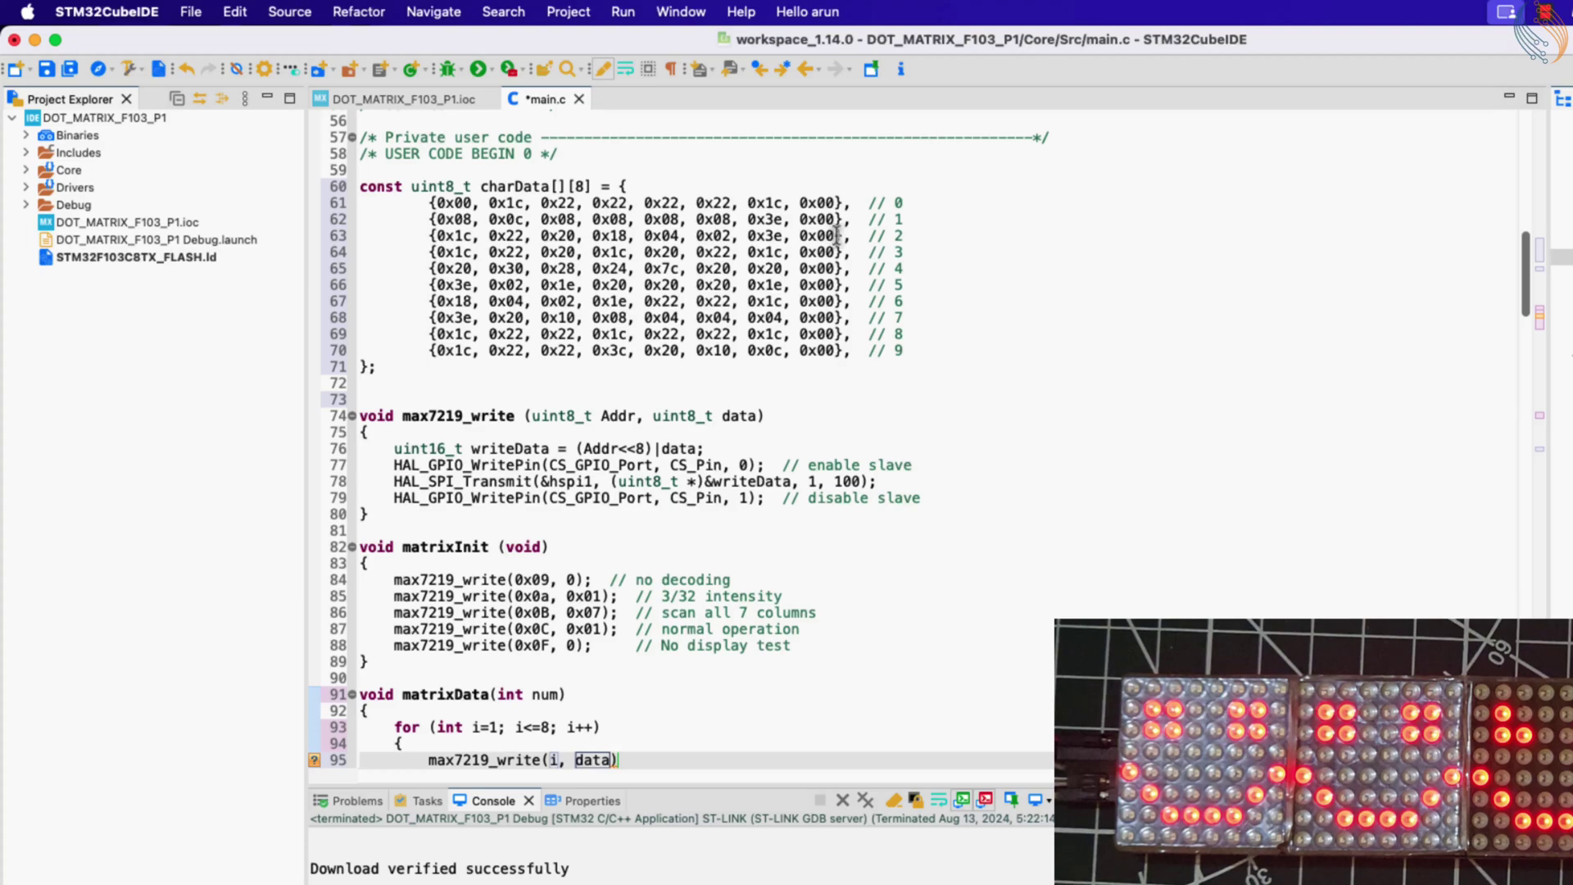
scroll(811, 370, down, 5)
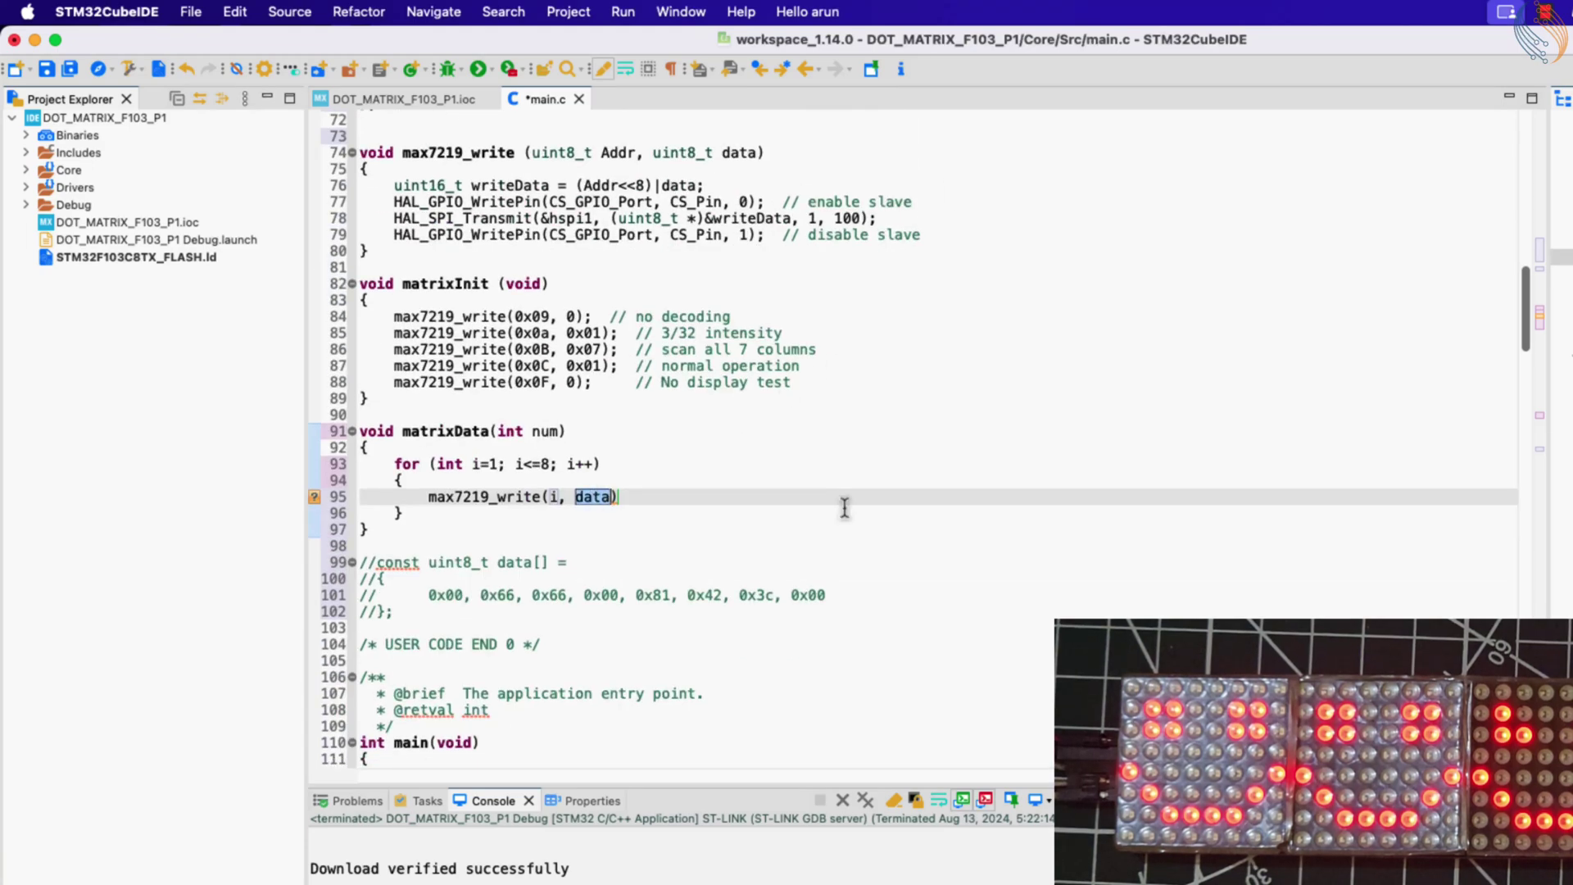
text(charD[num)
key(Left)
key(BackSpace)
key(Right)
text([i-1]))
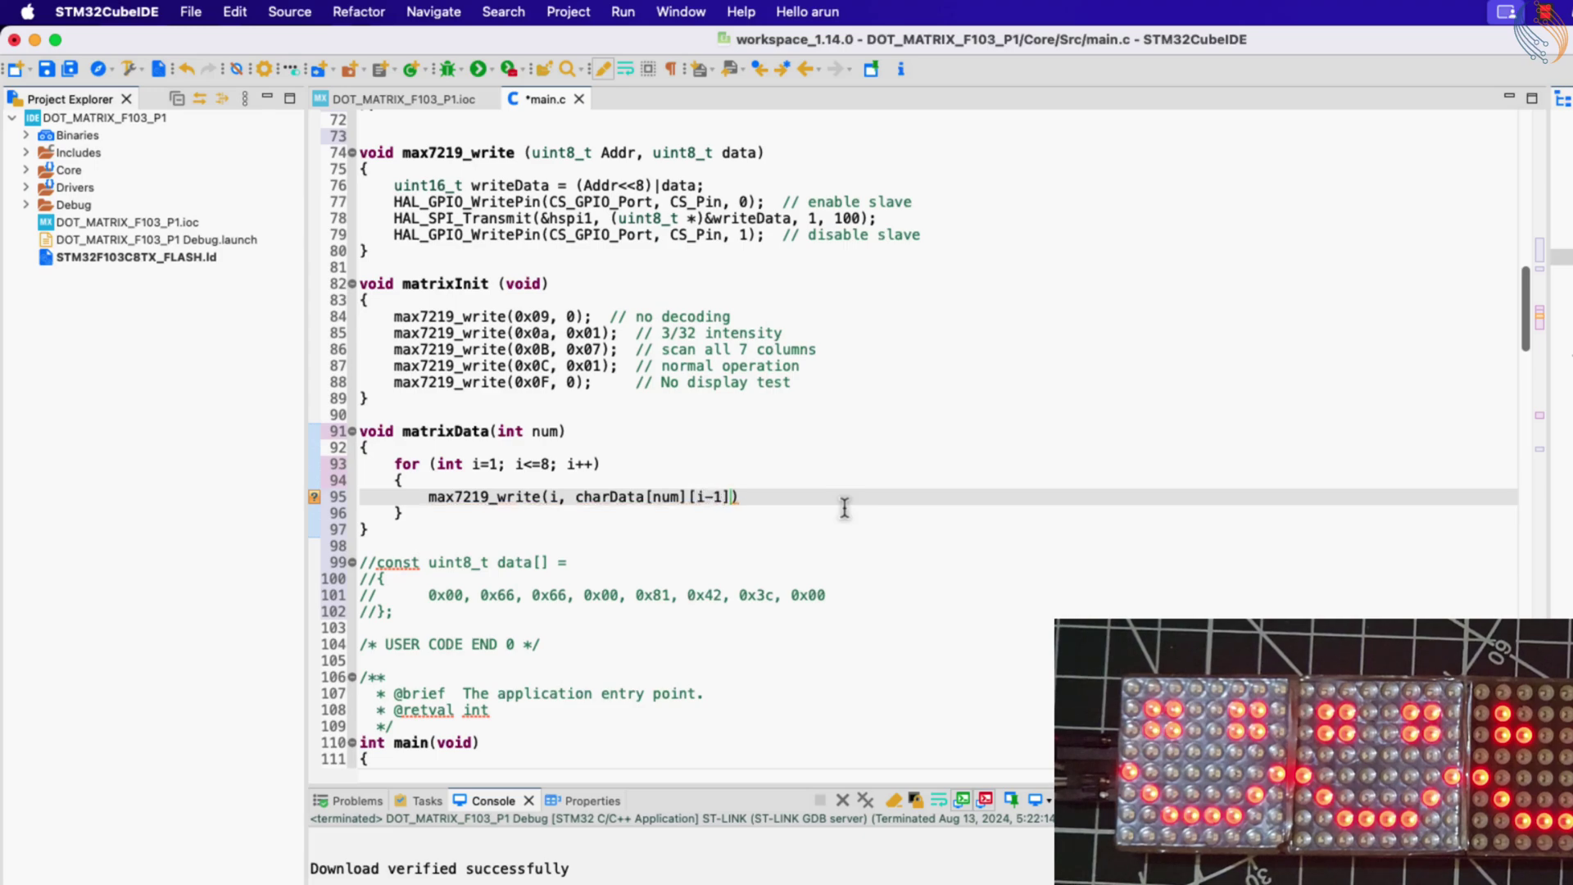
text(;)
key(ctrl+s)
click(713, 496)
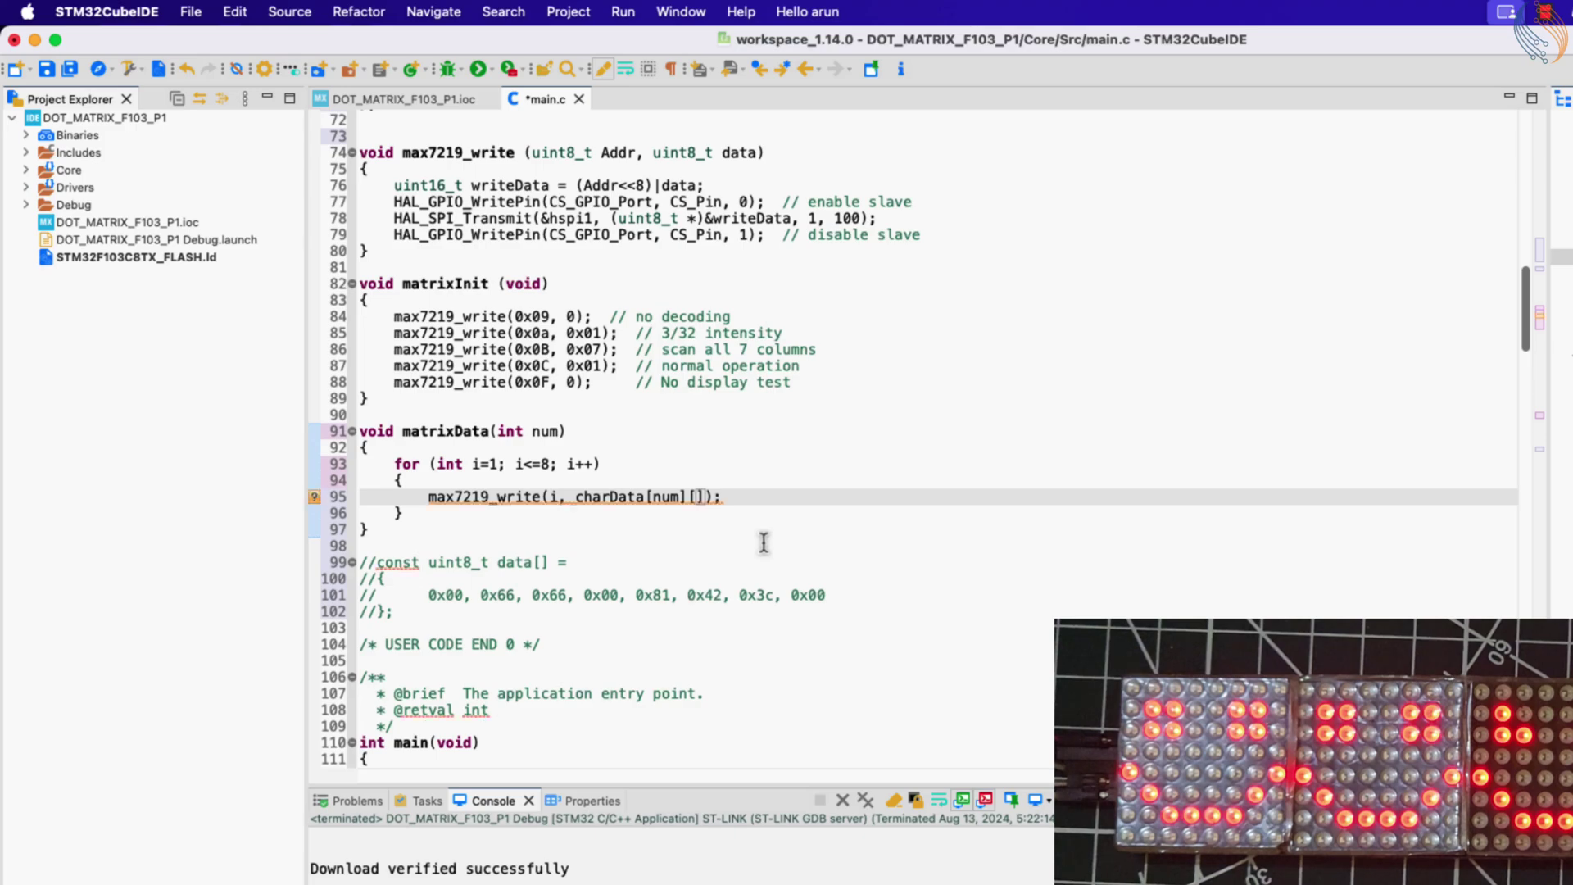
text(8-i)
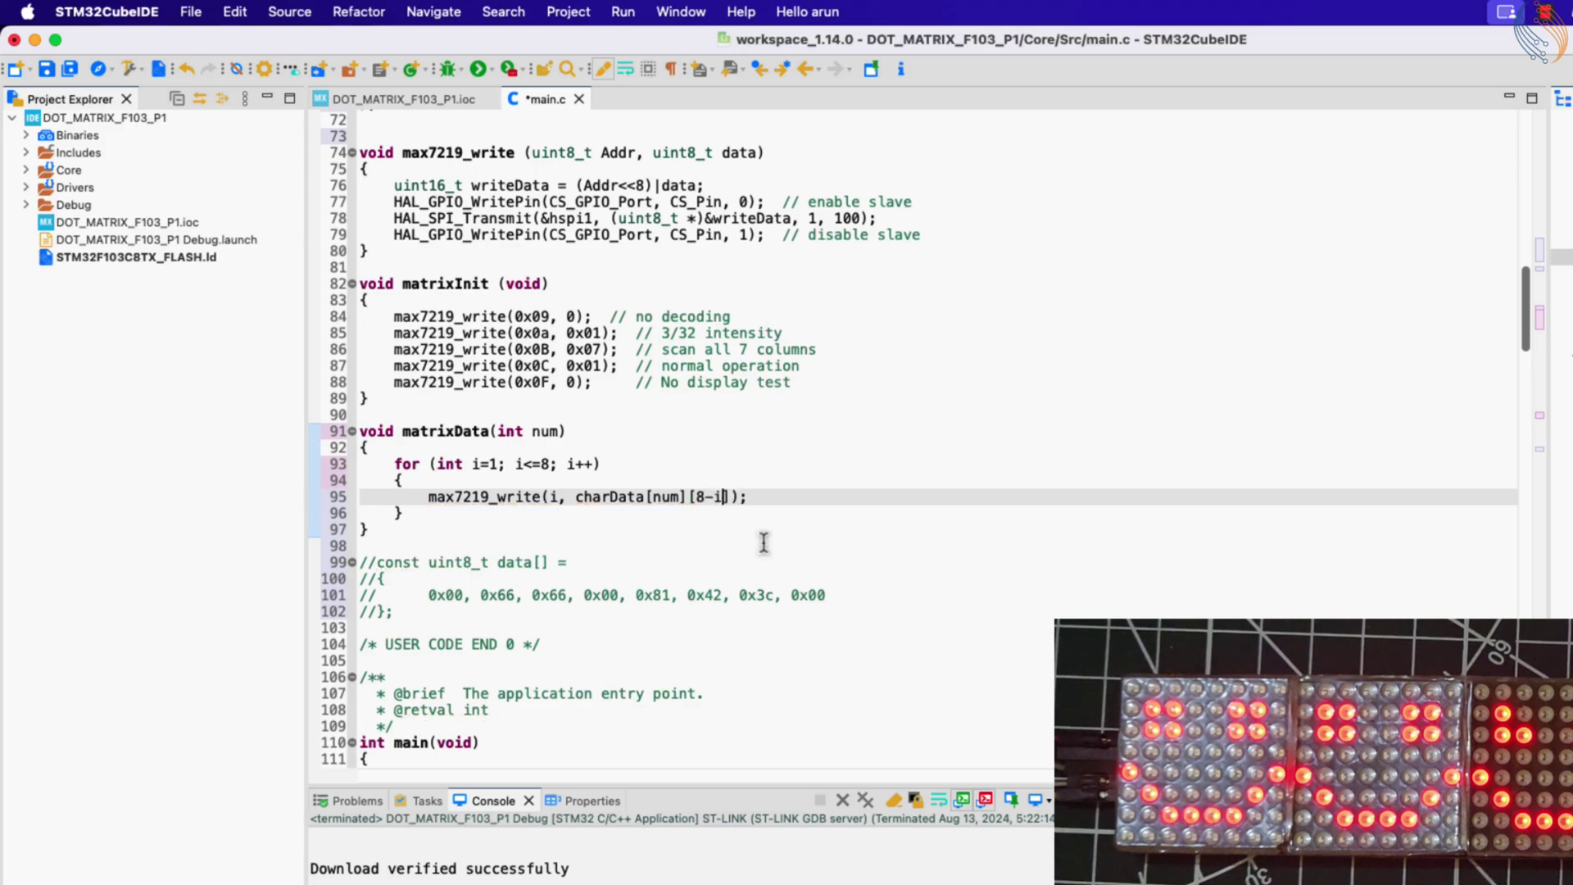
scroll(763, 542, down, 5)
scroll(763, 542, down, 5)
drag(593, 628, 629, 628)
scroll(630, 629, up, 10)
click(773, 426)
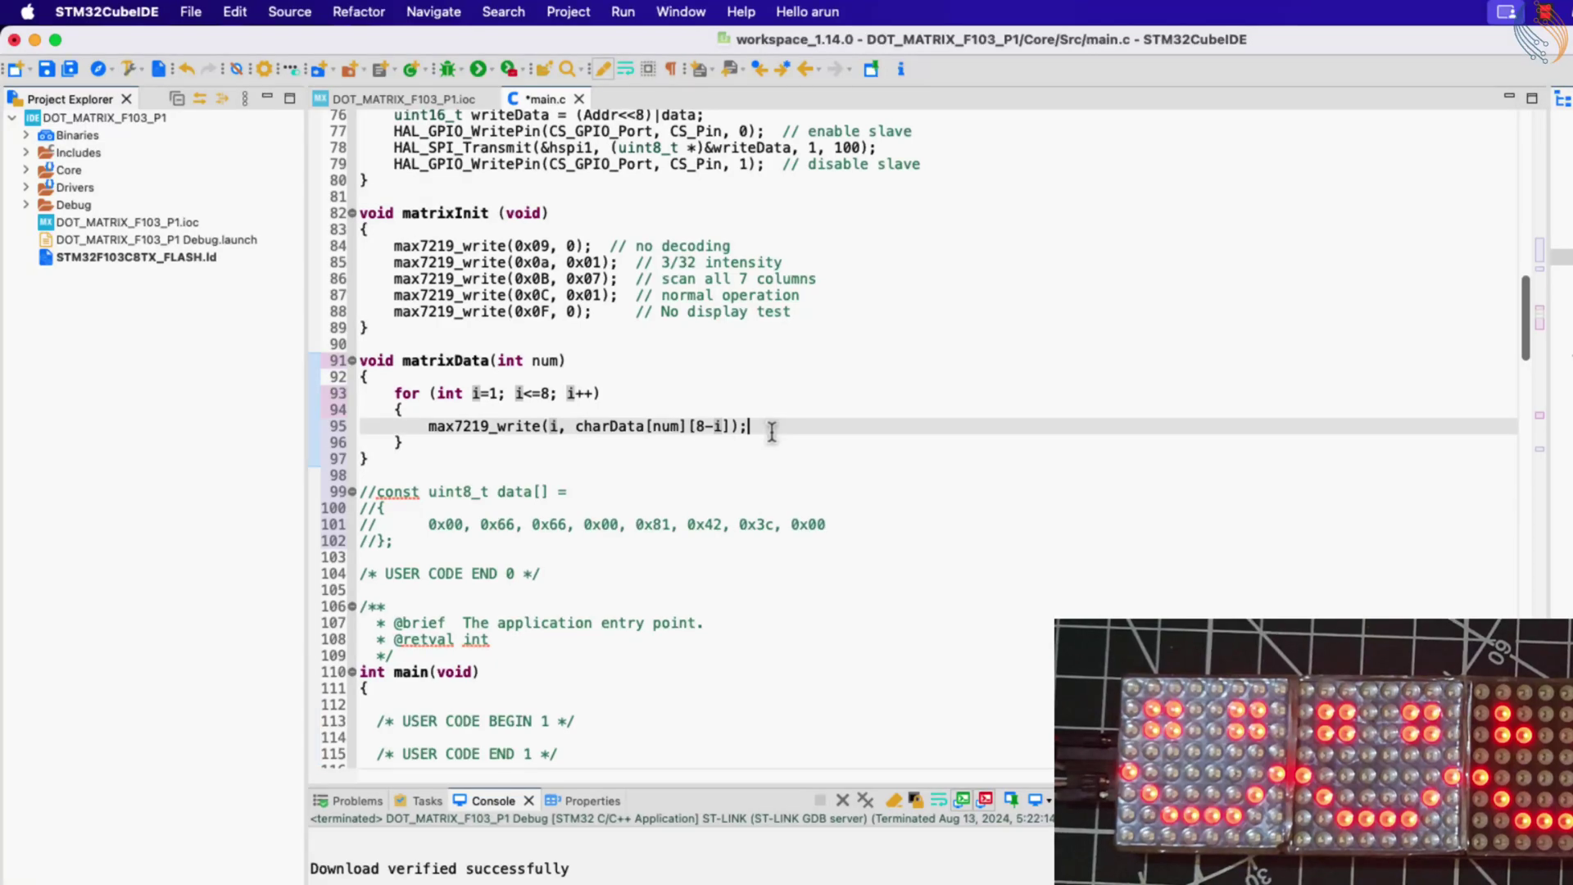
scroll(773, 426, up, 8)
drag(849, 268, 396, 276)
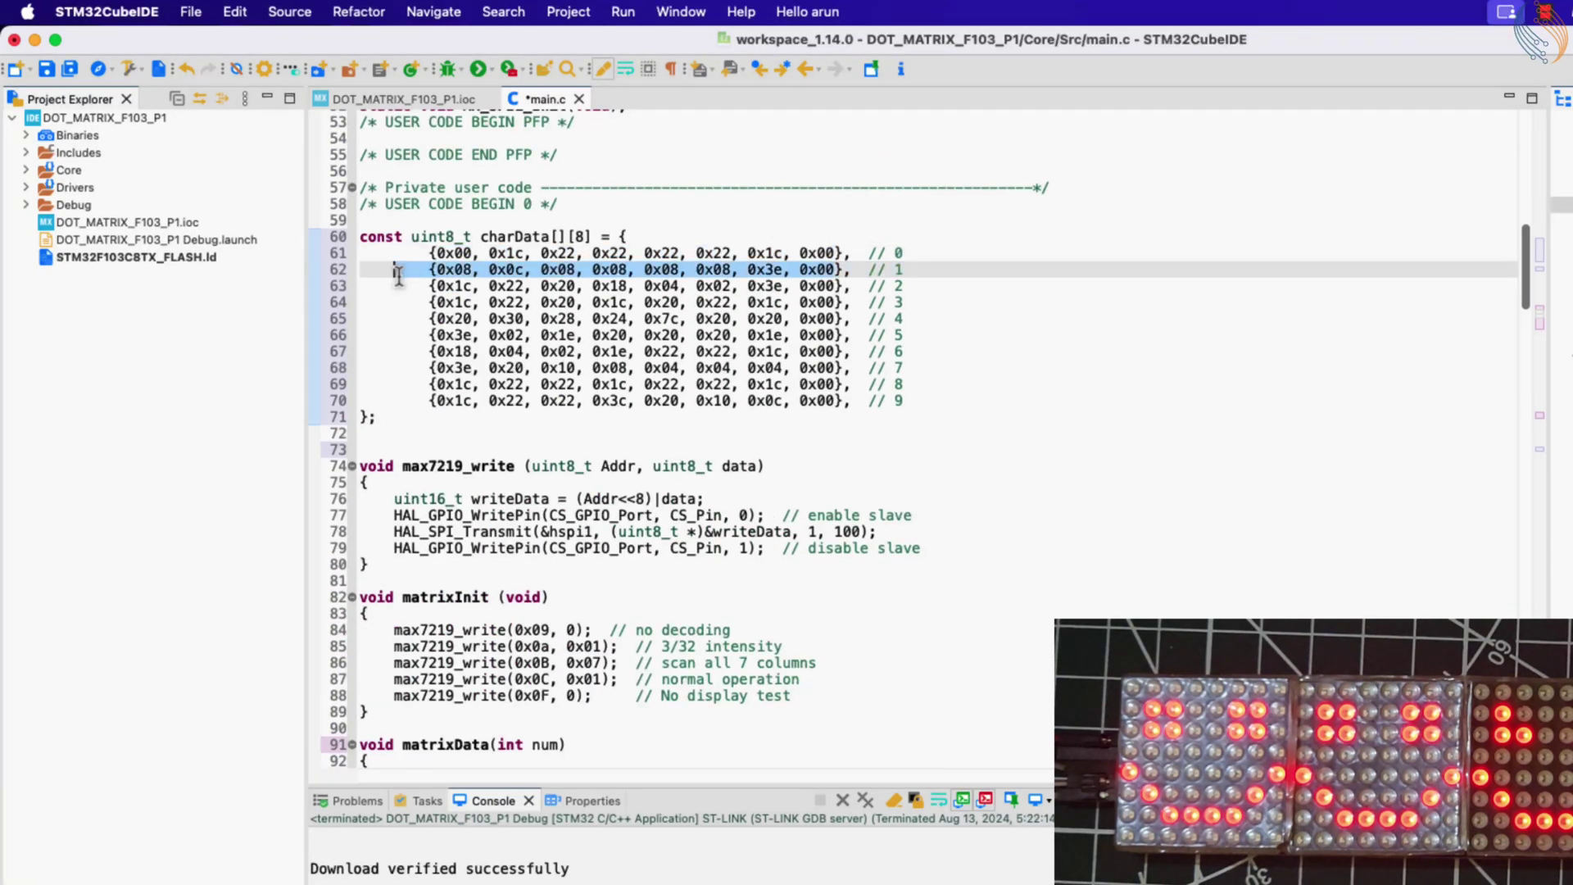
scroll(553, 492, down, 10)
scroll(553, 492, down, 3)
- Add a main-loop for loop over digits 0–9 calling matrixData(i) and HAL_Delay(500)
click(808, 664)
key(Return)
text(for)
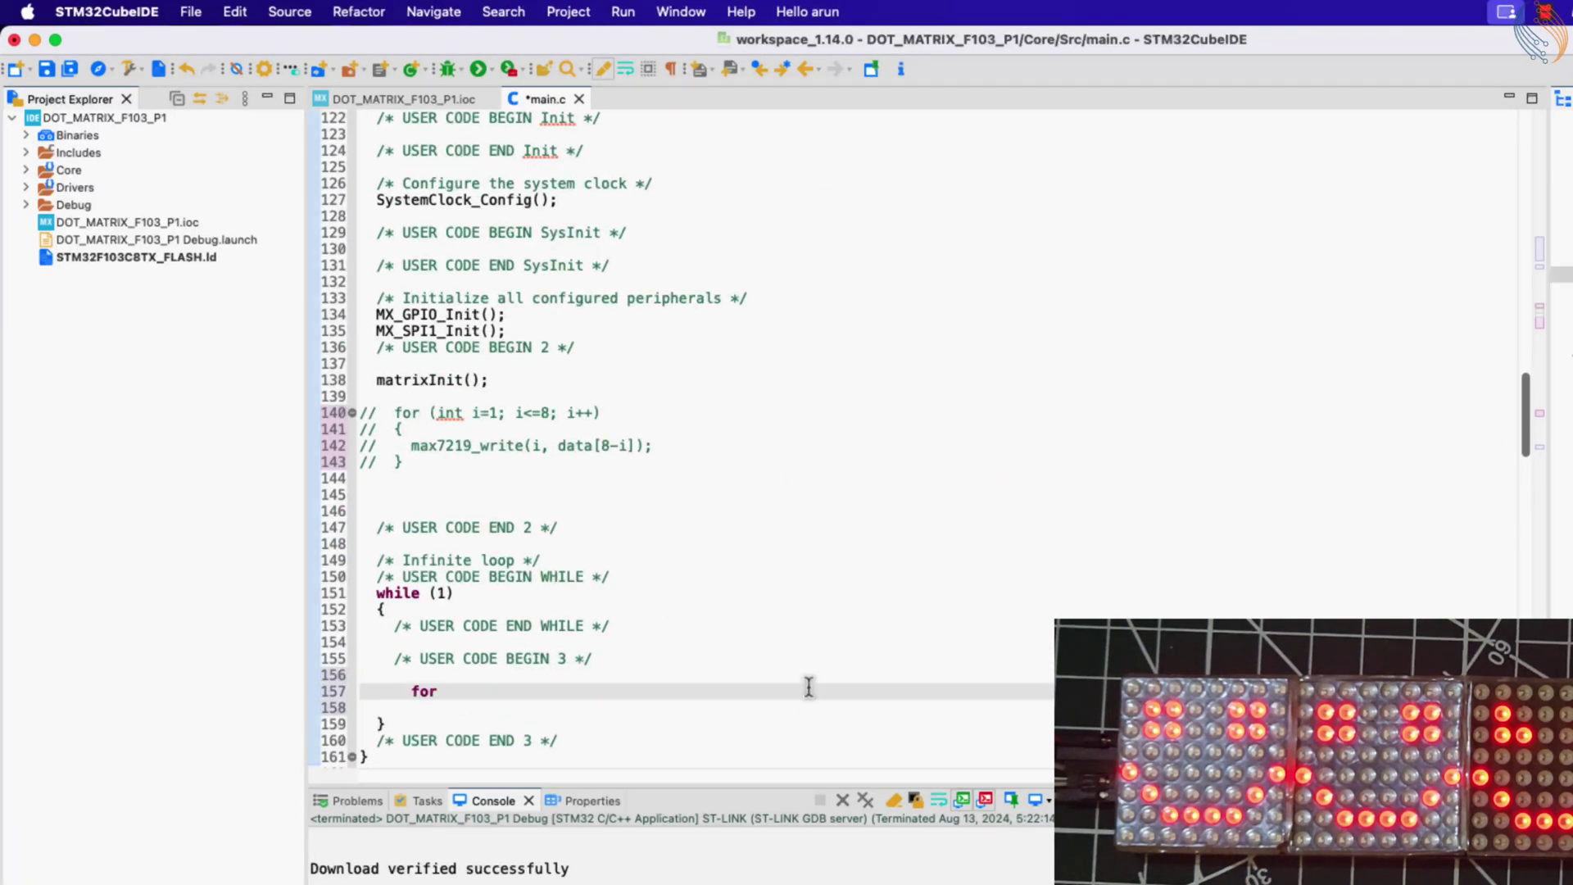
text( (int i=0; i<10; i++))
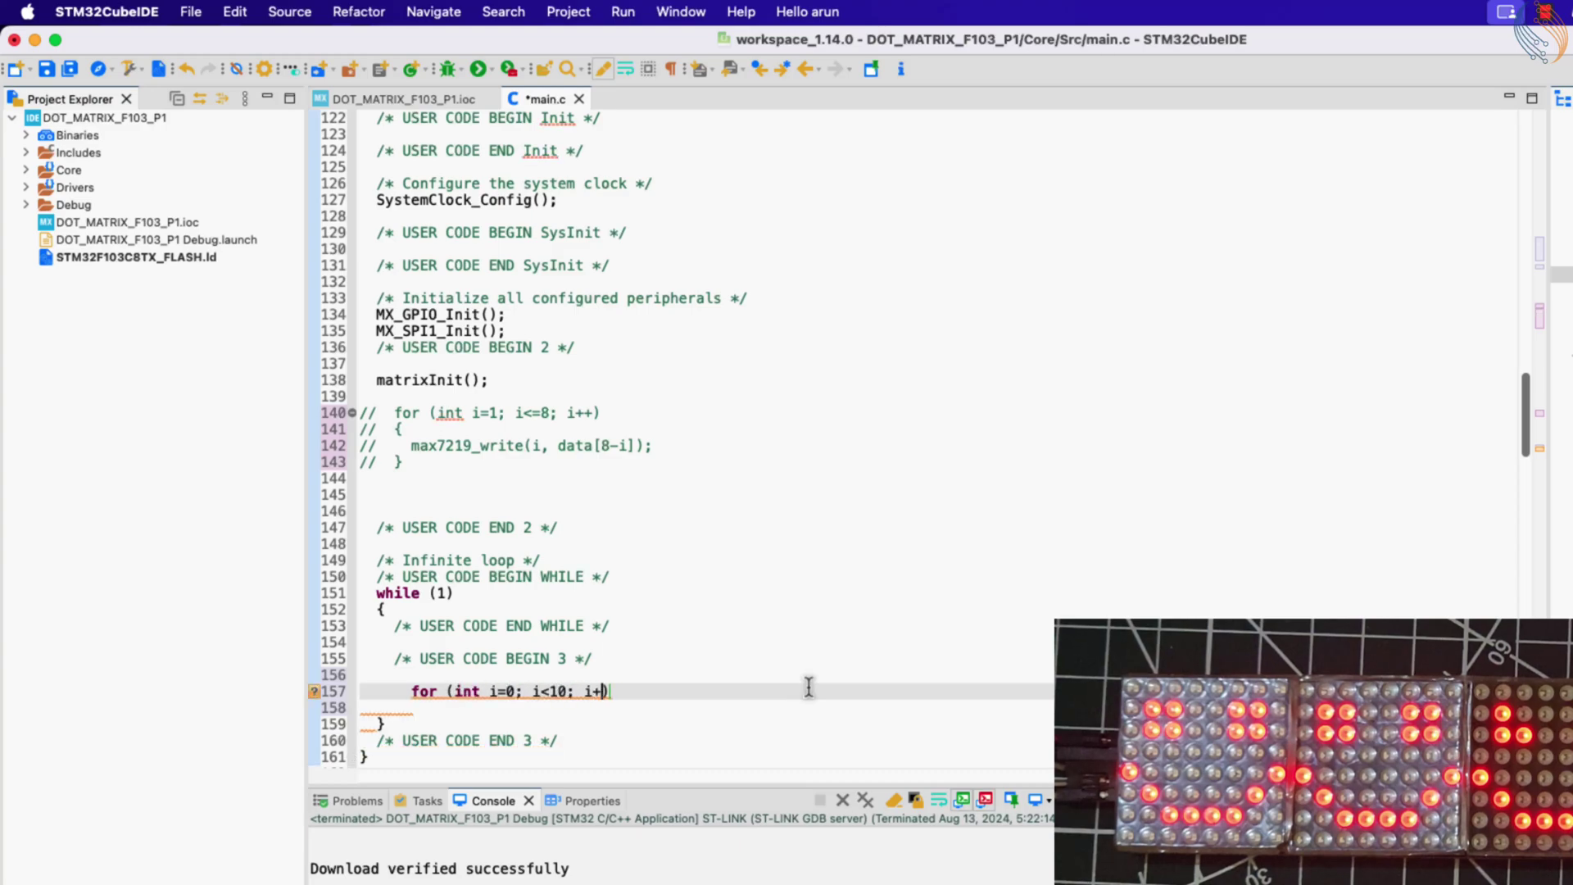
key(Return)
text({)
key(Return)
text(matr)
key(Return)
text(i)
key(End)
text(;)
key(Return)
text(HAL)
key(Return)
key(End)
text(;)
- Add HAL_Delay(1000) after the digit loop and save main.c
key(Down)
key(Return)
key(Return)
text(HAL)
key(Return)
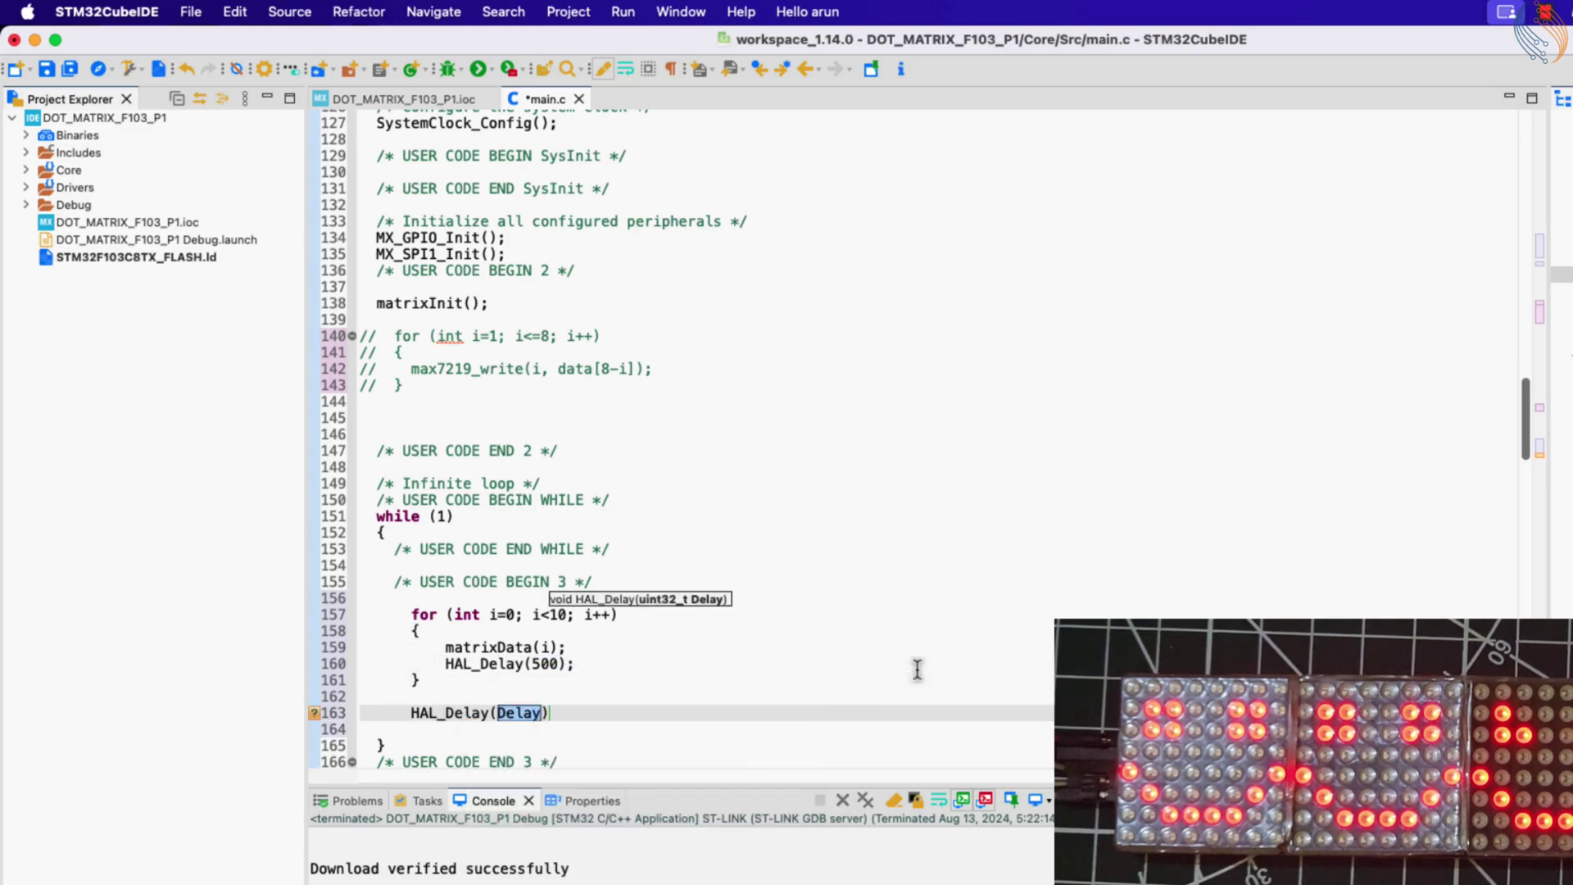
text(1000)
key(End)
text(;)
key(ctrl+s)
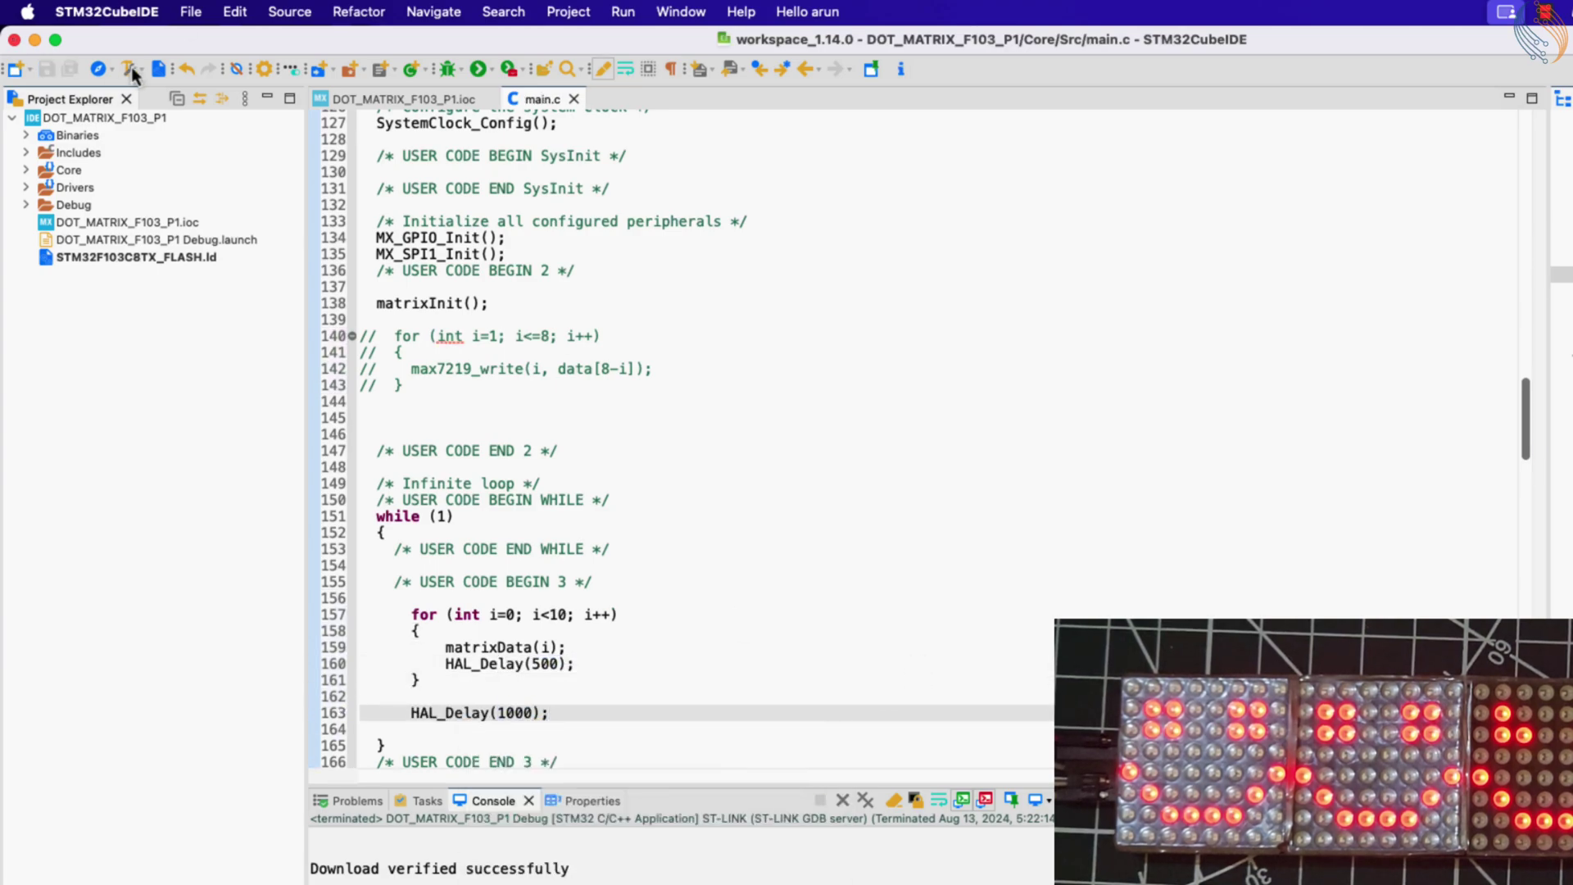
- Build the digit-cycling program and download it to the STM32 board from the toolbar
click(133, 69)
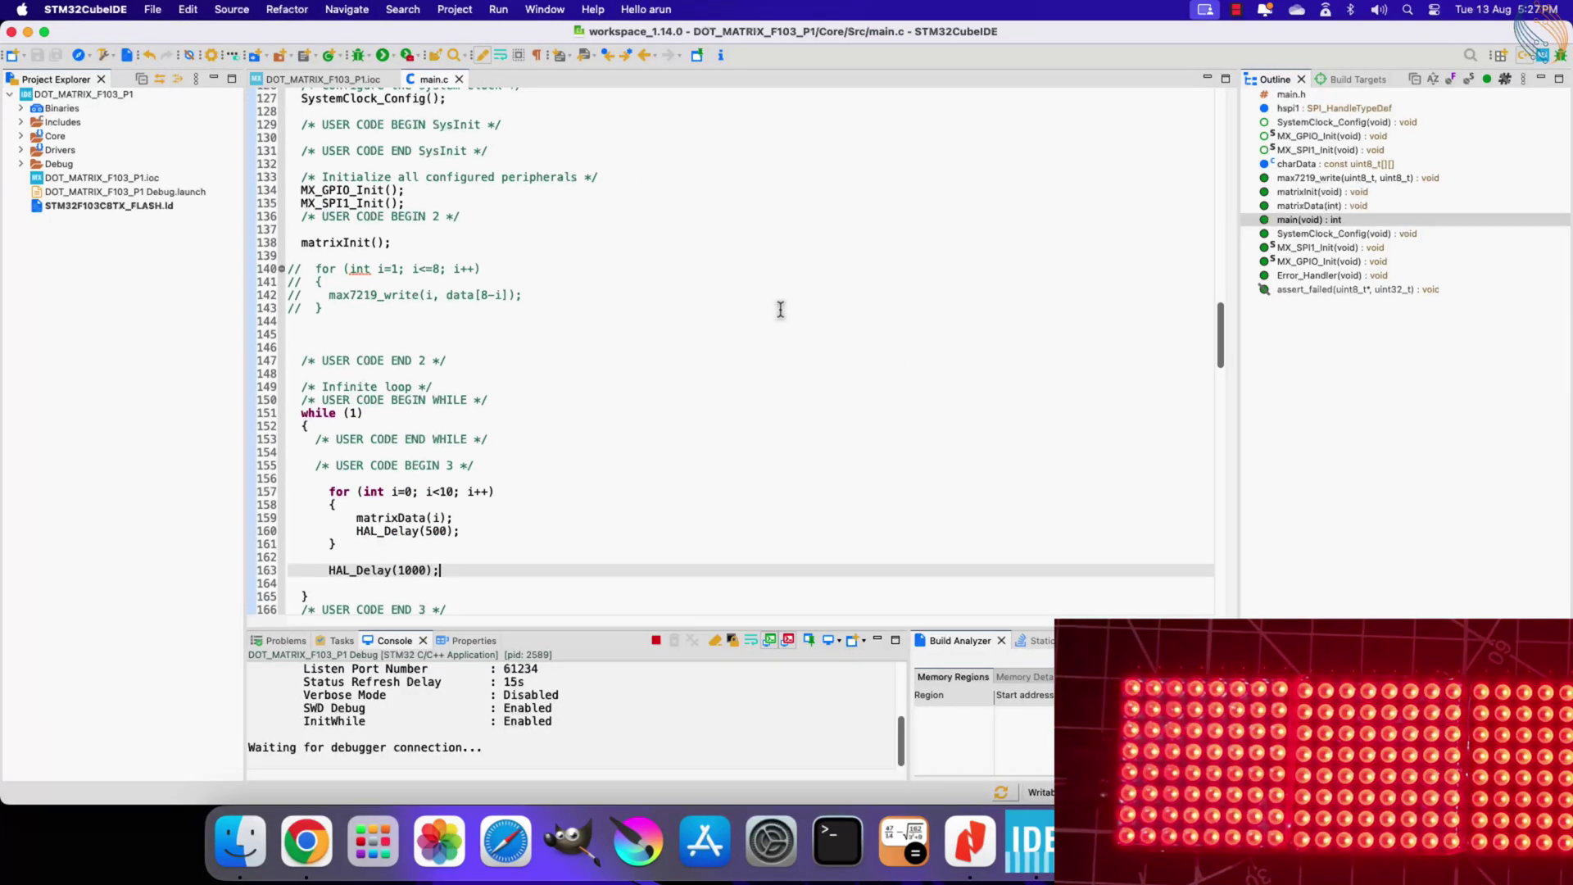